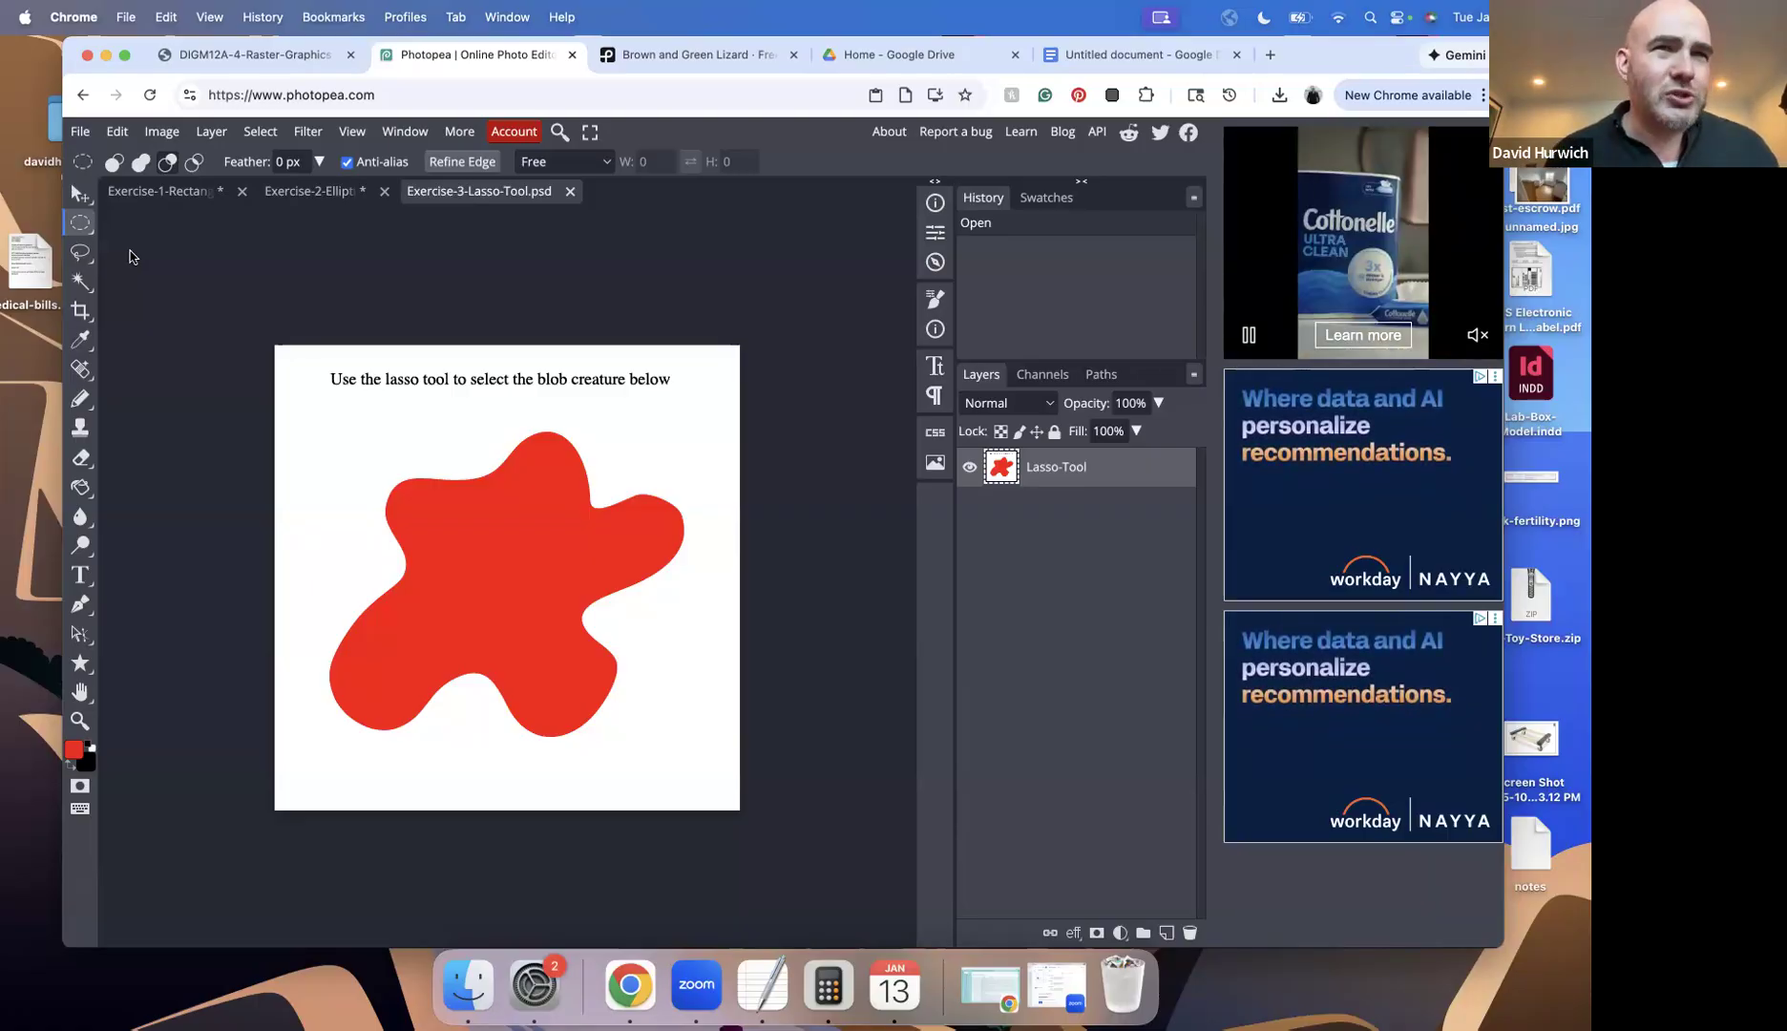
Switch to the DIGM12A-4-Raster-Graphics-Advanced PDF and read the Lasso Tool slide
left_click(215, 62)
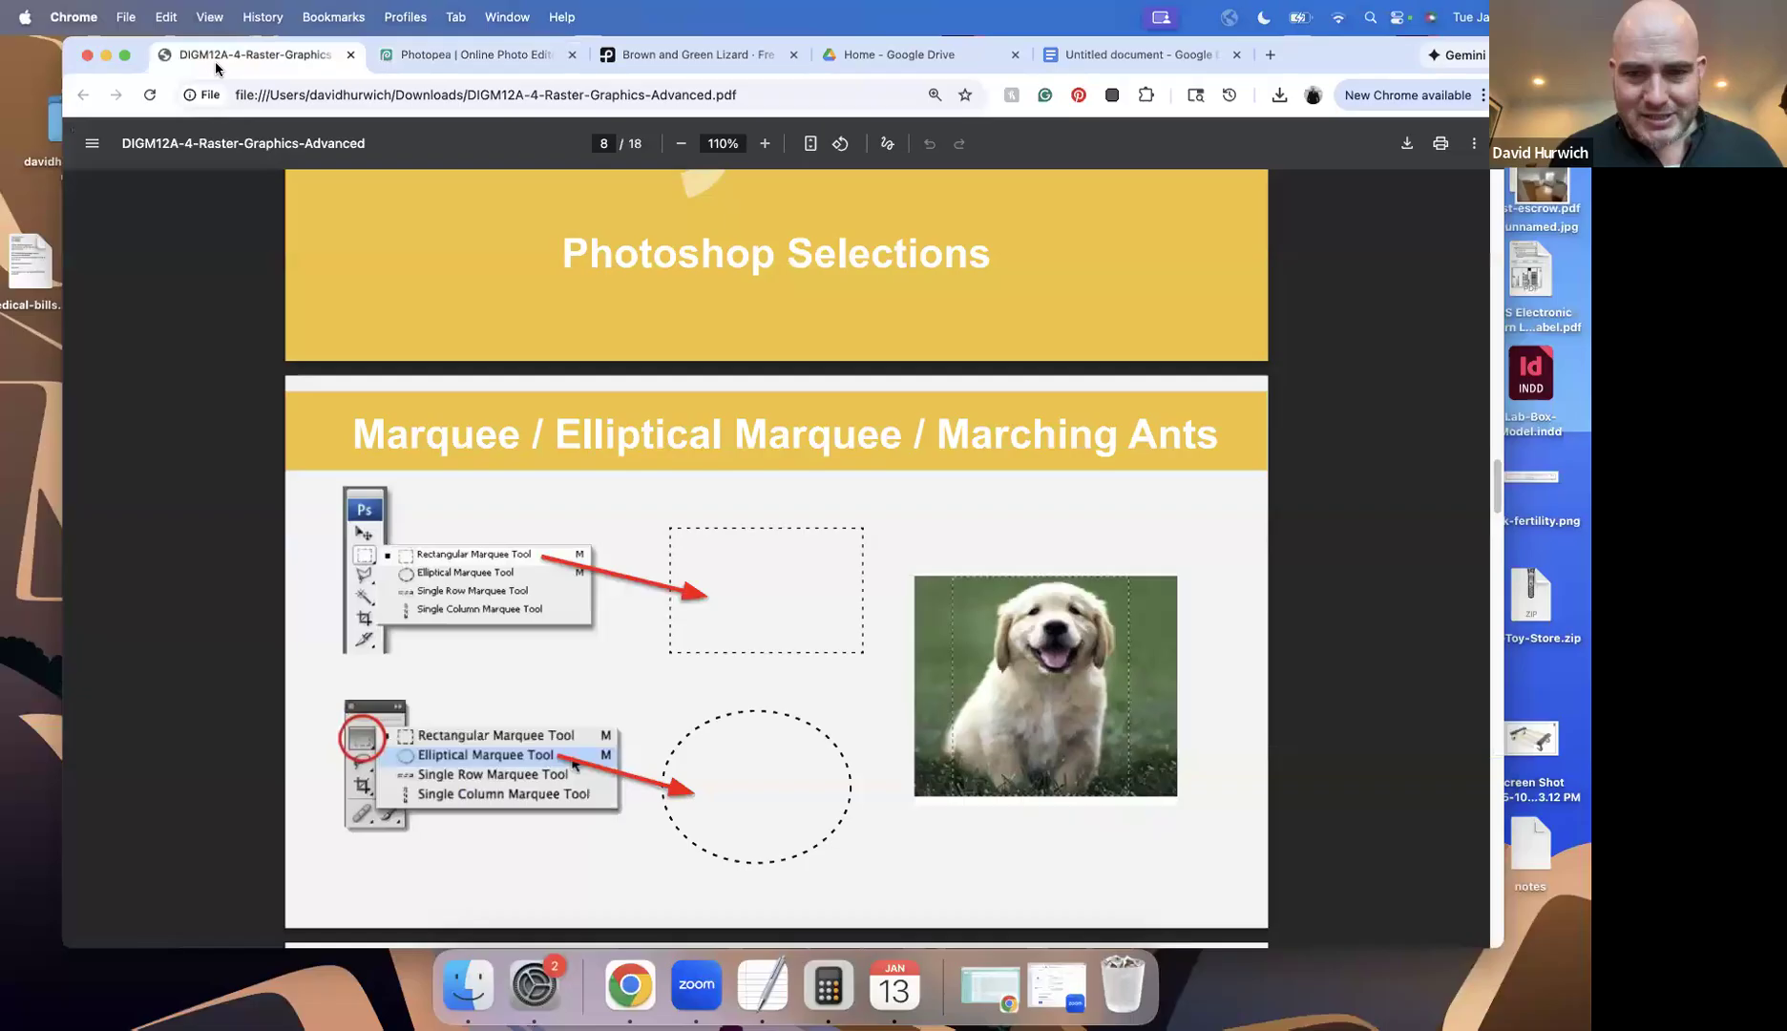
scroll(577, 381, "down", 10)
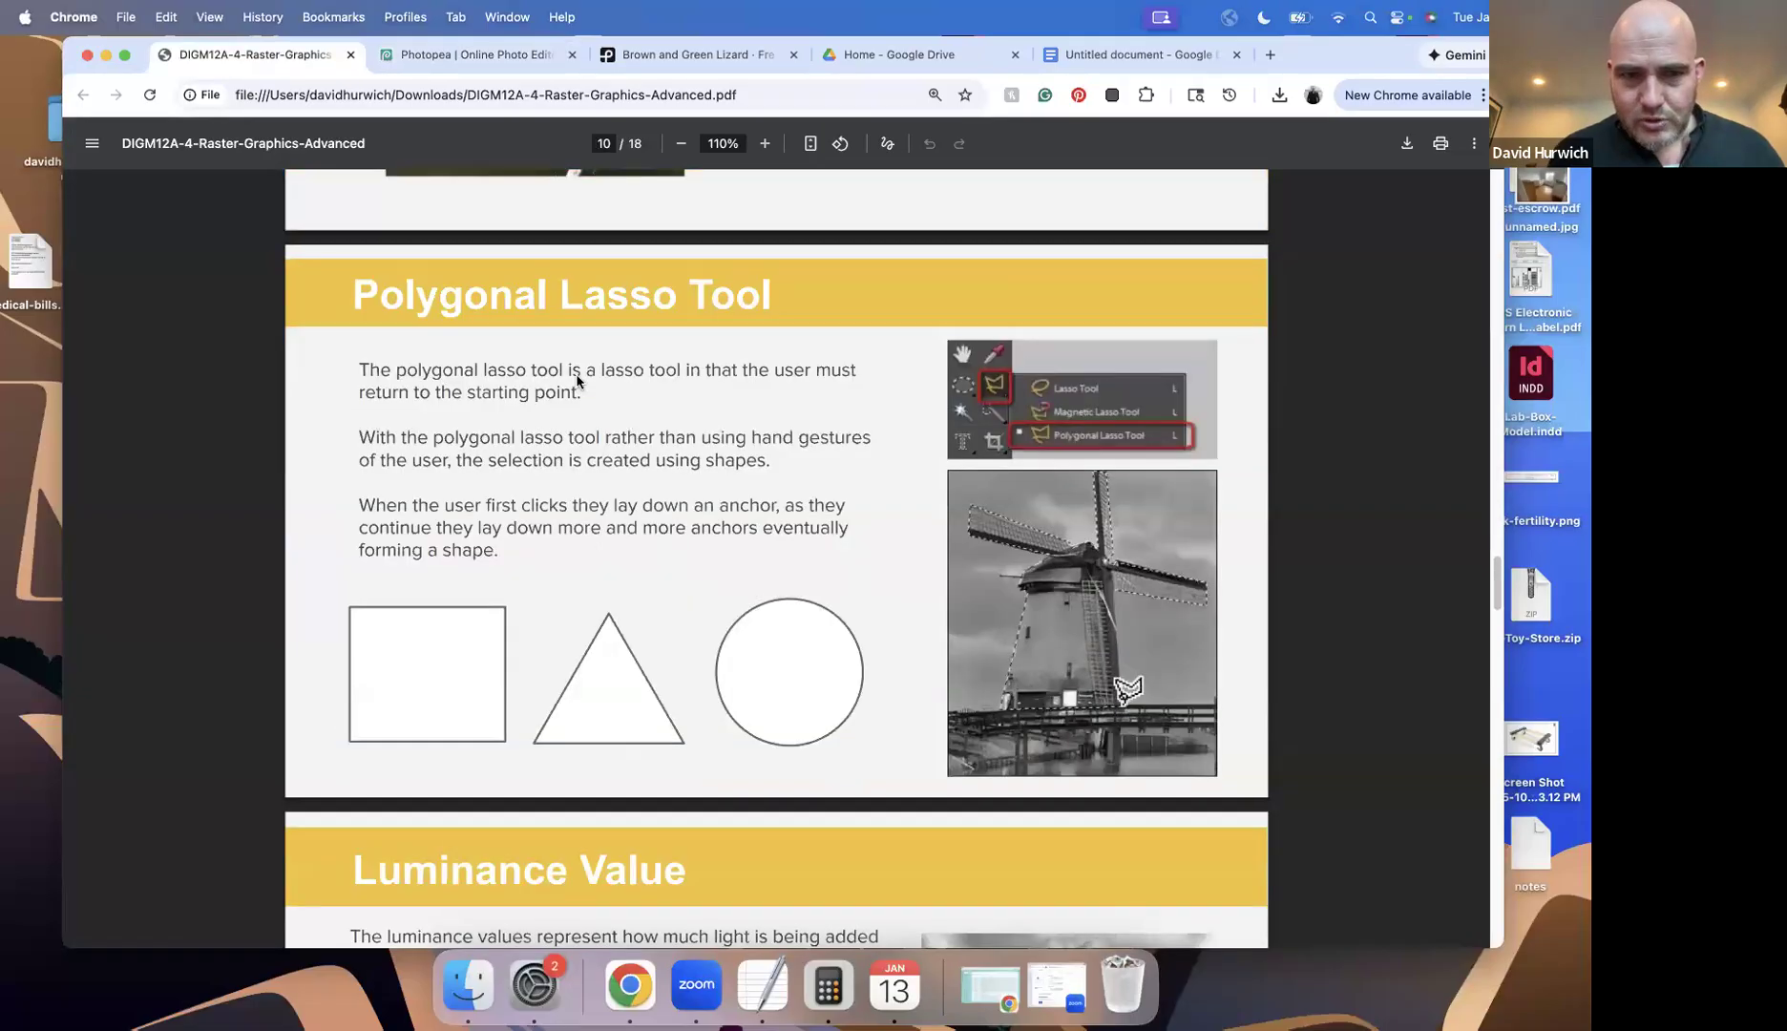
scroll(609, 459, "up", 5)
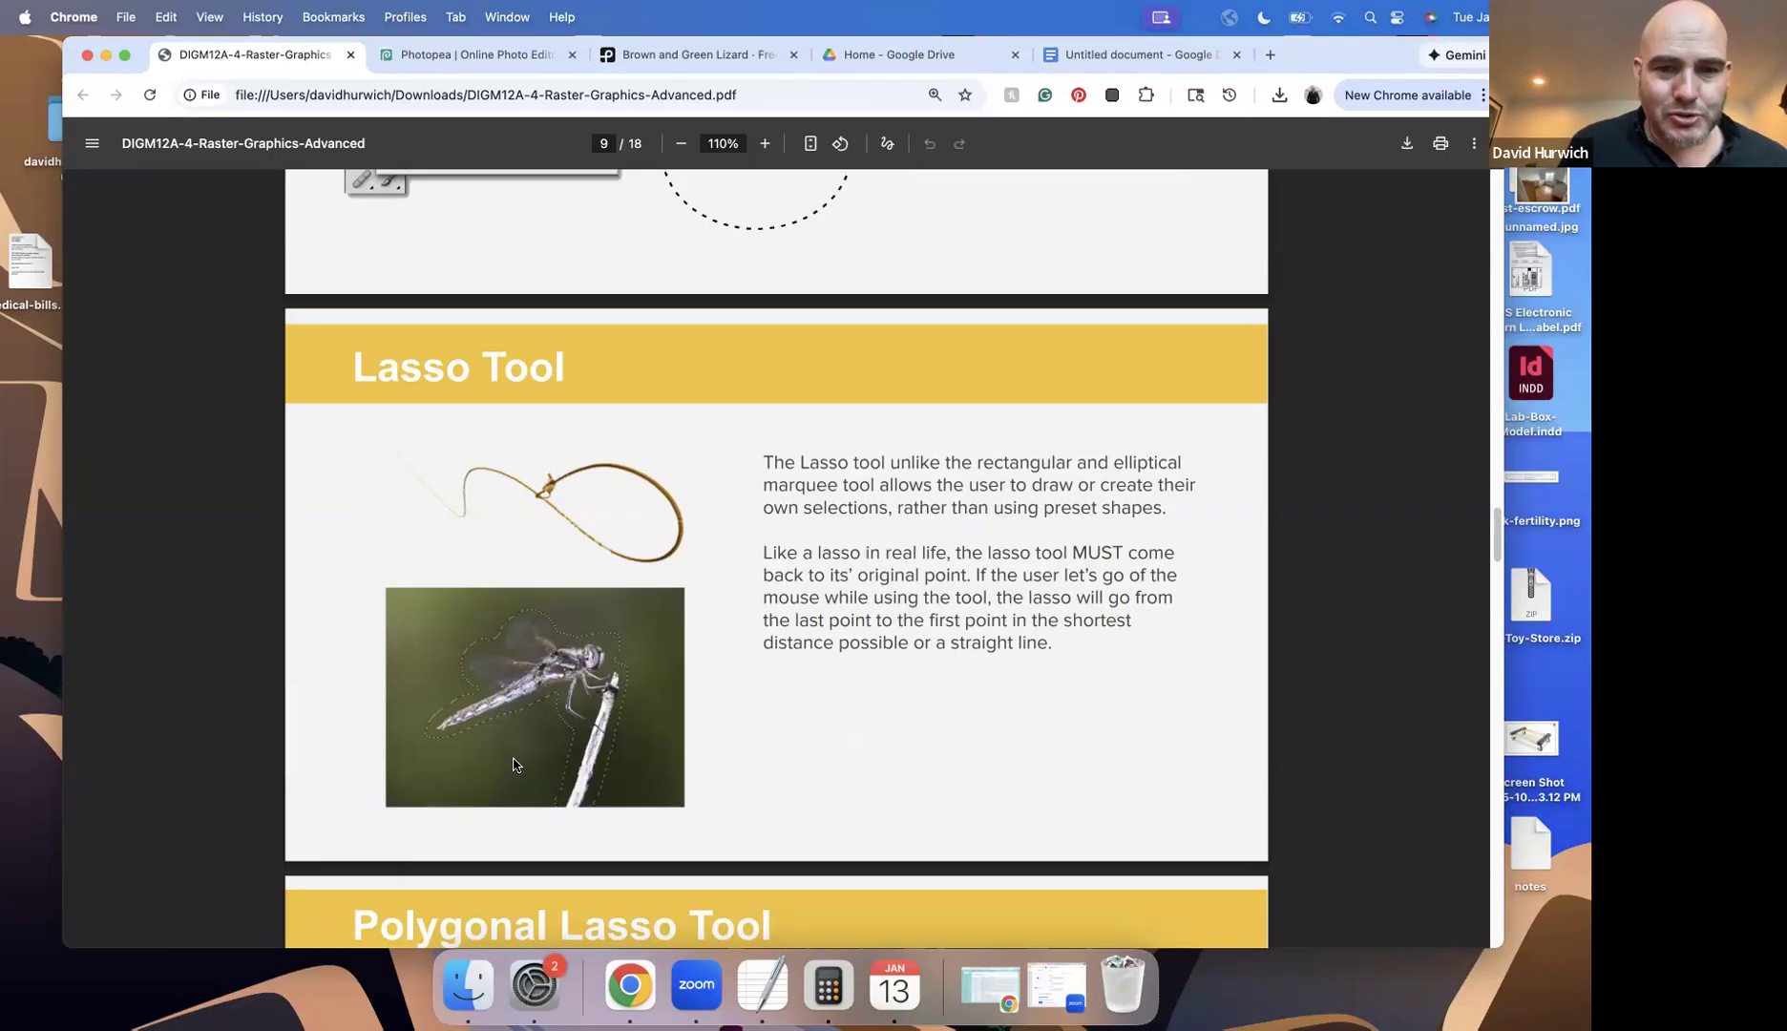
Annotate the Lasso Tool slide with a freehand rope and loop, and clear the drawing
mouse_move(494, 763)
left_mouse_down()
mouse_move(828, 460)
mouse_move(1082, 446)
mouse_move(1065, 566)
mouse_move(914, 618)
left_mouse_up()
mouse_move(793, 614)
left_mouse_down()
mouse_move(701, 585)
mouse_move(687, 549)
mouse_move(659, 609)
left_mouse_up()
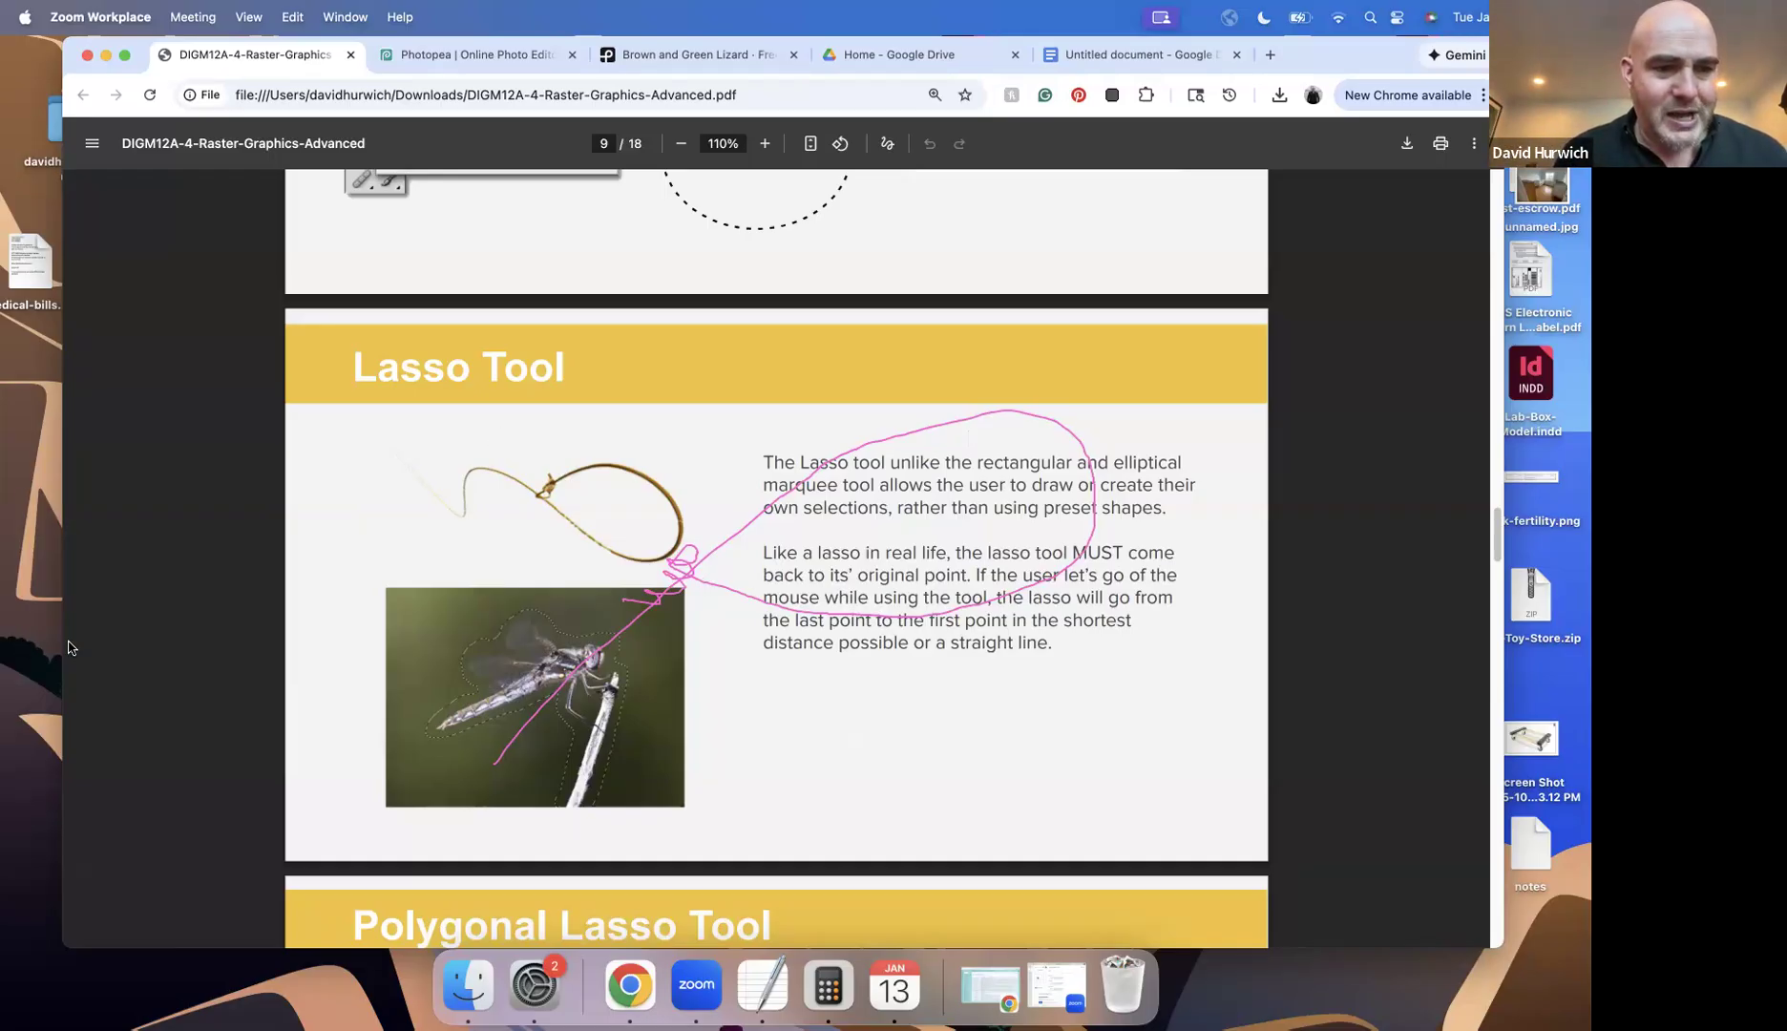
mouse_move(447, 636)
left_mouse_down()
mouse_move(950, 501)
mouse_move(494, 614)
left_mouse_up()
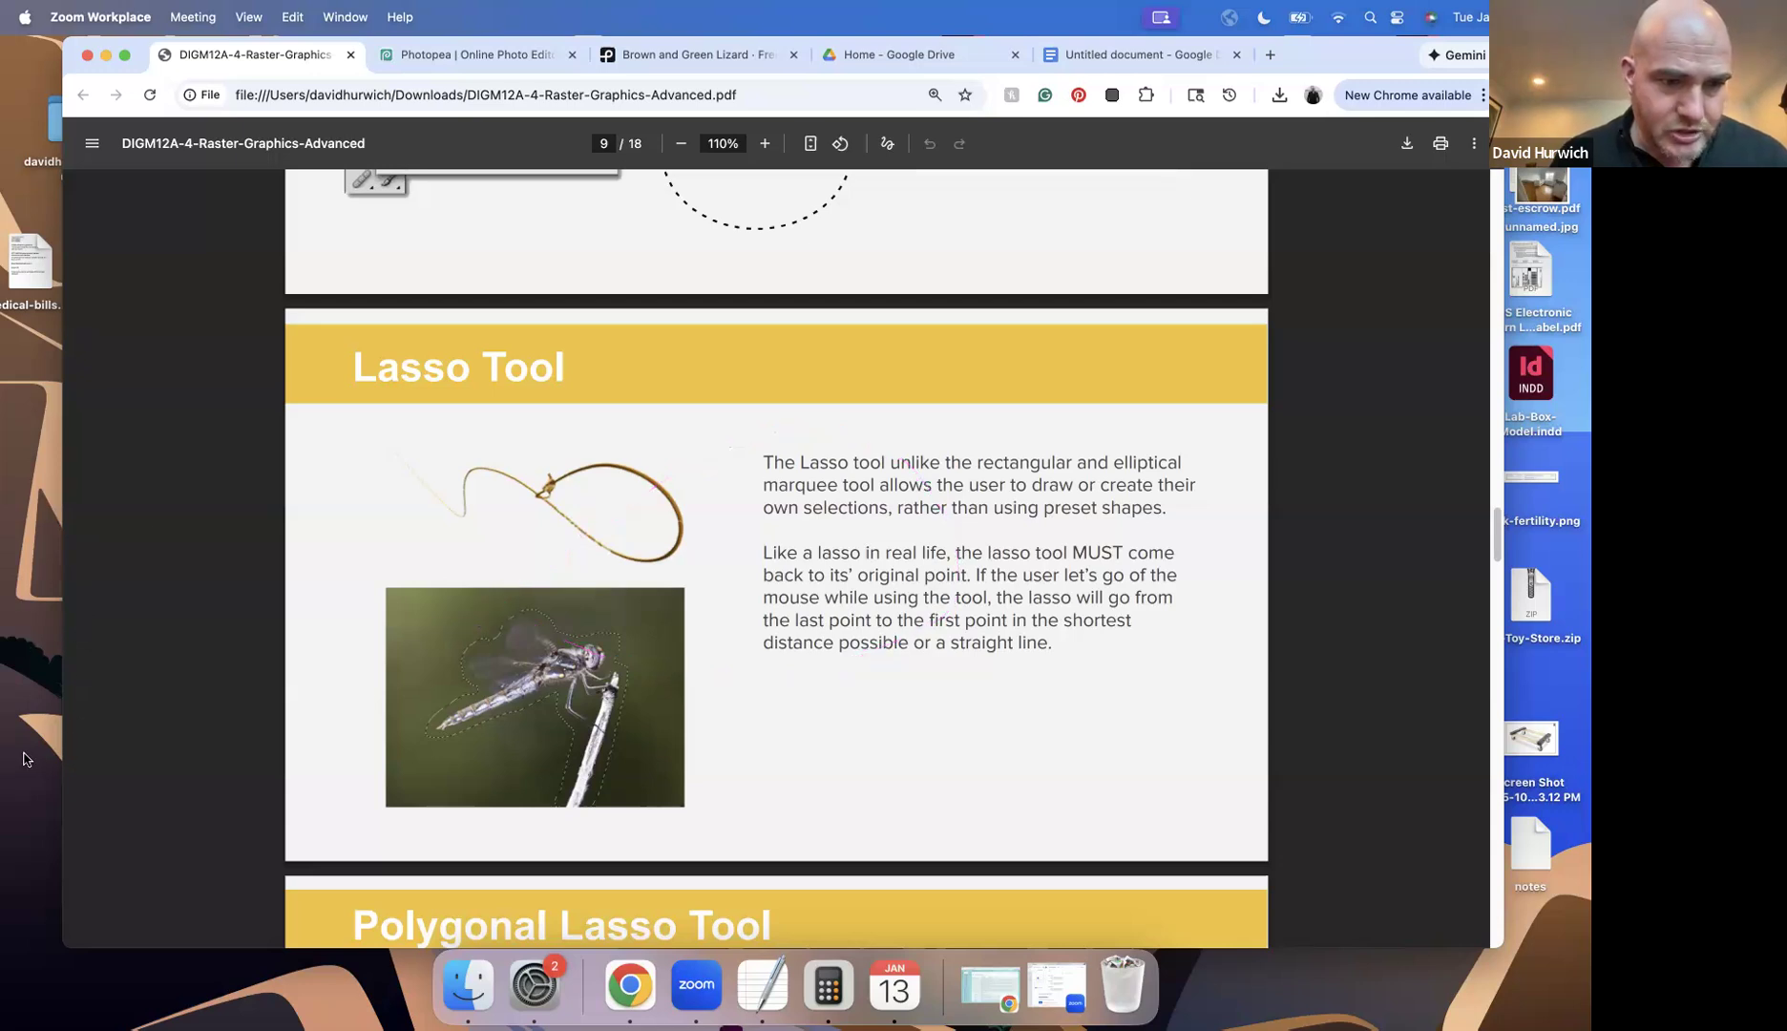
Switch to Photopea and trace around the whole outline of the red blob with the Lasso Select tool
left_click(484, 55)
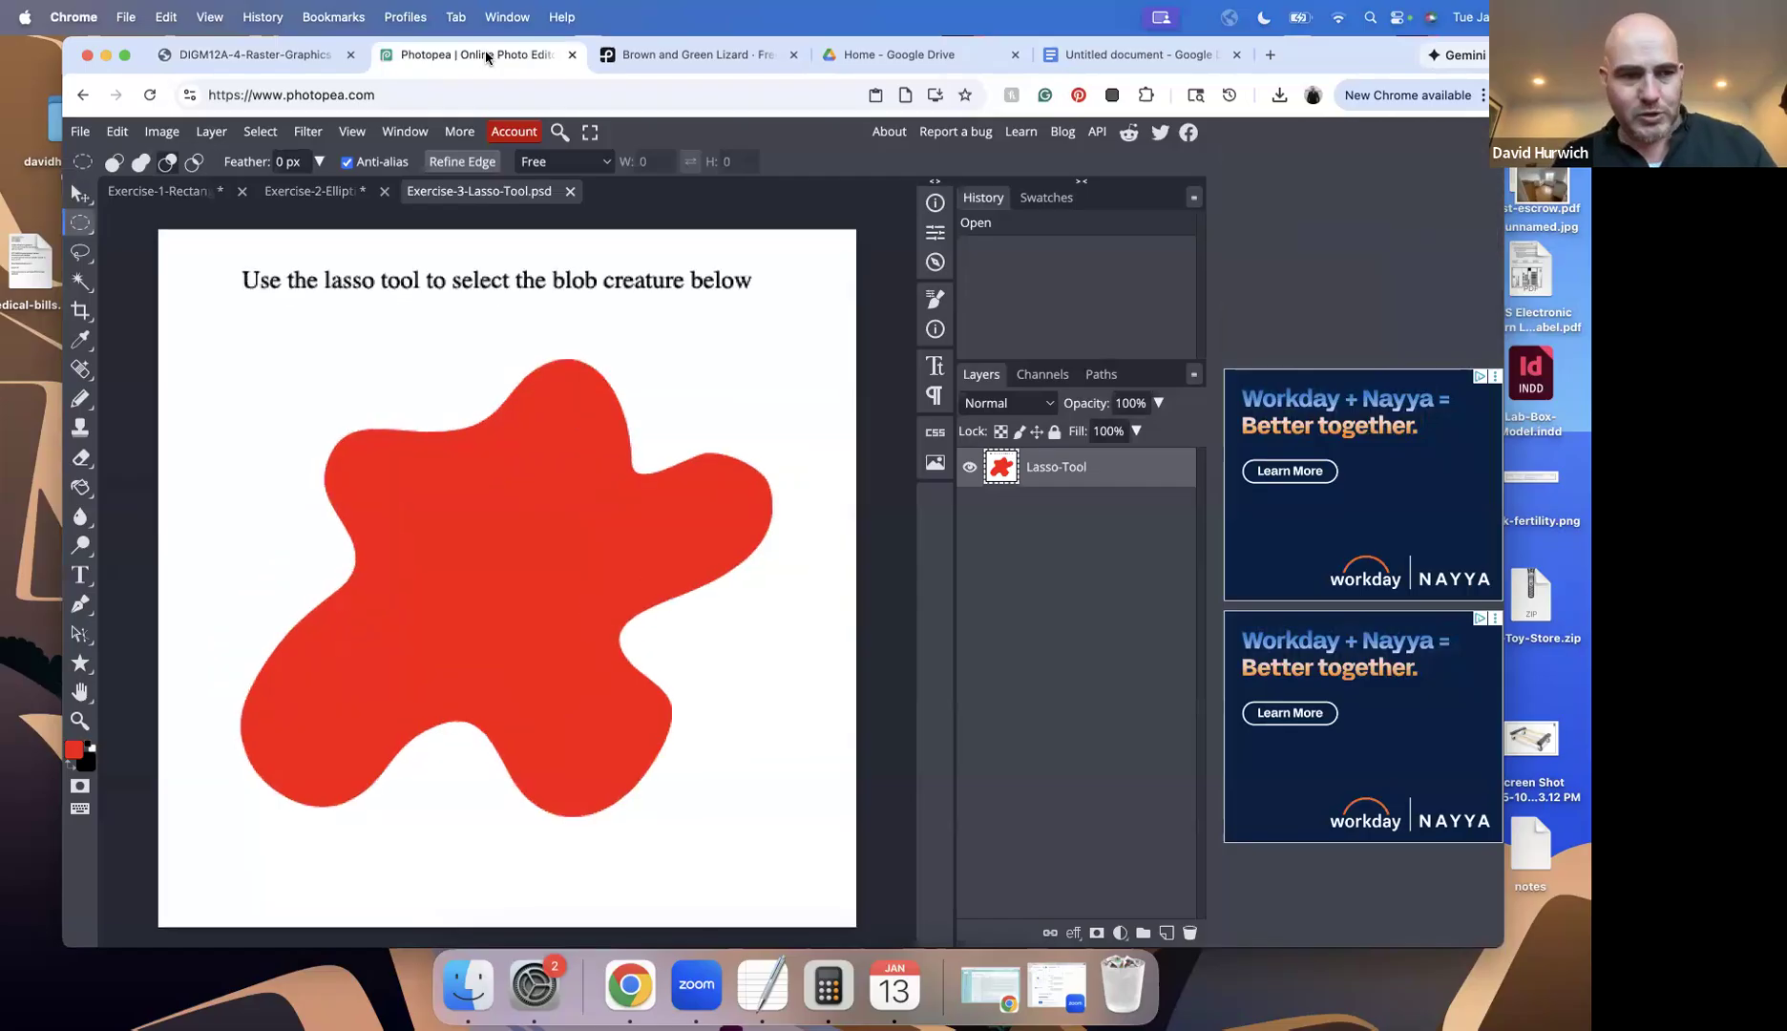
right_click(81, 252)
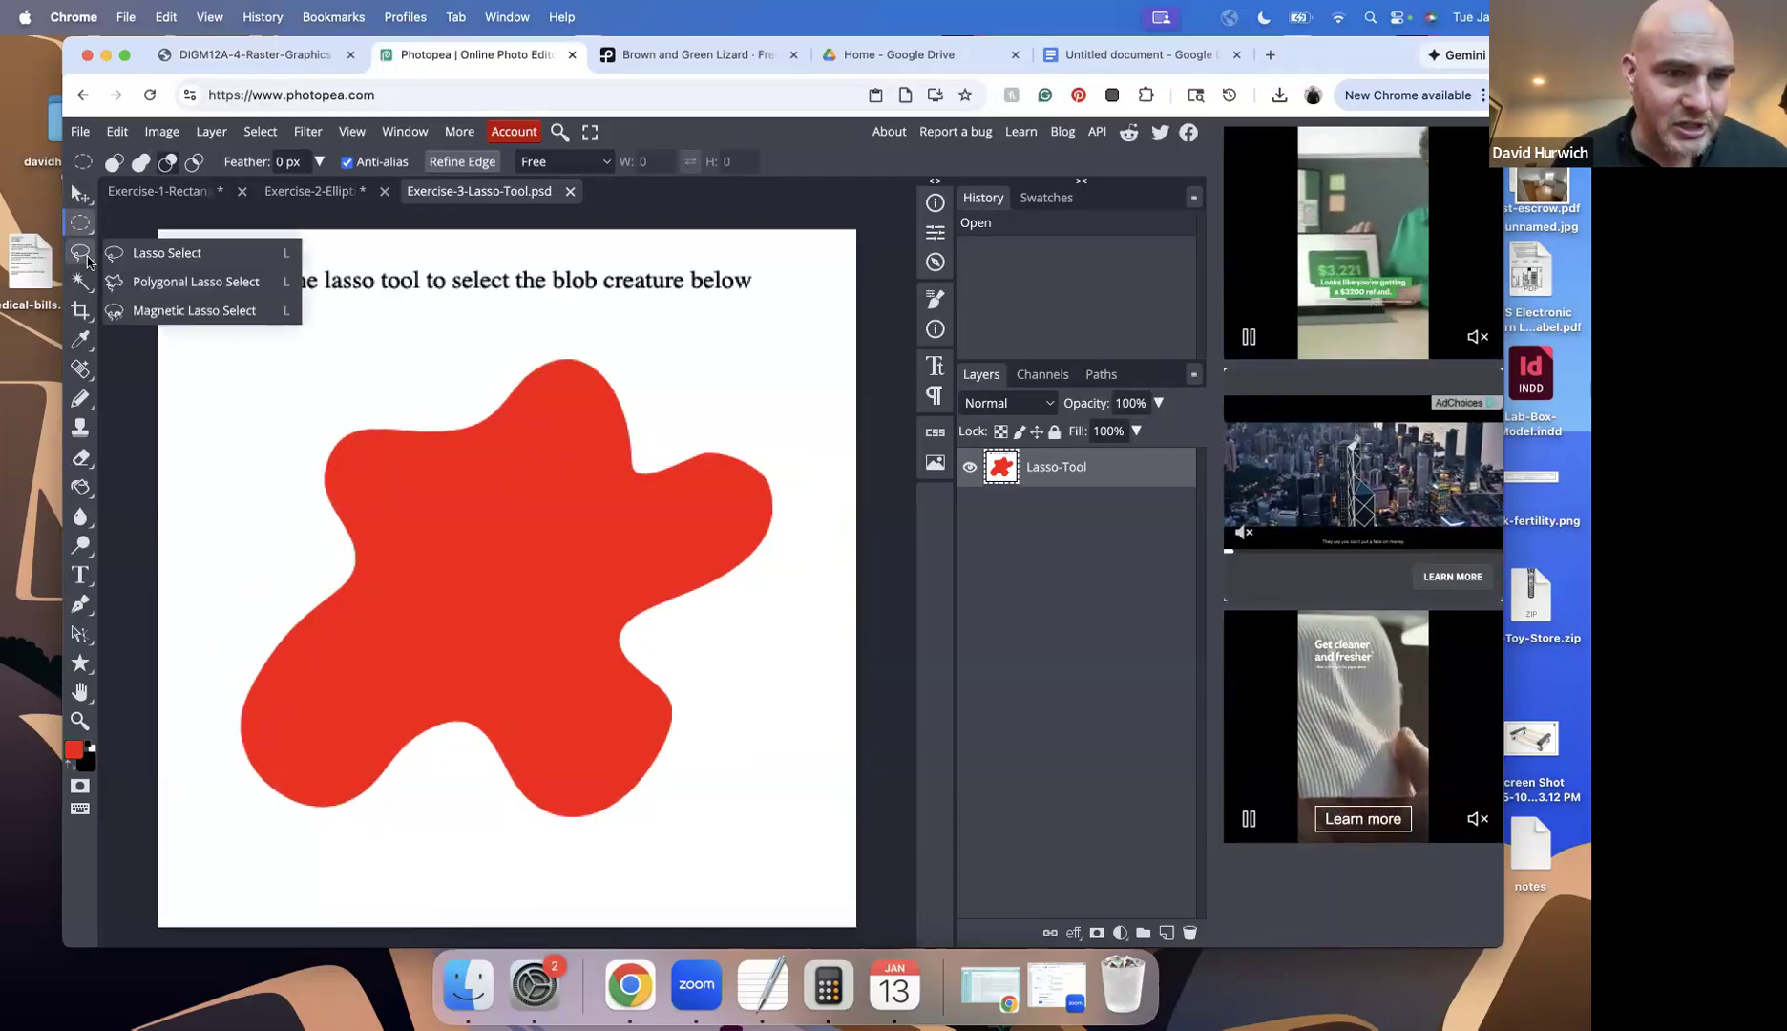
left_click(191, 255)
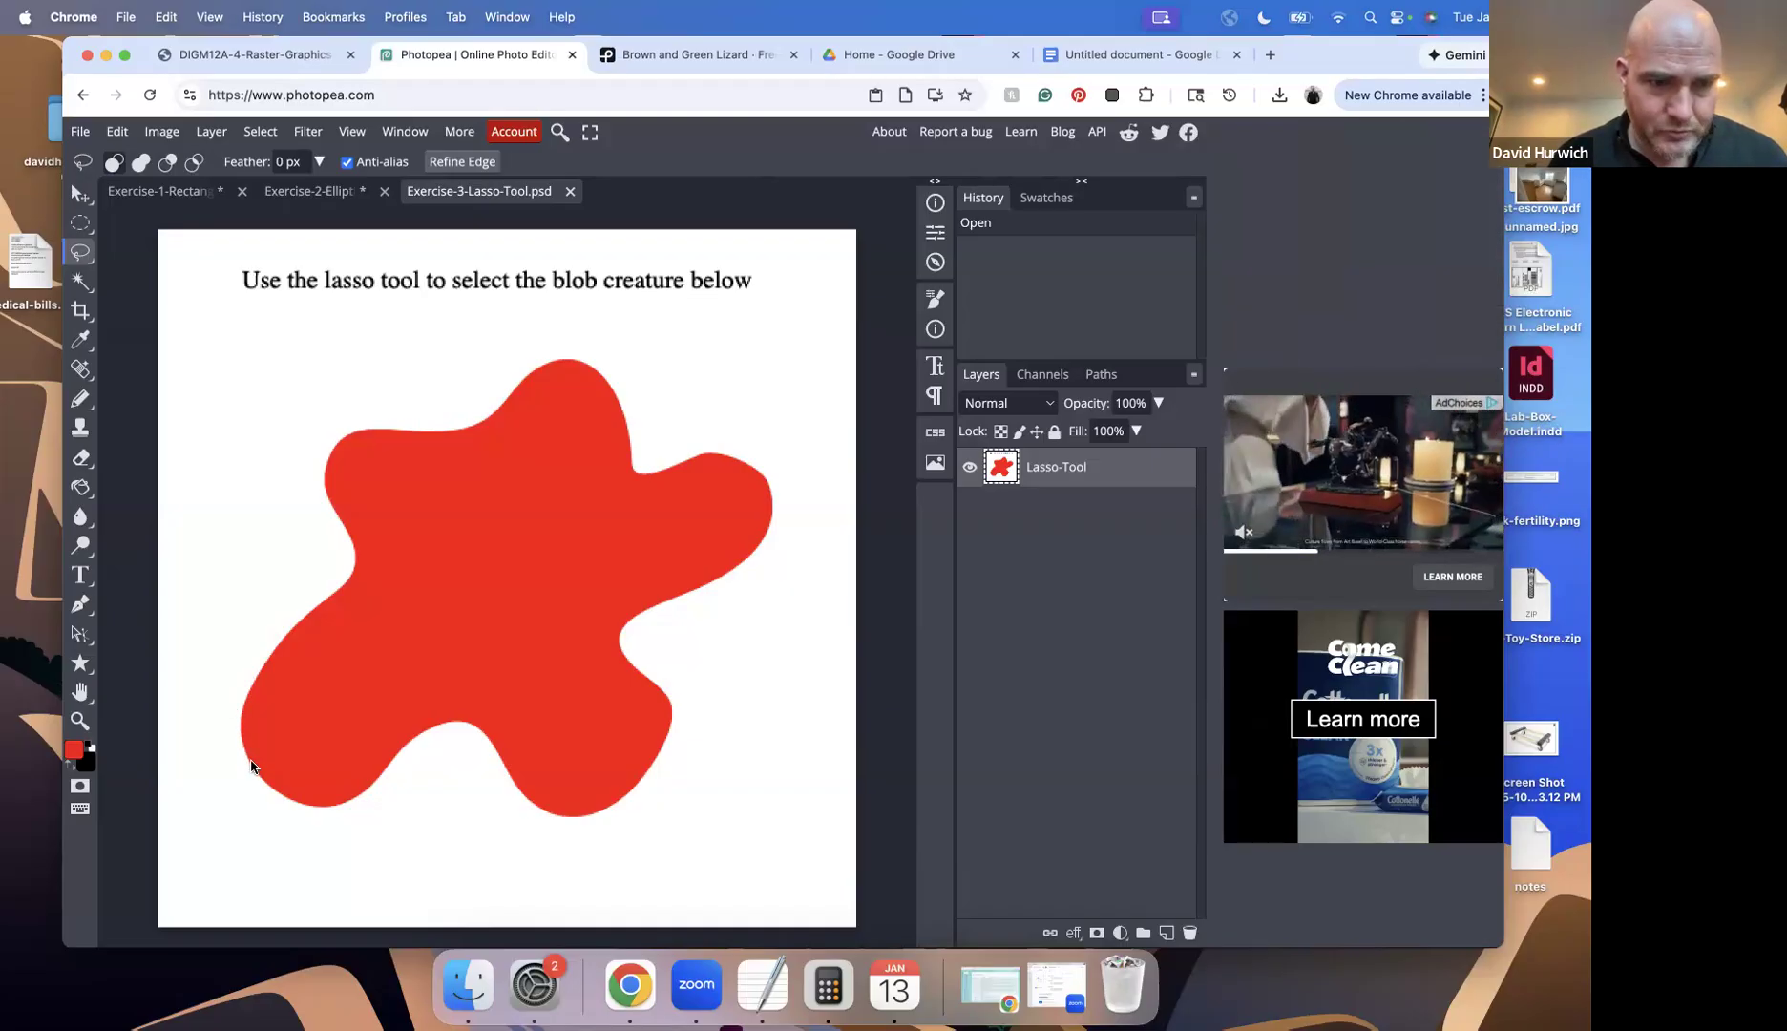
left_click_drag(240, 718, 267, 659)
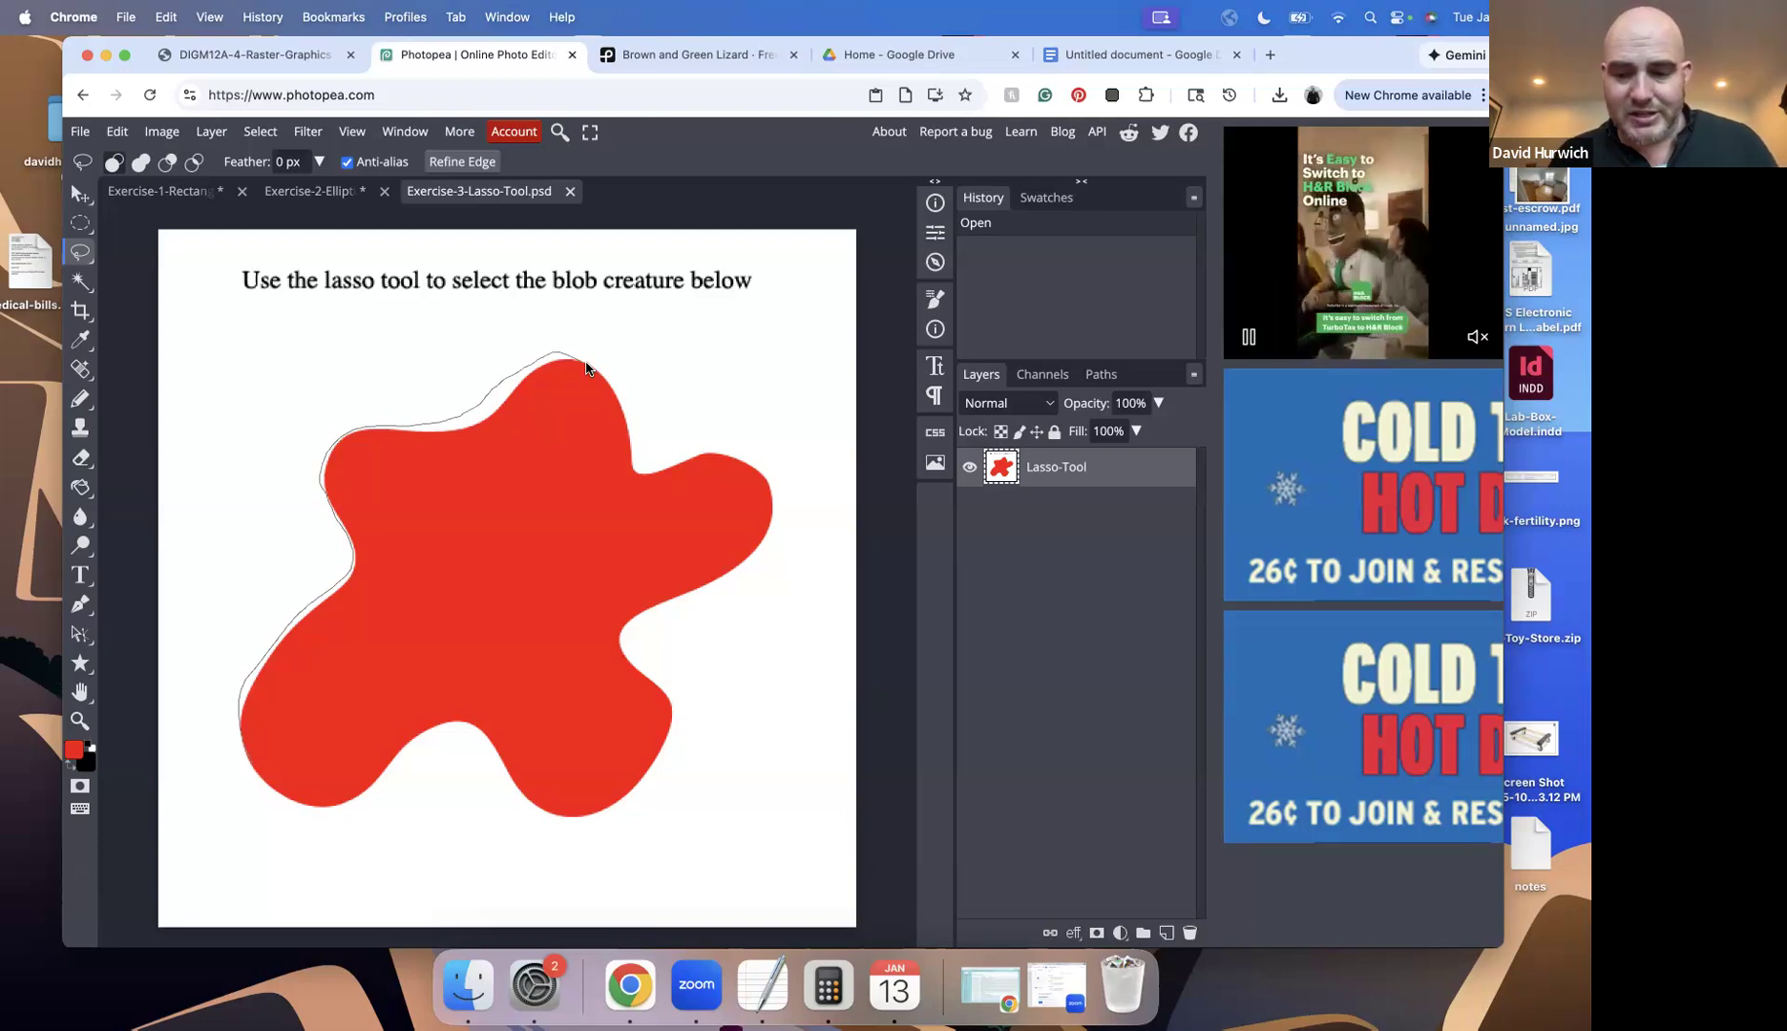
key("super+equal")
key("super+equal")
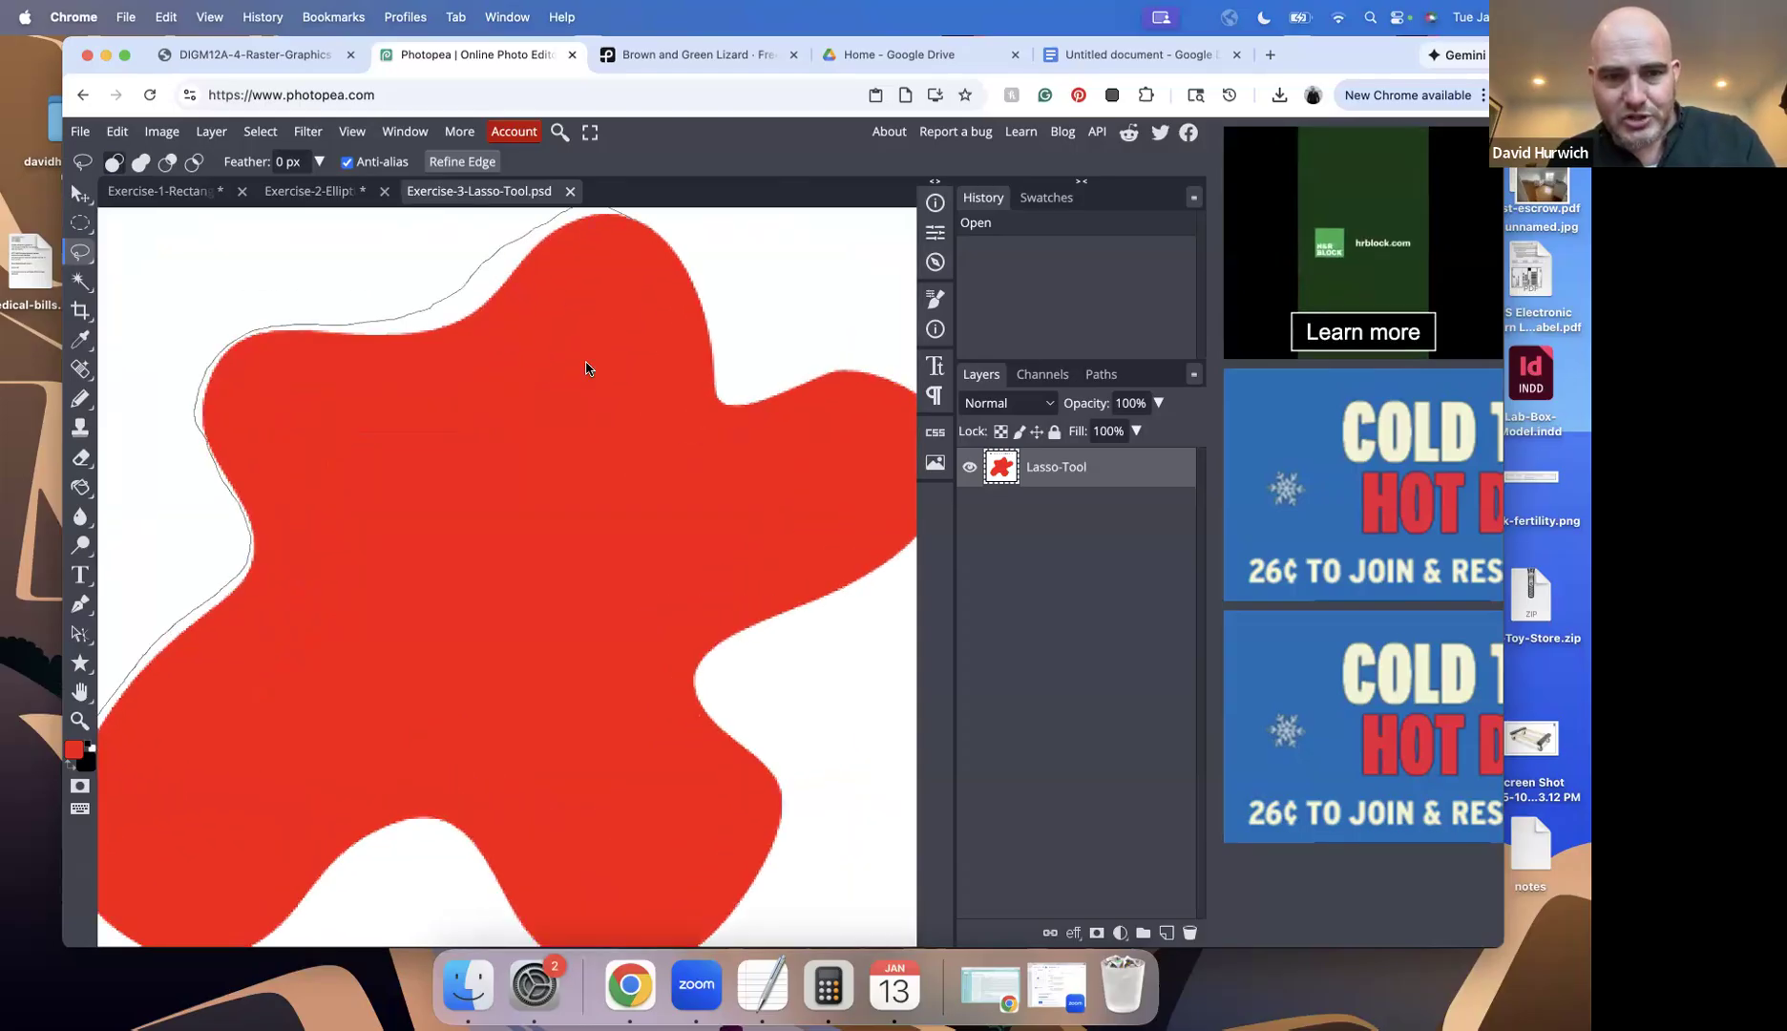
key("space")
mouse_move(586, 365)
left_mouse_down()
mouse_move(445, 523)
mouse_move(564, 415)
mouse_move(484, 359)
mouse_move(575, 442)
mouse_move(578, 533)
mouse_move(712, 490)
mouse_move(842, 542)
mouse_move(843, 610)
mouse_move(723, 746)
mouse_move(591, 824)
mouse_move(611, 822)
mouse_move(643, 545)
mouse_move(570, 397)
mouse_move(553, 411)
mouse_move(621, 508)
mouse_move(621, 562)
mouse_move(610, 614)
mouse_move(535, 701)
mouse_move(454, 750)
mouse_move(327, 651)
left_mouse_up()
key("space")
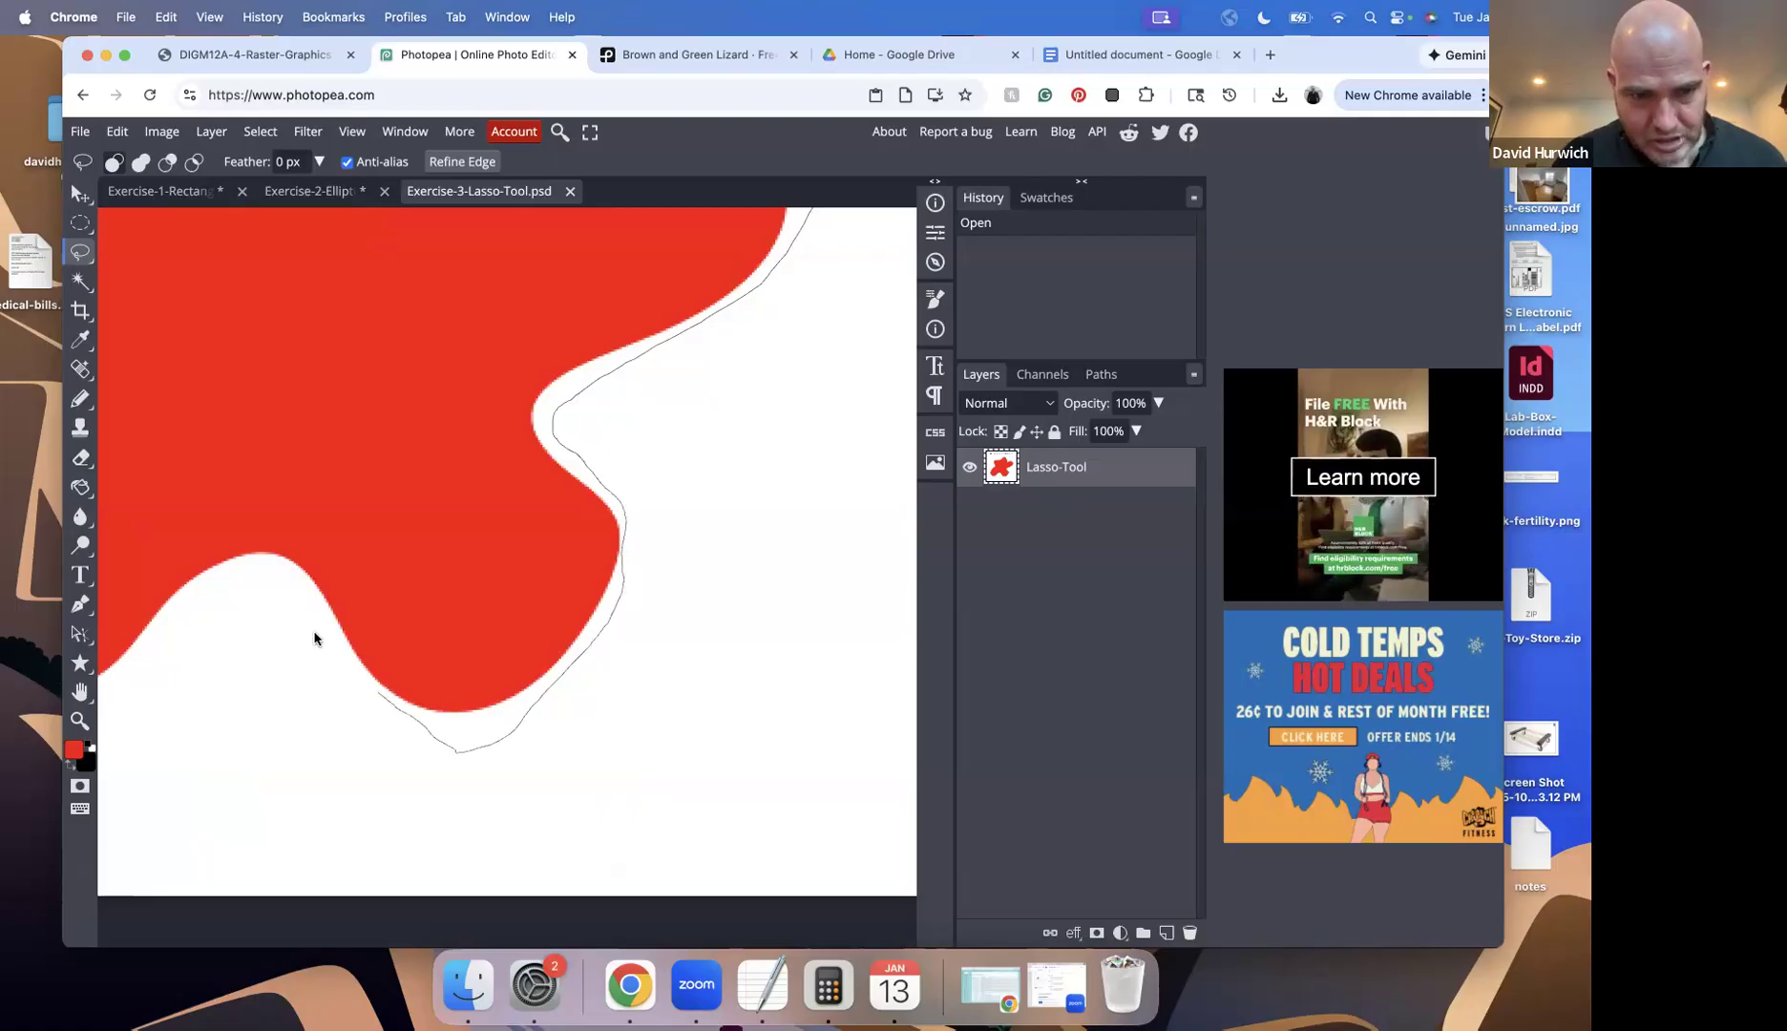
key("space")
mouse_move(210, 595)
left_mouse_down()
mouse_move(564, 481)
mouse_move(514, 555)
mouse_move(396, 626)
mouse_move(301, 603)
mouse_move(225, 501)
mouse_move(266, 540)
left_mouse_up()
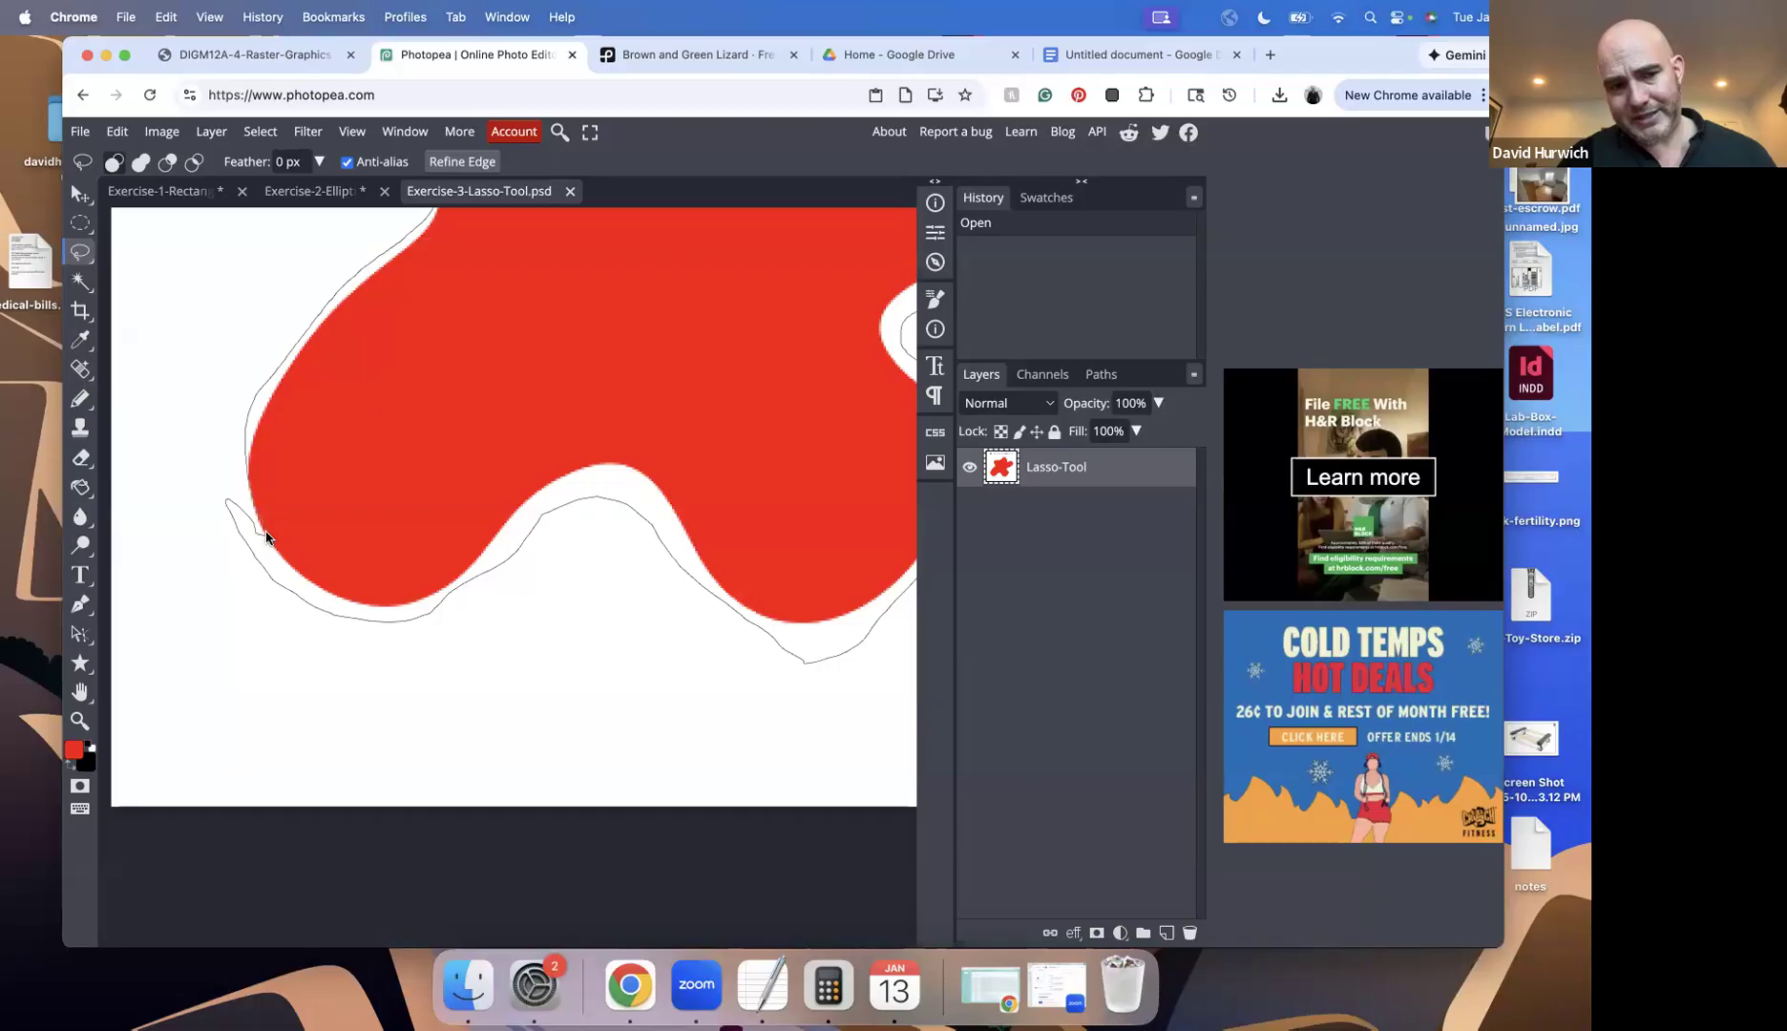
left_click_drag(266, 538, 266, 538)
scroll(267, 540, "down", 5)
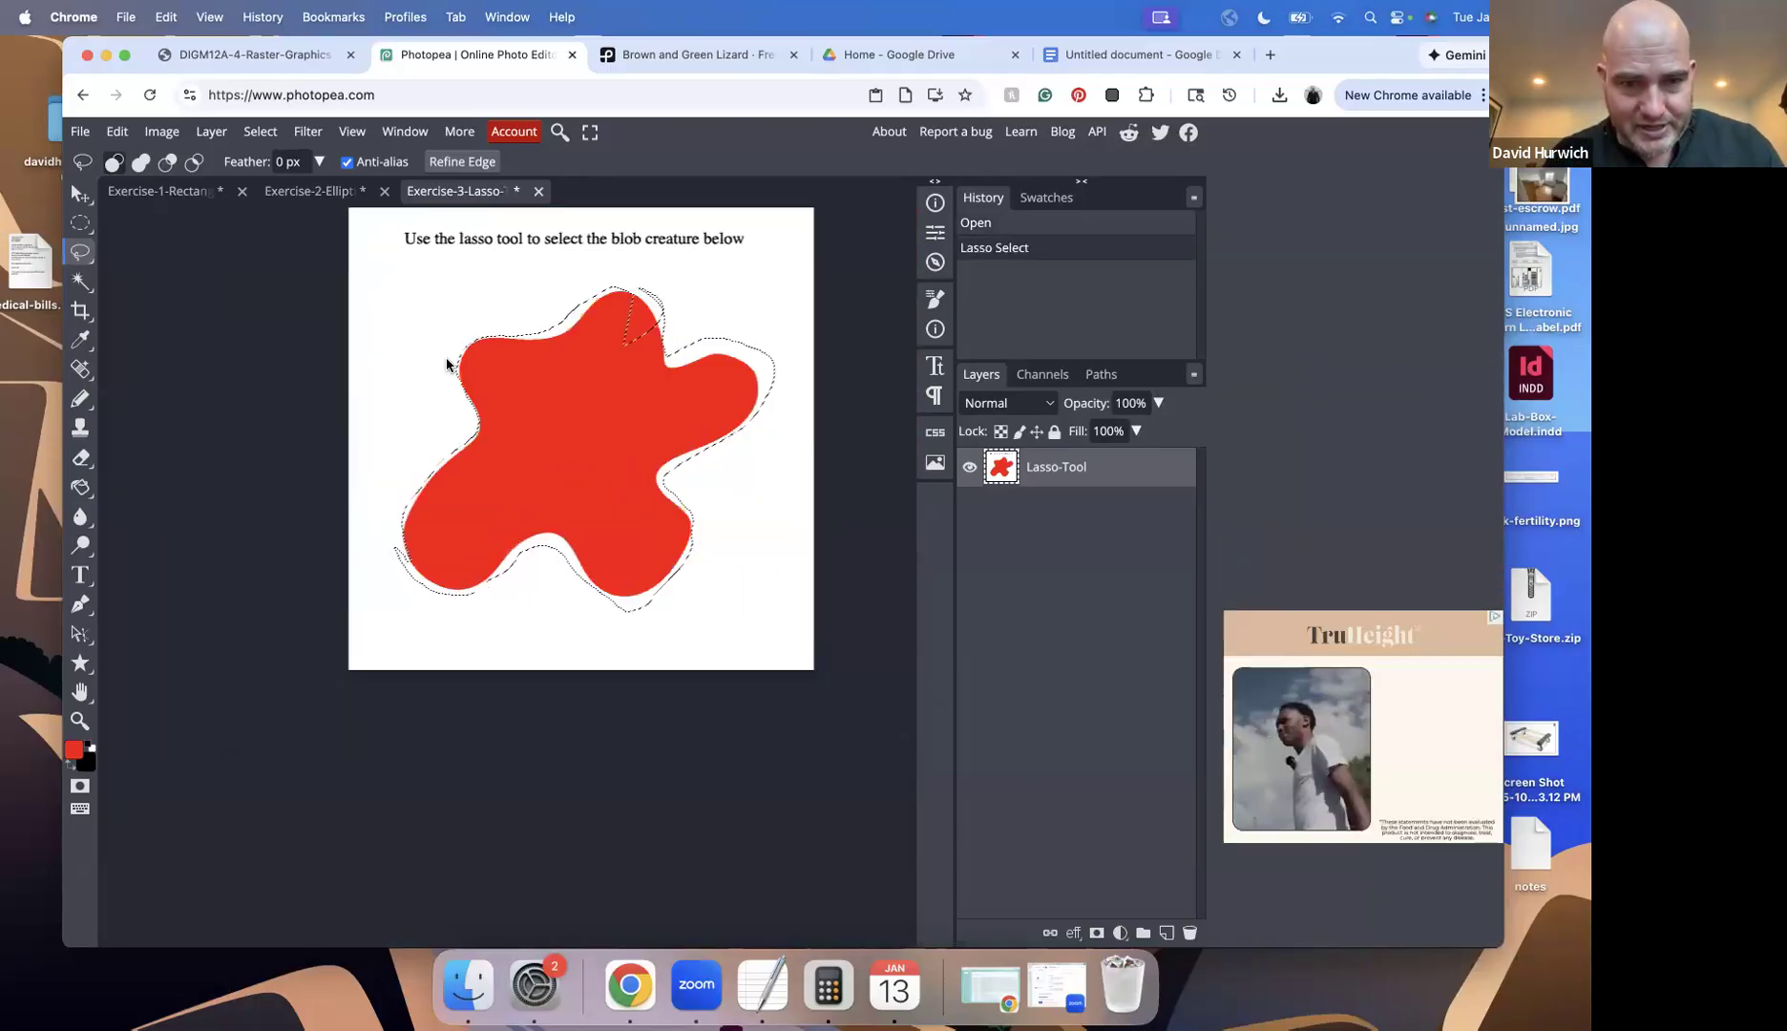
Move the lassoed blob up and to the left, and undo both the move and the selection
left_click(80, 194)
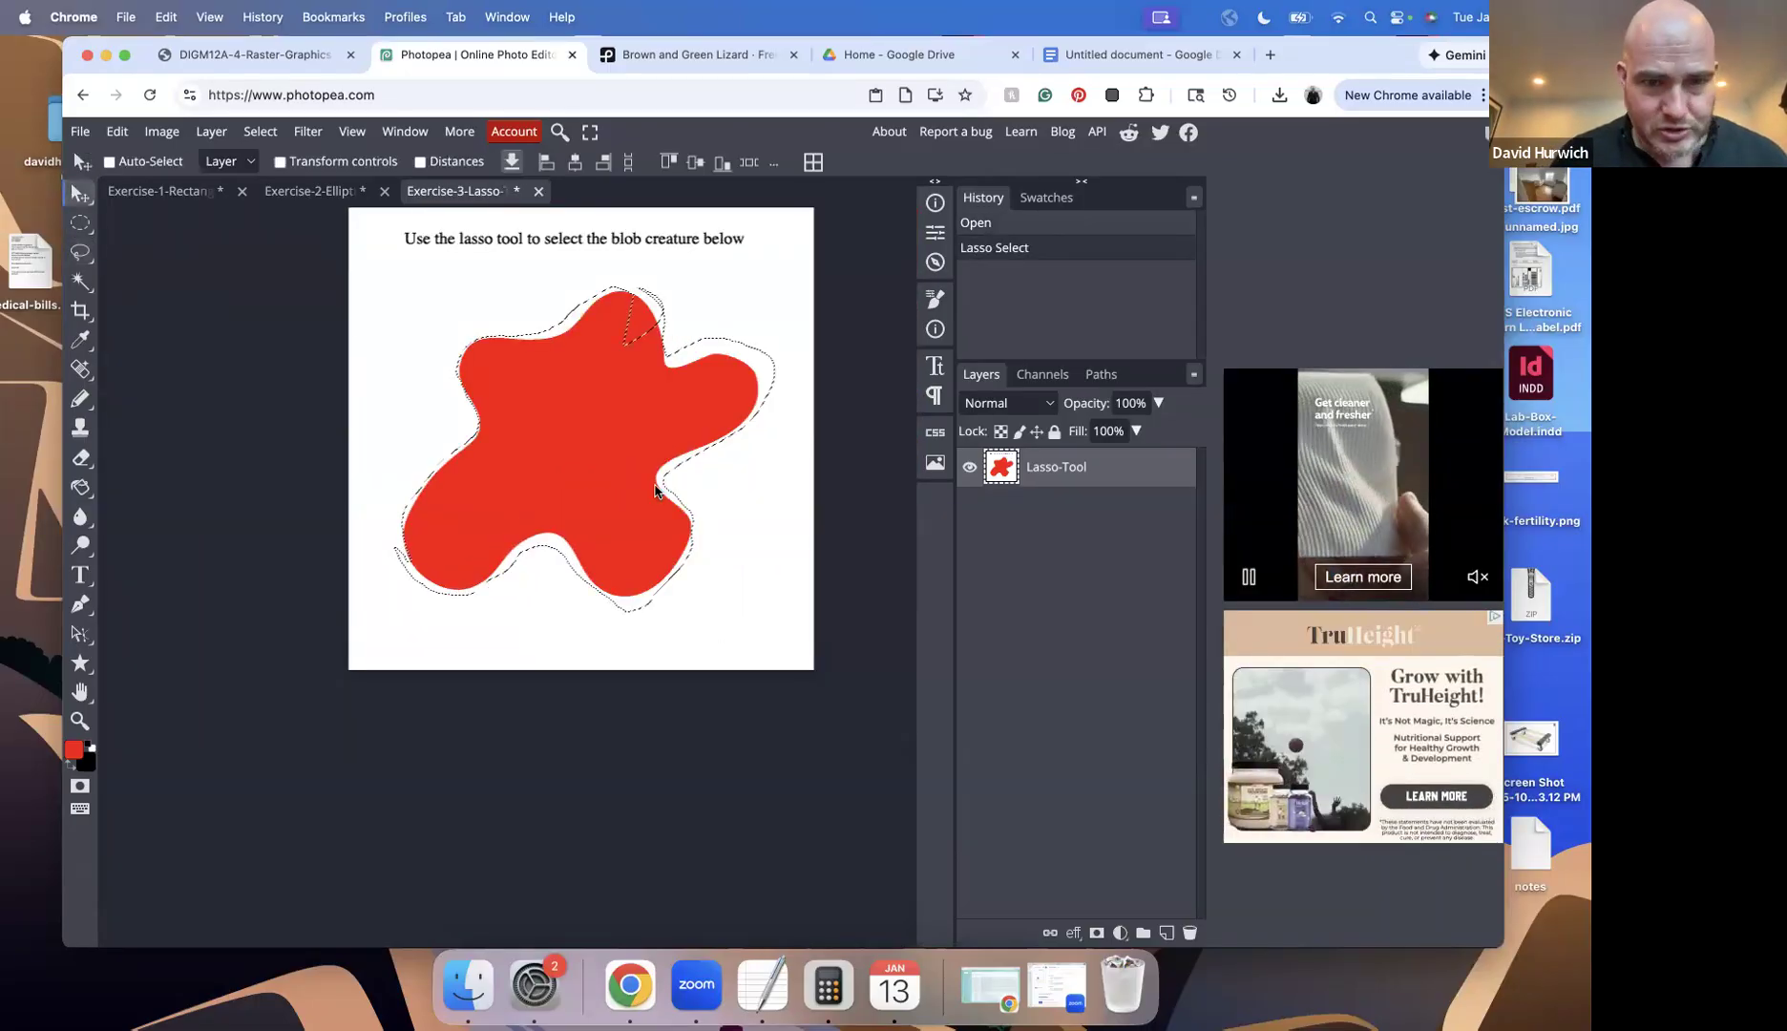
left_click_drag(586, 459, 390, 394)
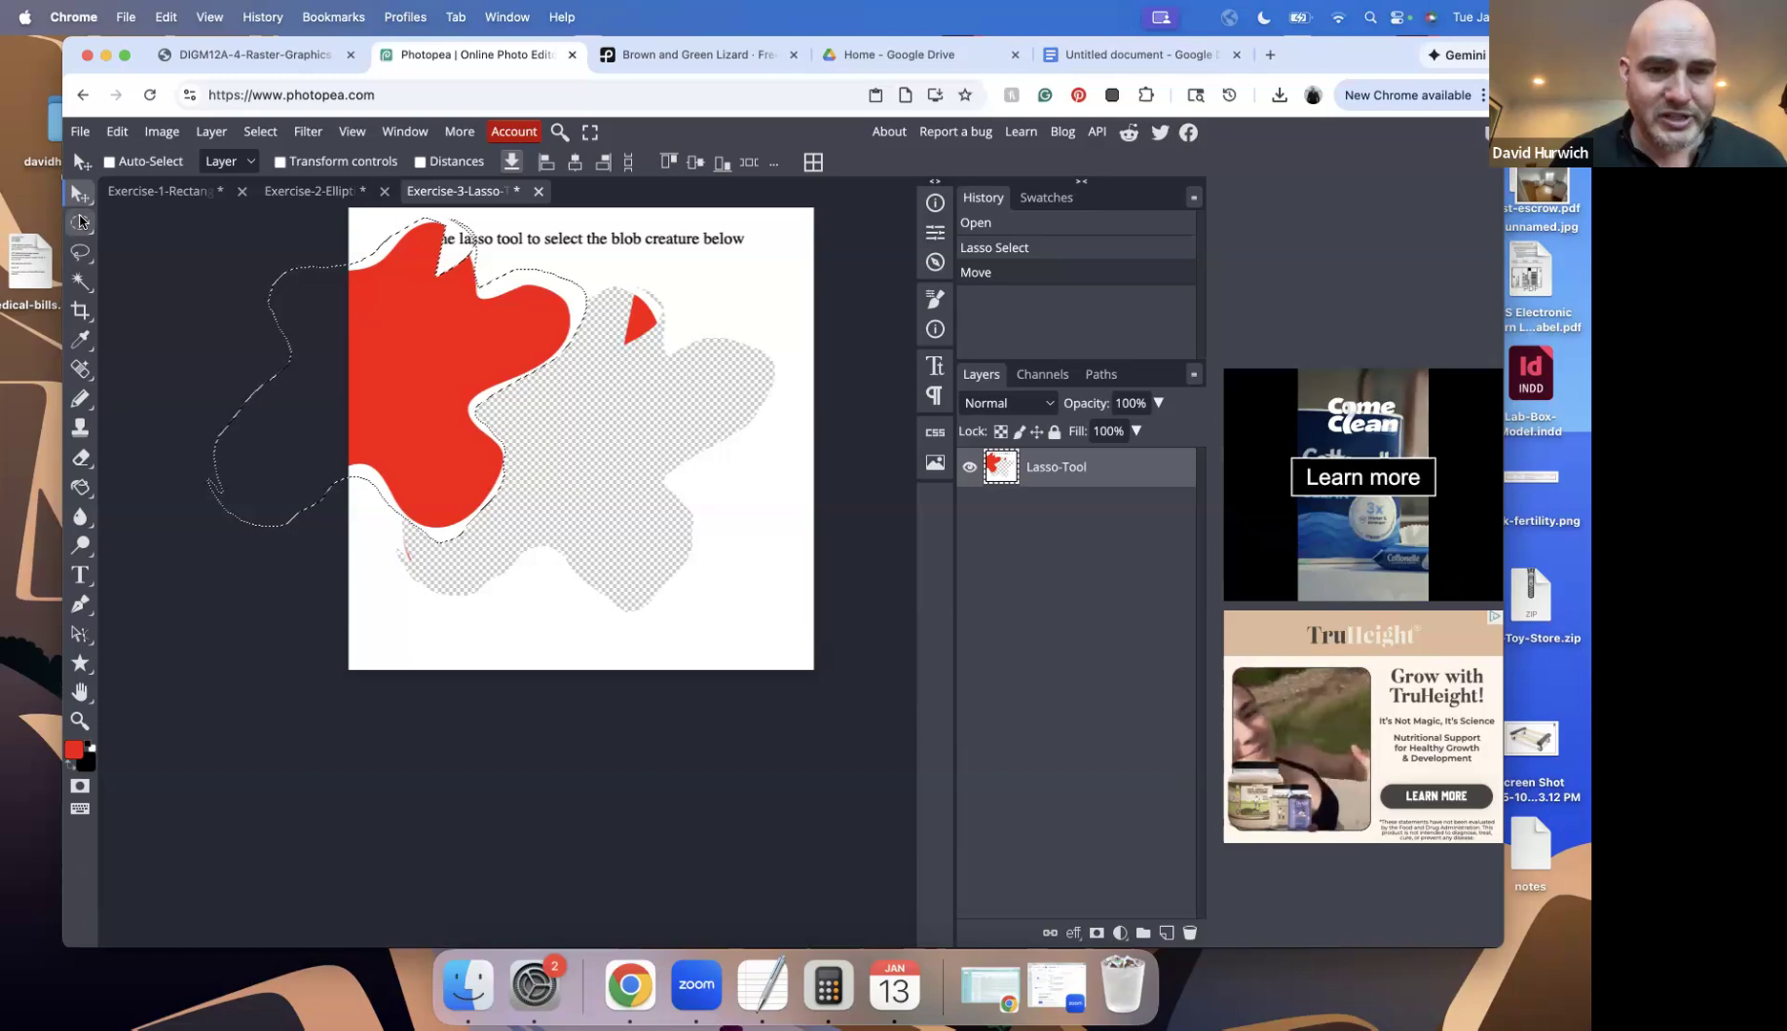
key("super+z")
key("super+z")
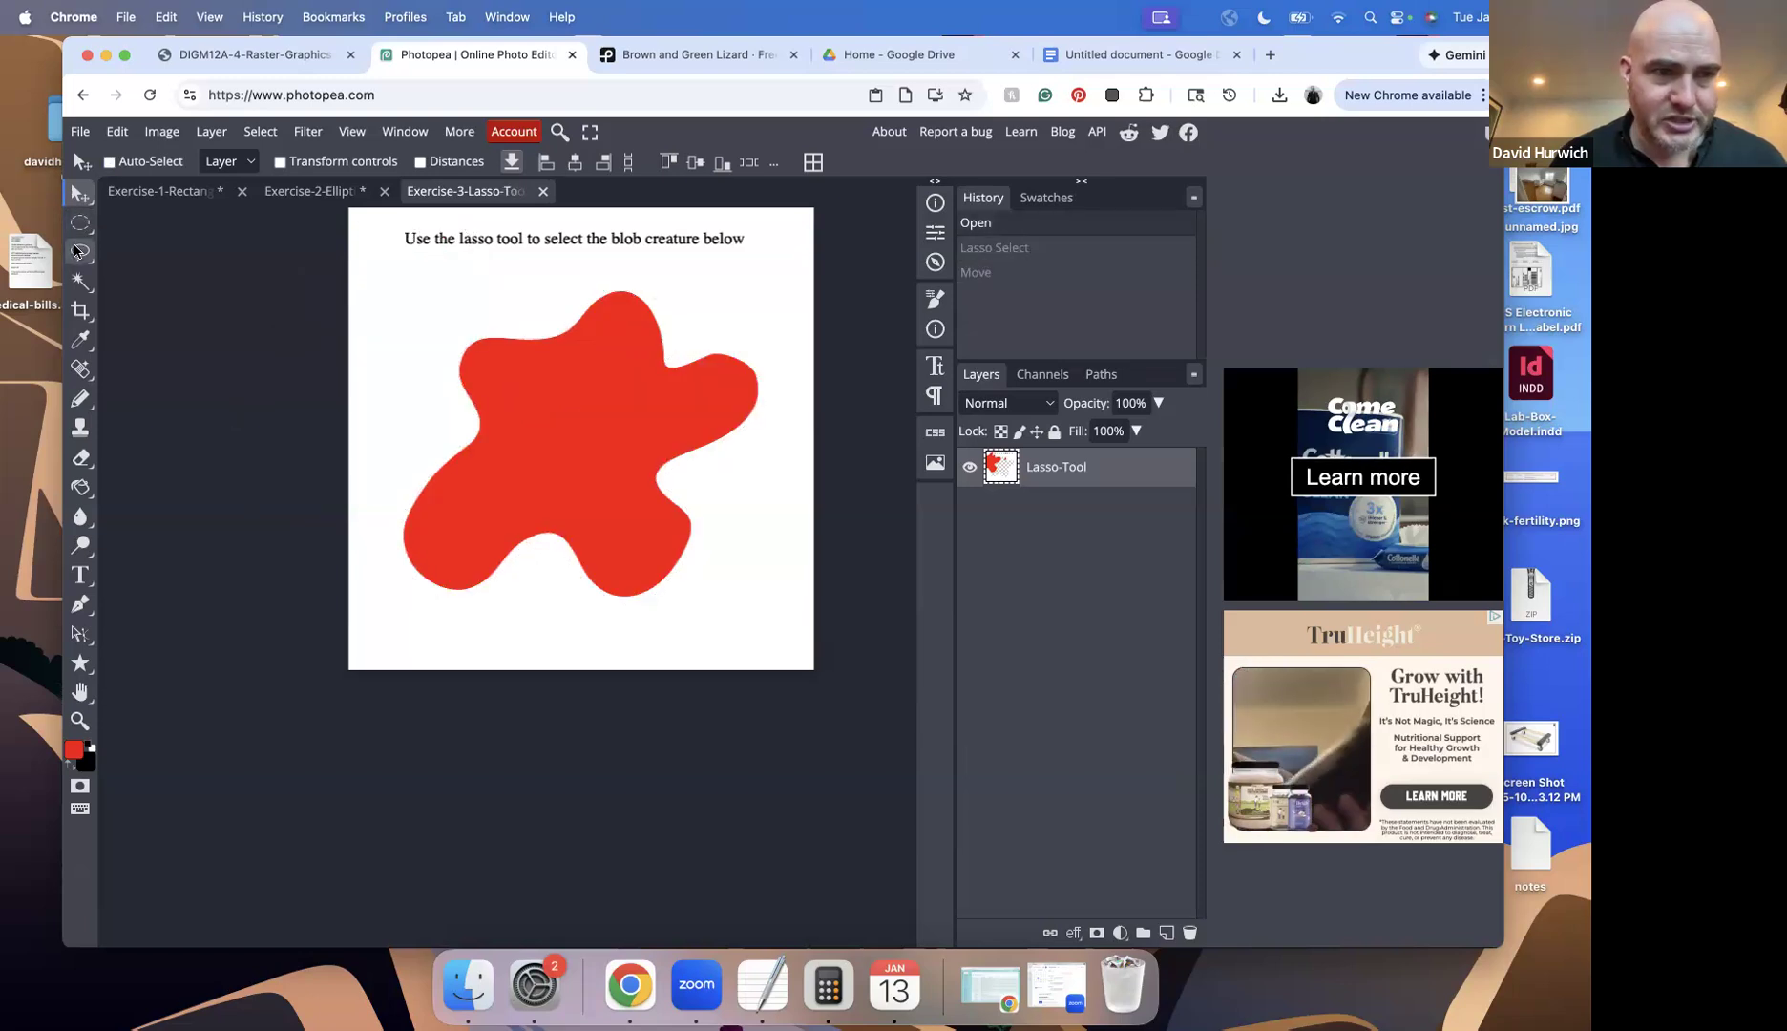
Lasso an area inside the blob with a 14 px feather, and try moving it beyond the blob's upper right before undoing the move
left_click(78, 251)
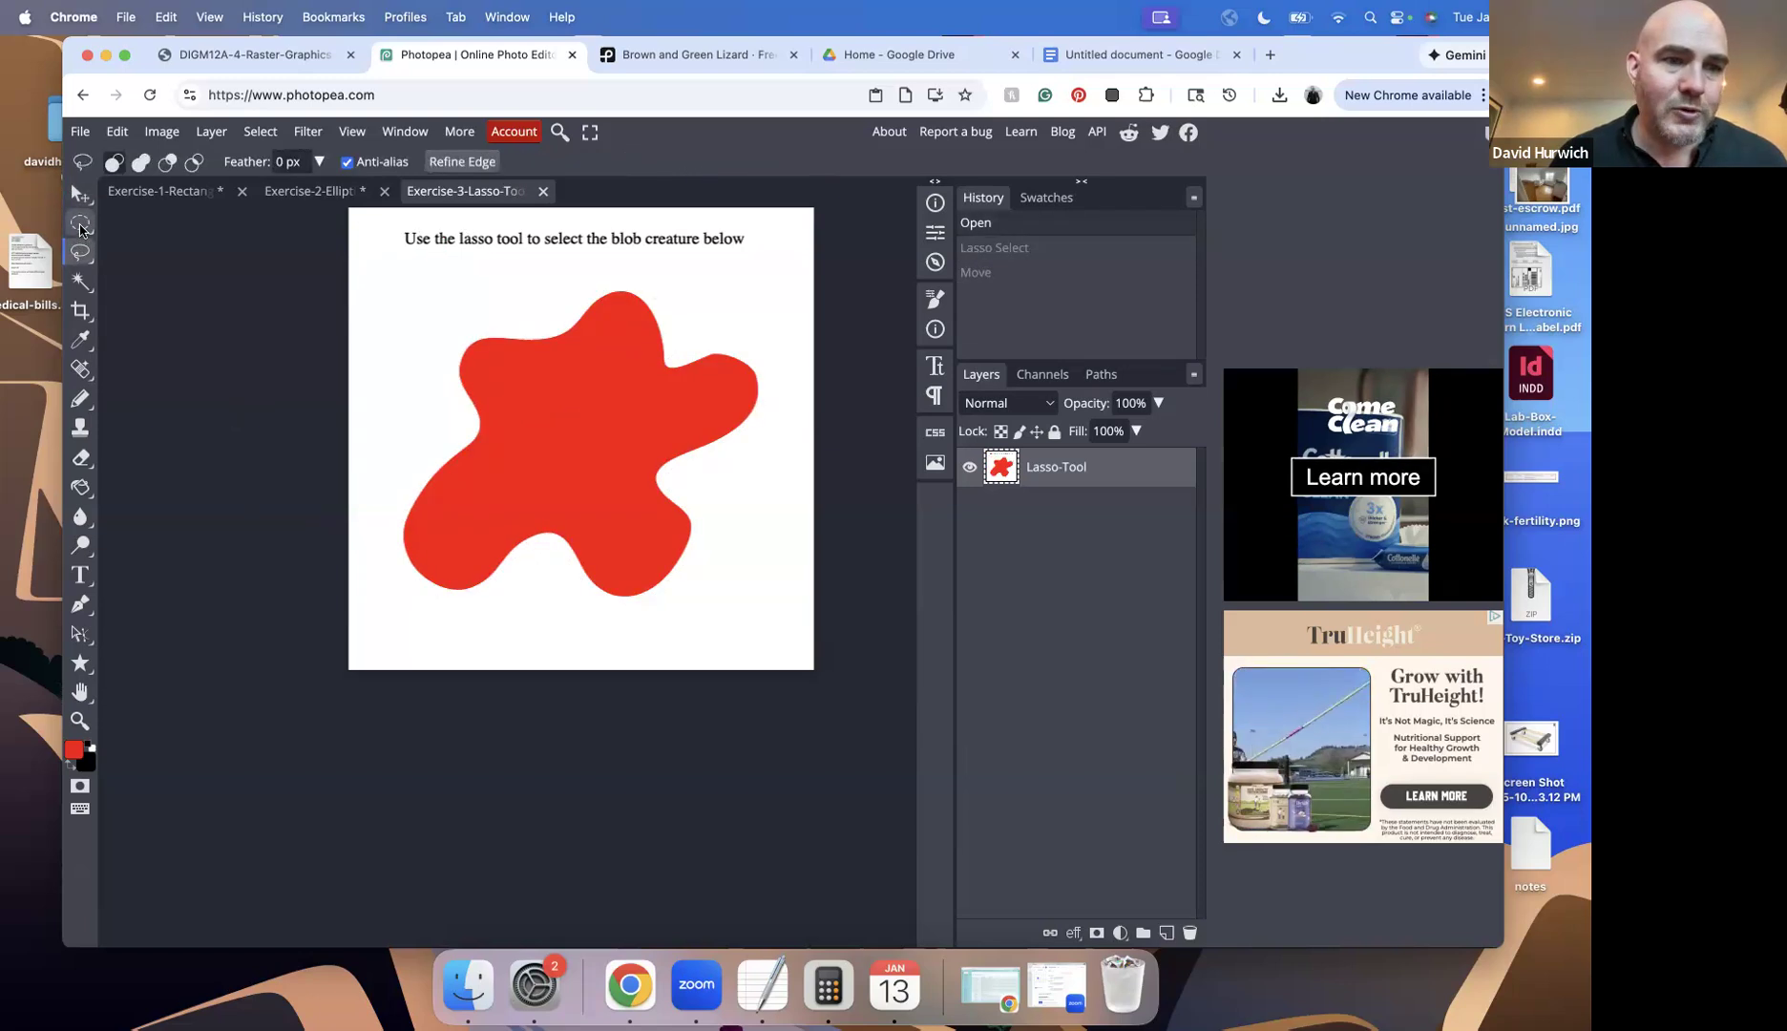
left_click(319, 162)
mouse_move(240, 196)
left_mouse_down()
mouse_move(280, 206)
mouse_move(238, 197)
left_mouse_up()
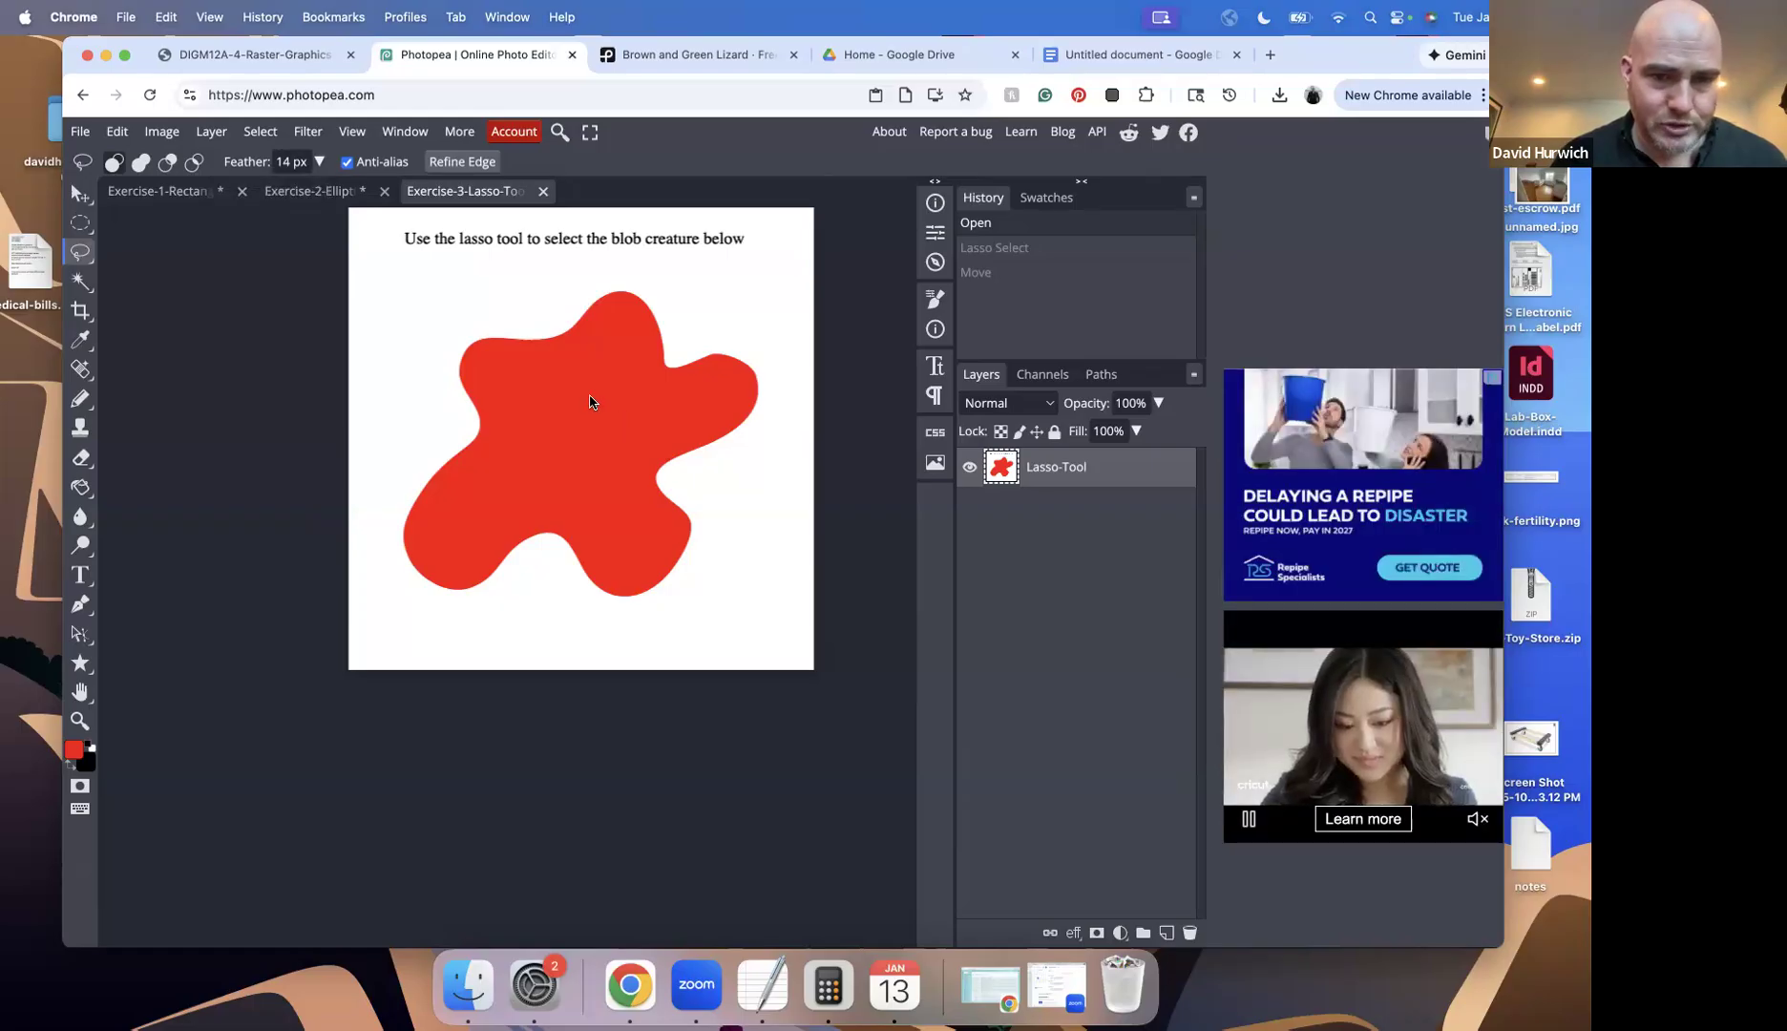
mouse_move(594, 393)
left_mouse_down()
mouse_move(535, 390)
mouse_move(518, 468)
mouse_move(457, 513)
mouse_move(506, 523)
mouse_move(605, 483)
mouse_move(643, 427)
mouse_move(615, 385)
mouse_move(725, 279)
left_mouse_up()
key("v")
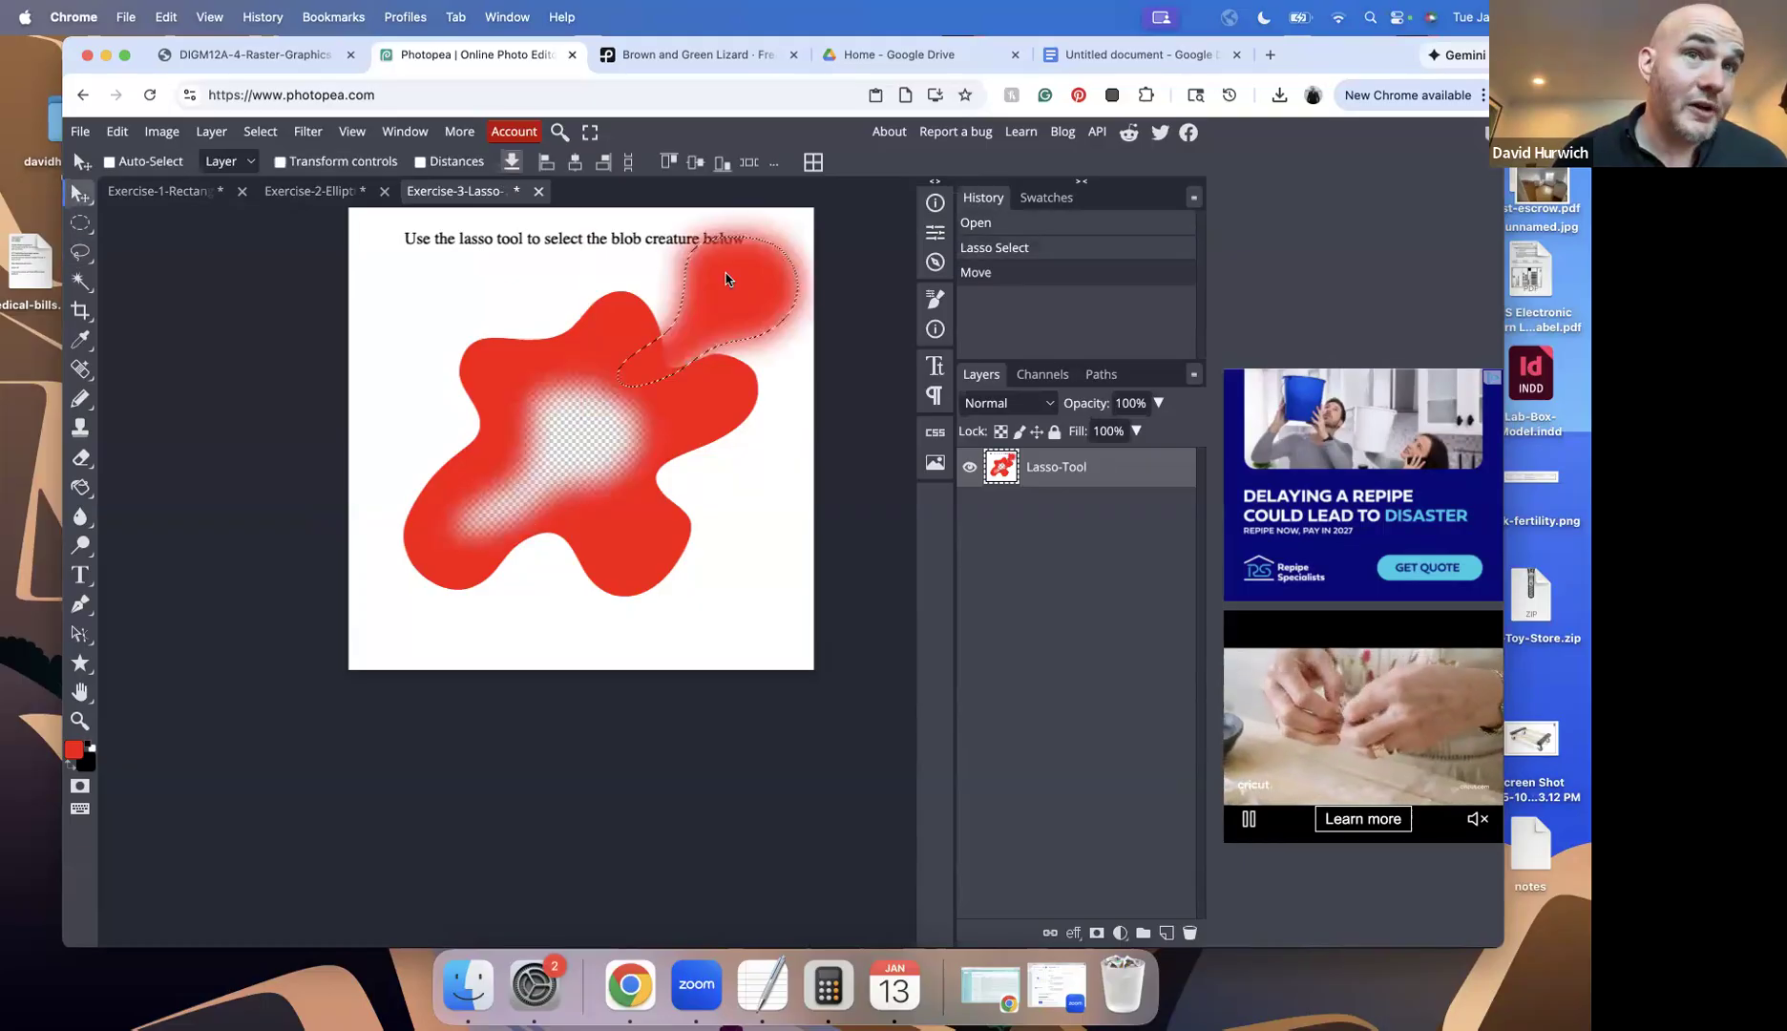
key("super+z")
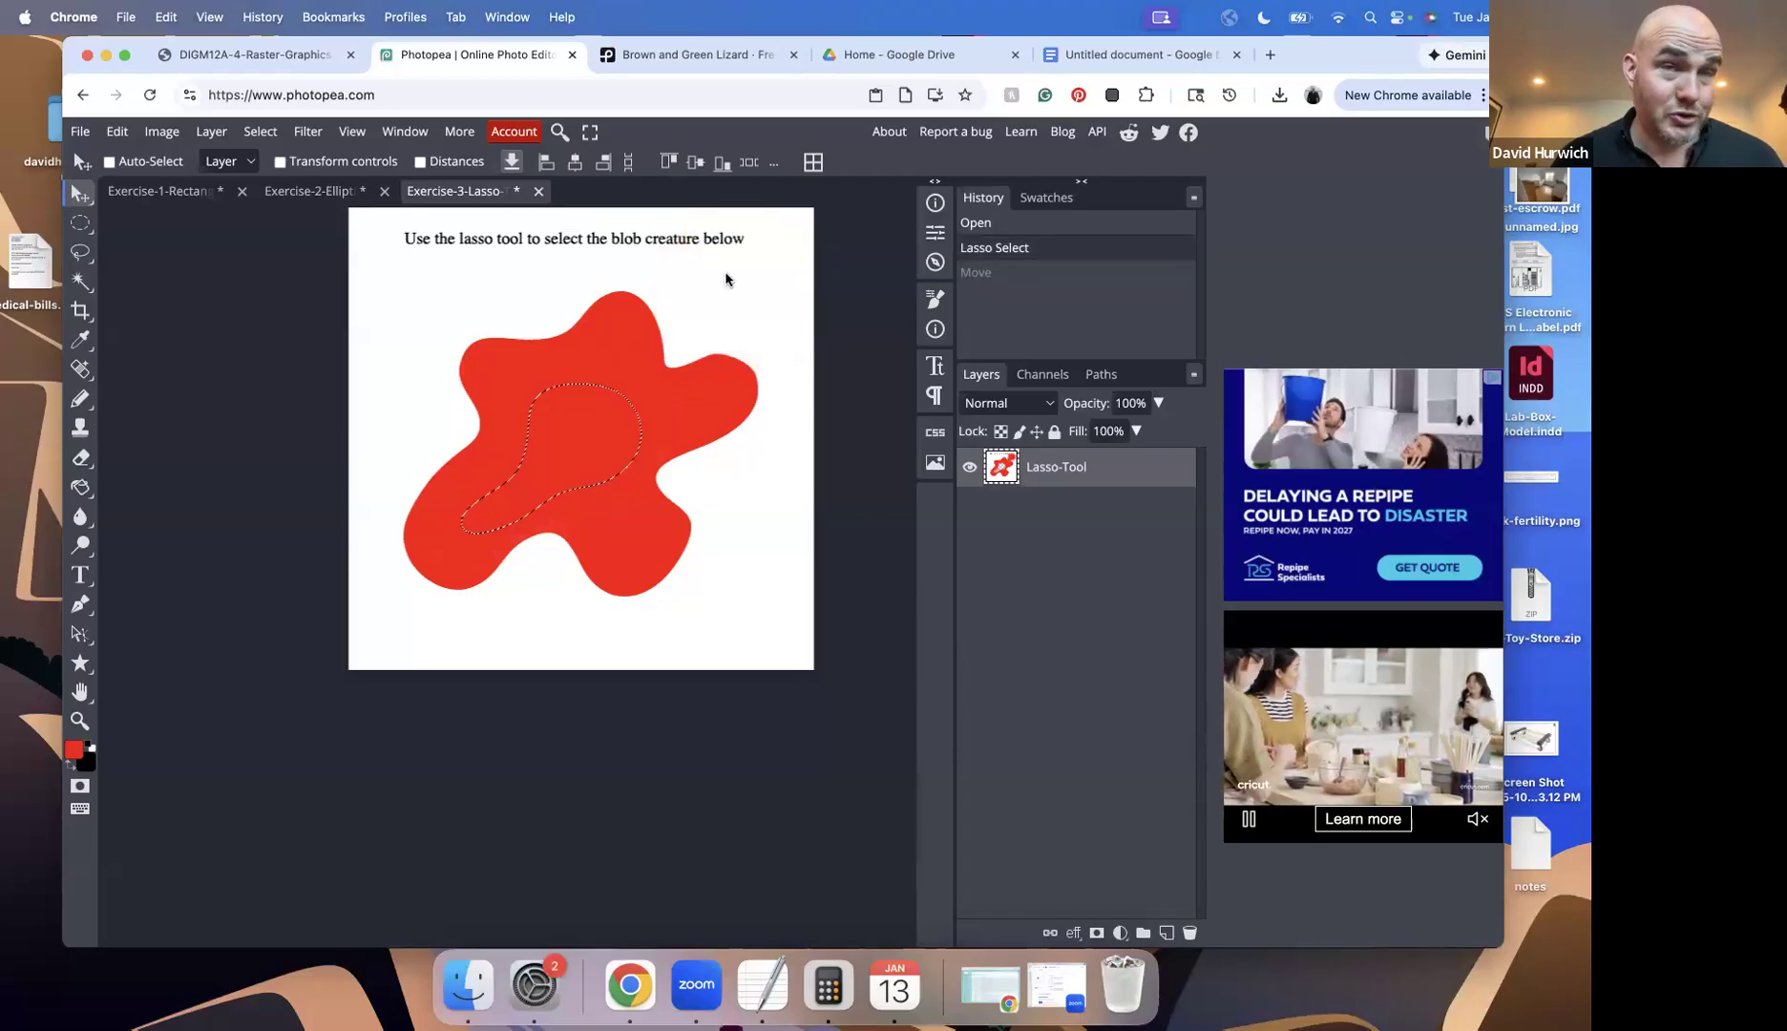
Set the Lasso Select tool's feather to 0 px
left_click(84, 252)
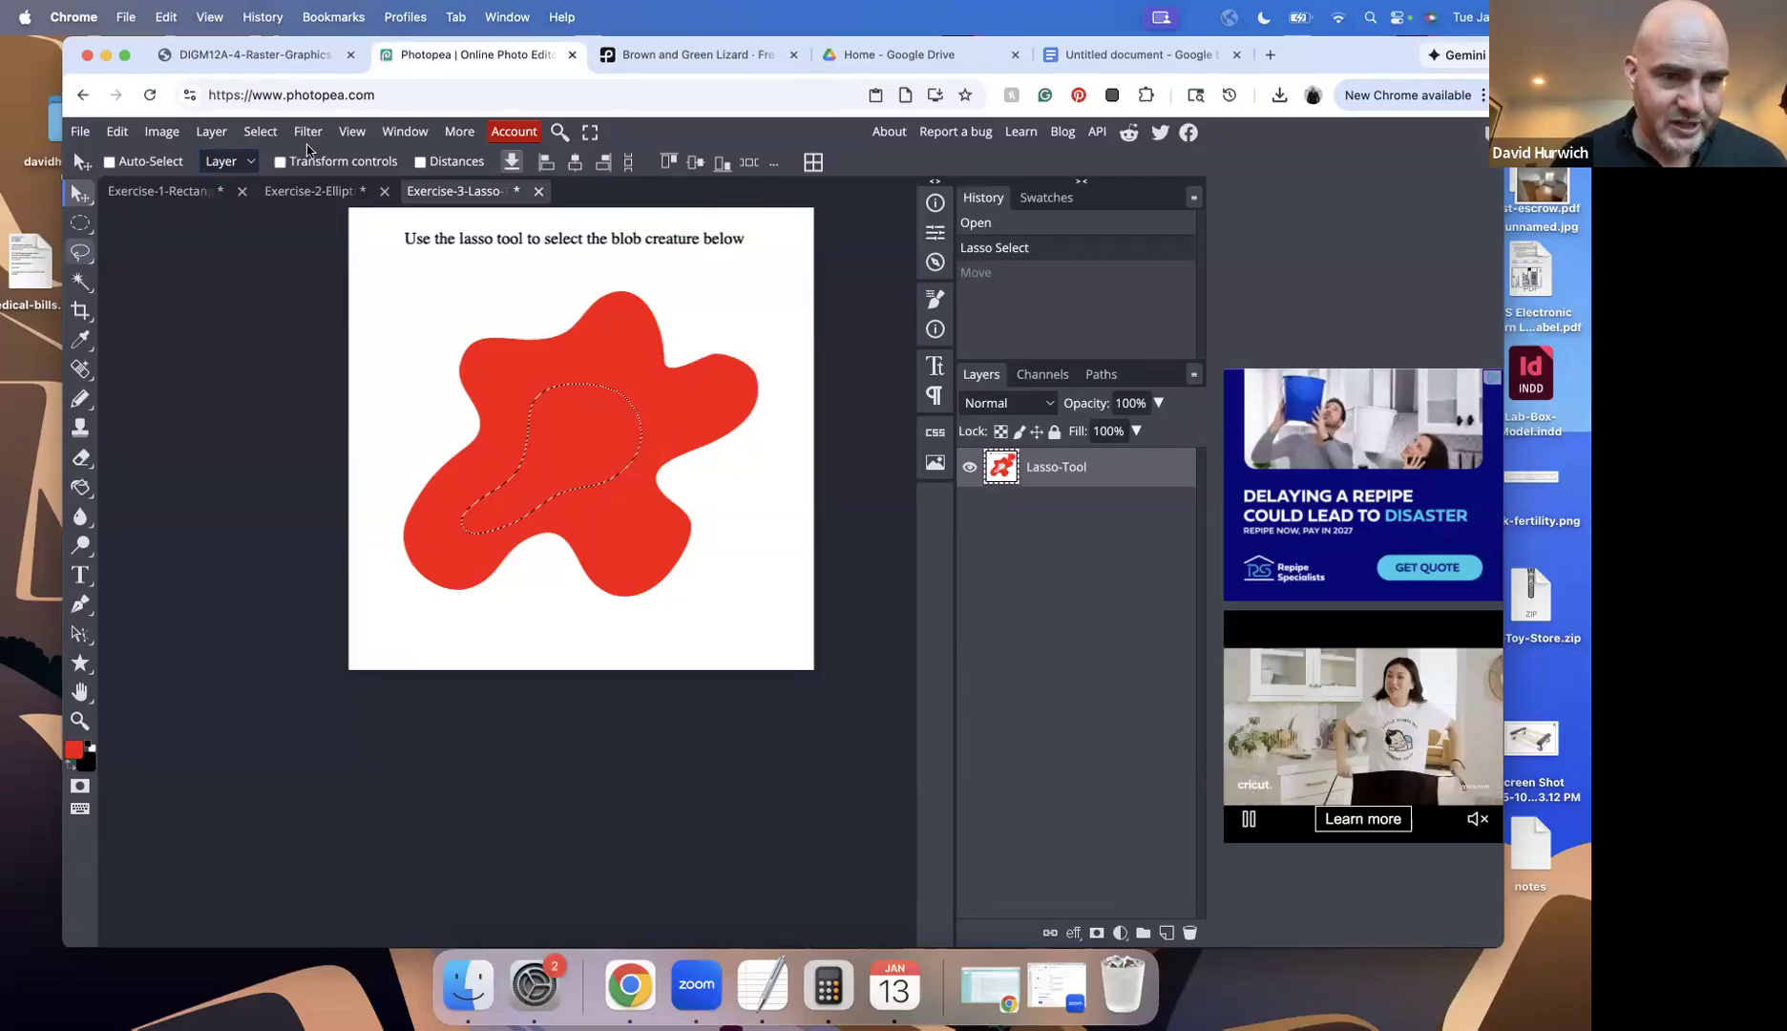
left_click(321, 163)
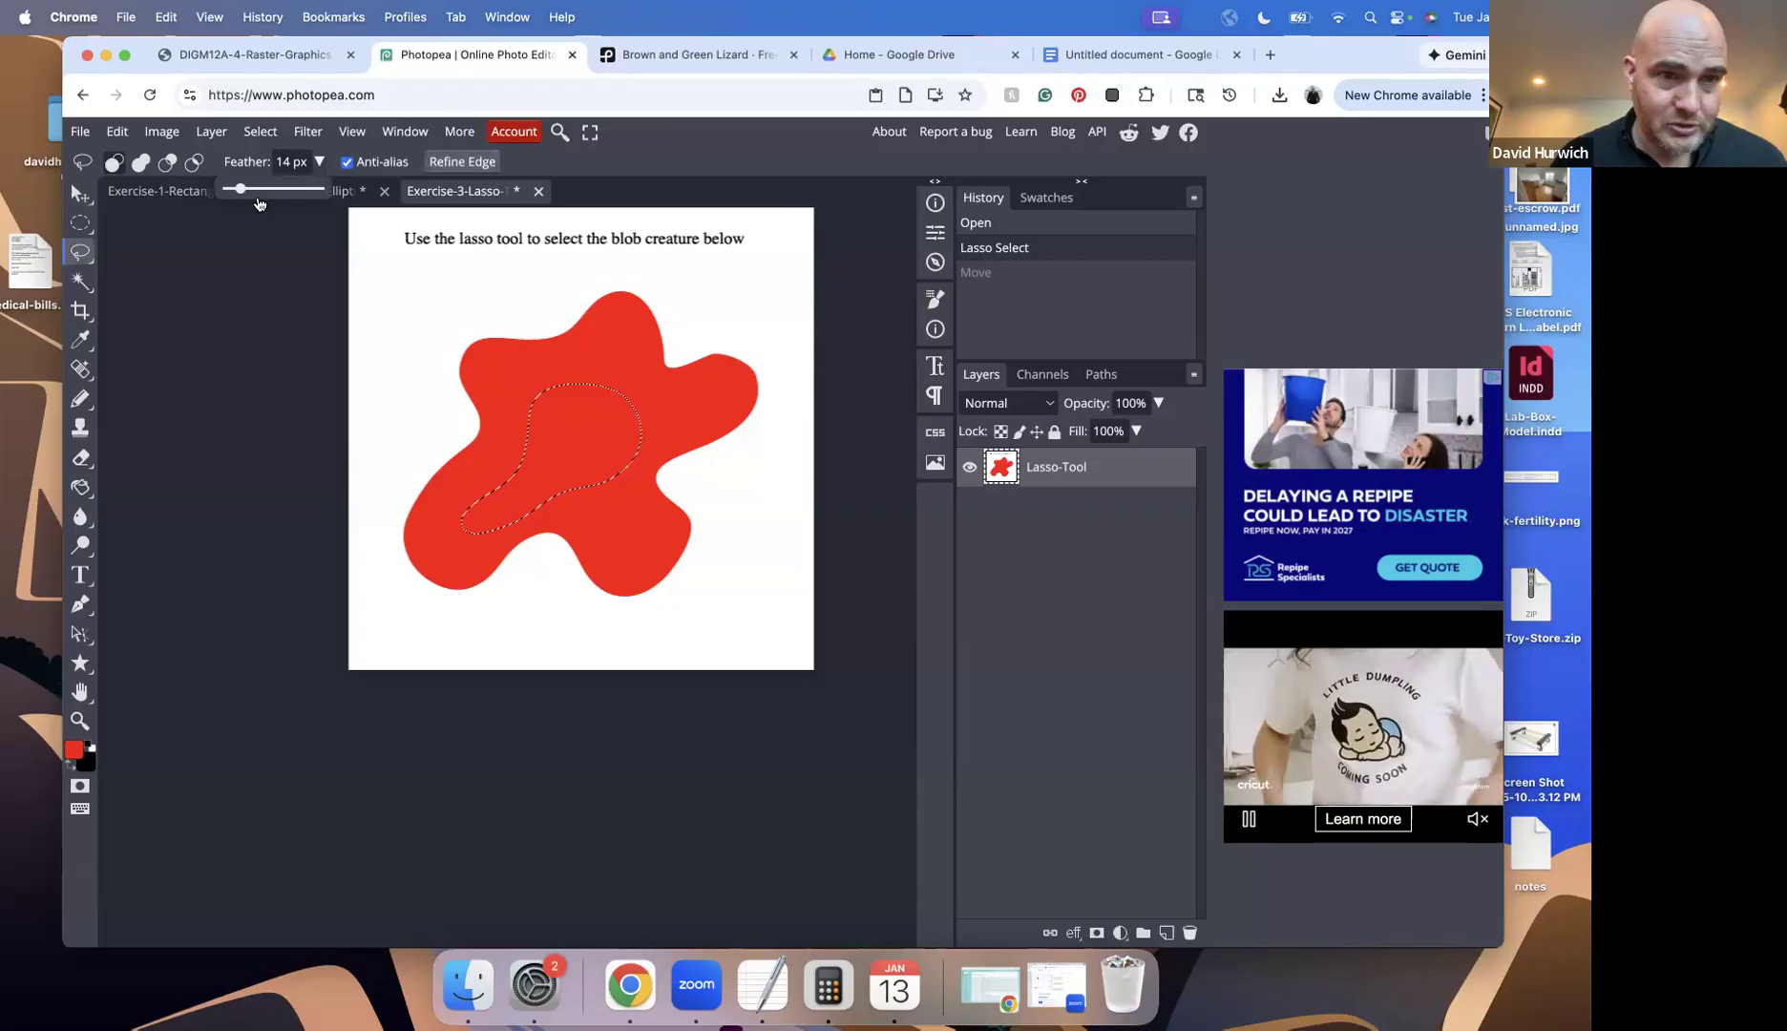
left_click_drag(240, 189, 201, 212)
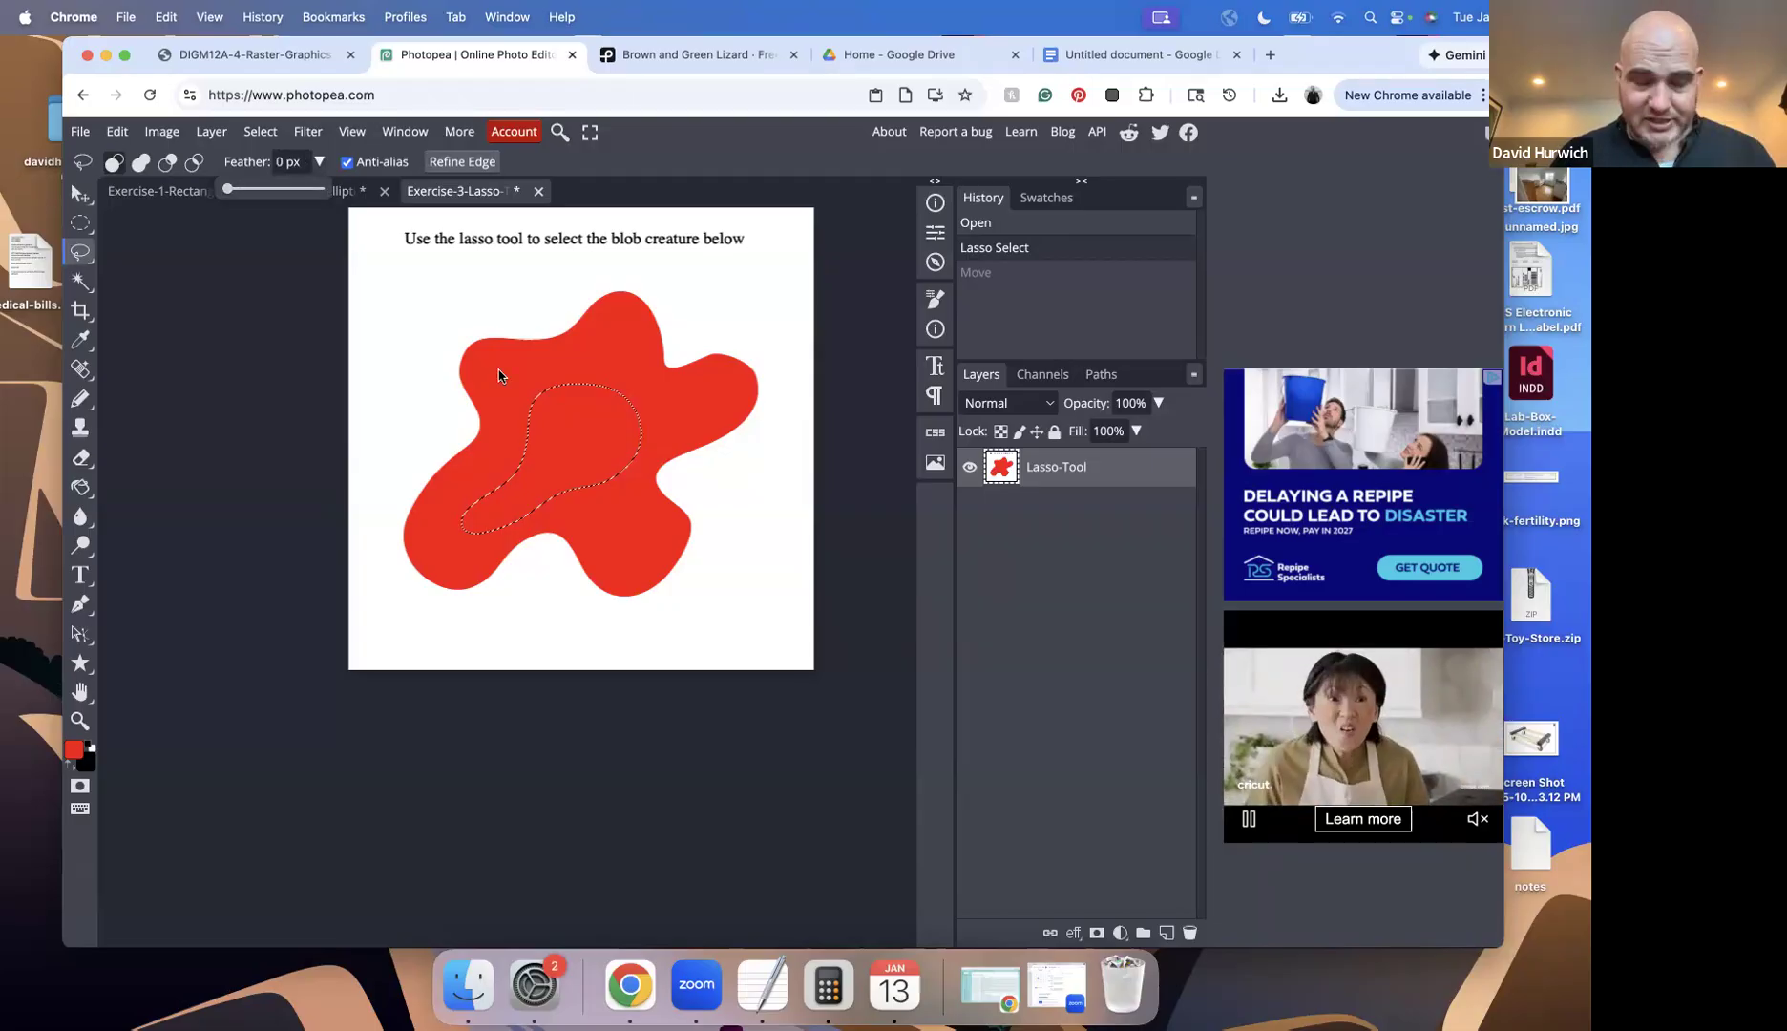
Lasso an unfeathered area inside the blob, try moving it to the upper right, and undo the move and deselect
left_click(586, 379)
mouse_move(595, 374)
left_mouse_down()
mouse_move(653, 433)
mouse_move(599, 370)
mouse_move(737, 333)
left_mouse_up()
left_click(79, 194)
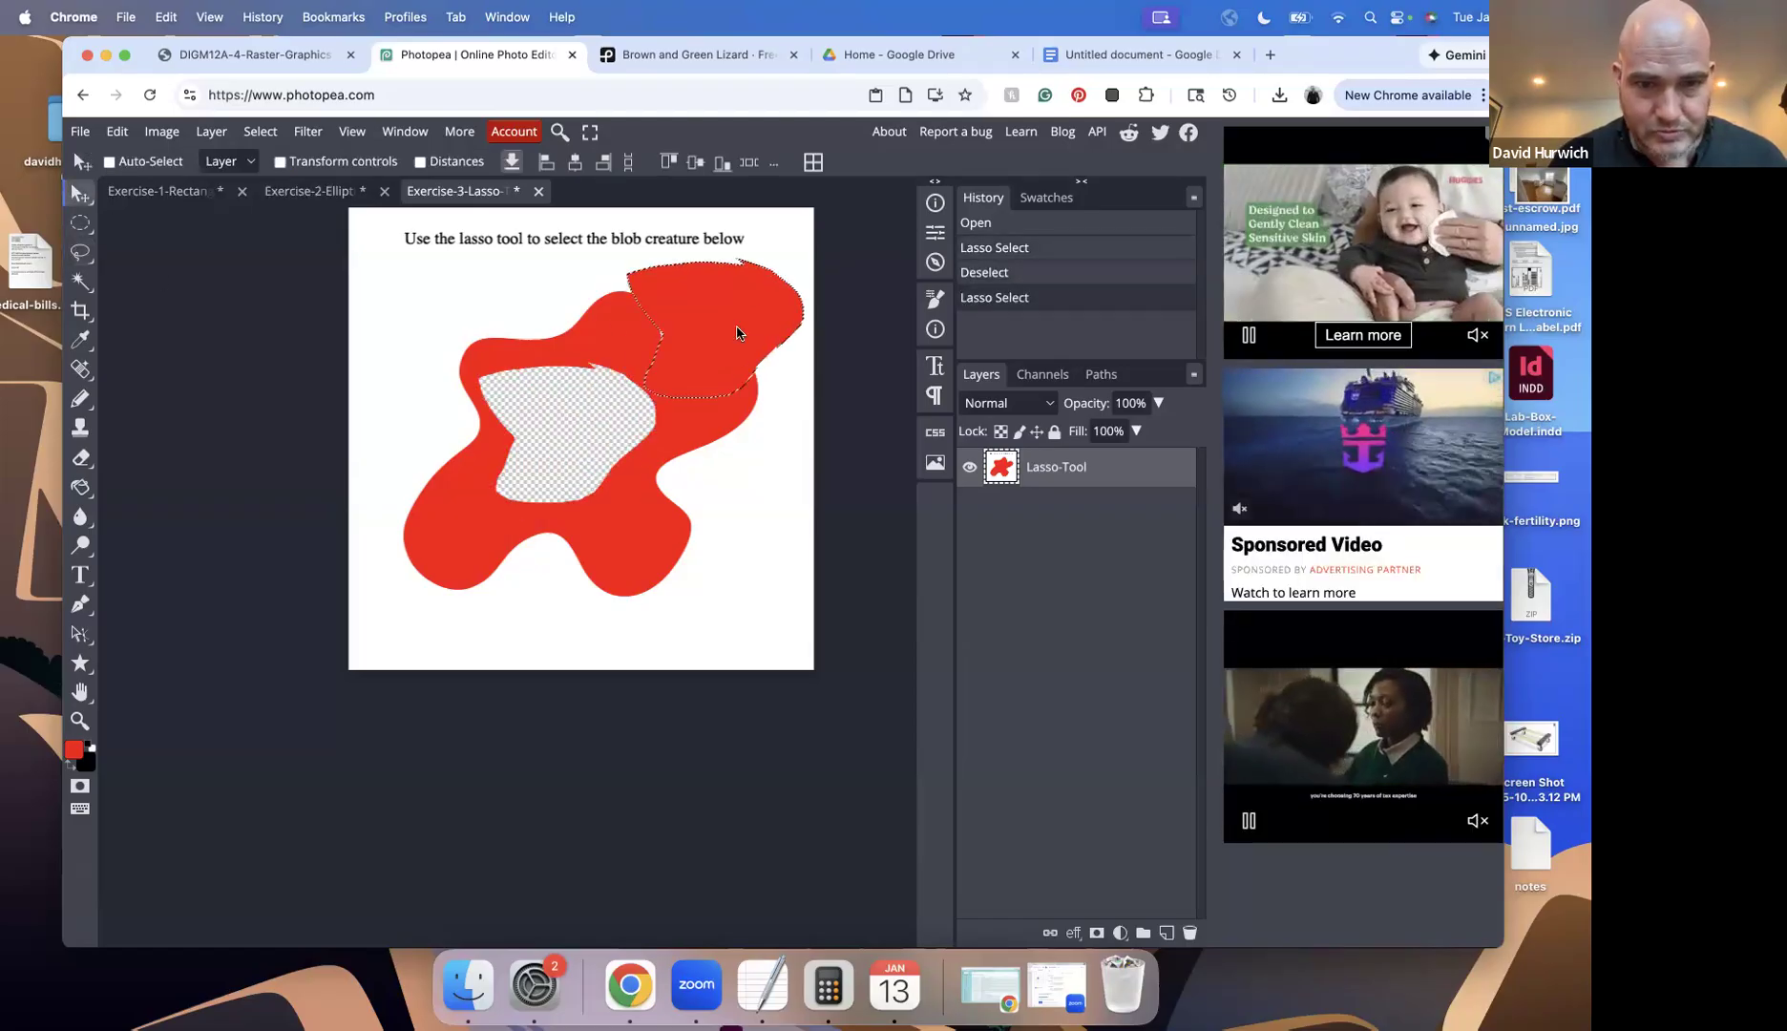
key("ctrl+z")
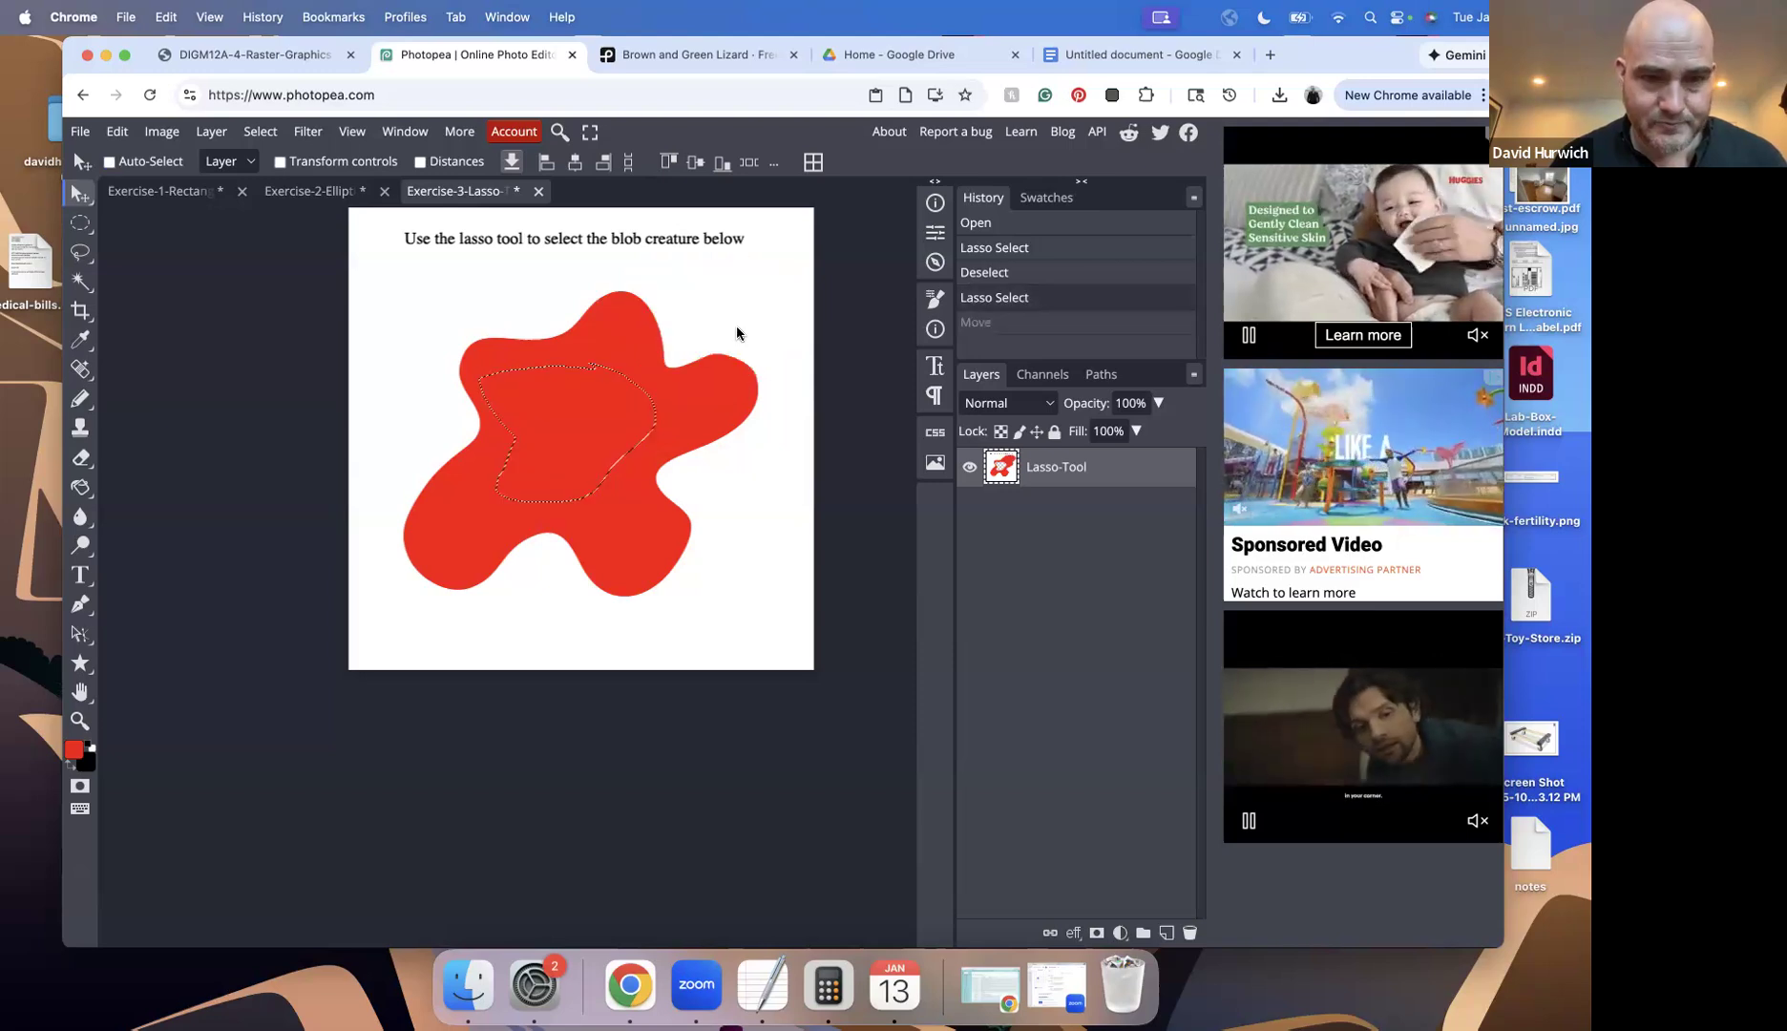
key("ctrl+d")
Lasso loosely around the left half of the blob and add its upper and right arms to the selection
right_click(83, 254)
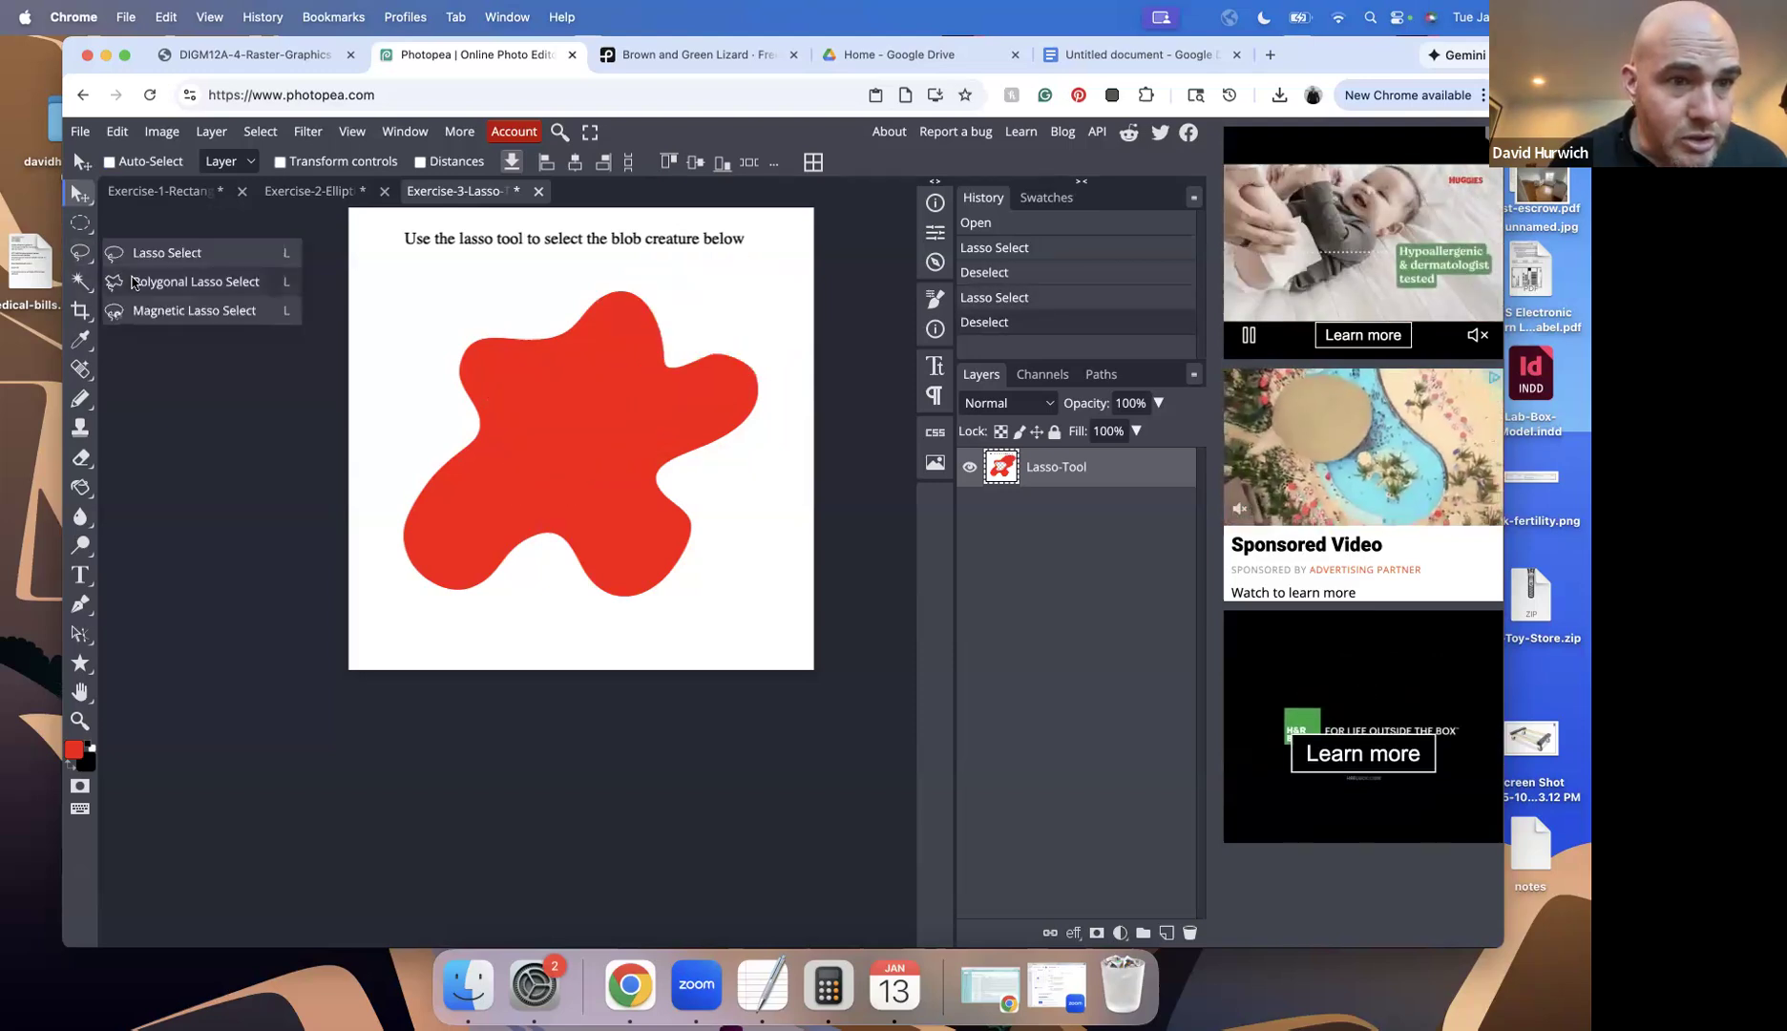
left_click(133, 252)
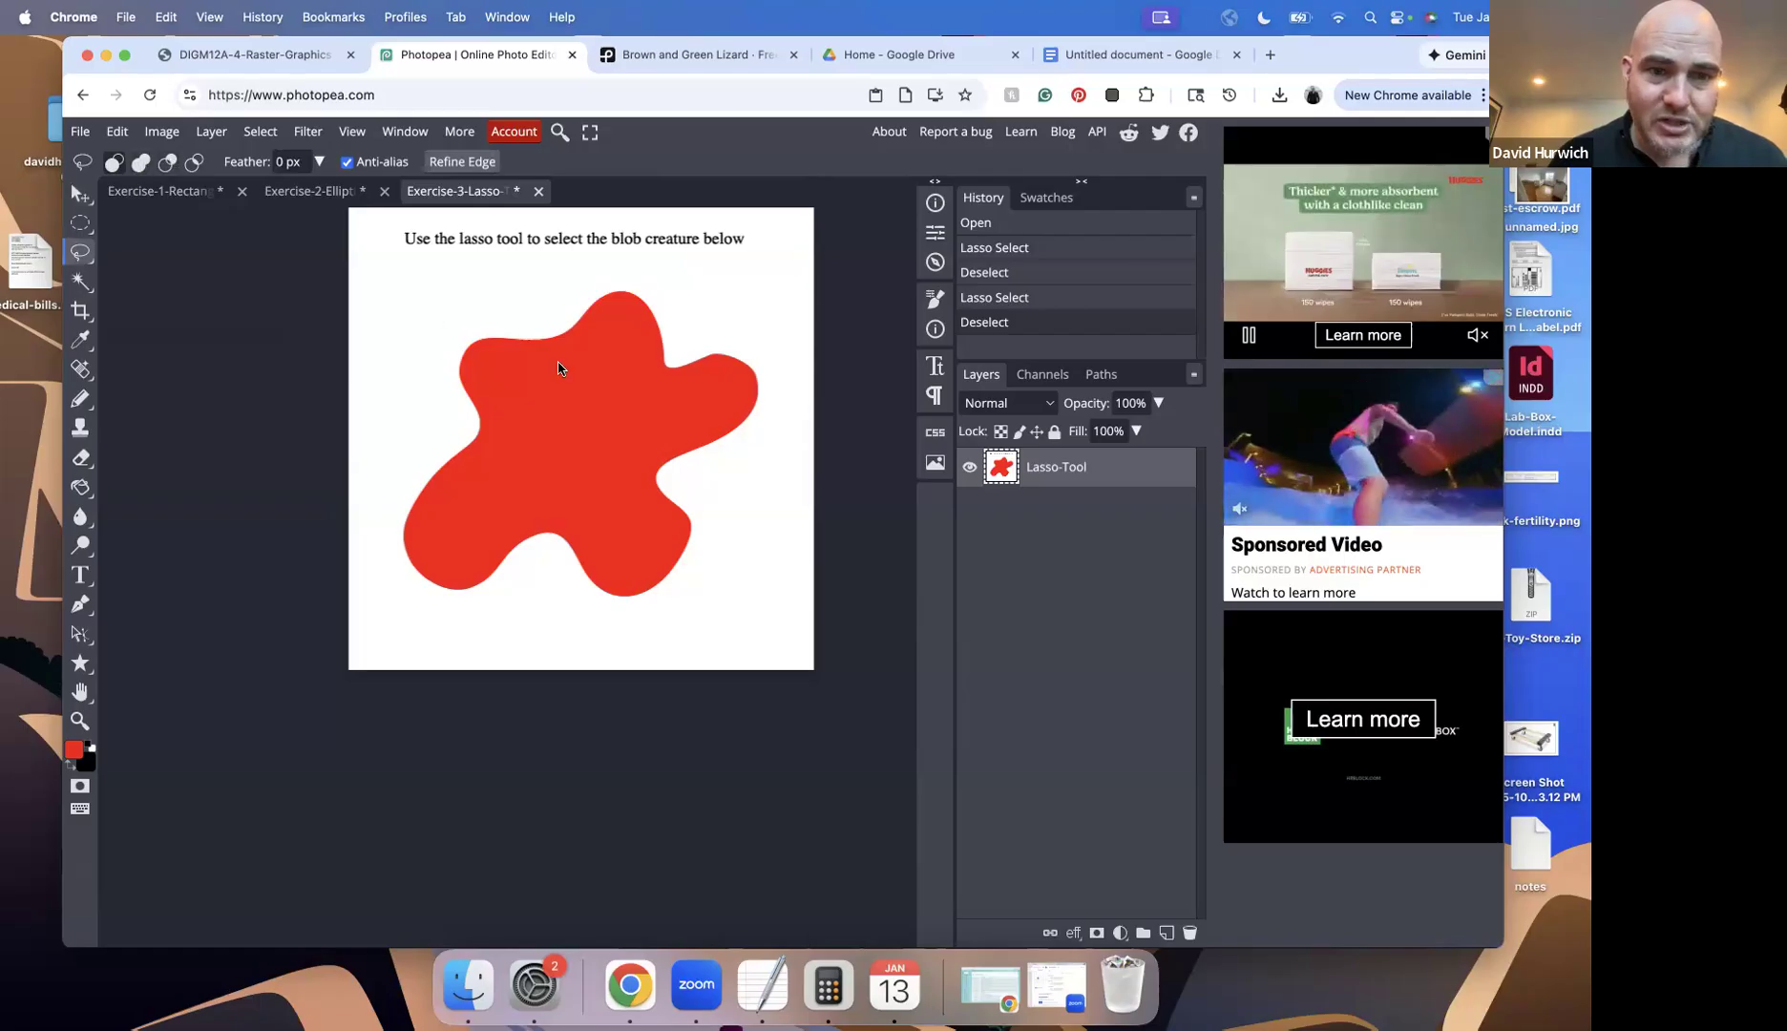
mouse_move(561, 336)
left_mouse_down()
mouse_move(454, 412)
mouse_move(366, 538)
mouse_move(533, 551)
mouse_move(563, 342)
mouse_move(613, 269)
mouse_move(756, 326)
left_mouse_up()
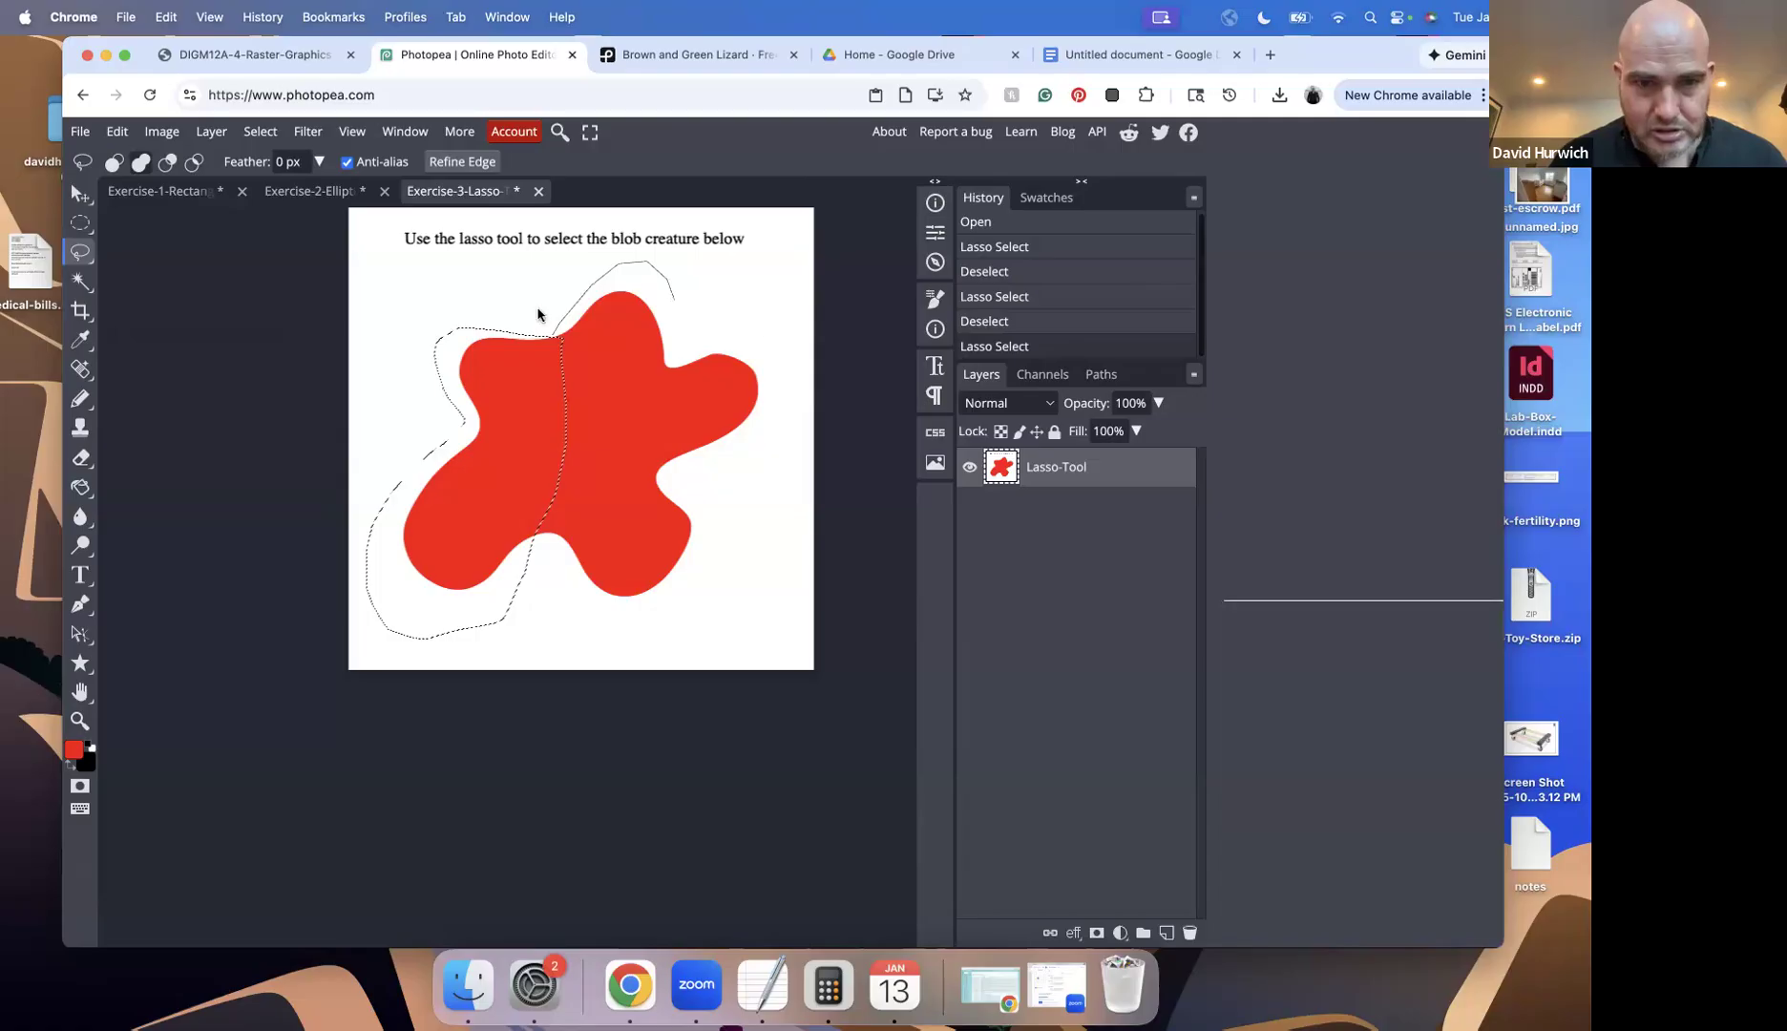
left_click_drag(538, 314, 539, 314)
mouse_move(765, 290)
left_mouse_down()
mouse_move(732, 311)
mouse_move(834, 518)
mouse_move(785, 263)
left_mouse_up()
Subtract the excess background beside the blob's left side and right arm from the lasso selection
mouse_move(448, 308)
left_mouse_down()
mouse_move(478, 425)
mouse_move(445, 461)
mouse_move(343, 474)
mouse_move(378, 340)
mouse_move(448, 307)
left_mouse_up()
mouse_move(431, 448)
left_mouse_down()
mouse_move(405, 483)
mouse_move(399, 560)
mouse_move(522, 618)
mouse_move(337, 639)
mouse_move(403, 425)
mouse_move(449, 445)
left_mouse_up()
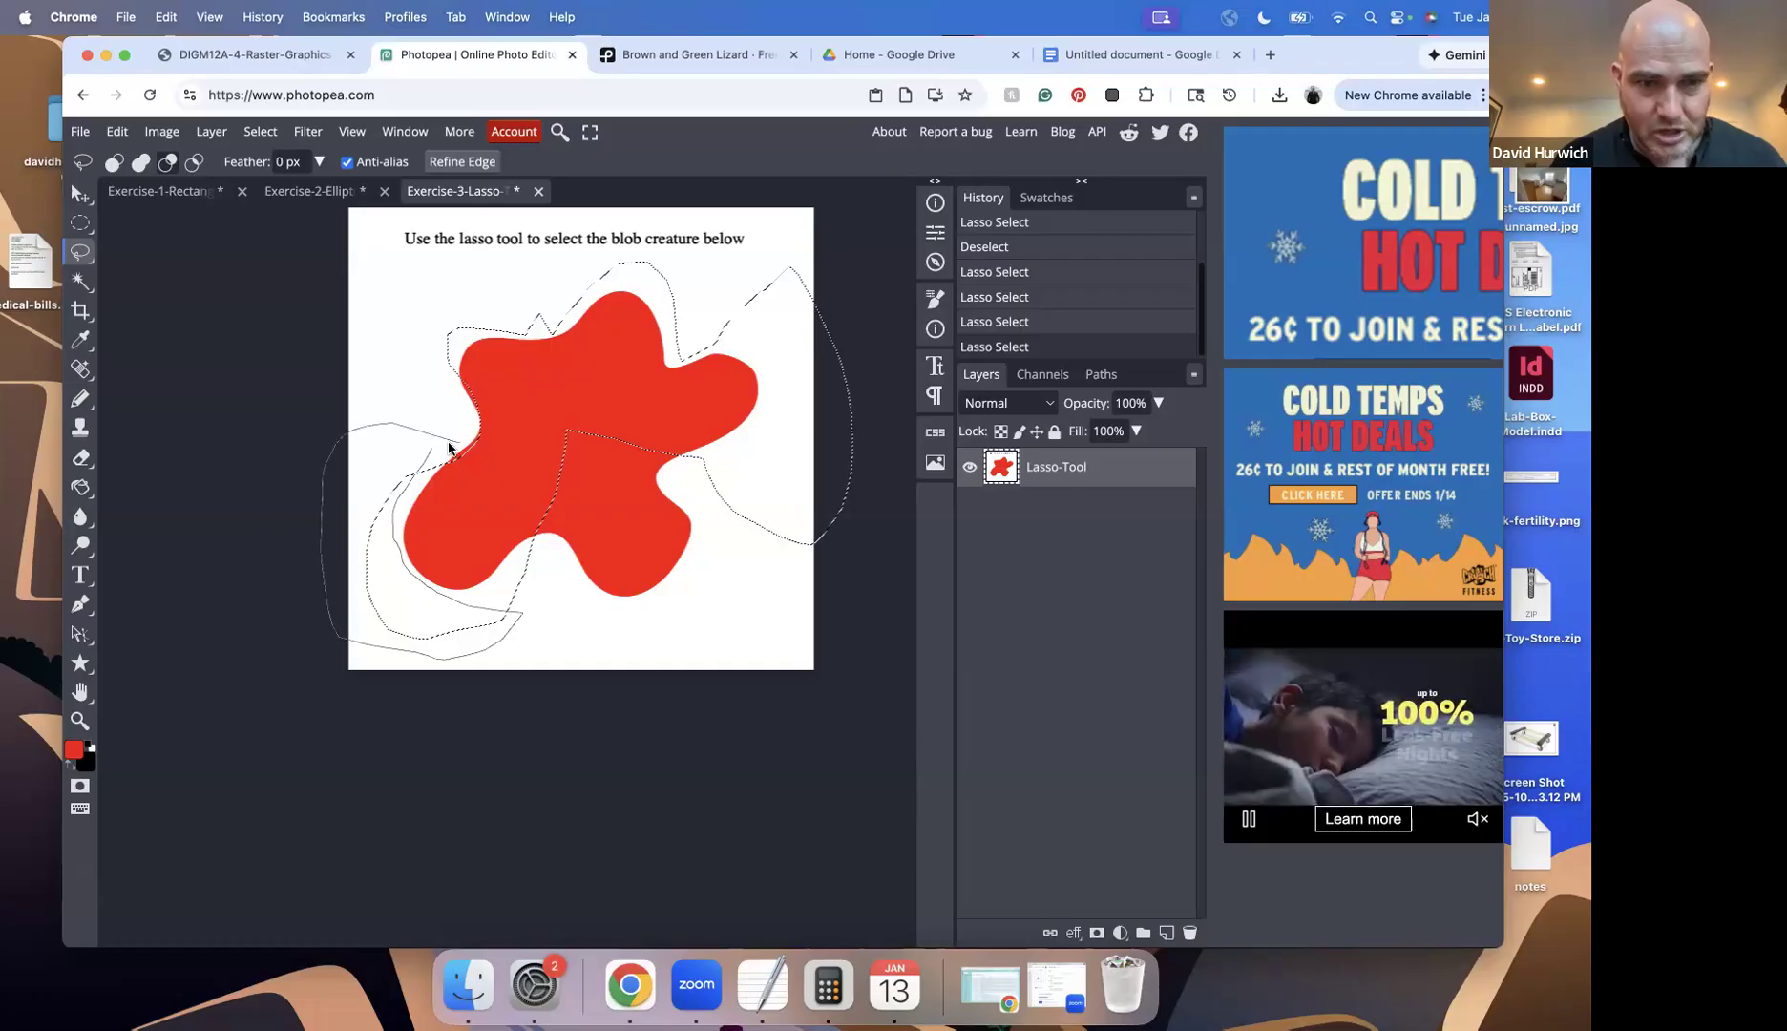
mouse_move(712, 279)
left_mouse_down()
mouse_move(752, 449)
mouse_move(883, 264)
mouse_move(823, 245)
mouse_move(712, 292)
left_mouse_up()
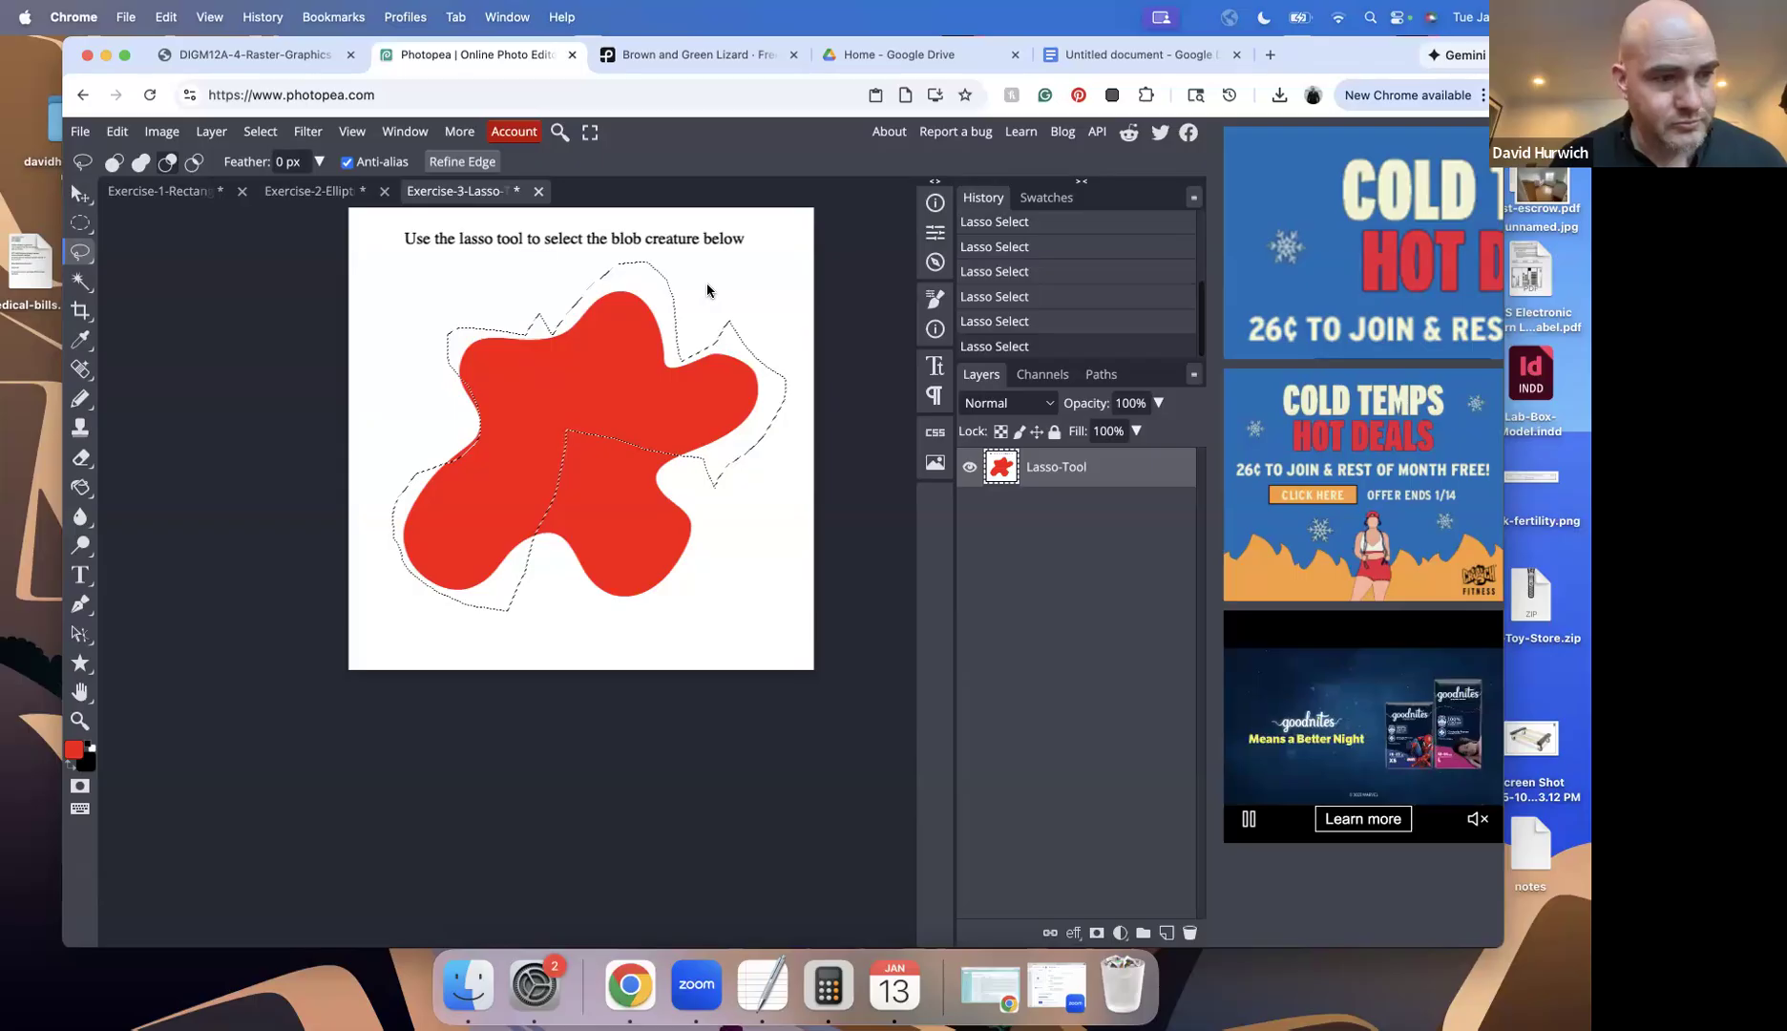
Try moving the selected part of the blob upward, and undo the move and deselect
left_click(87, 195)
left_click_drag(532, 370, 523, 273)
key("super+z")
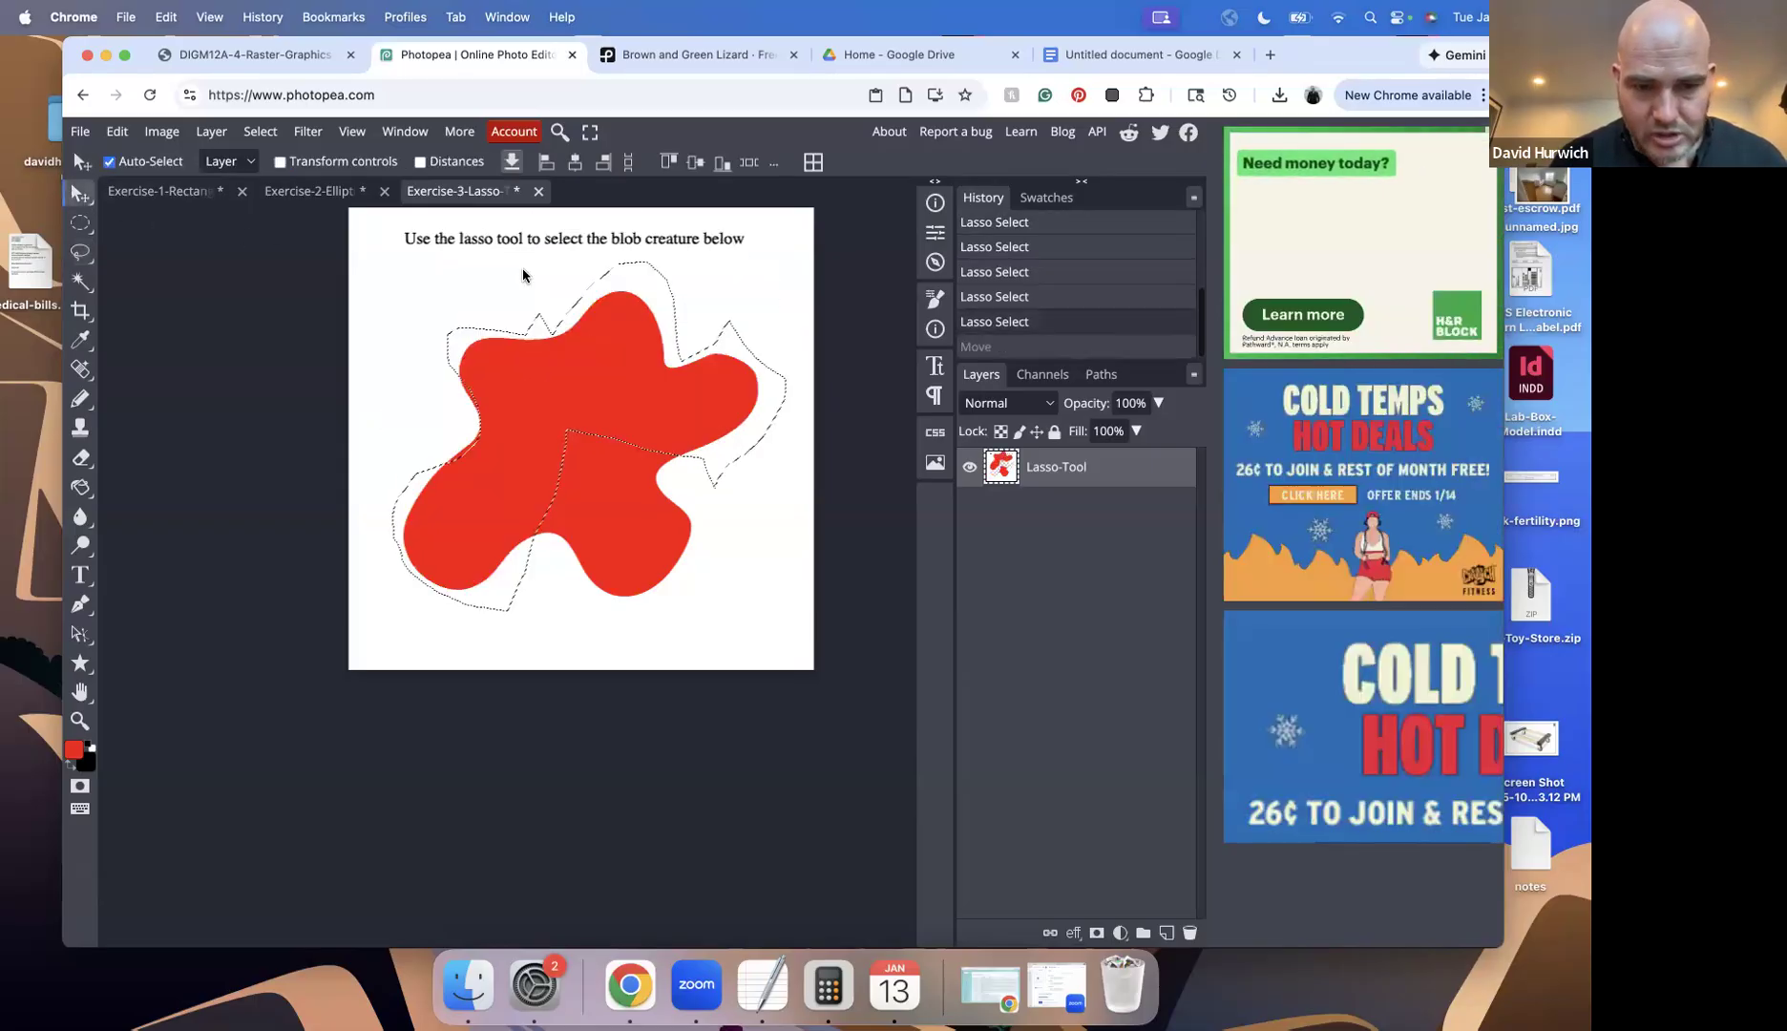
key("super+d")
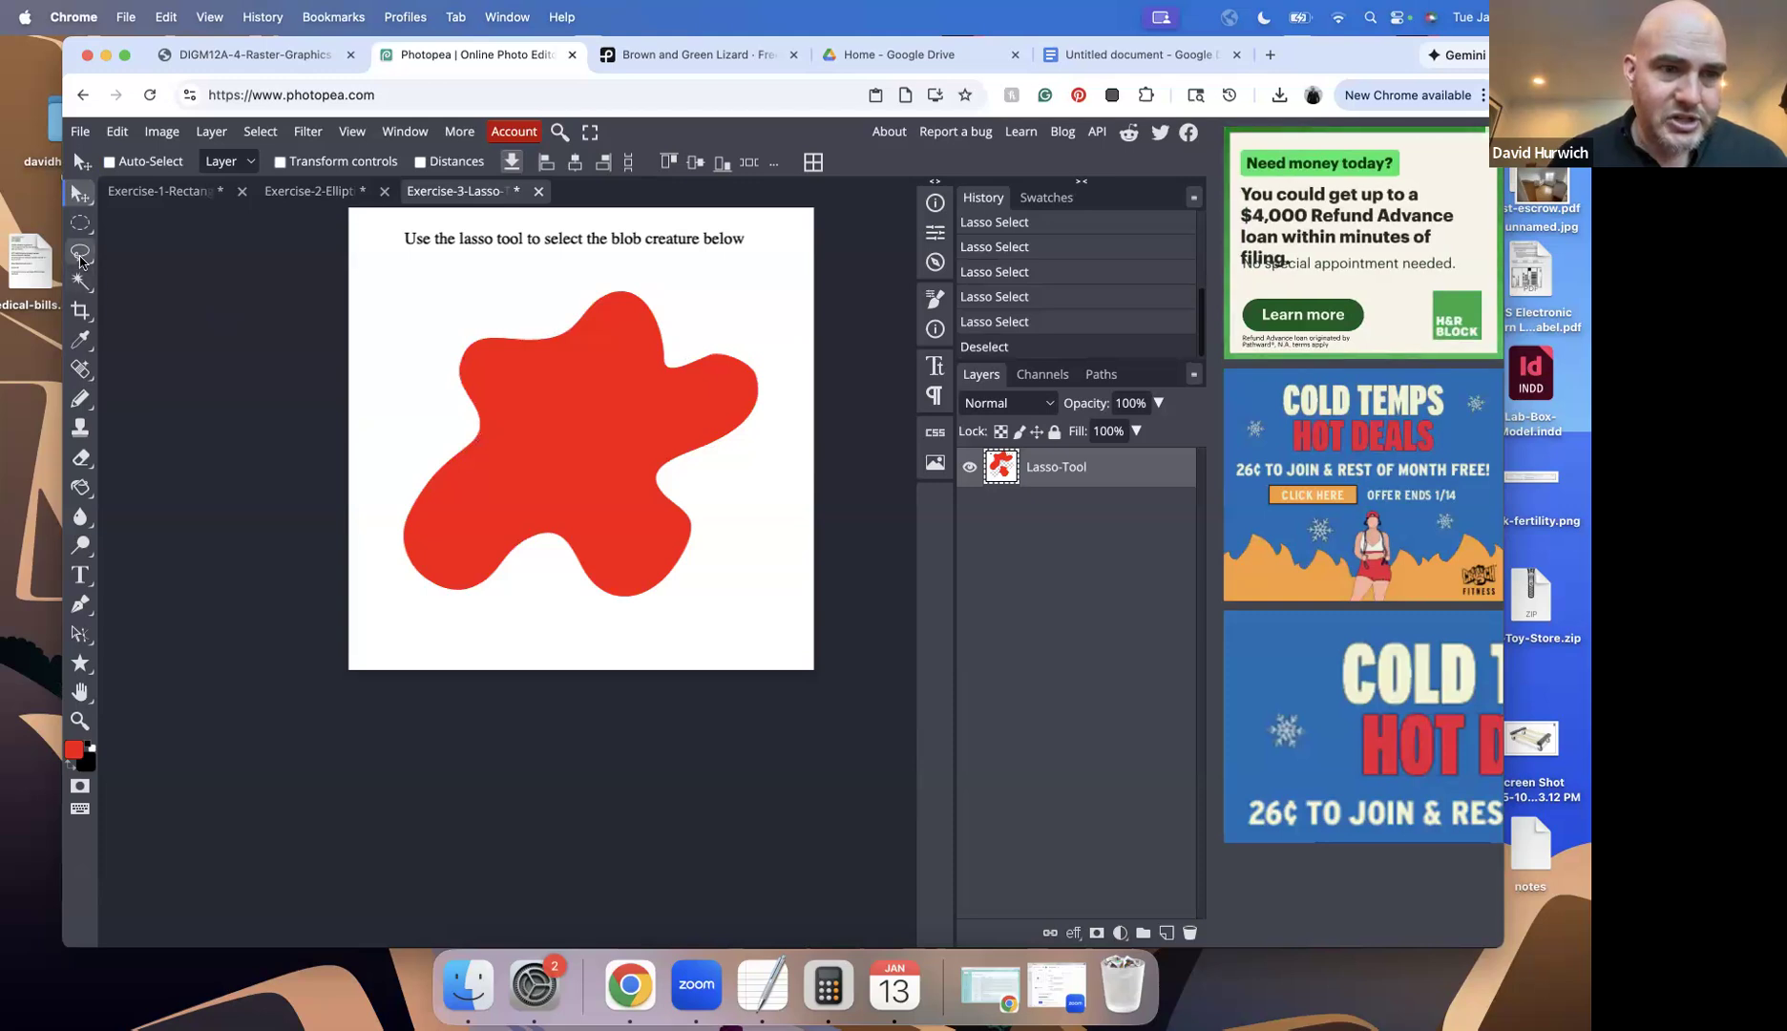
Lasso from the blob's lower-left arm along its upper edge to the right arm, letting a straight line close the selection
left_click(81, 255)
mouse_move(402, 556)
left_mouse_down()
mouse_move(475, 401)
mouse_move(464, 355)
mouse_move(536, 335)
mouse_move(621, 273)
mouse_move(674, 337)
mouse_move(725, 335)
left_mouse_up()
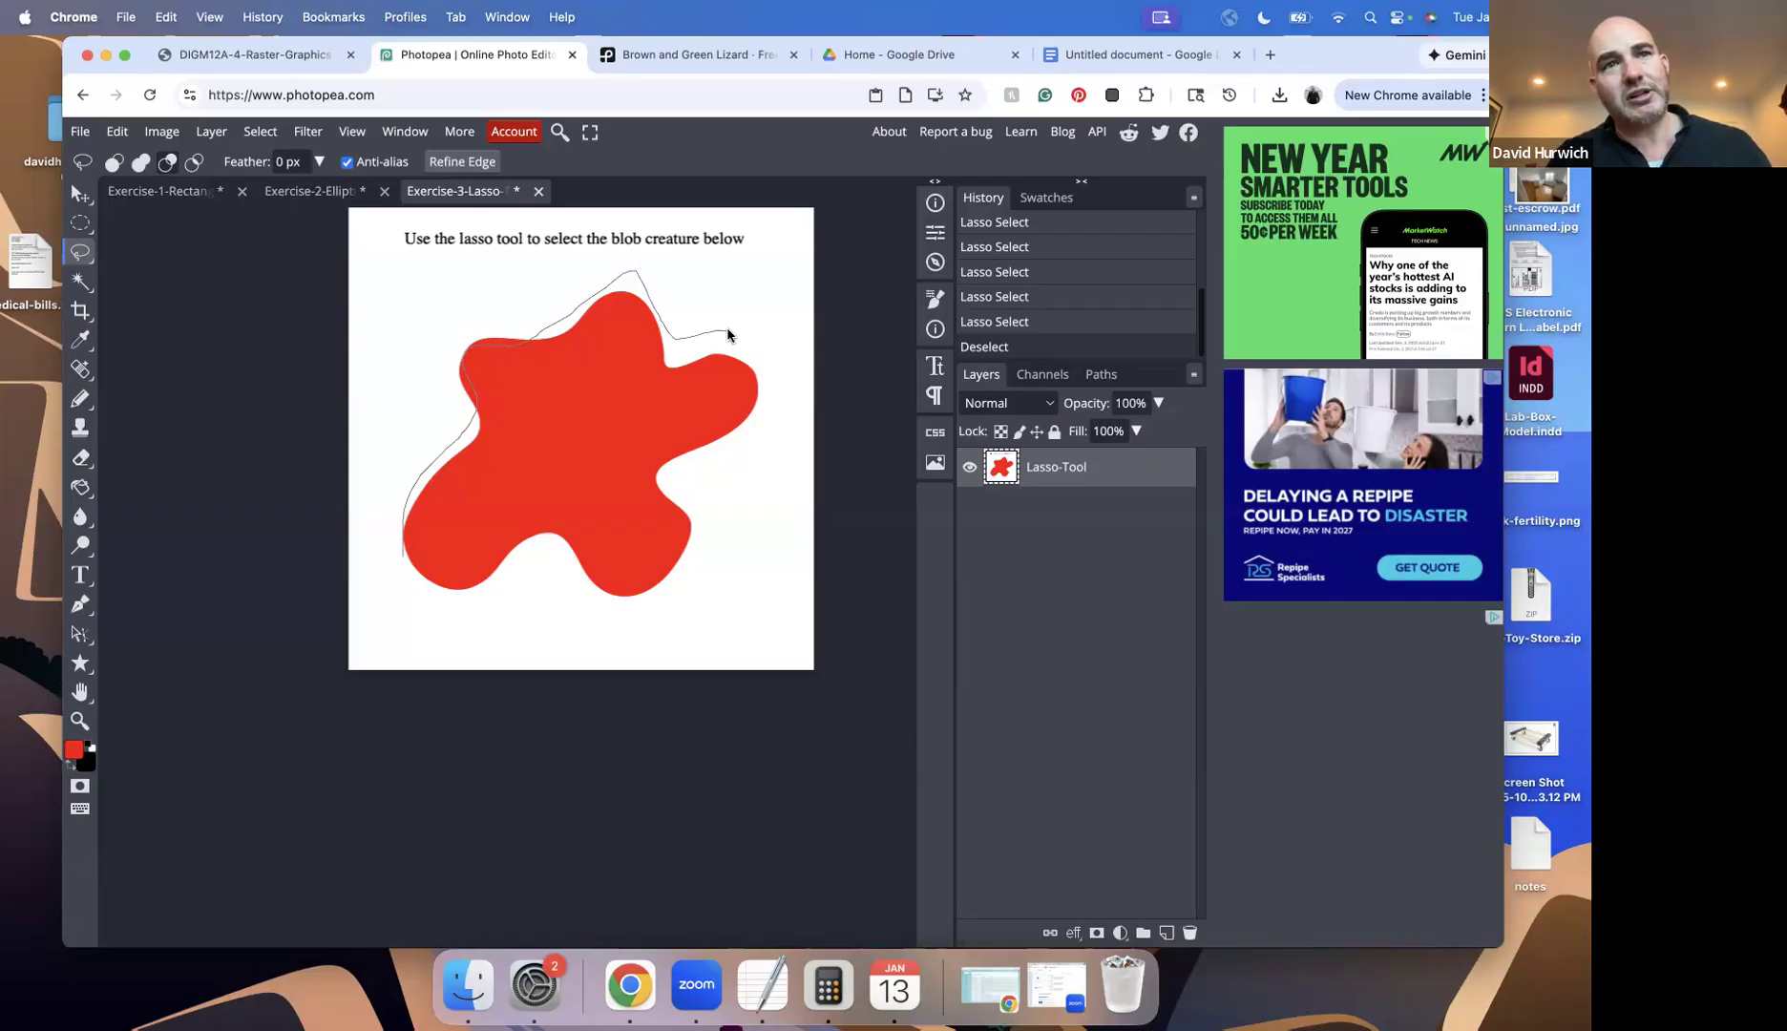
left_click_drag(727, 334, 727, 334)
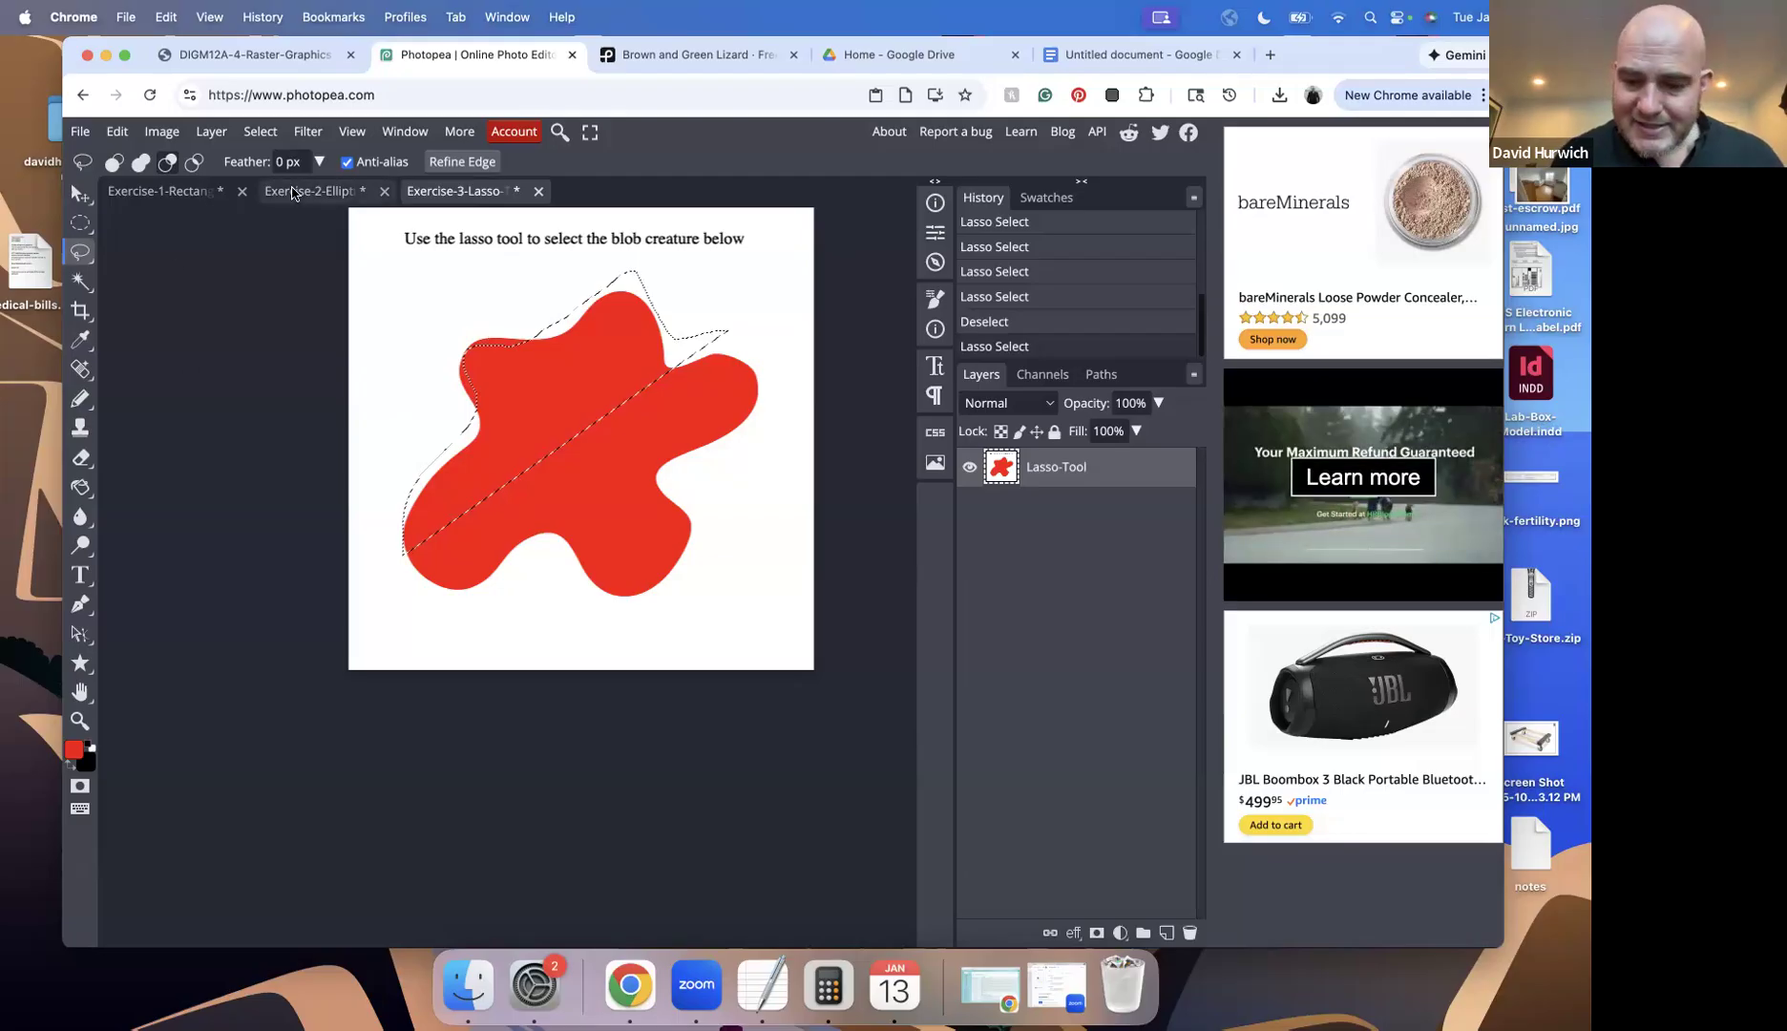
Open Exercise-5-Magnetic-Lasso-Tool.psd twice from the DIGM12A-2-Photoshop-Selections folder
key("super+o")
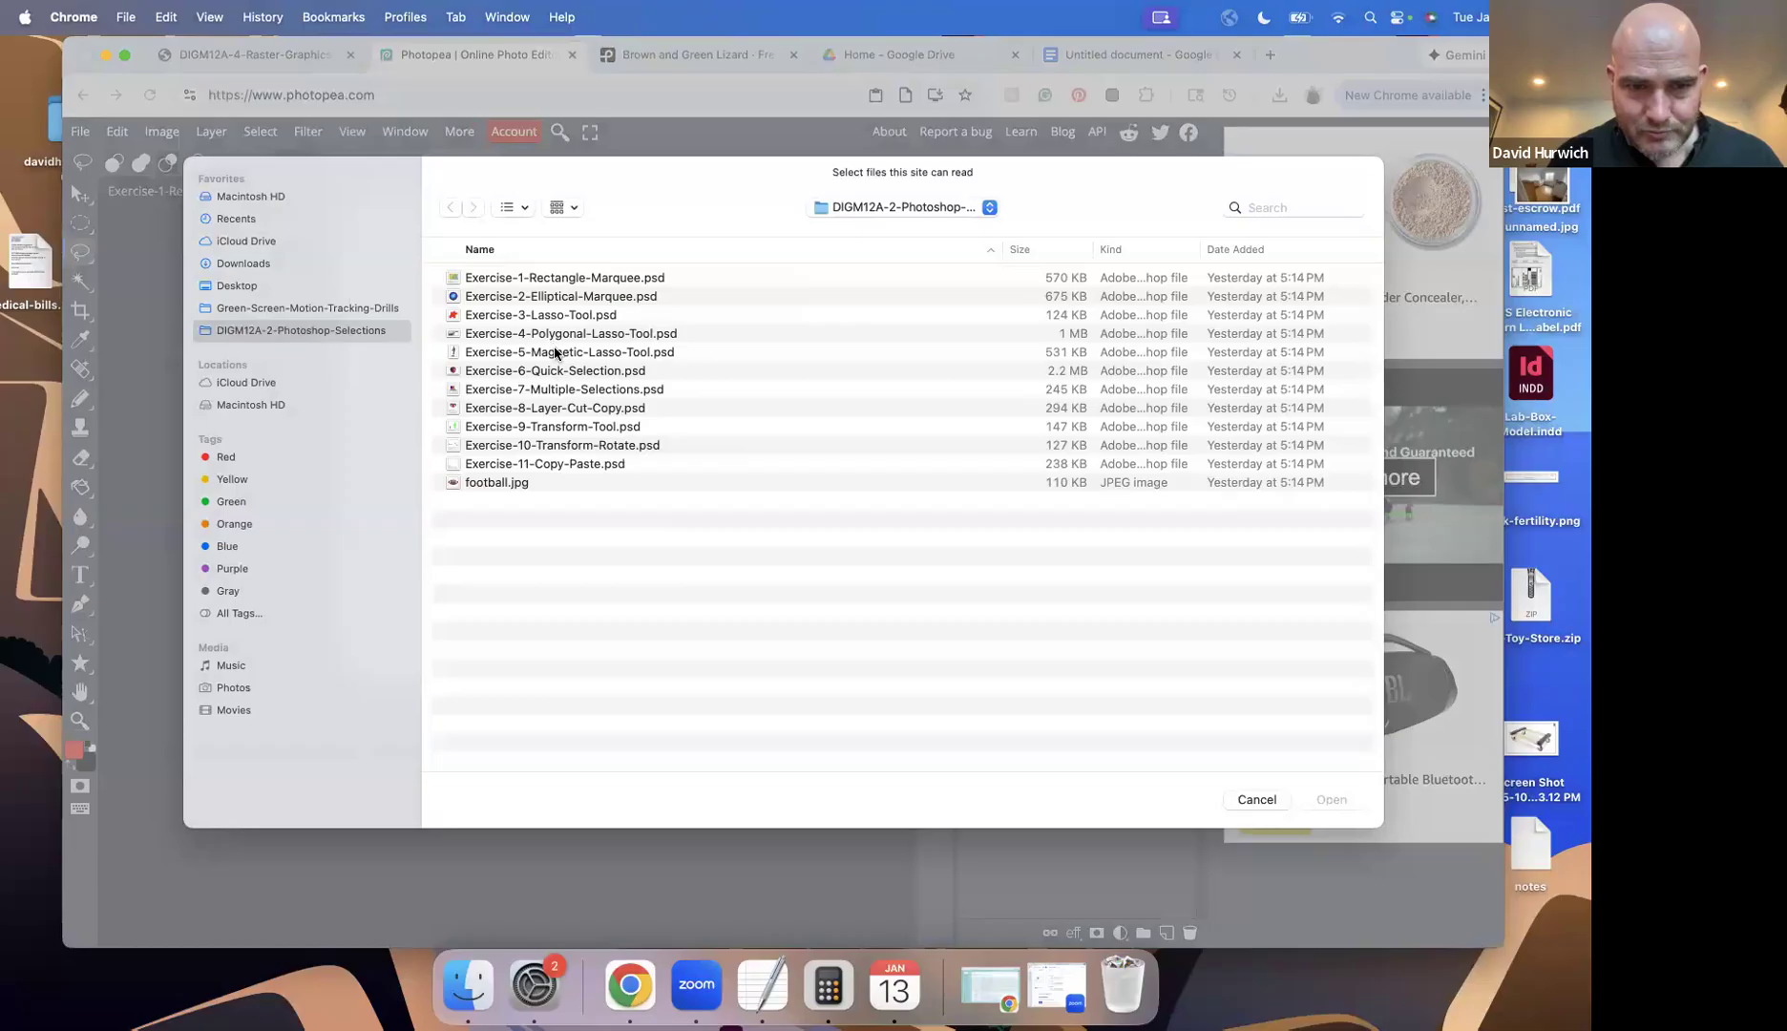
double_click(559, 352)
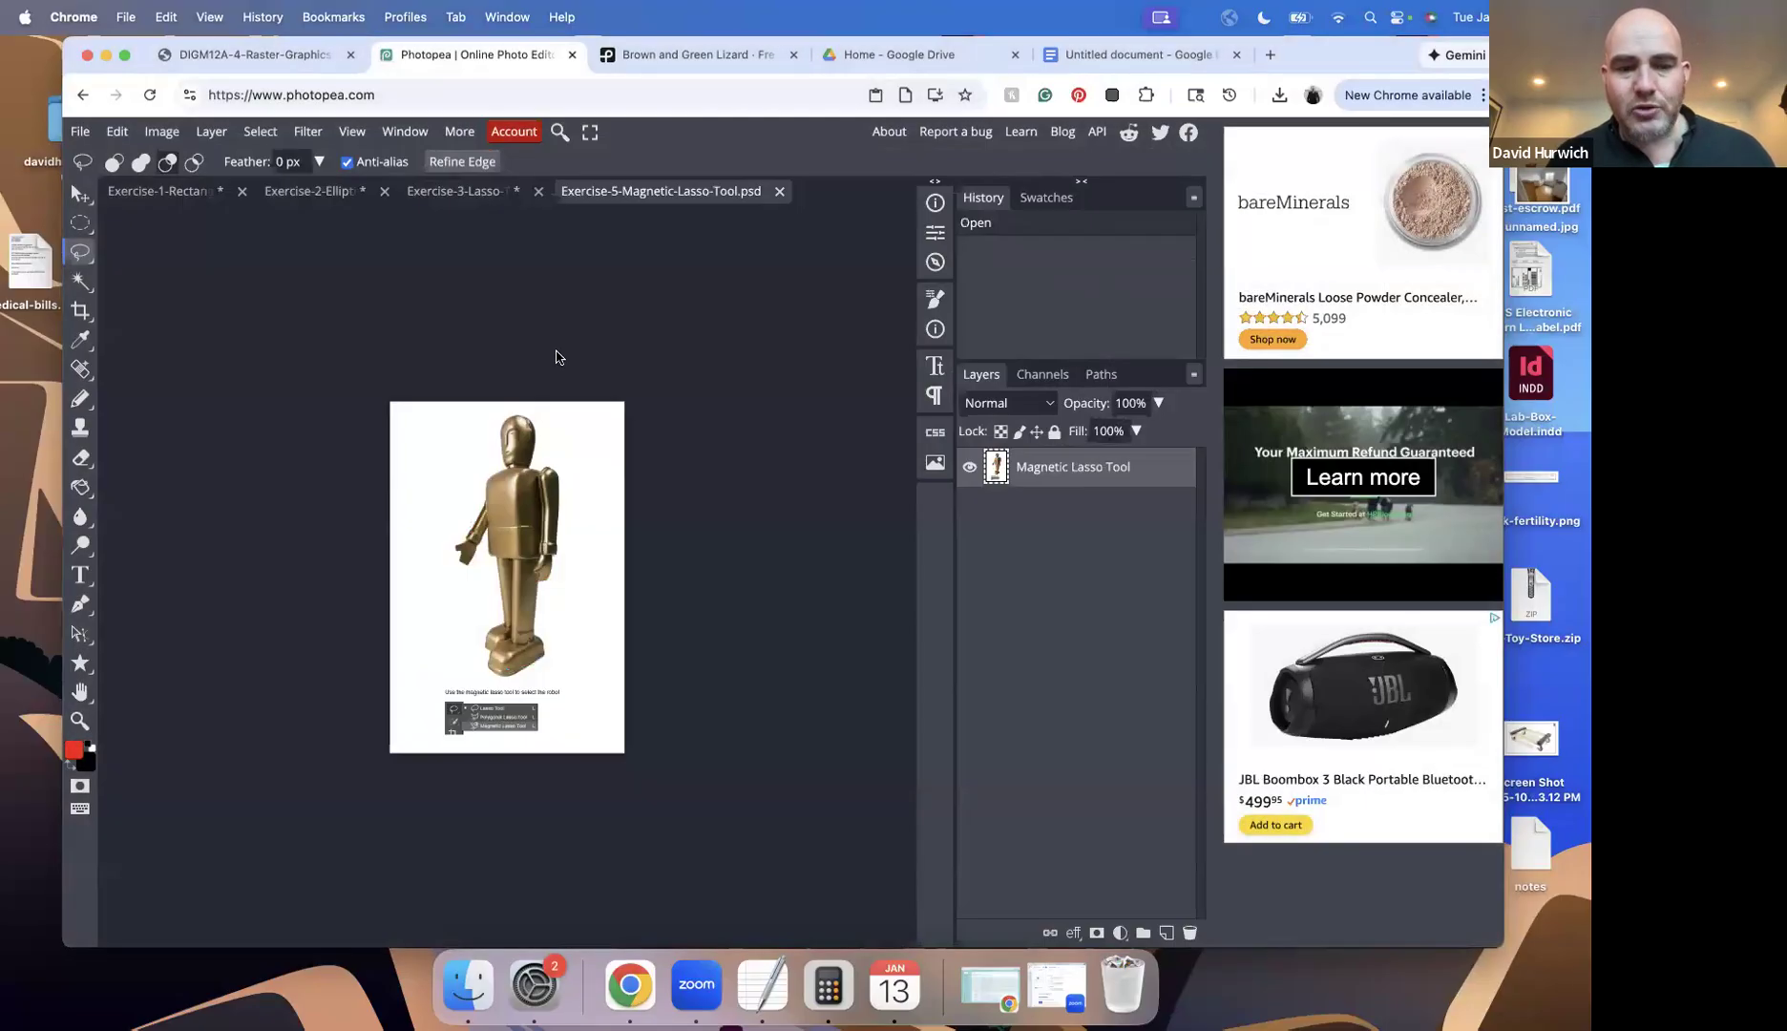
key("super+o")
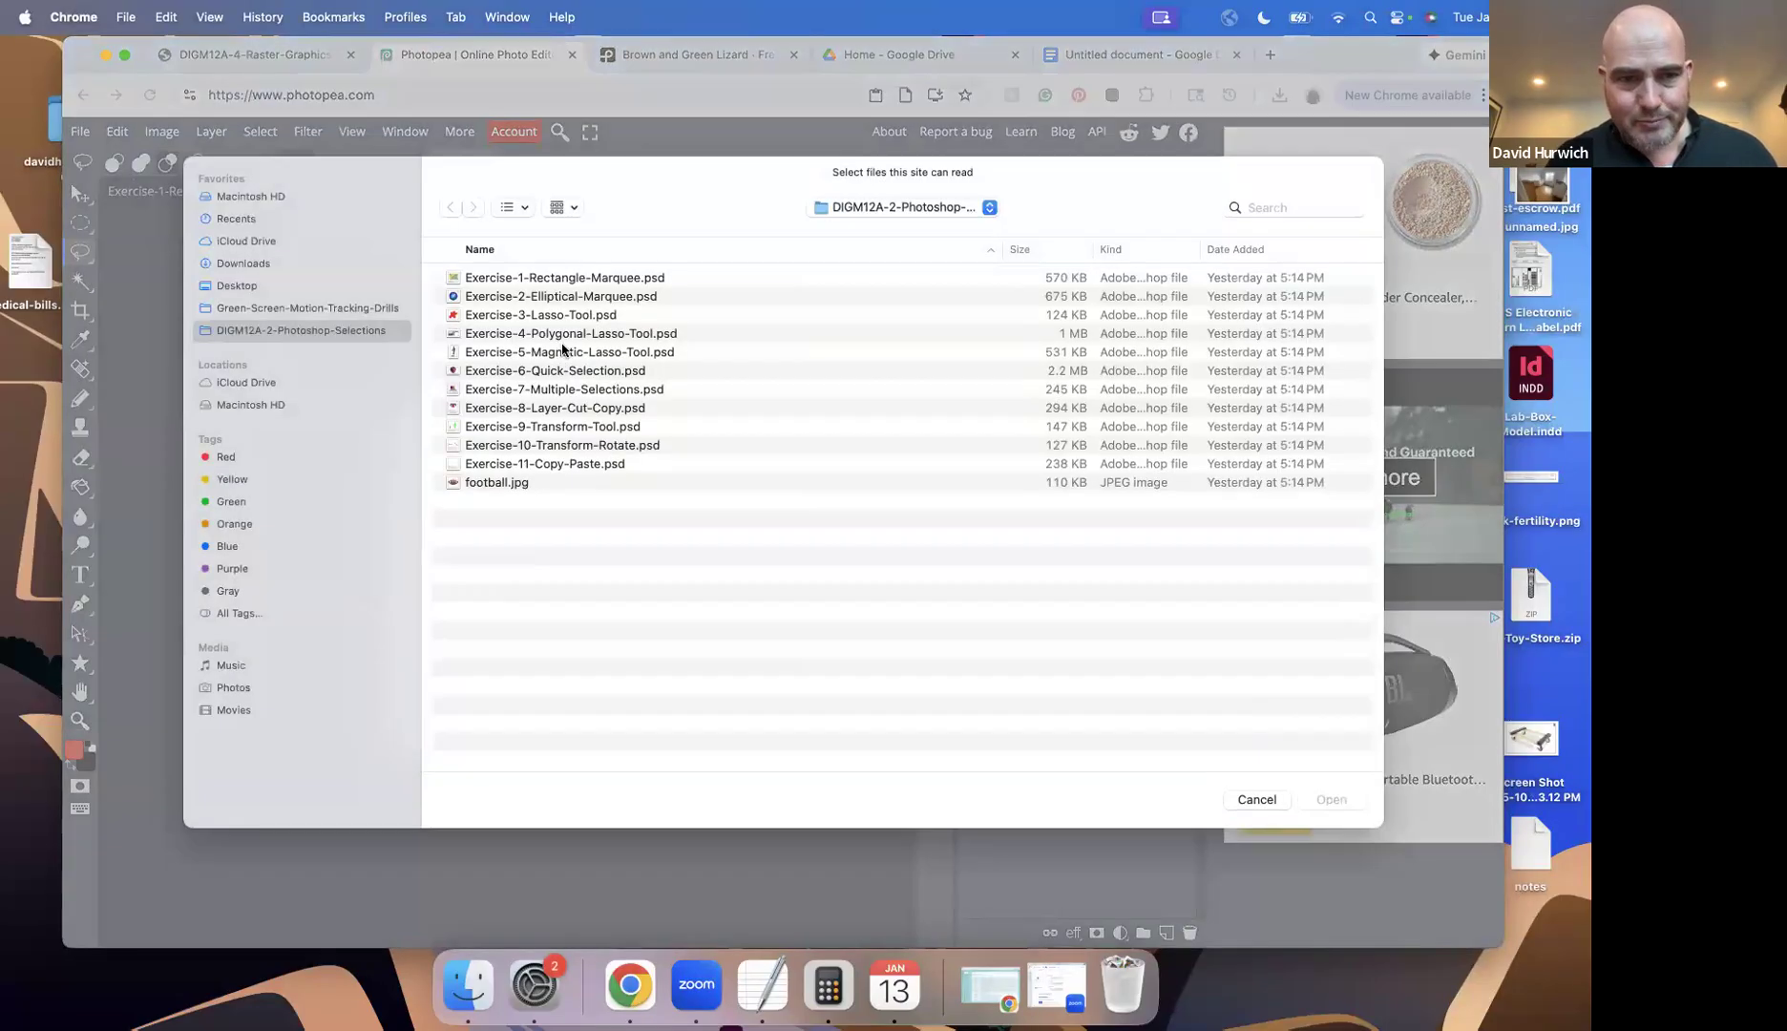
double_click(564, 352)
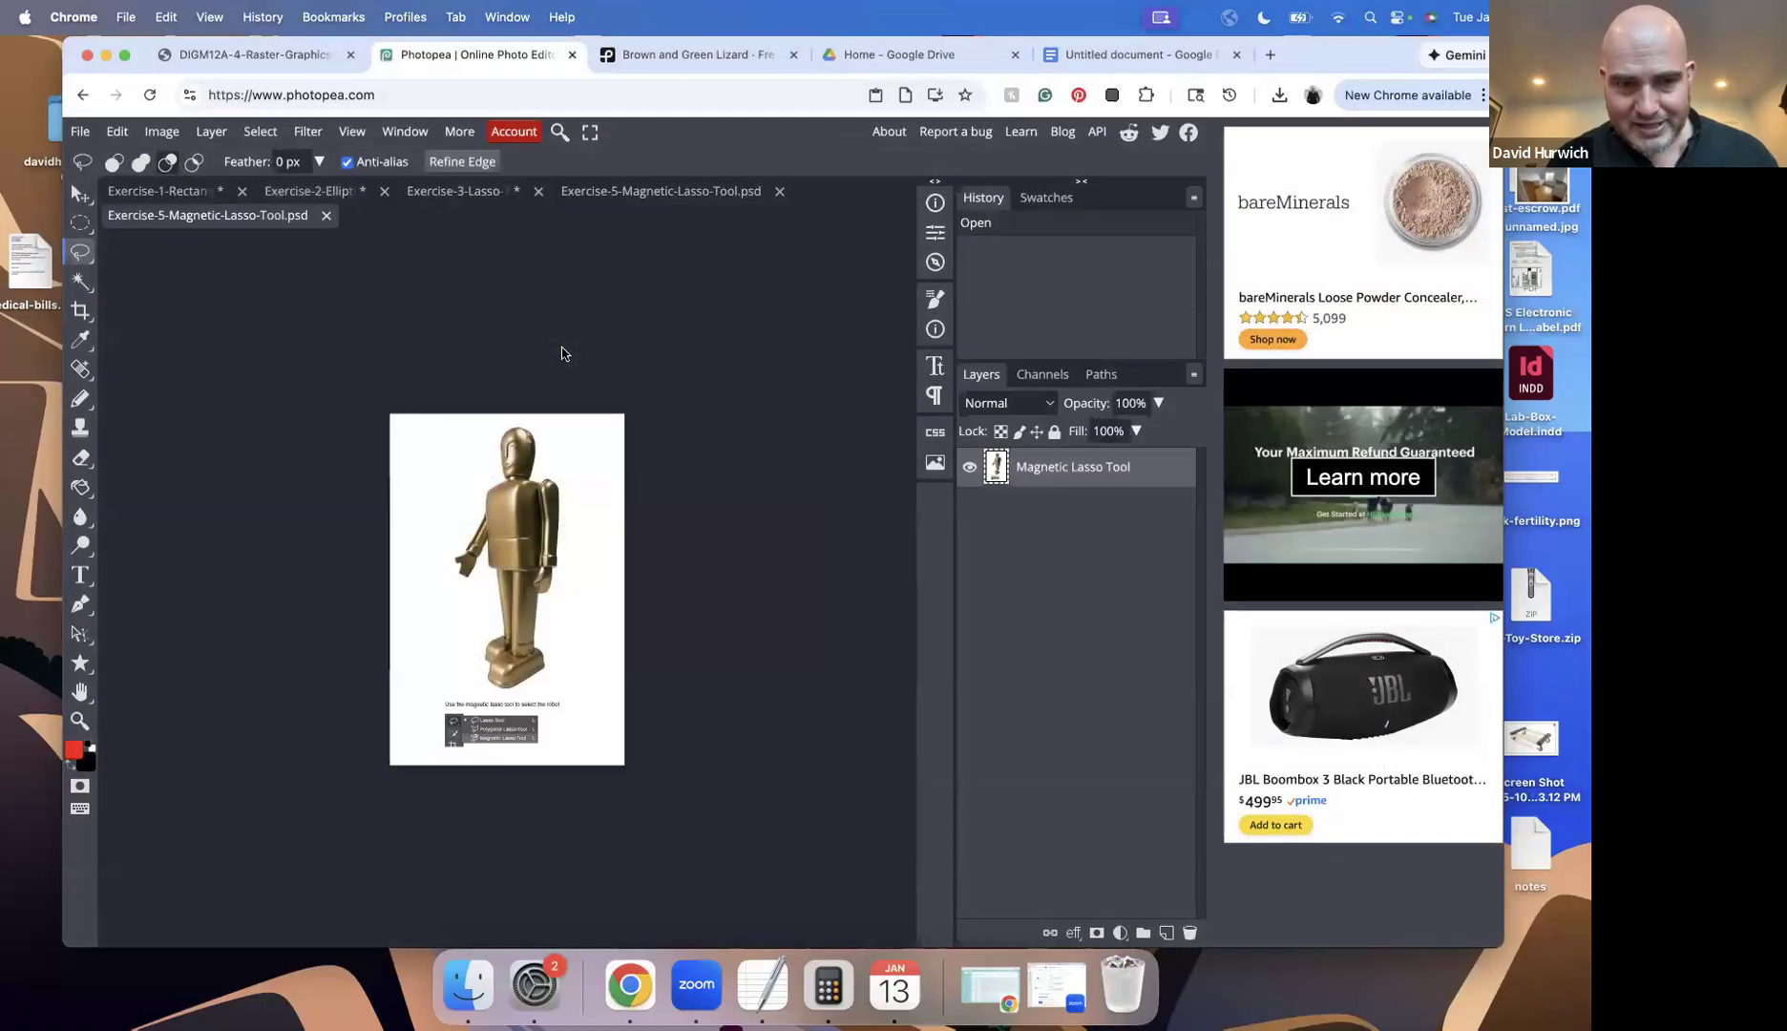
Open Exercise-4-Polygonal-Lasso-Tool.psd and switch to the Polygonal Lasso Select tool
key("super+o")
double_click(564, 333)
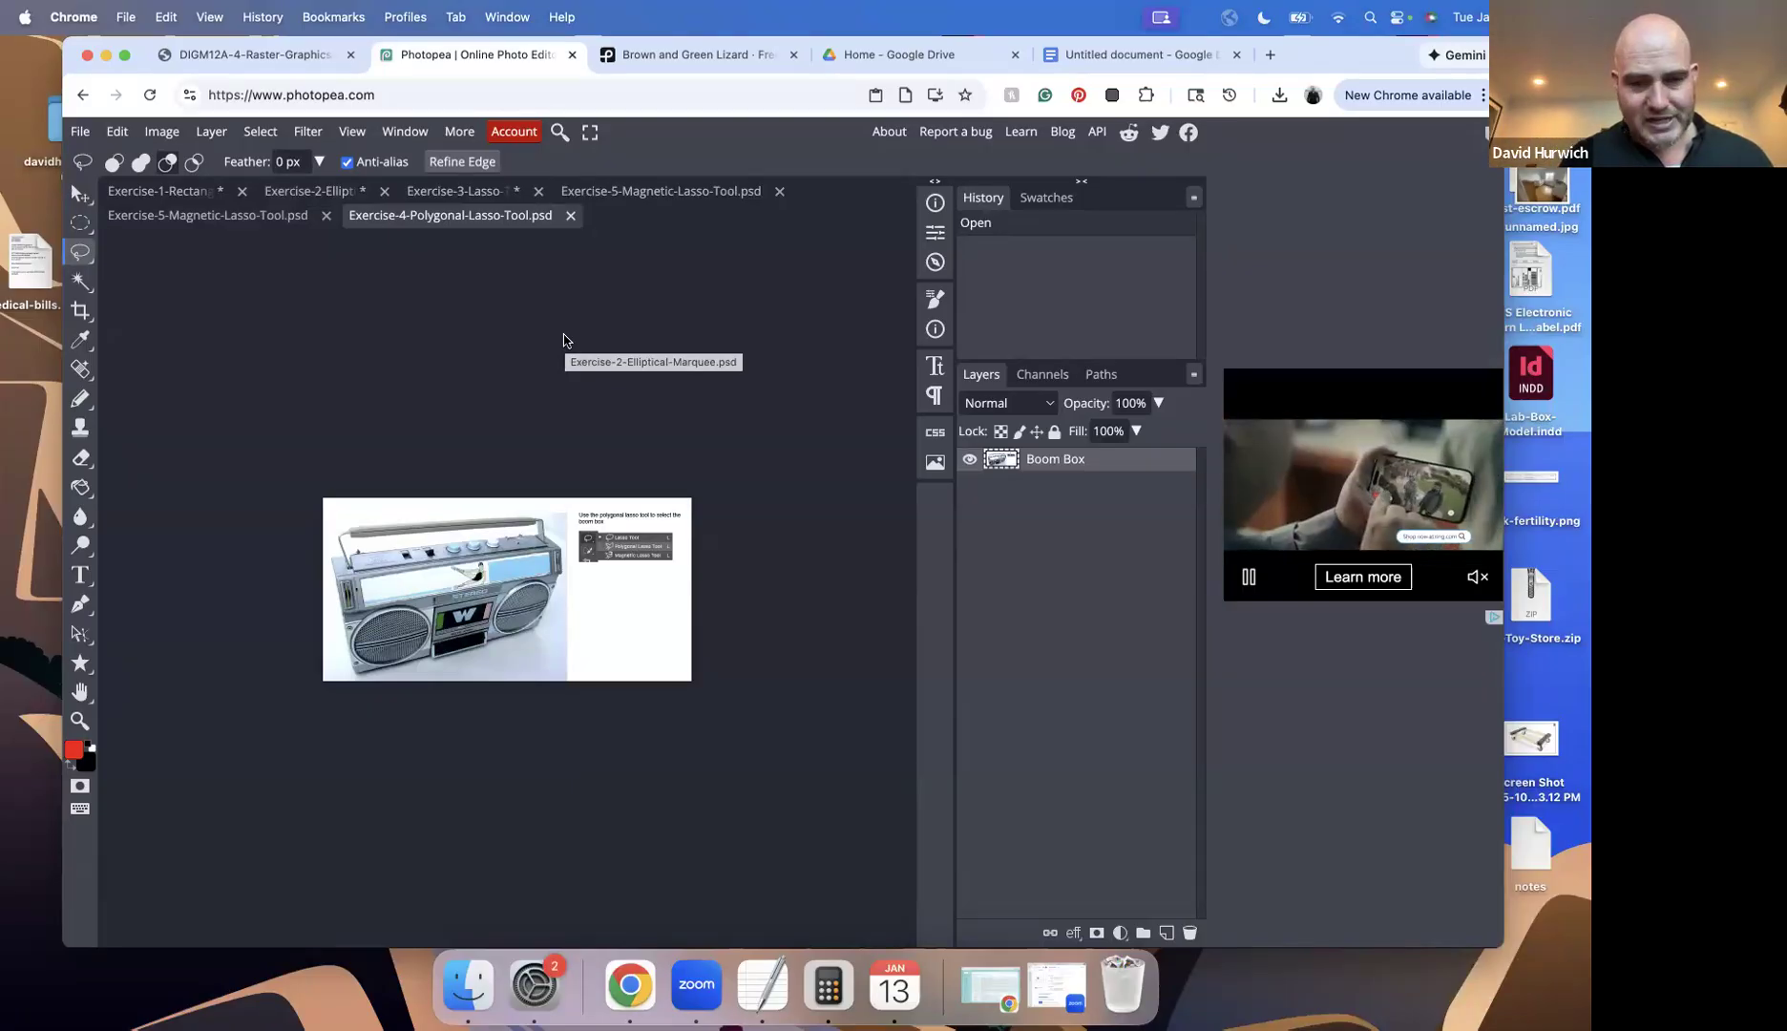
key("super+equal")
key("super+equal")
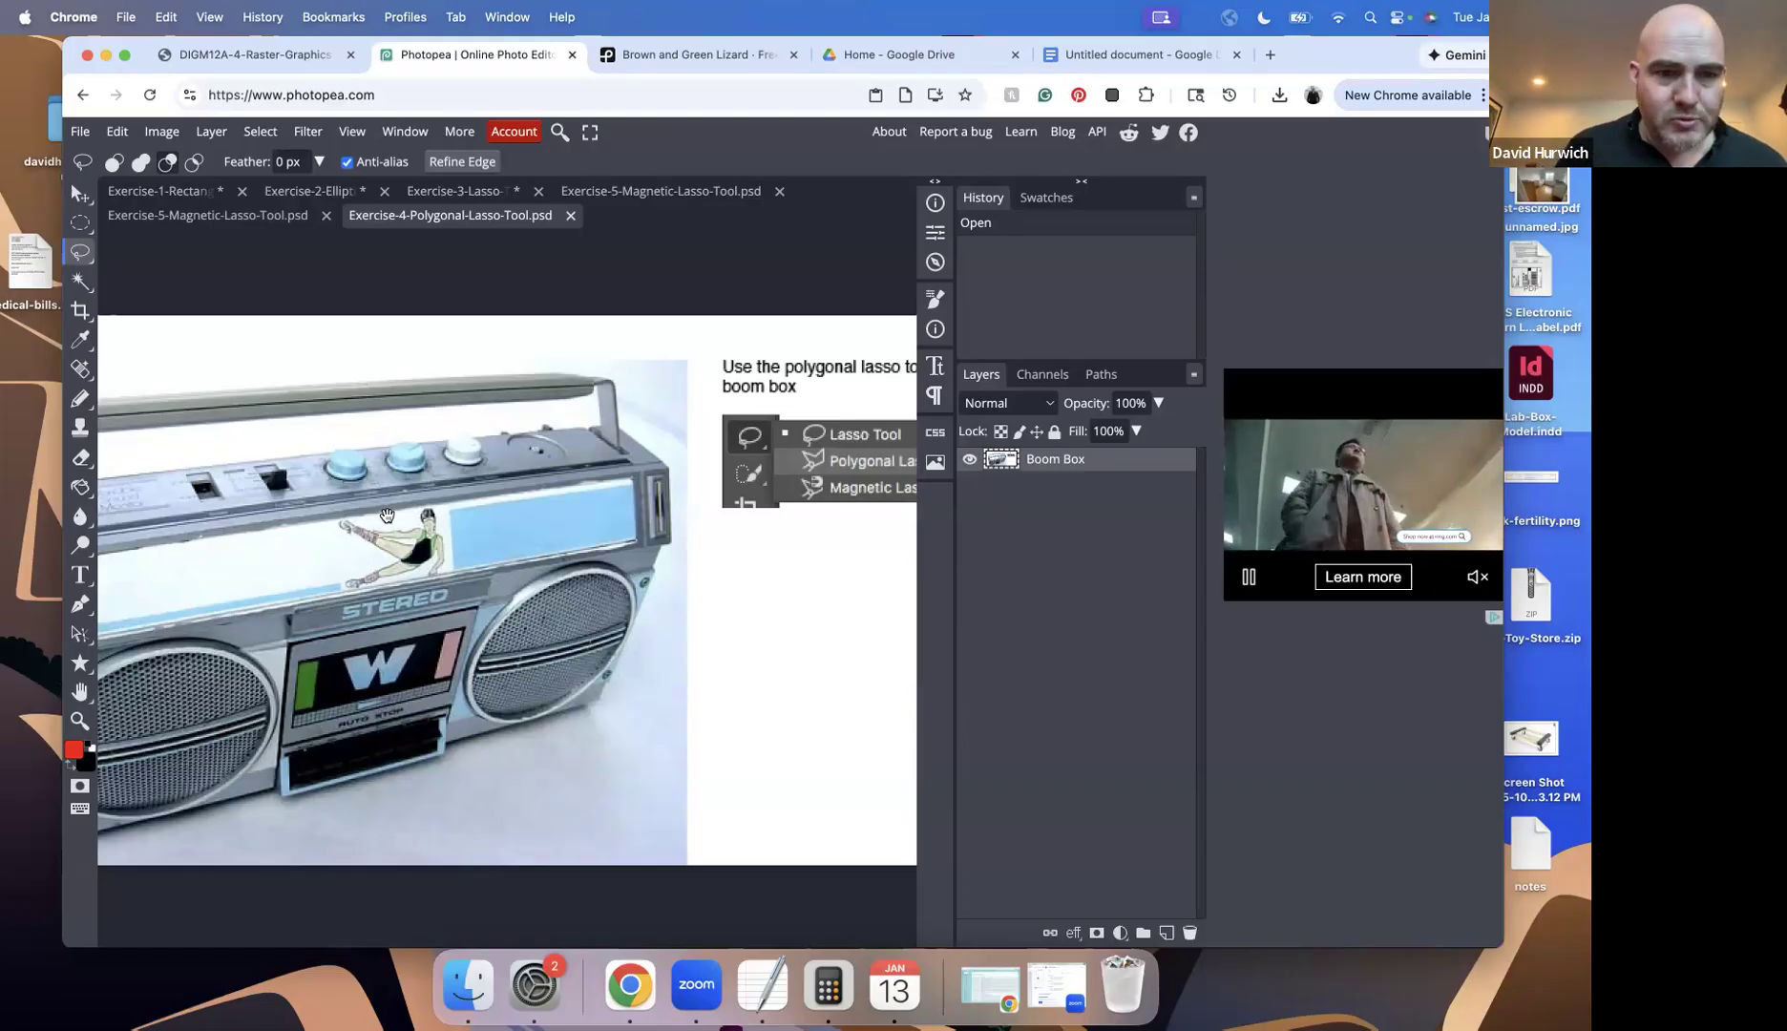
scroll(400, 511, "up", 3)
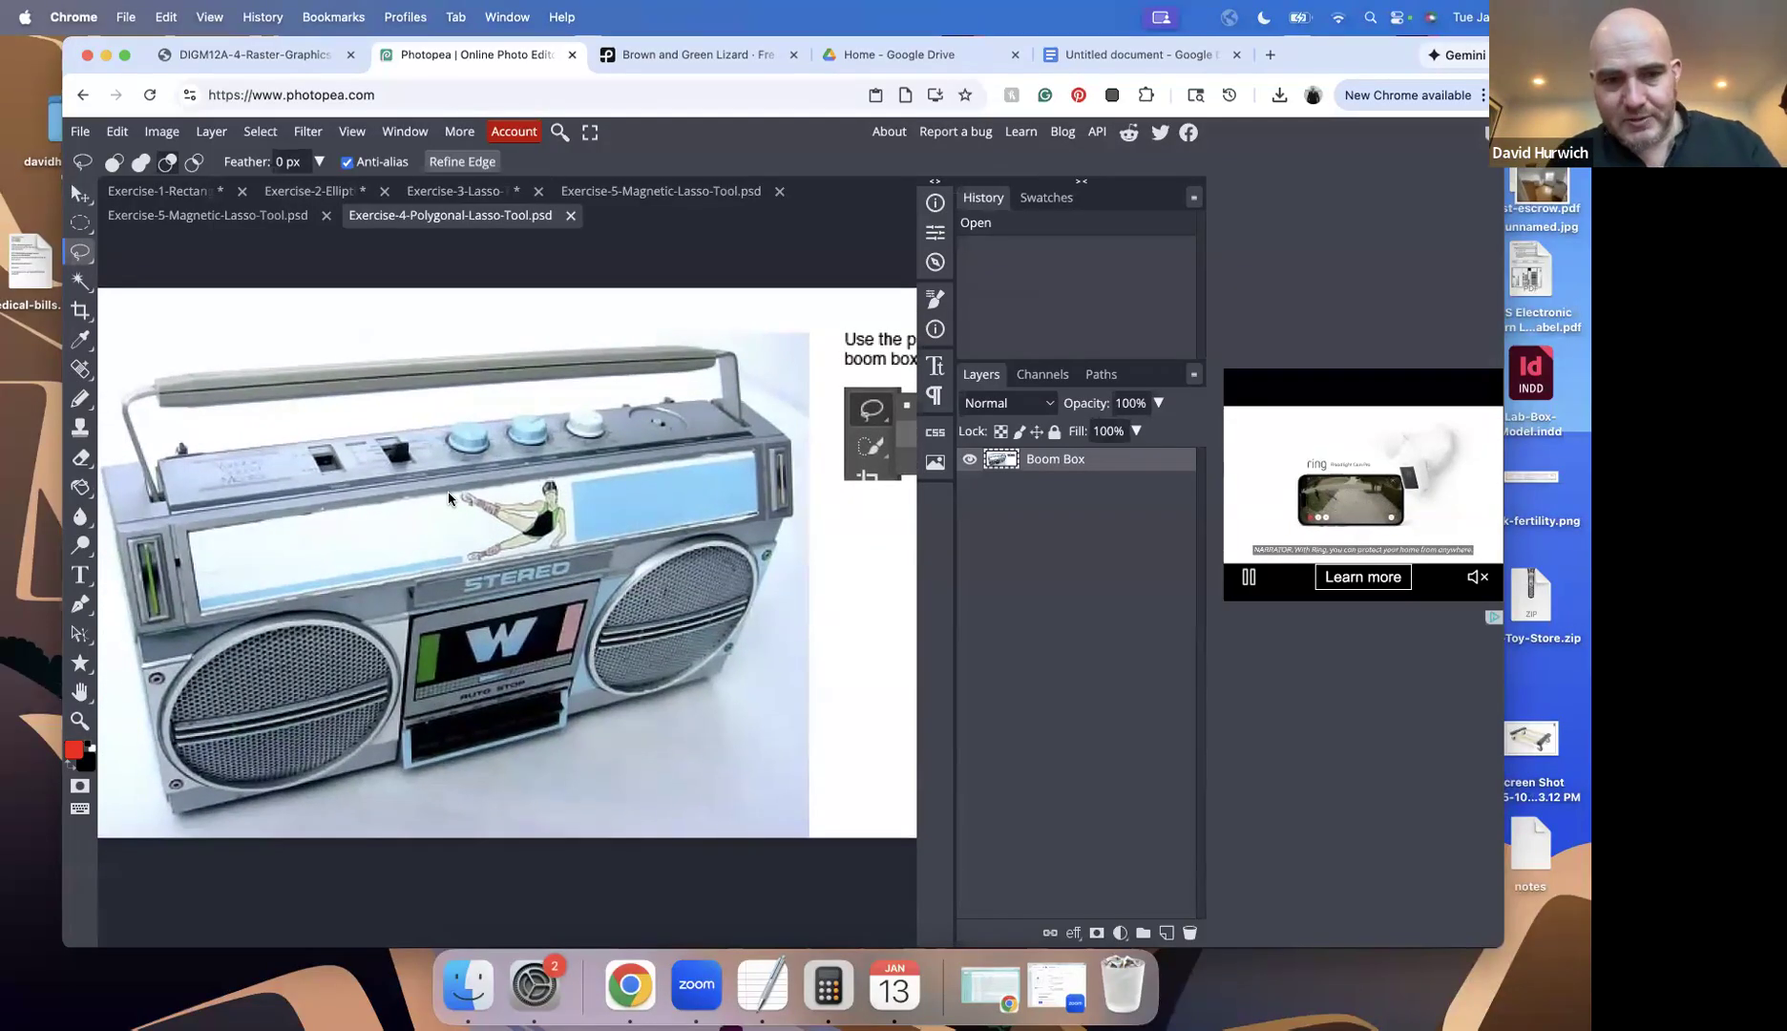
scroll(444, 492, "down", 2)
scroll(353, 482, "up", 2)
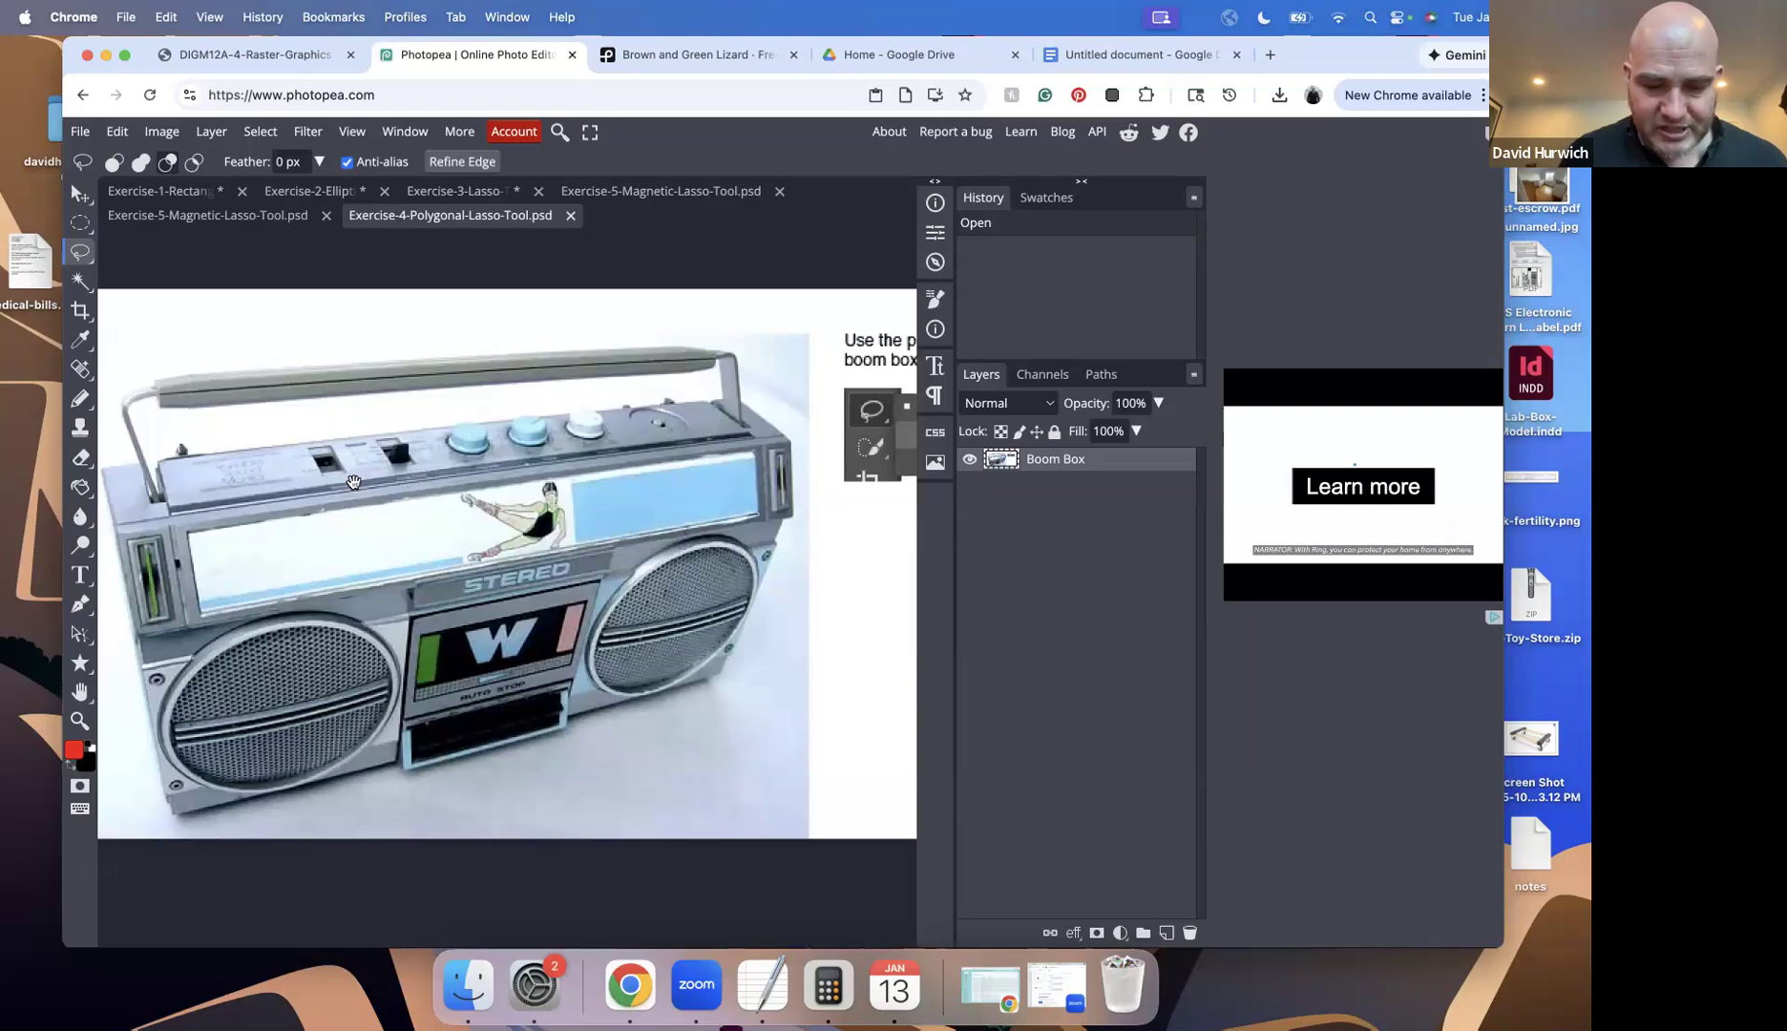
scroll(353, 483, "up", 1)
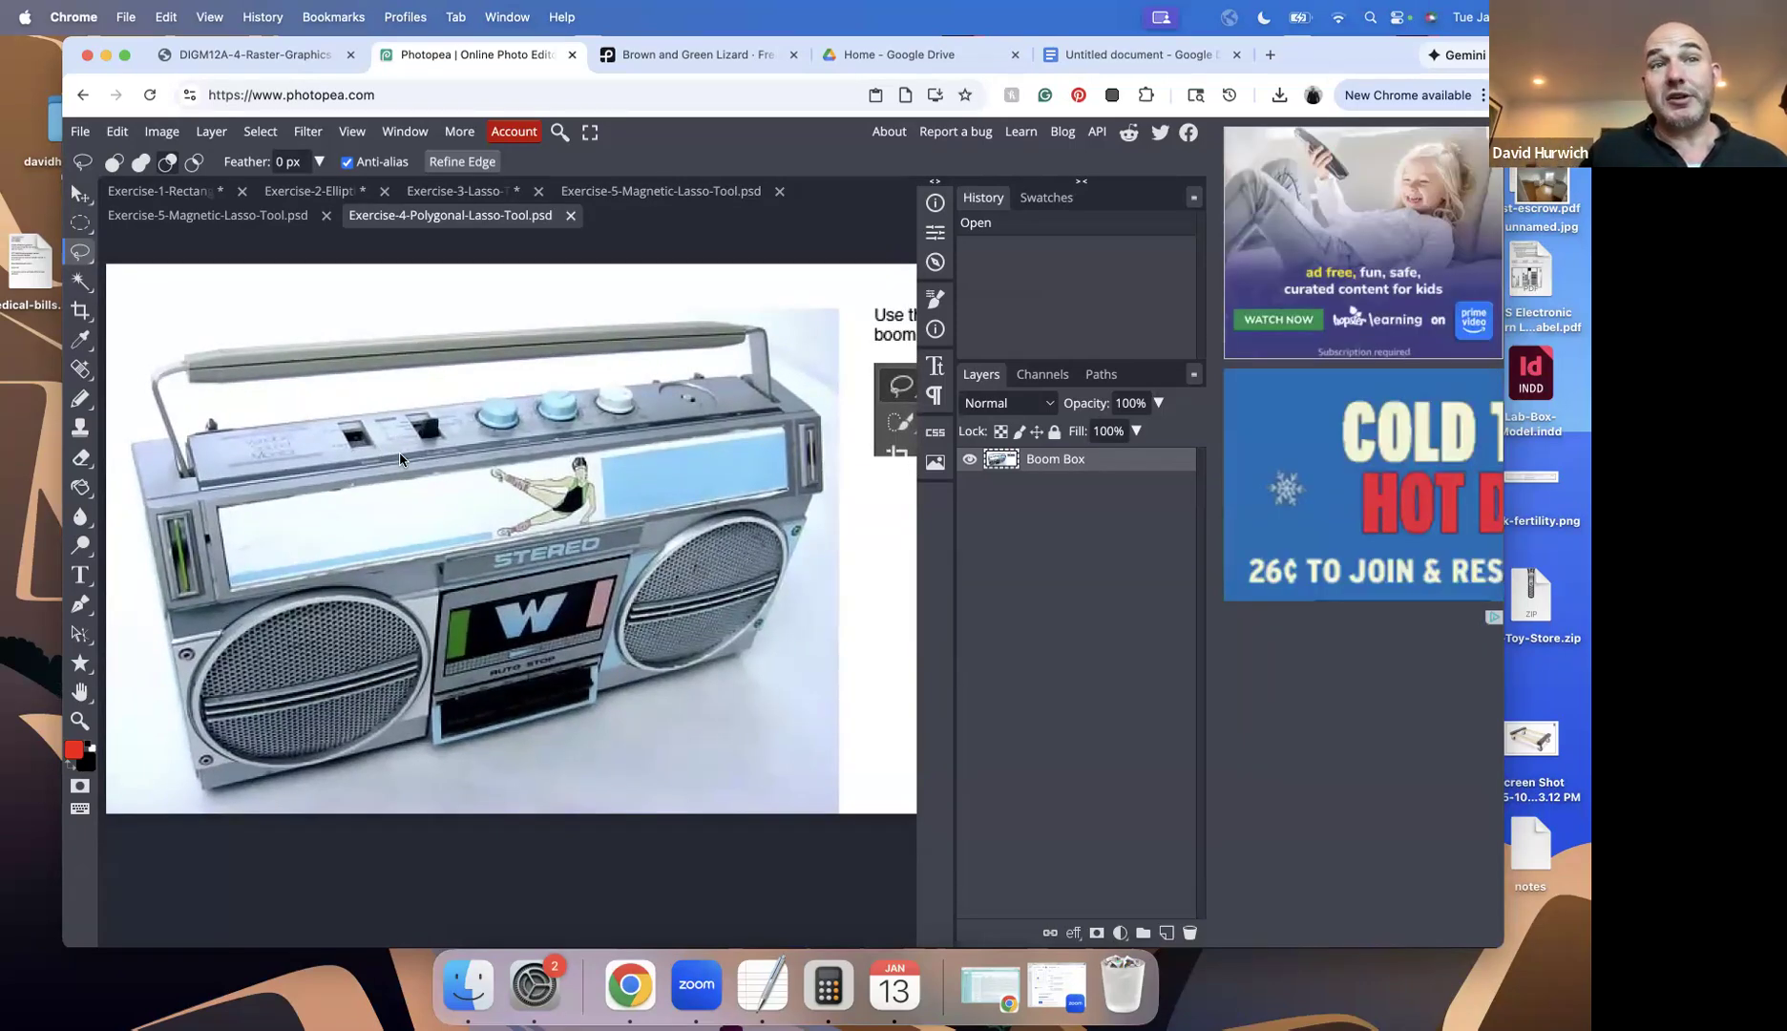
left_click(78, 254)
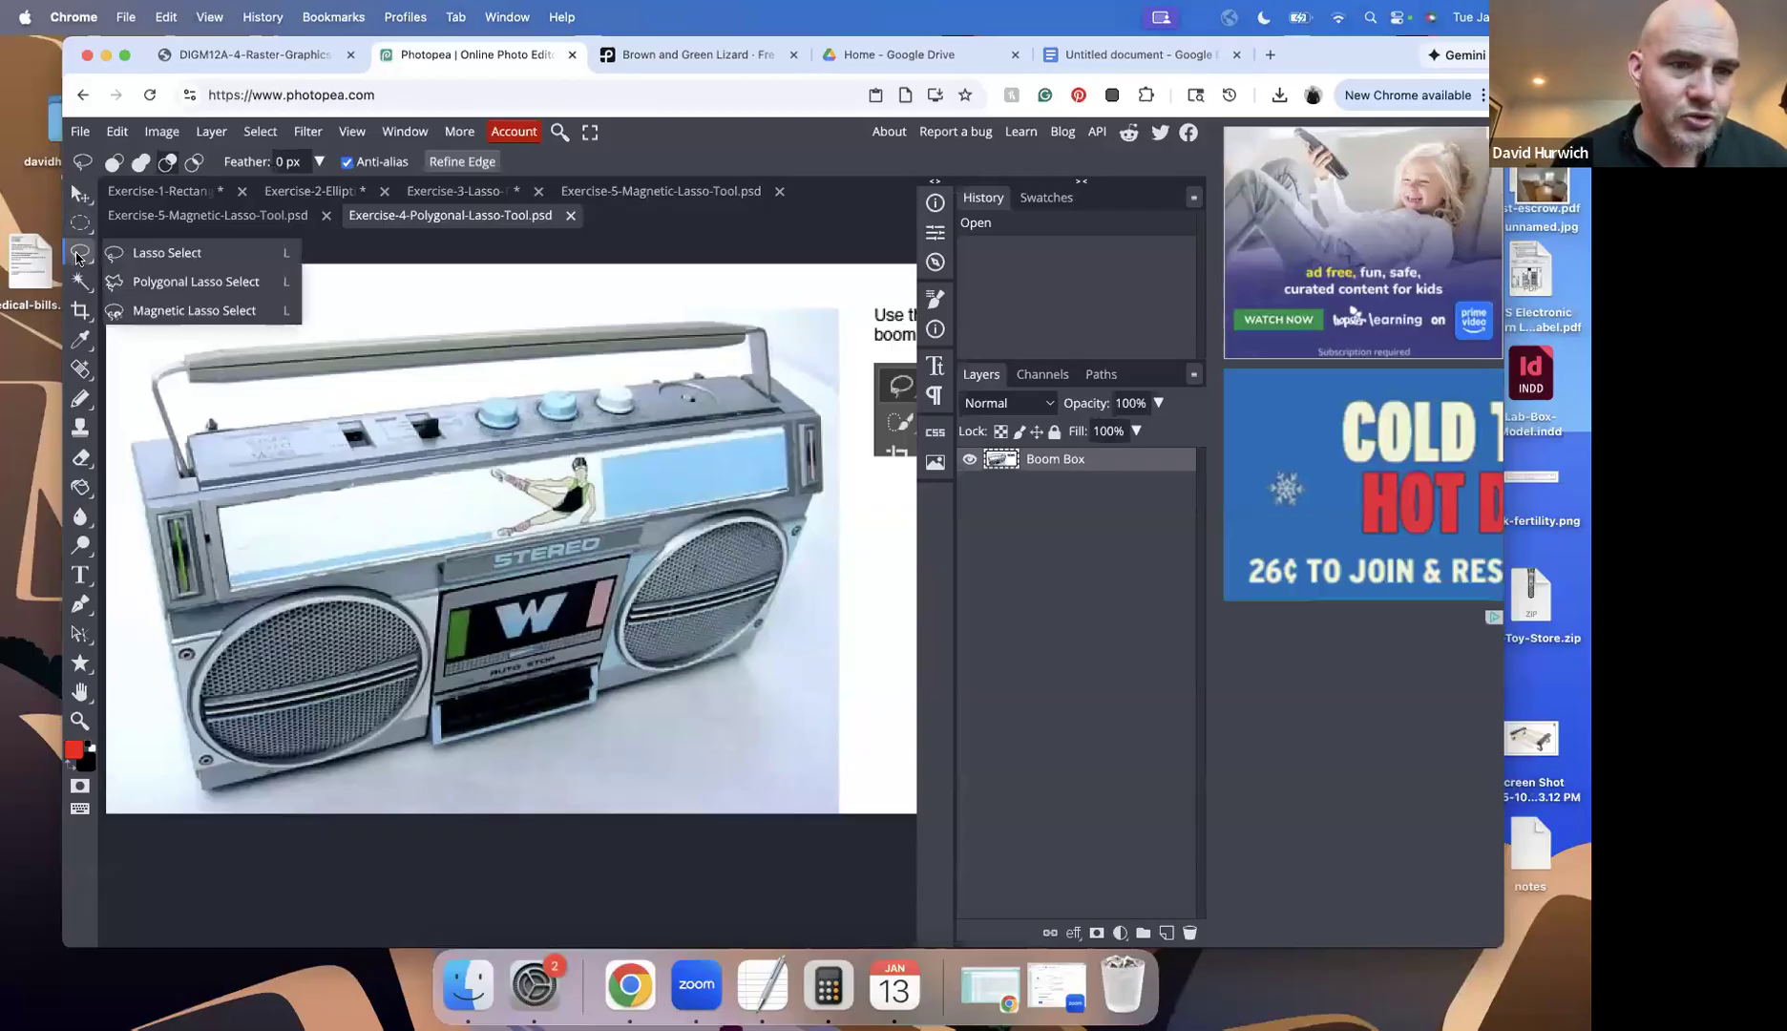
left_click(208, 286)
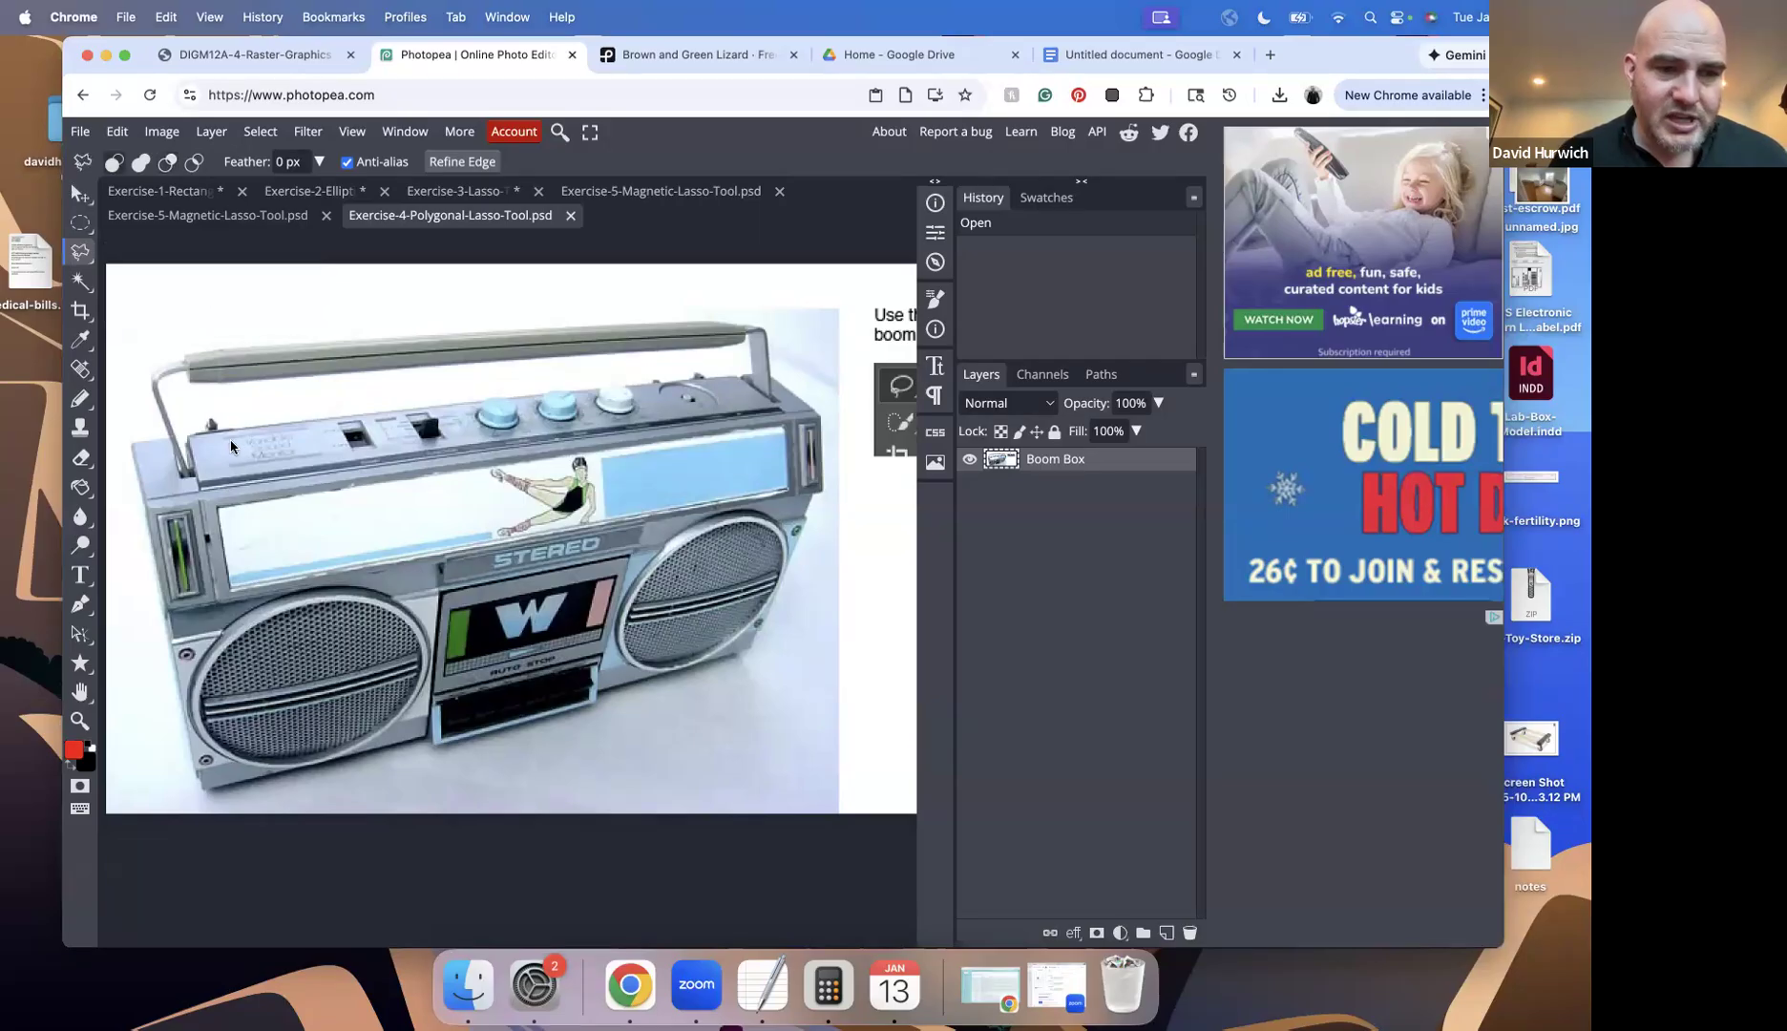
left_click(38, 446)
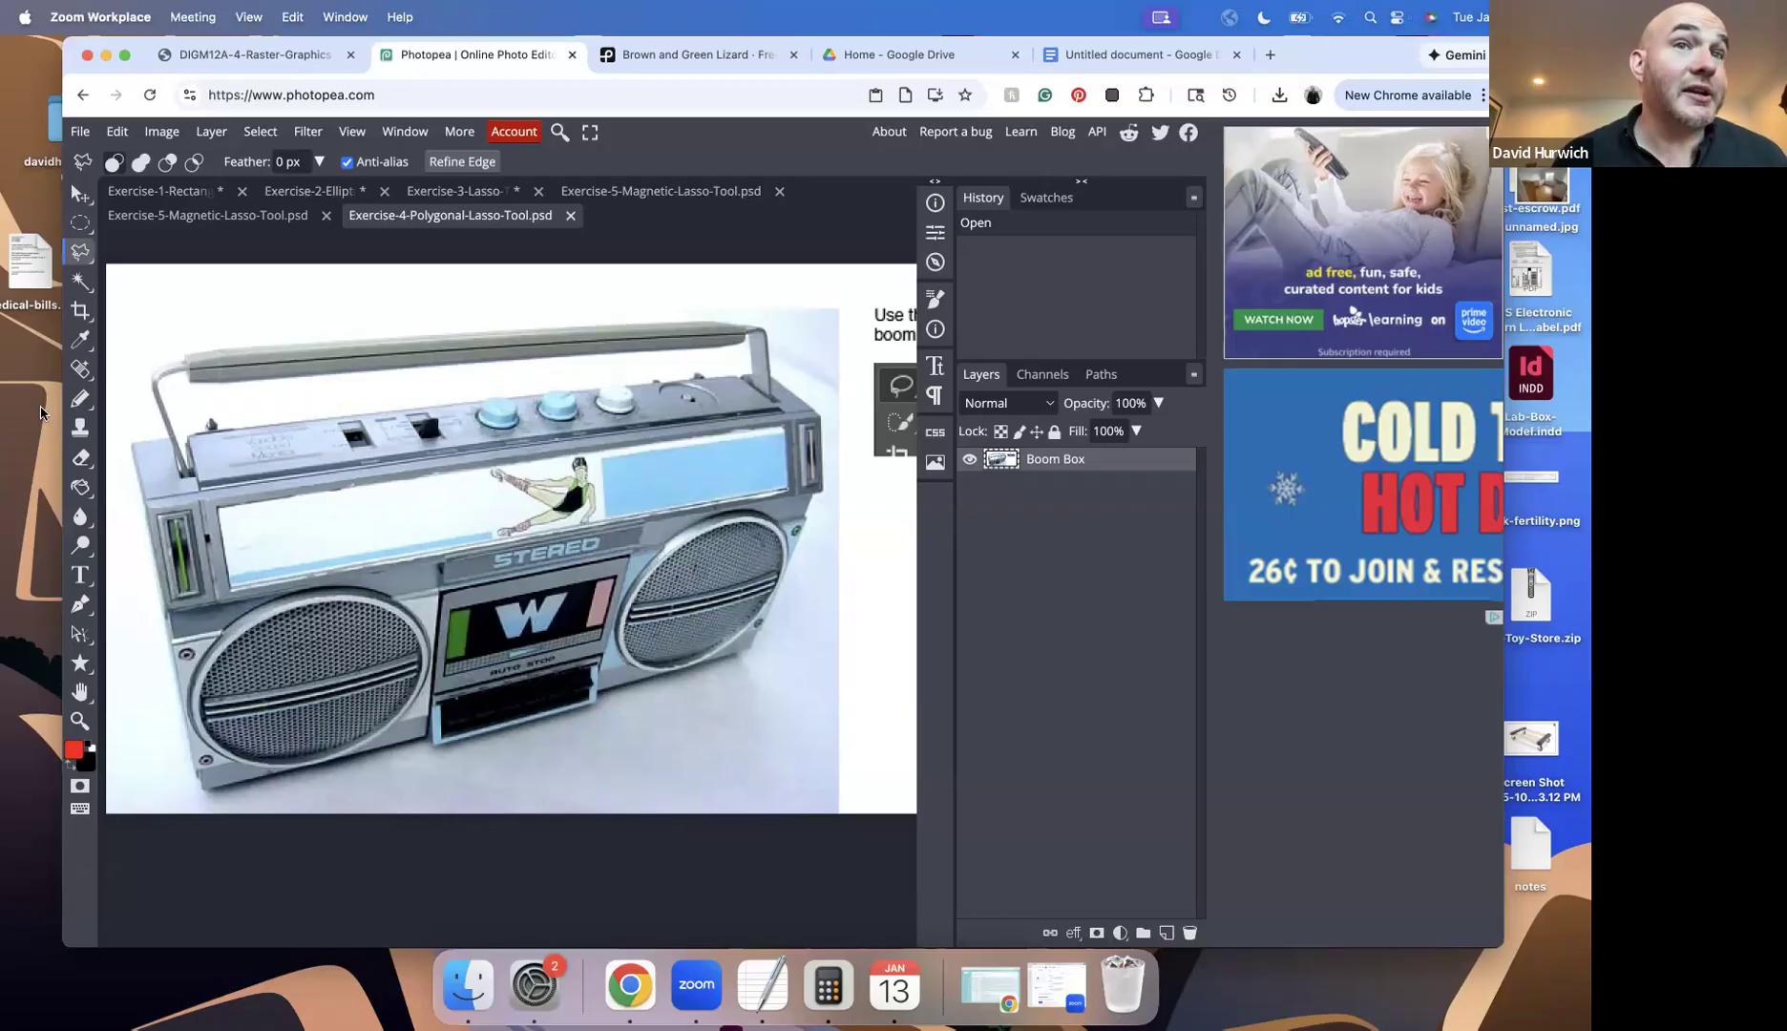
left_click(196, 786)
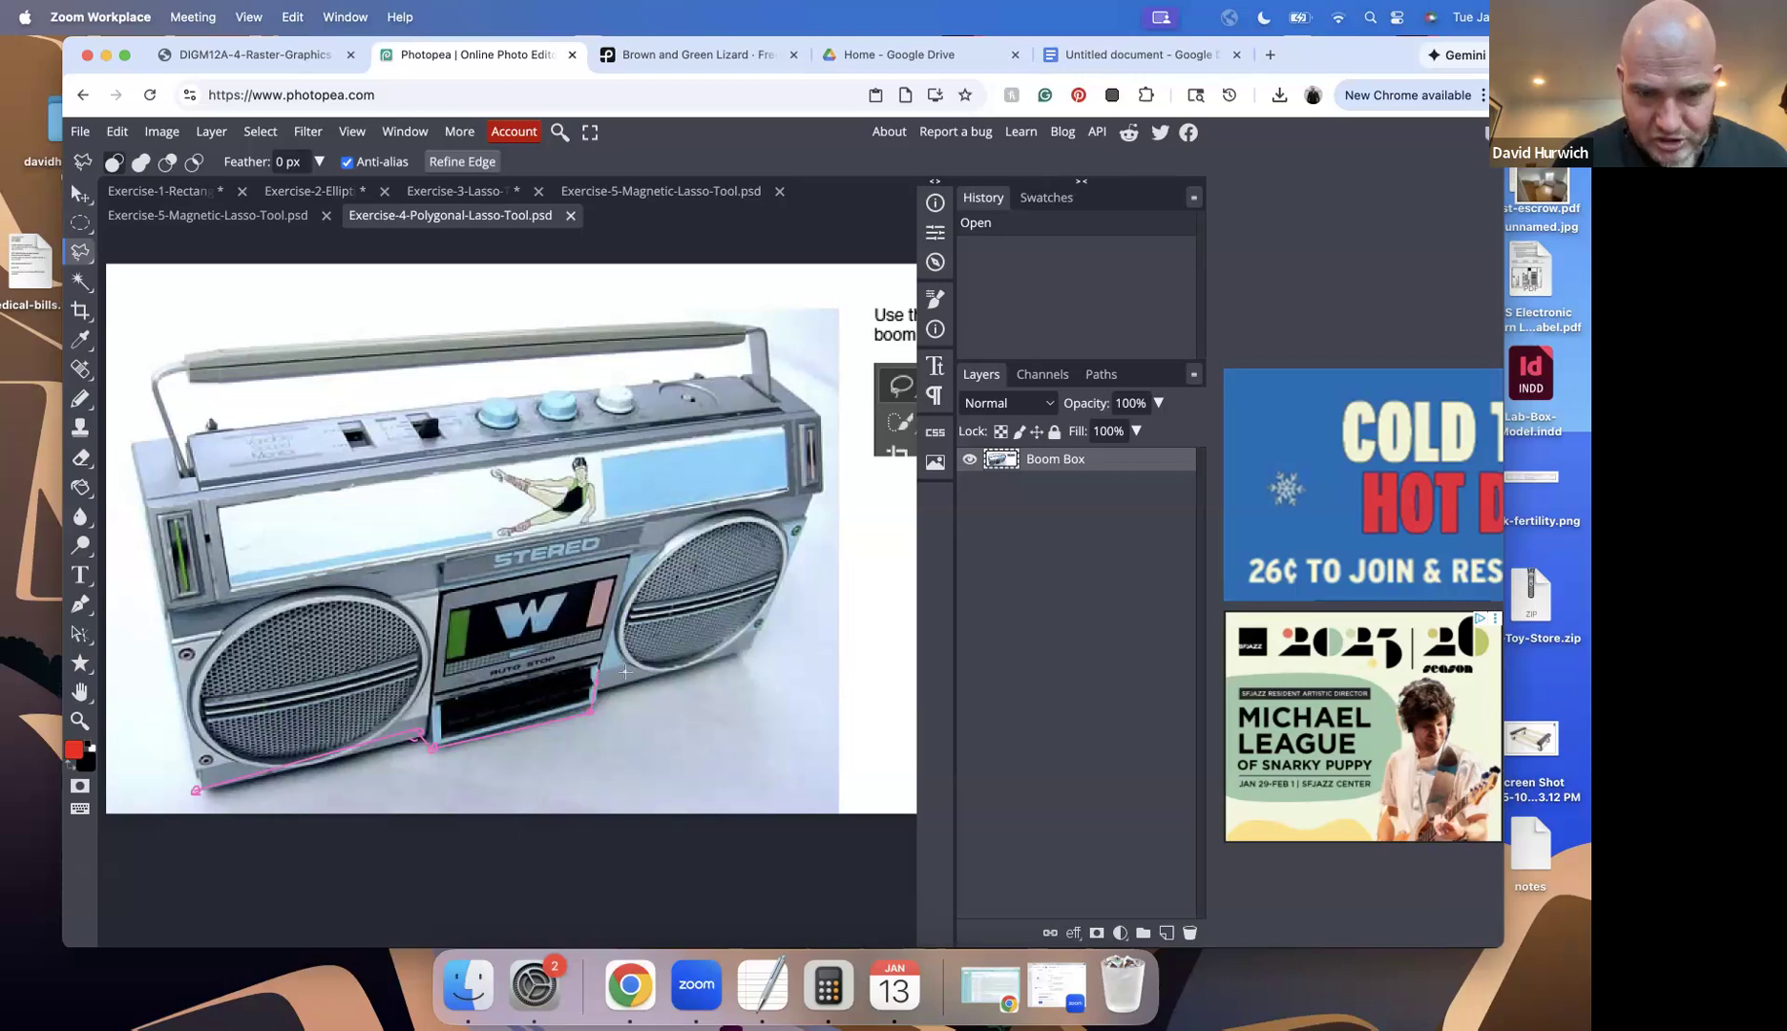
left_click(771, 649)
left_click(799, 512)
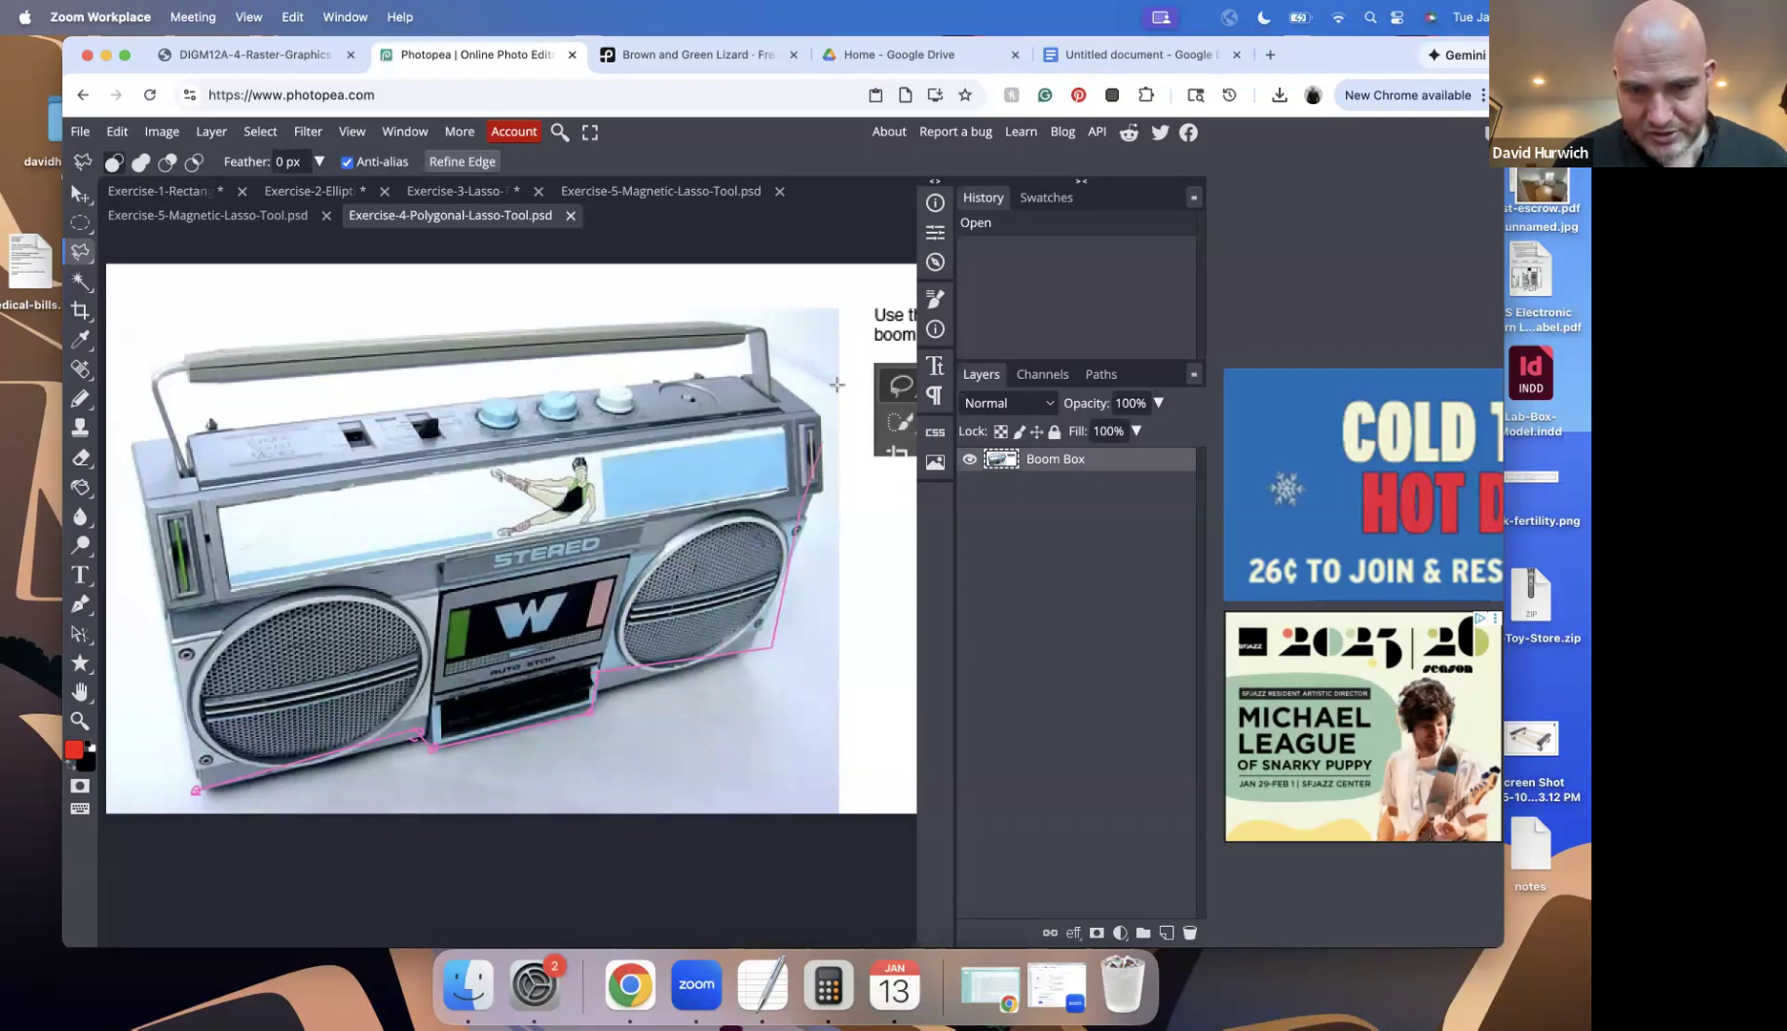
left_click(766, 369)
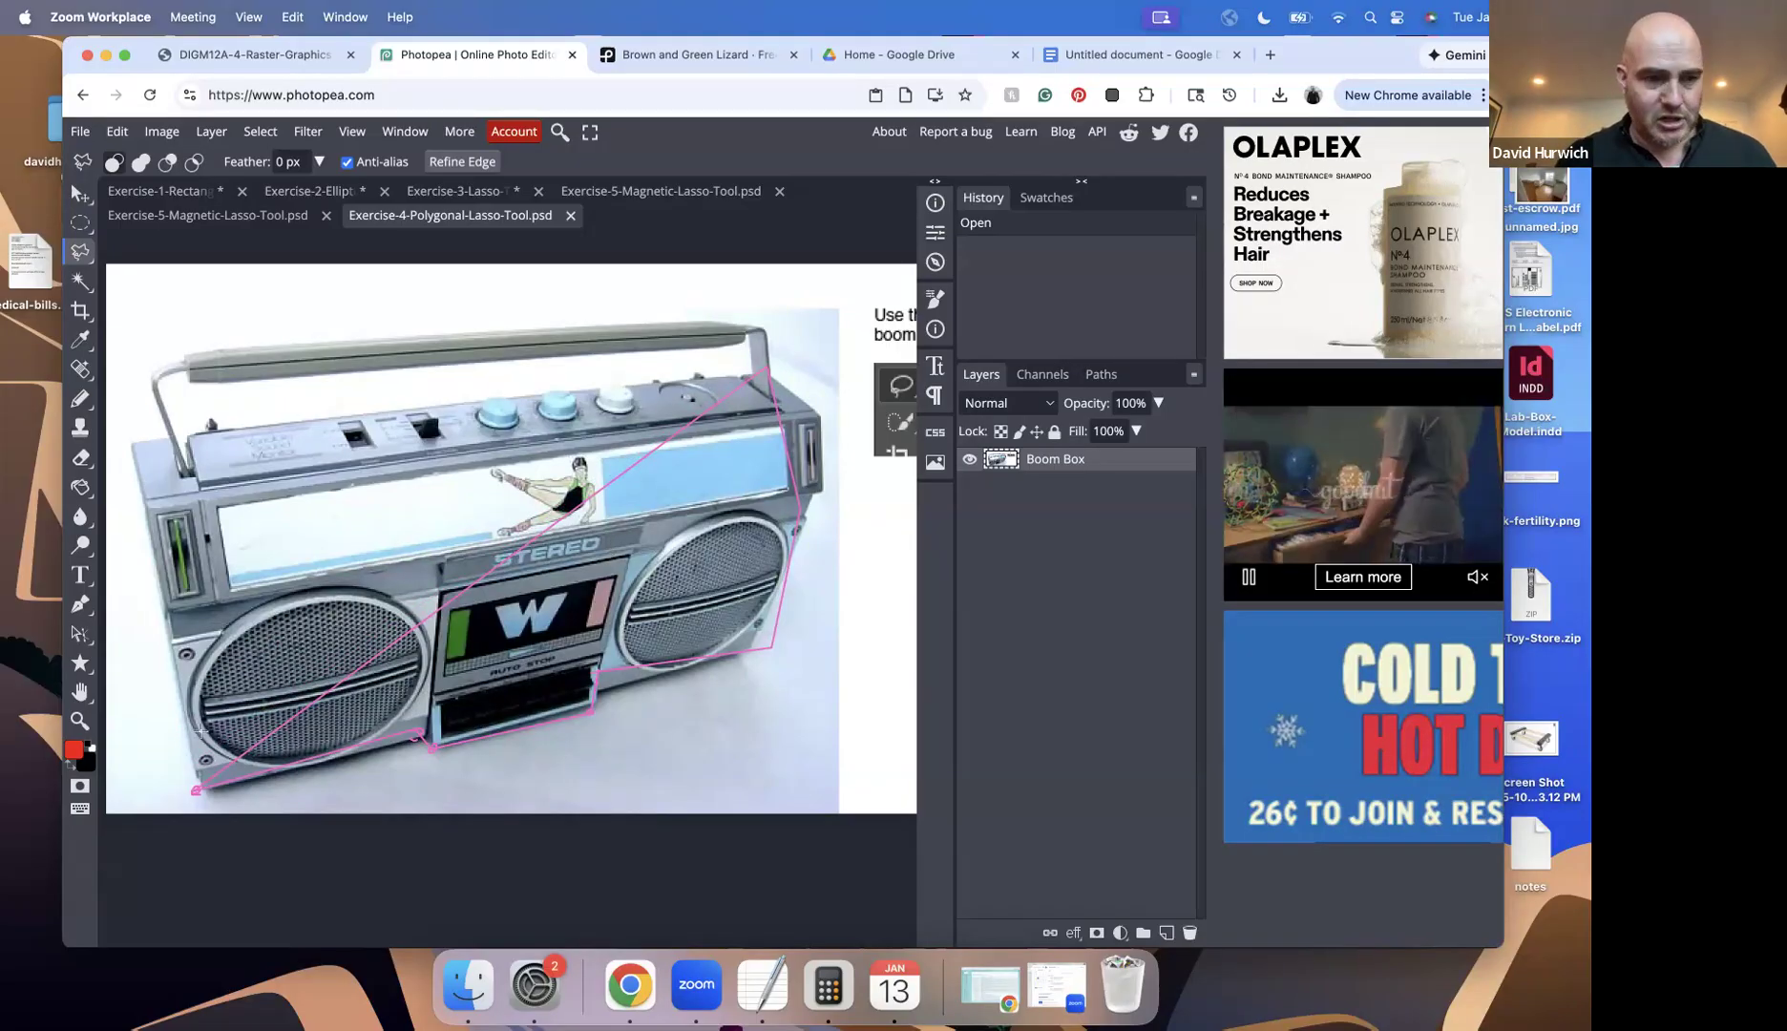
key("Escape")
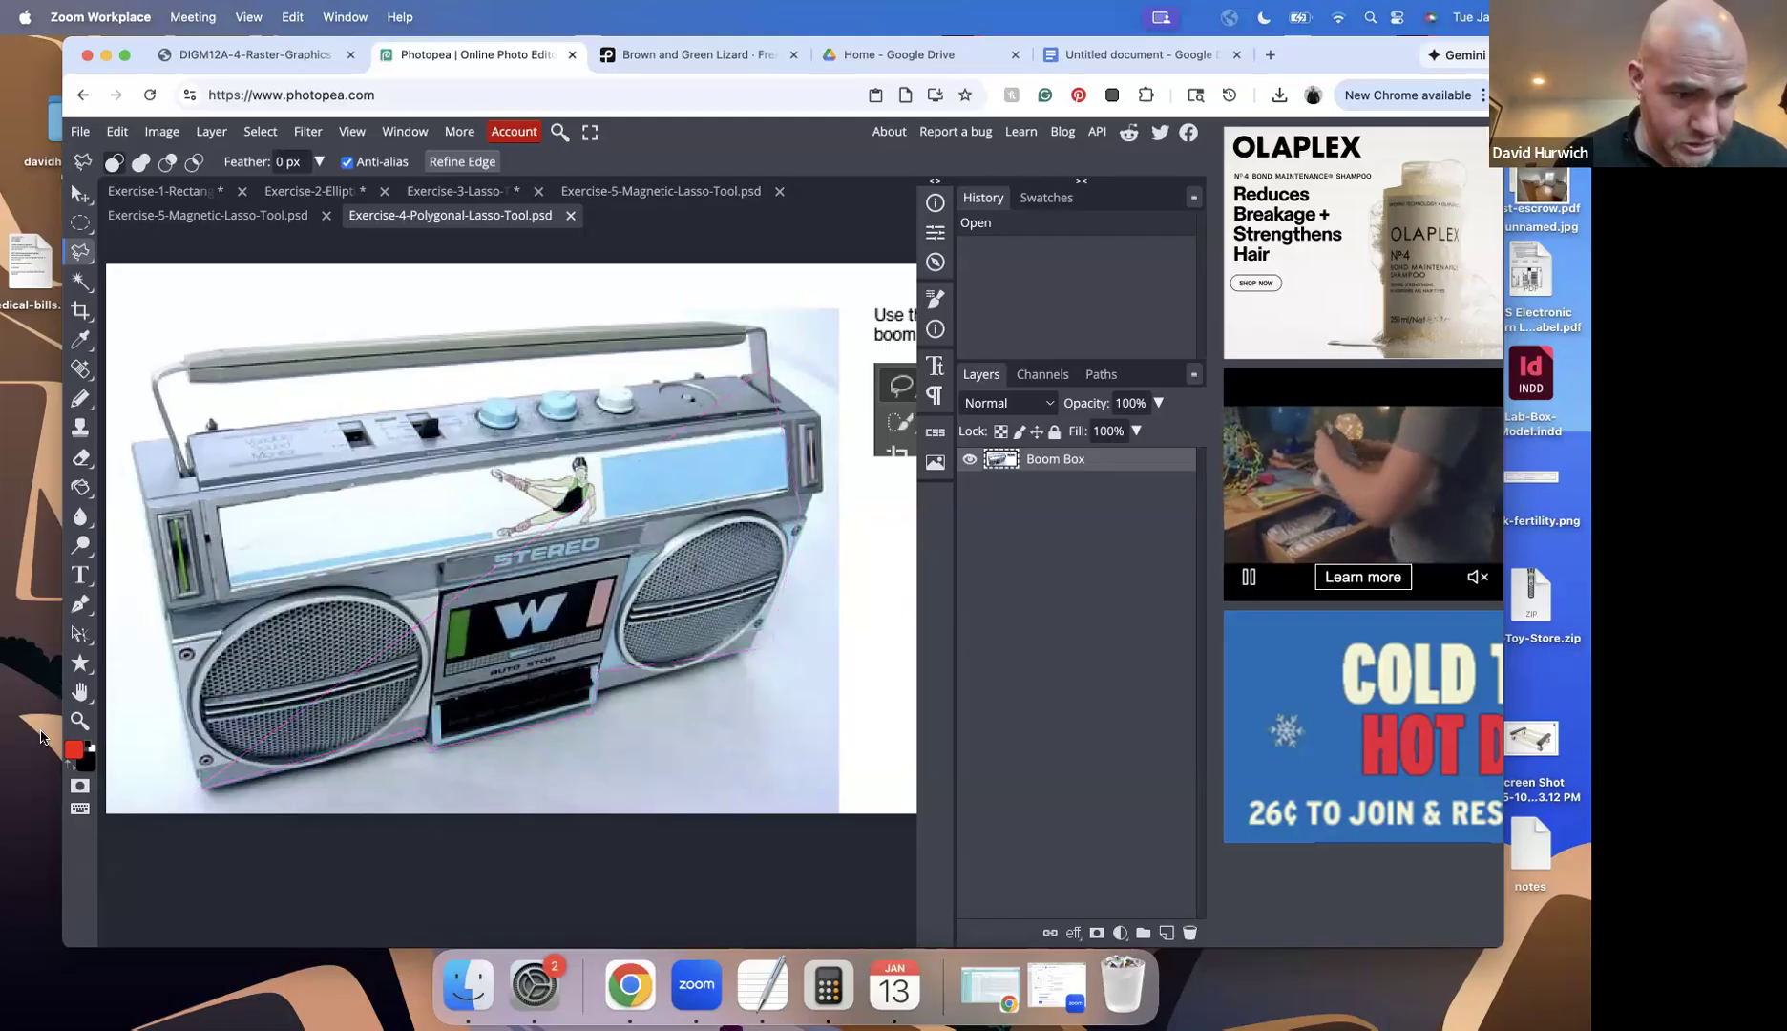
Trace the boom box with the Polygonal Lasso along its bottom edge, up the right side and across the handle
left_click(80, 249)
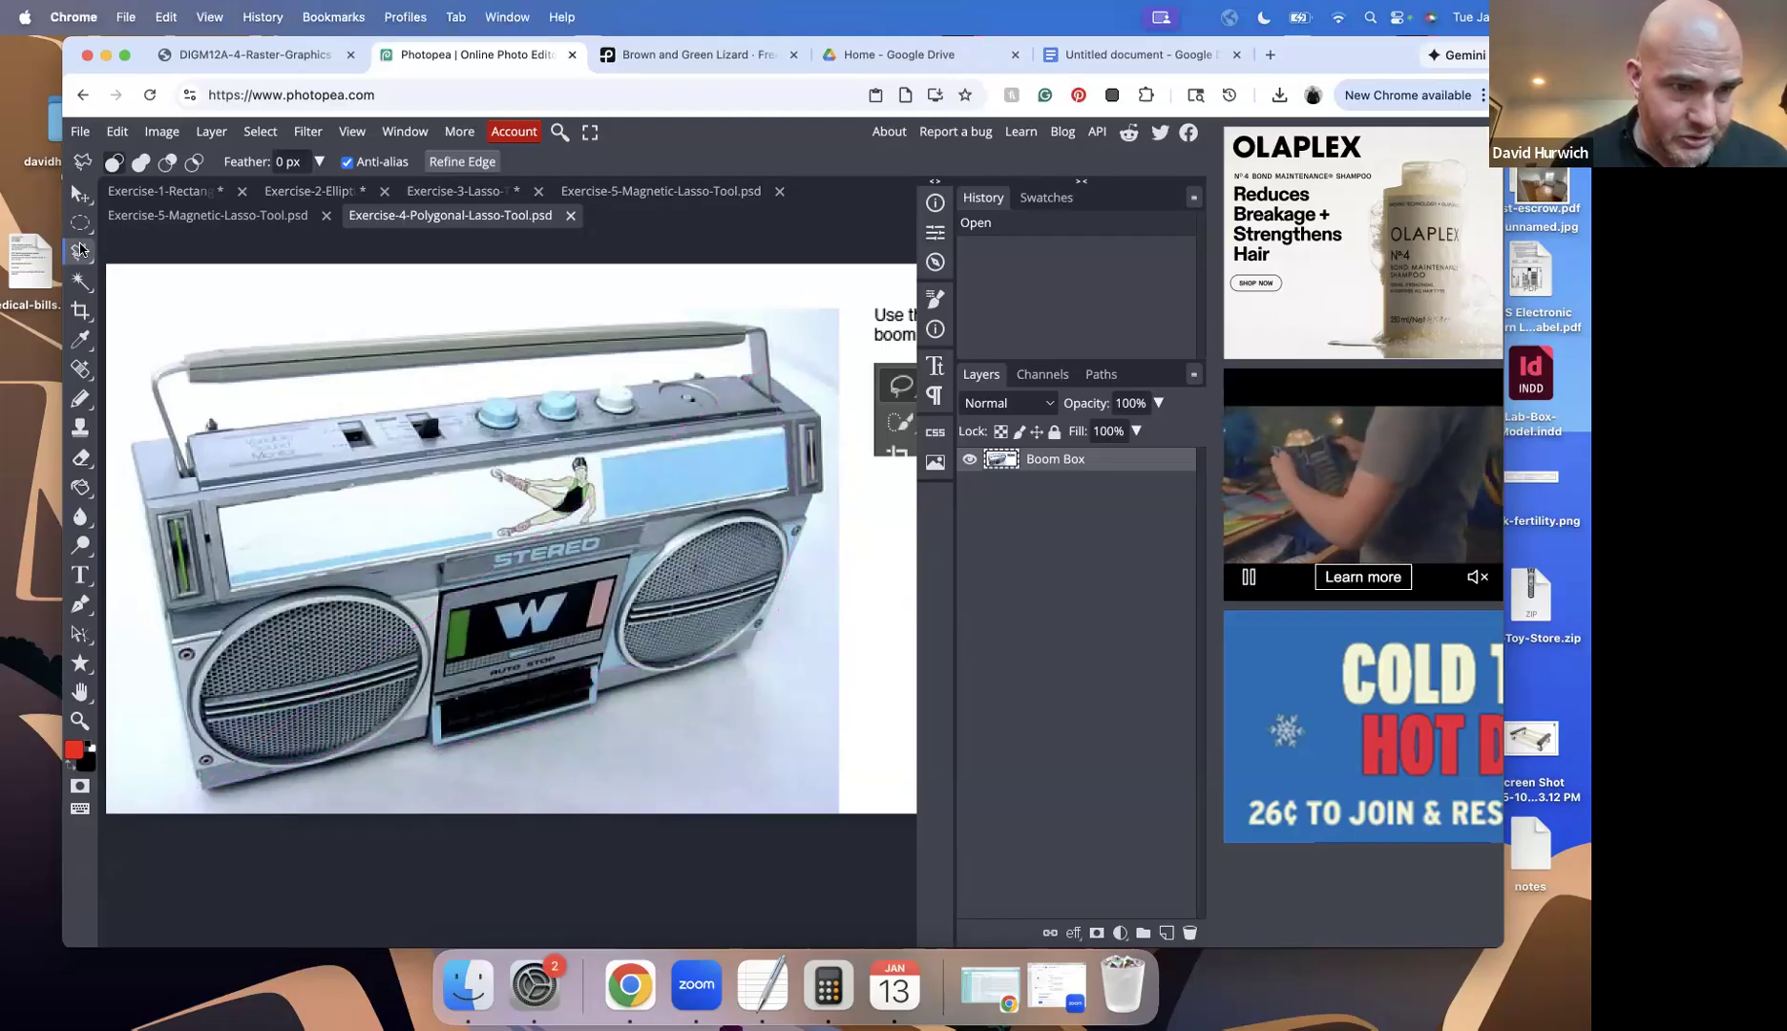
left_click(81, 251)
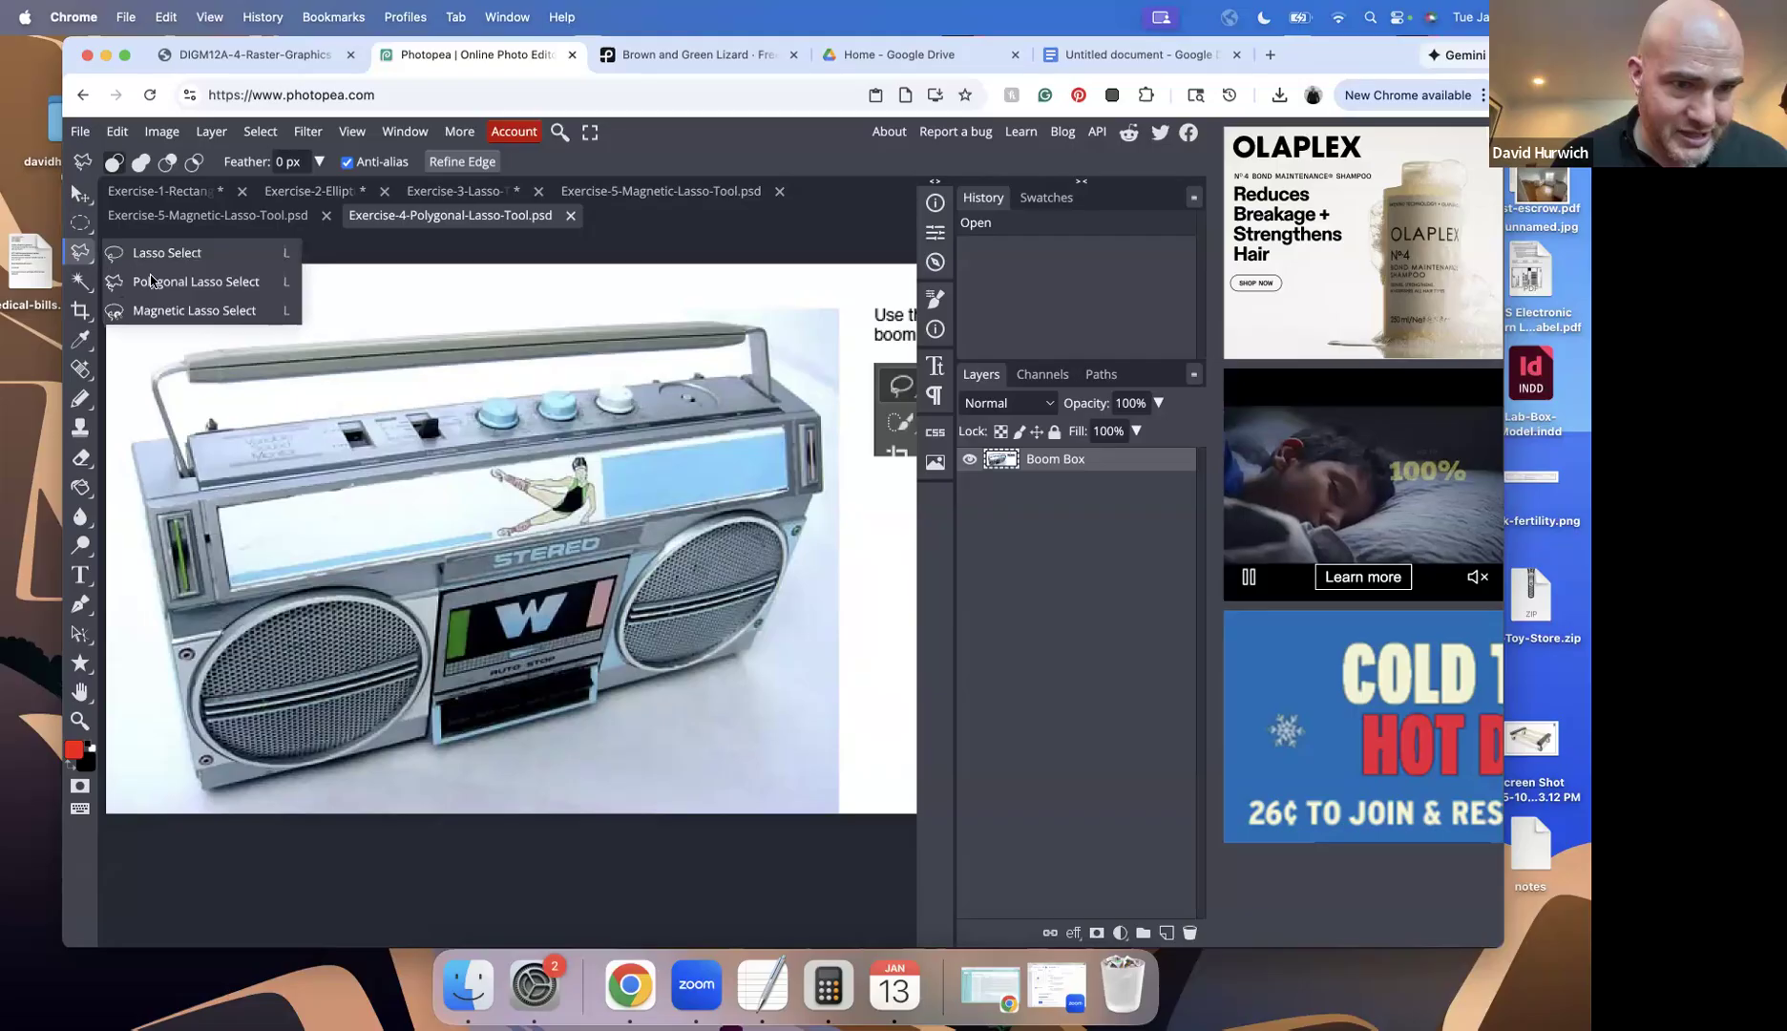
left_click(159, 279)
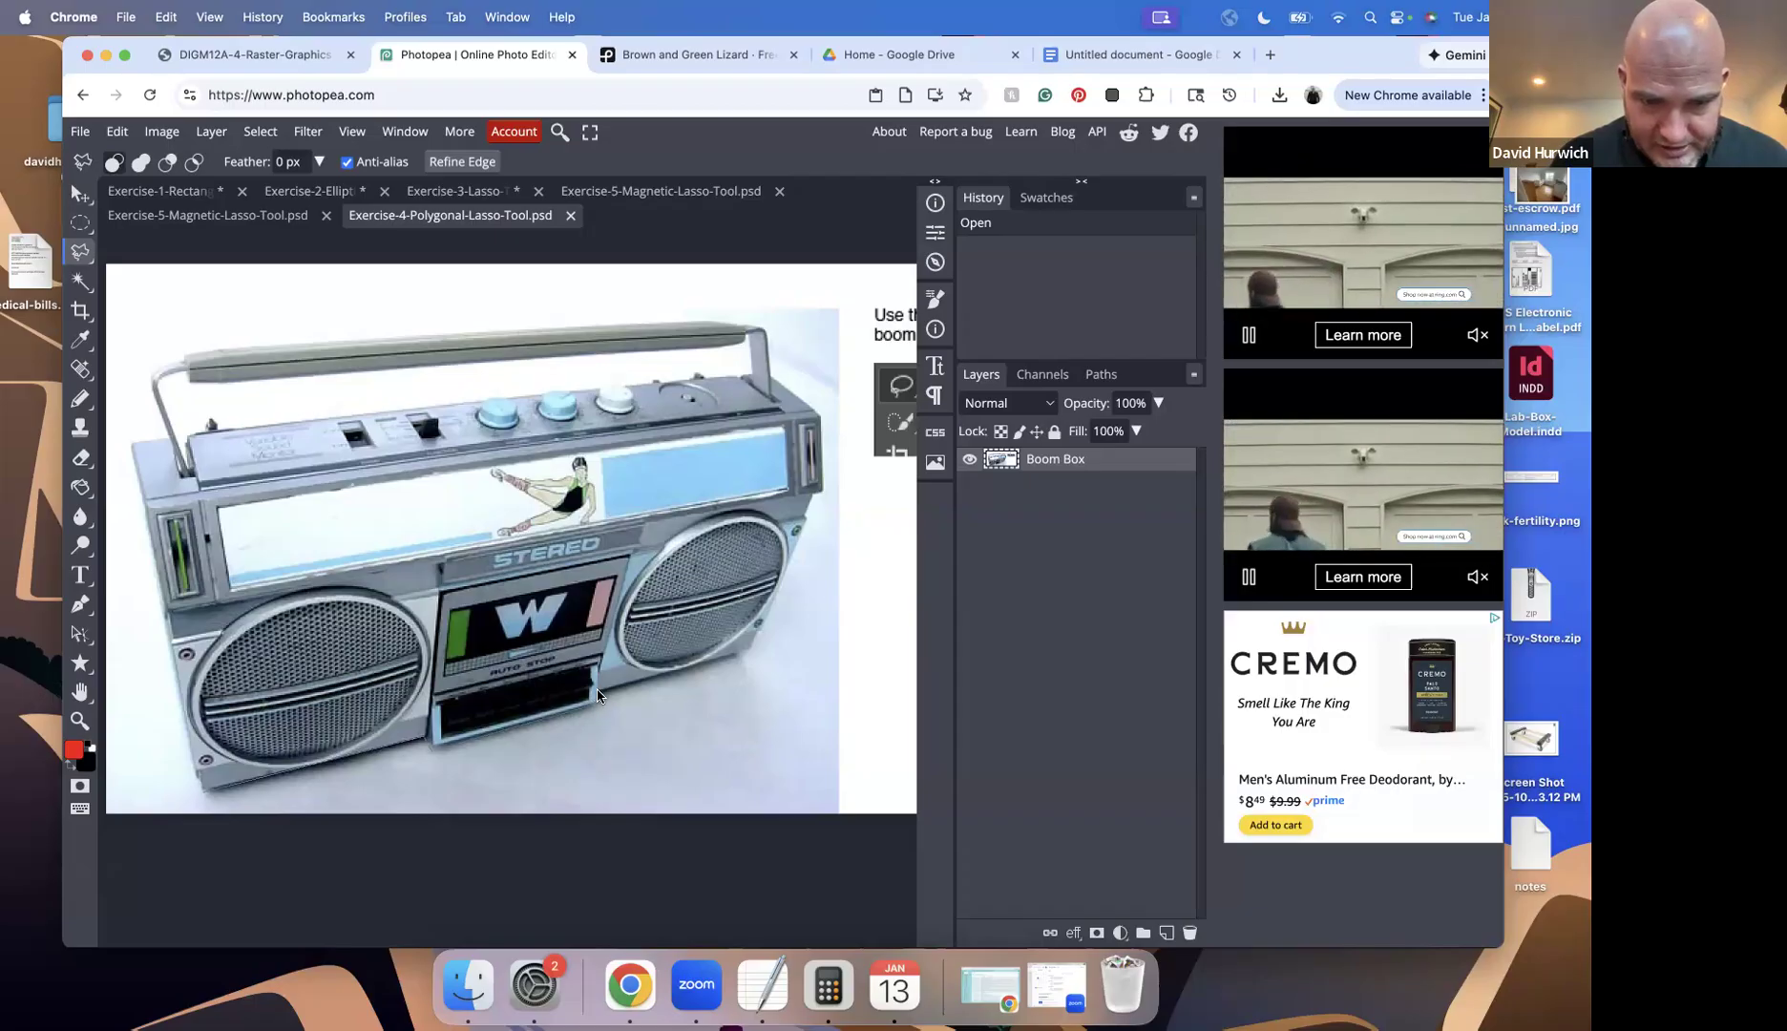
left_click(745, 653)
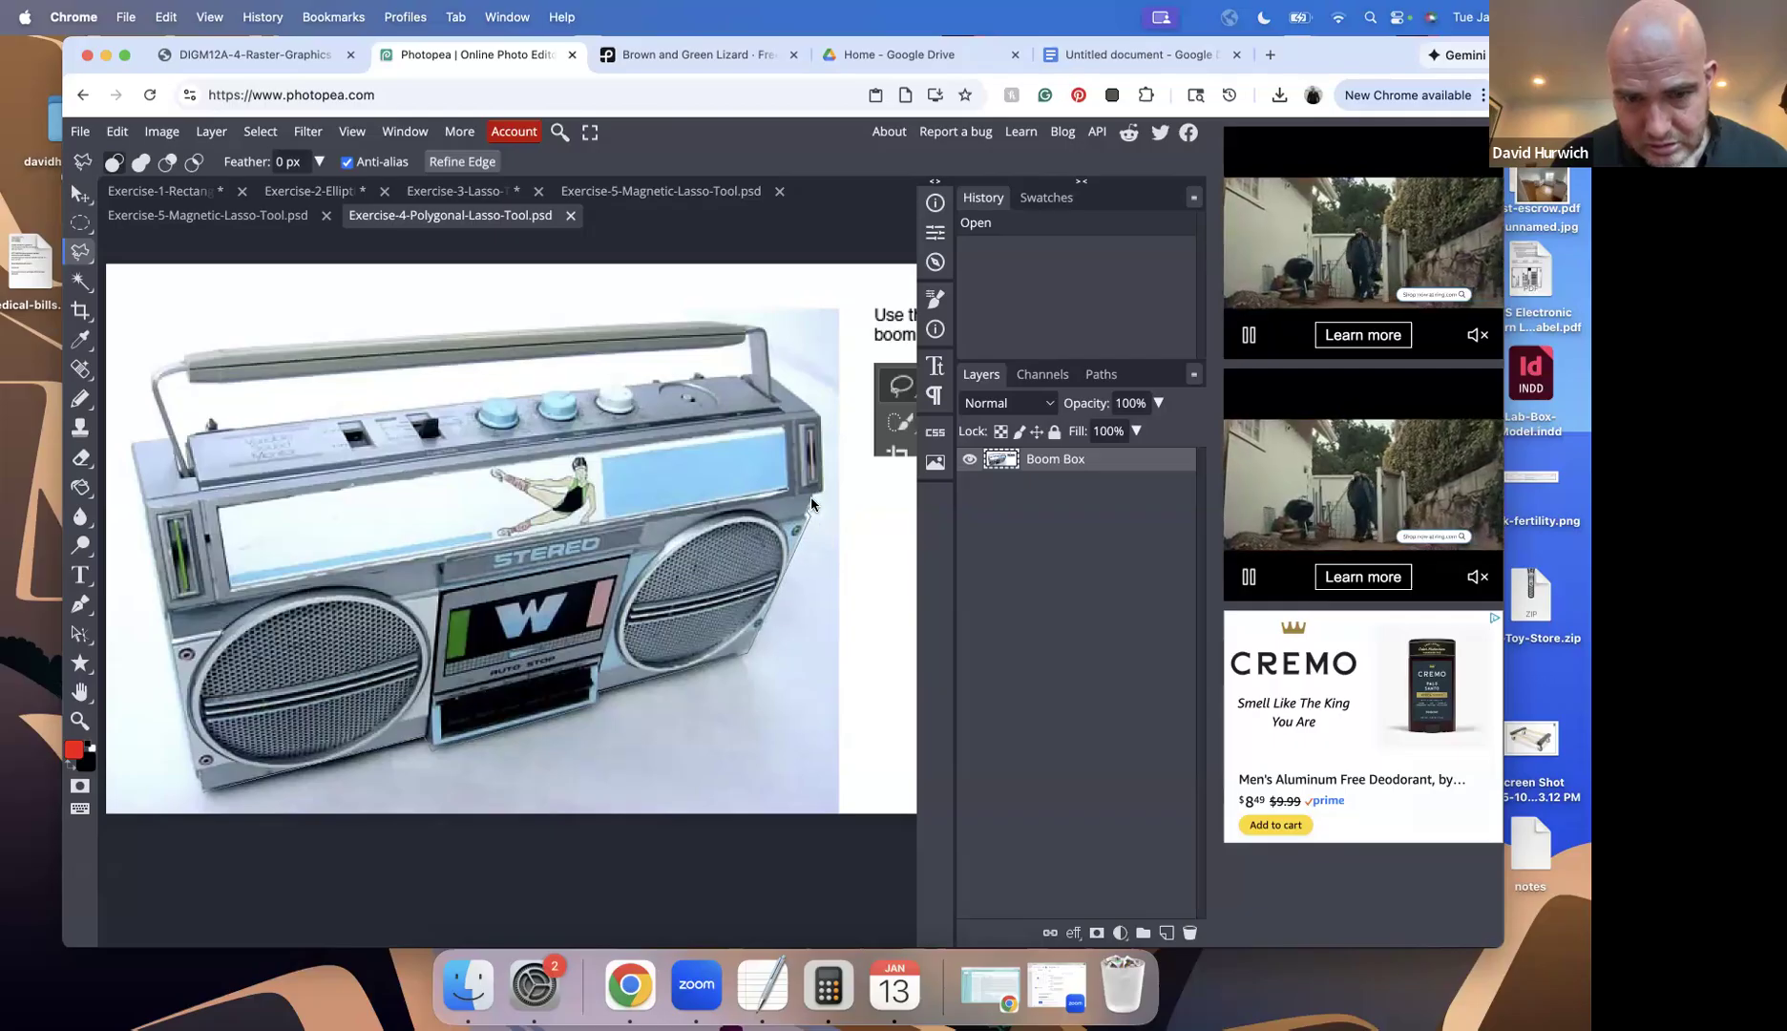
left_click(820, 415)
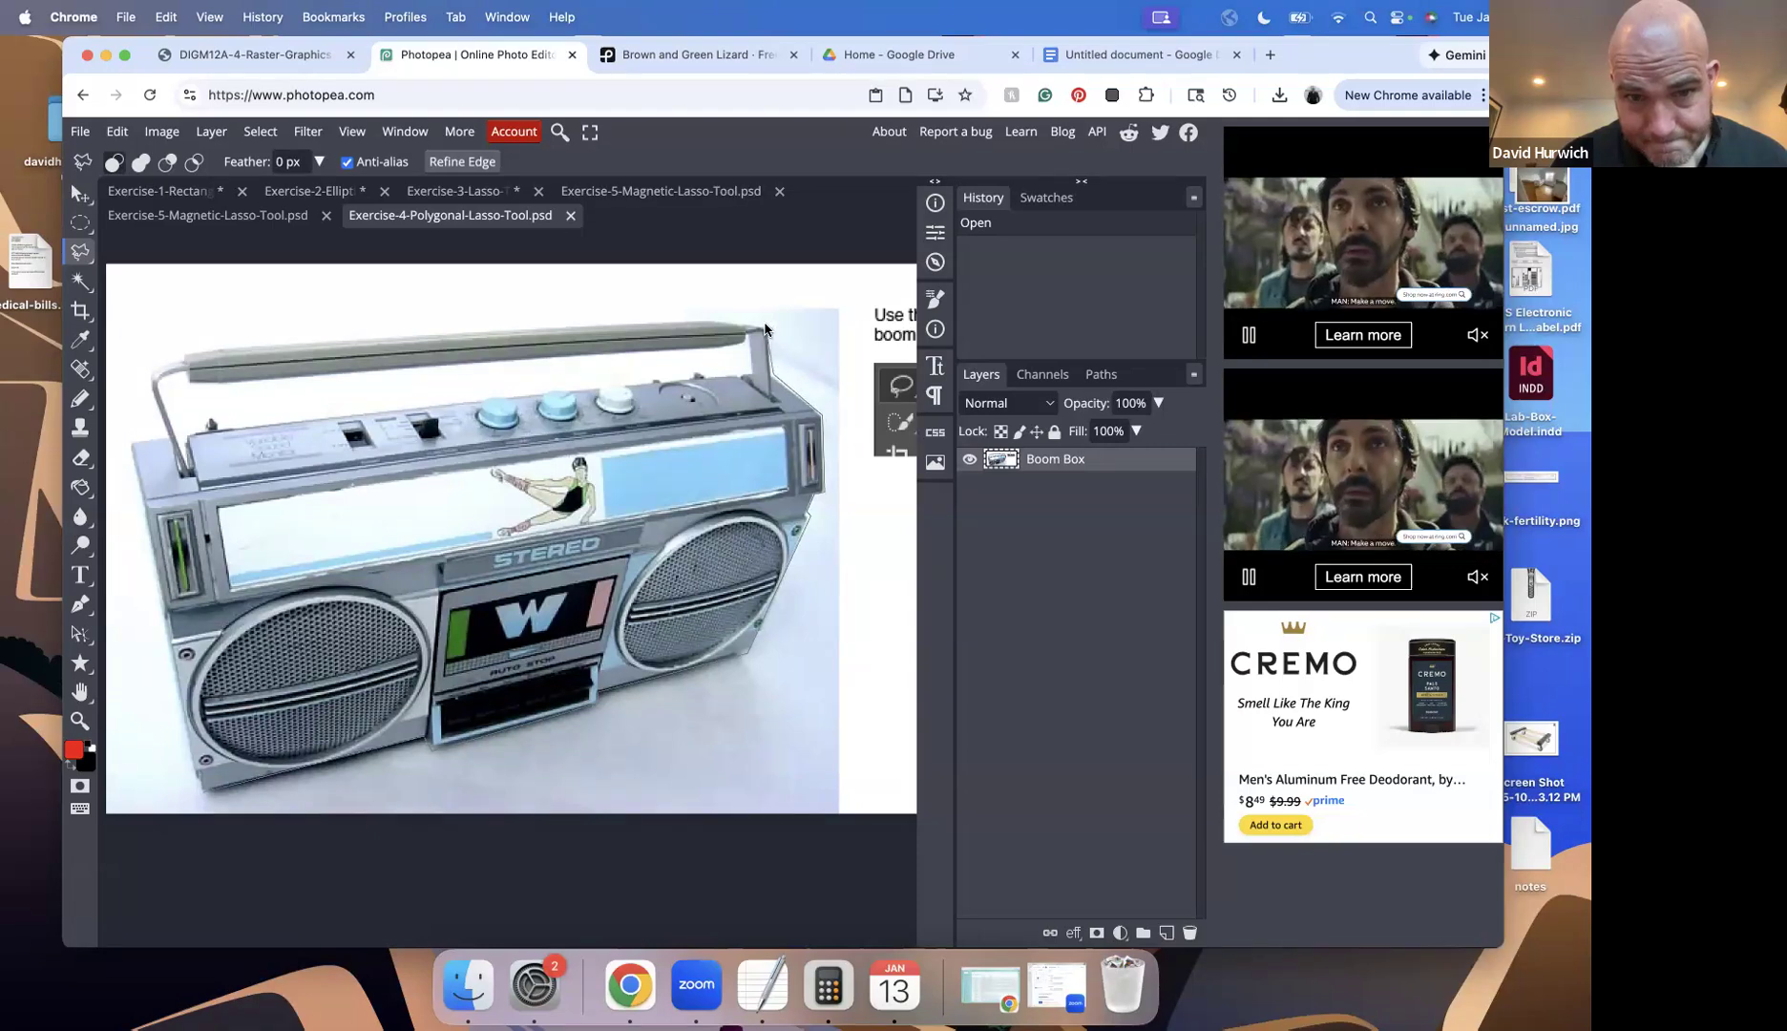
left_click(729, 319)
left_click(187, 348)
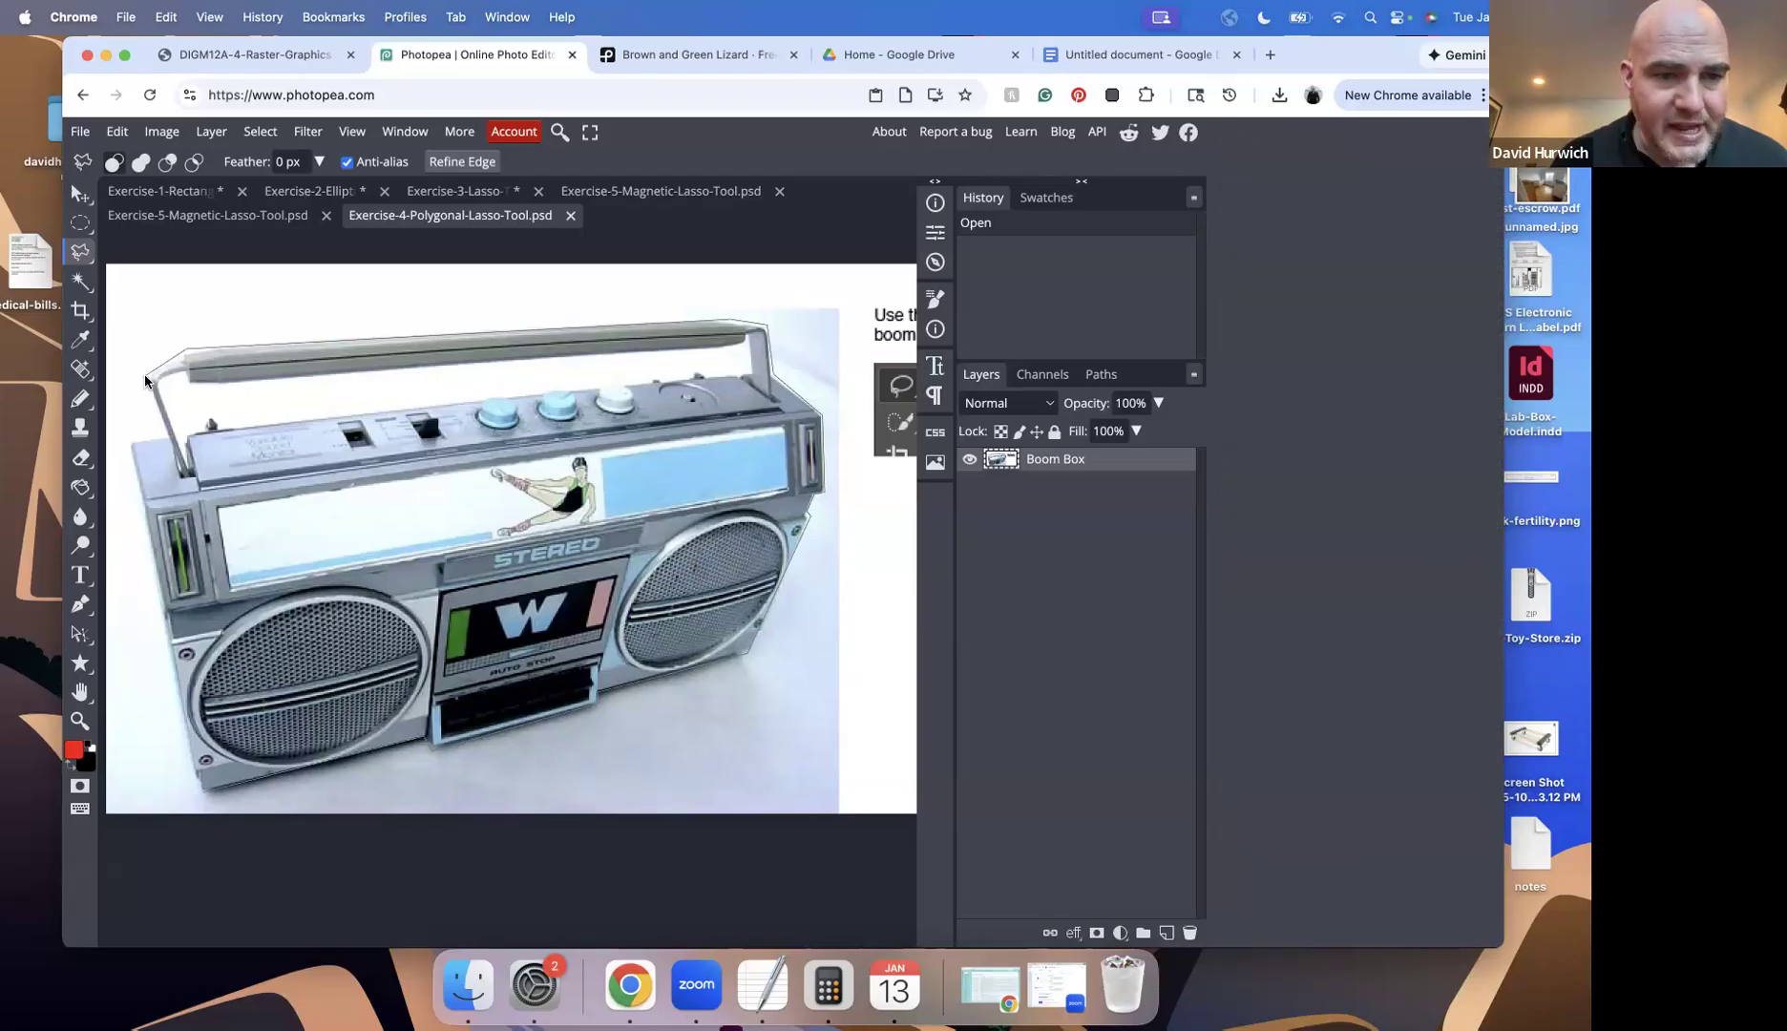
left_click(145, 379)
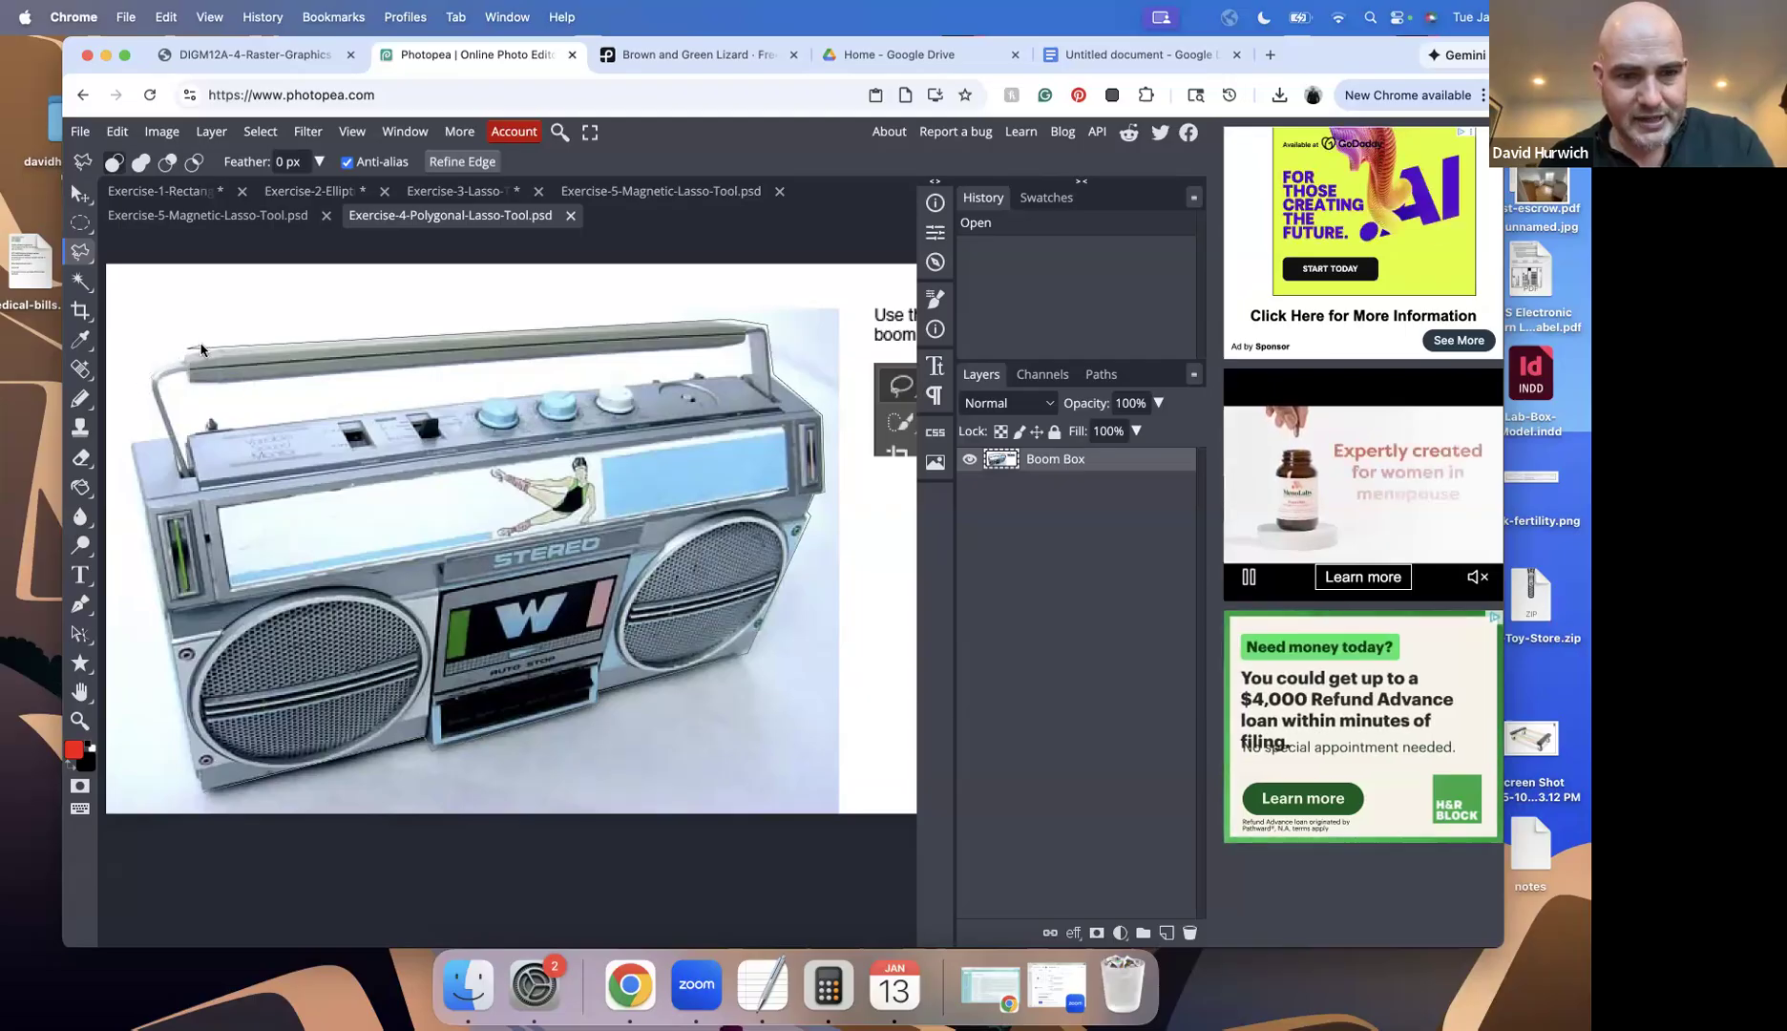
Place three stray lasso points across the boom box and remove them one by one
left_click(728, 469)
left_click(598, 379)
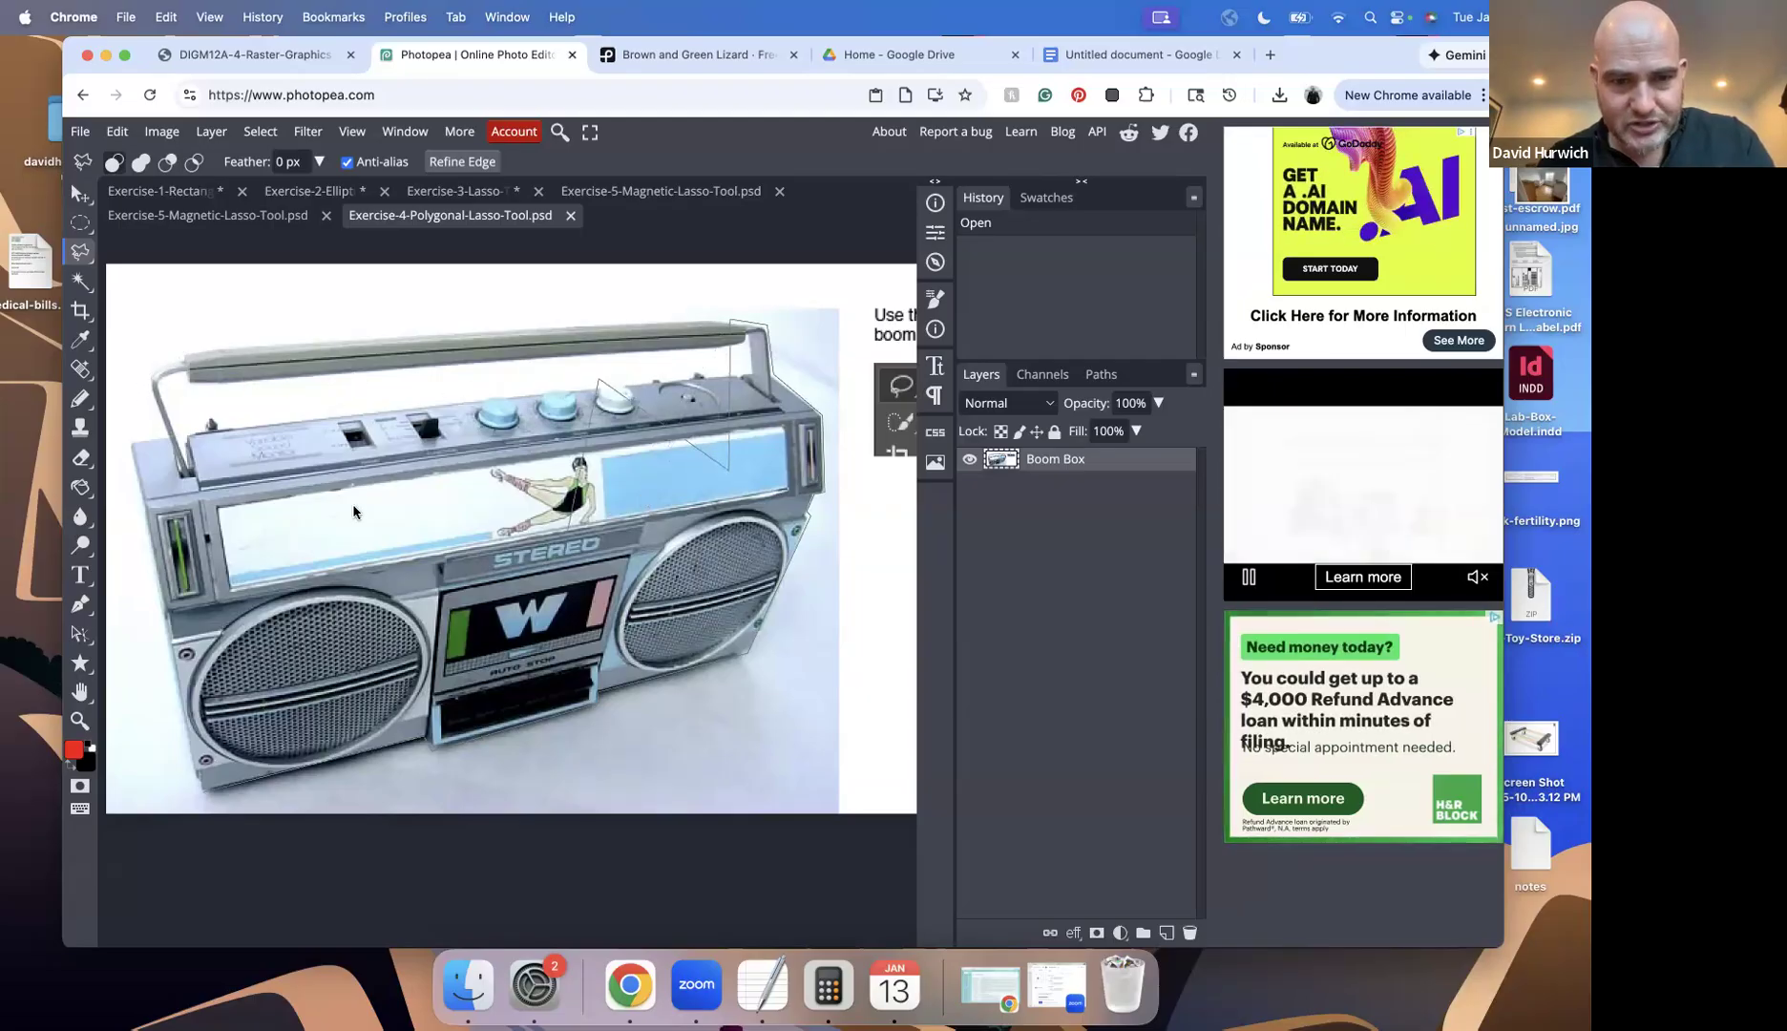
left_click(569, 528)
key("BackSpace")
key("BackSpace")
key("BackSpace")
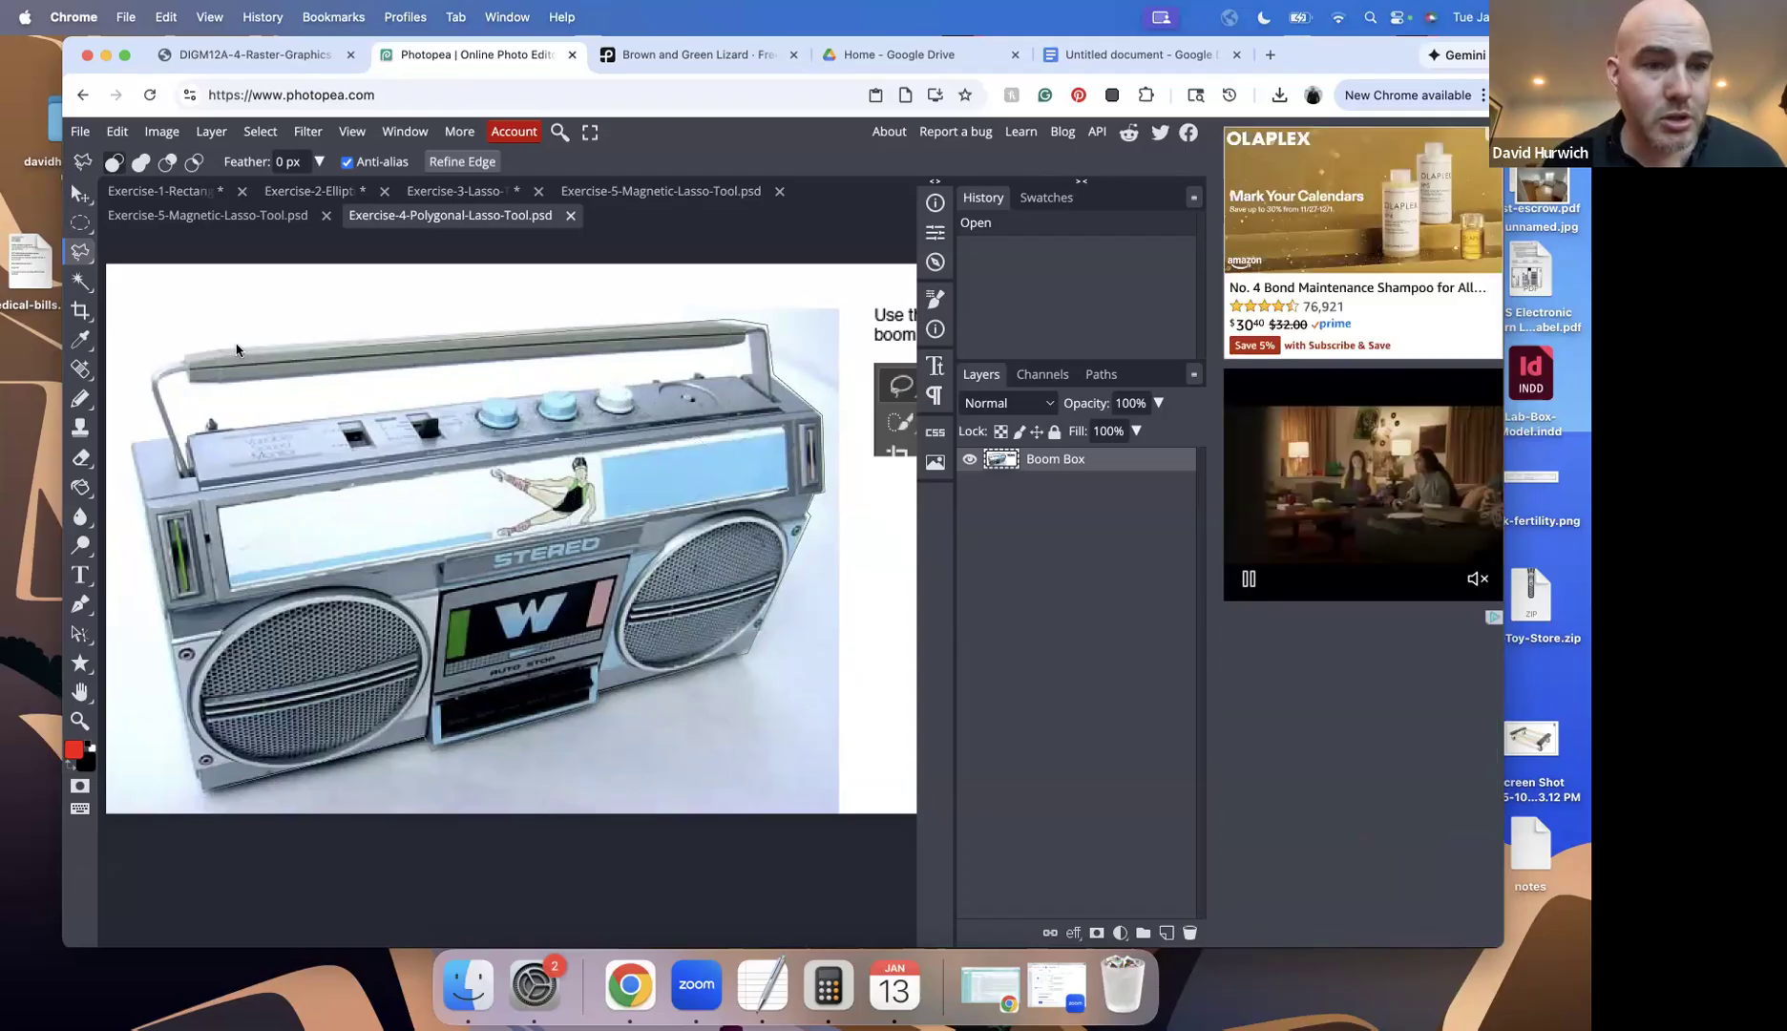
Continue the polygonal outline around the handle's left end and down the left side, closing it at the boom box's lower-left corner
left_click(182, 351)
left_click(146, 377)
left_click(167, 438)
left_click(132, 443)
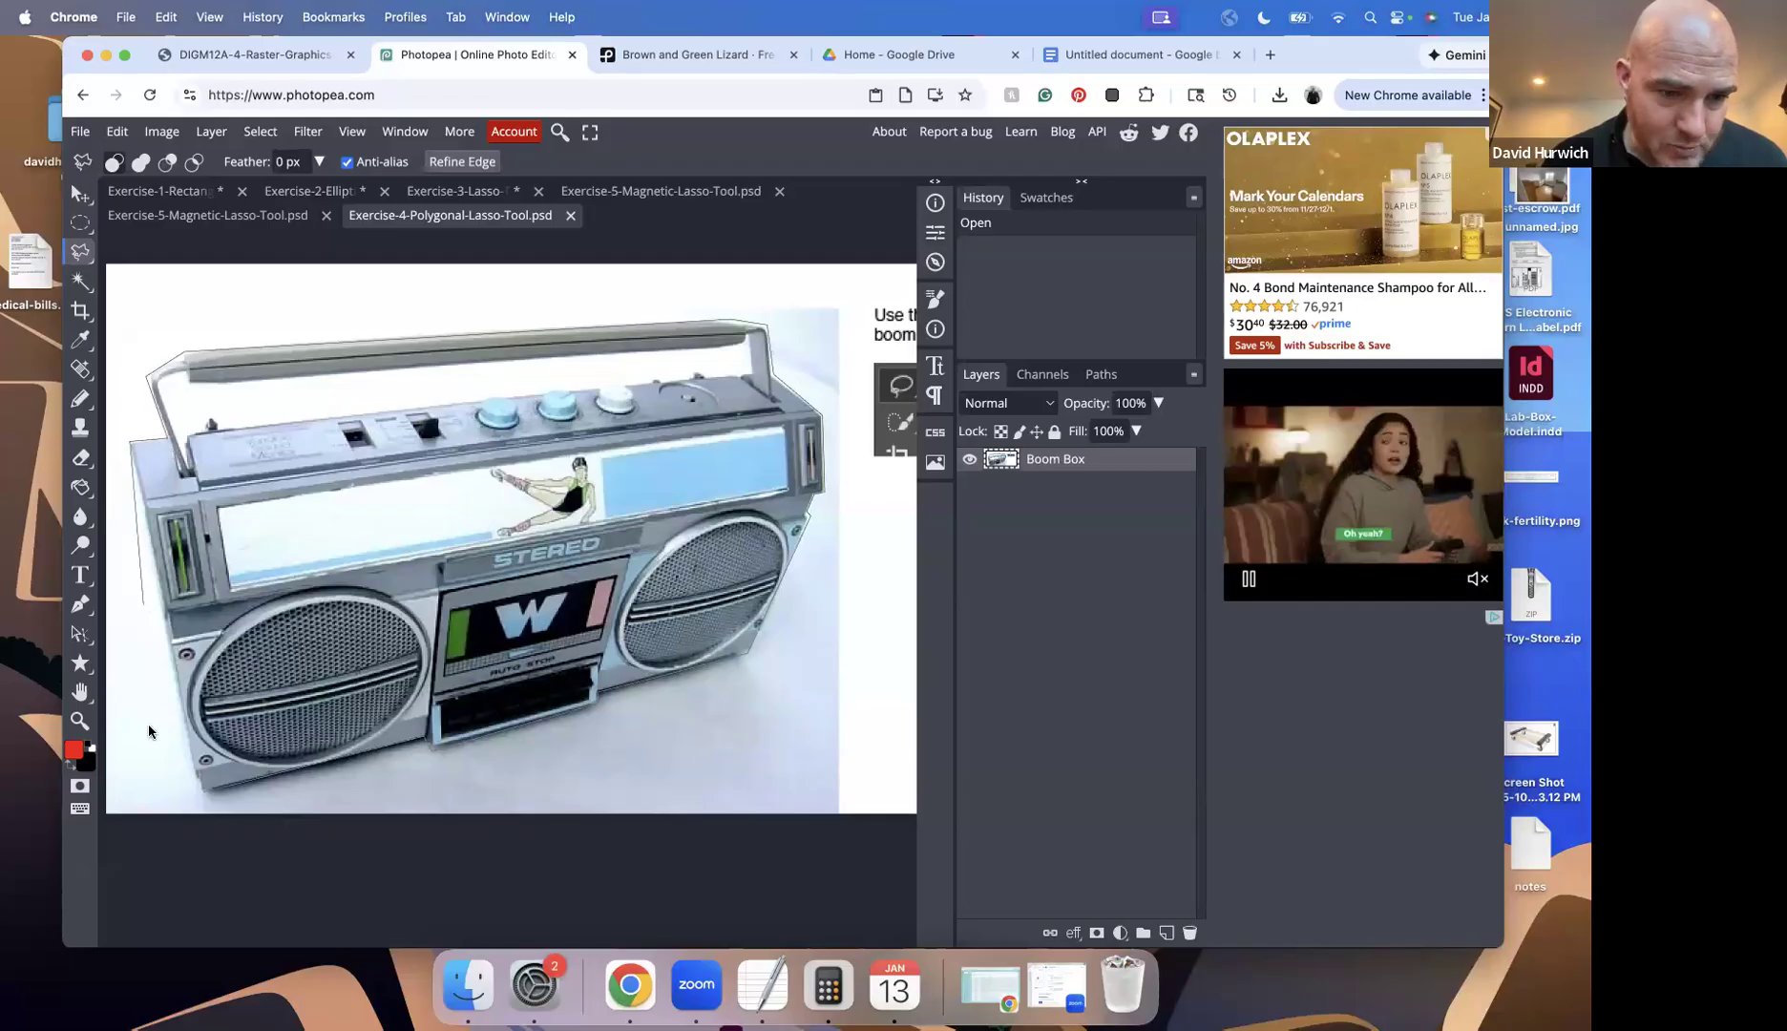
left_click(208, 809)
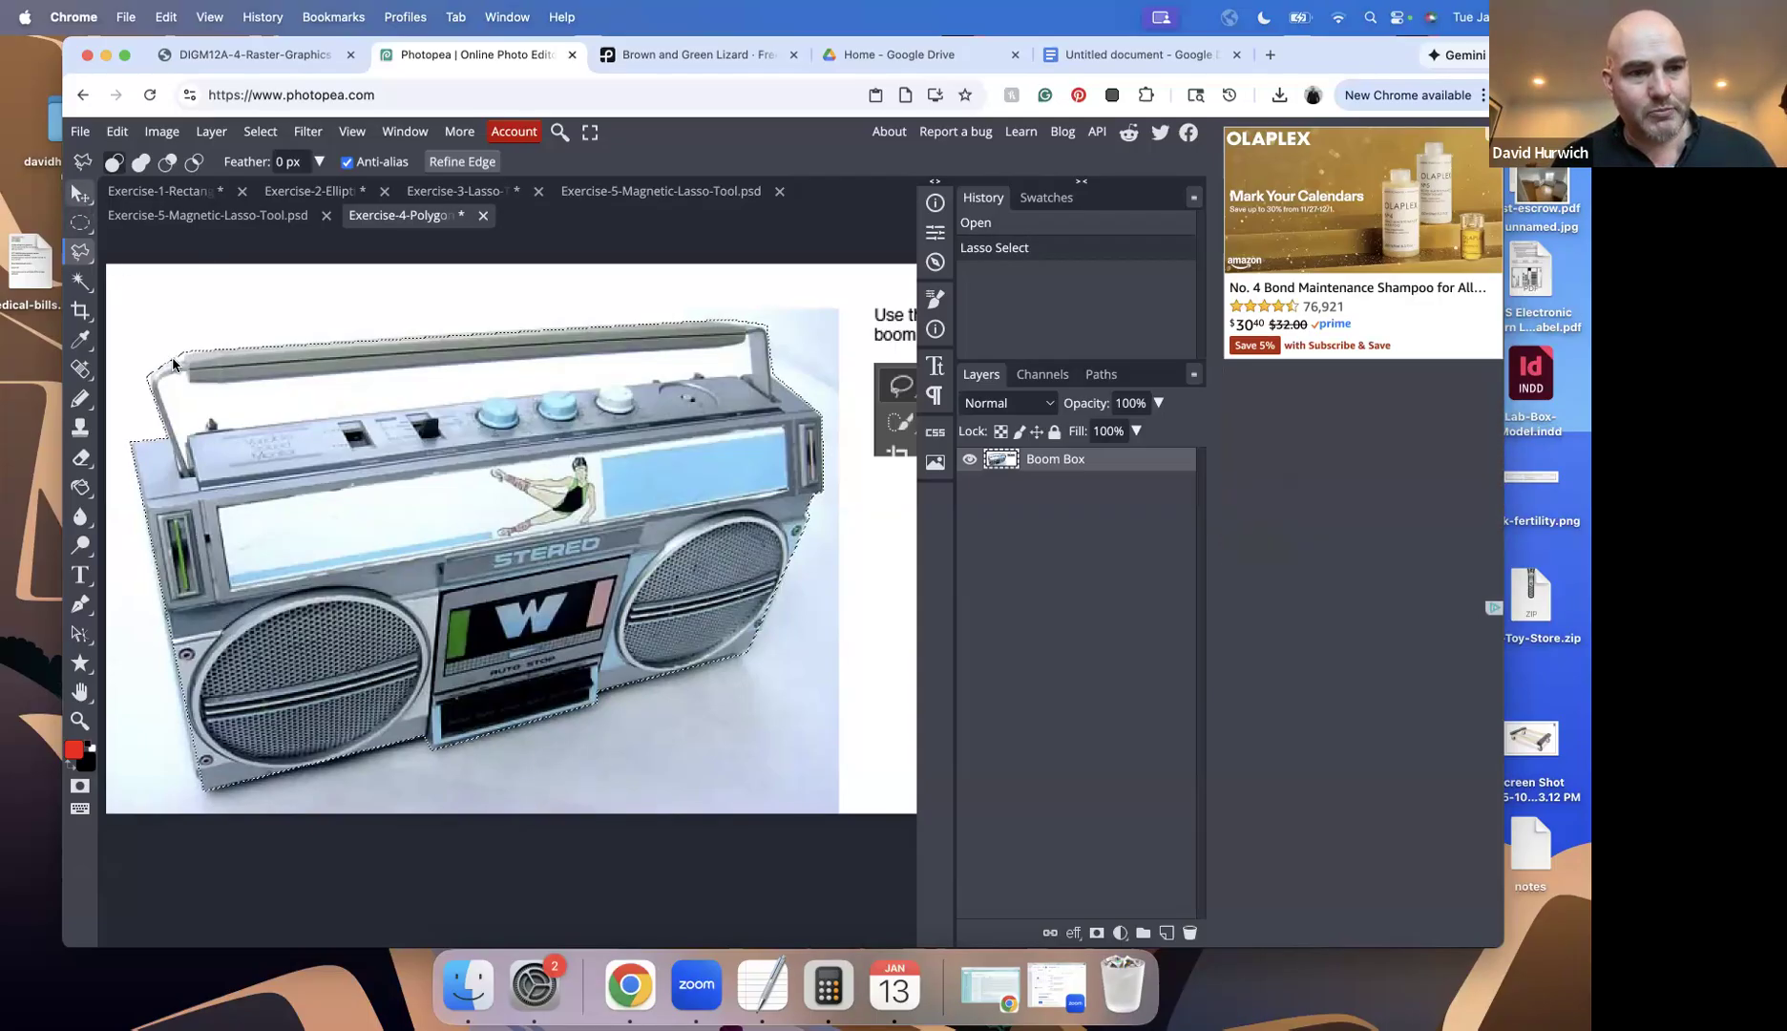
Try moving the selected boom box up and to the right, and undo the move
left_click(80, 194)
left_click_drag(346, 535, 400, 412)
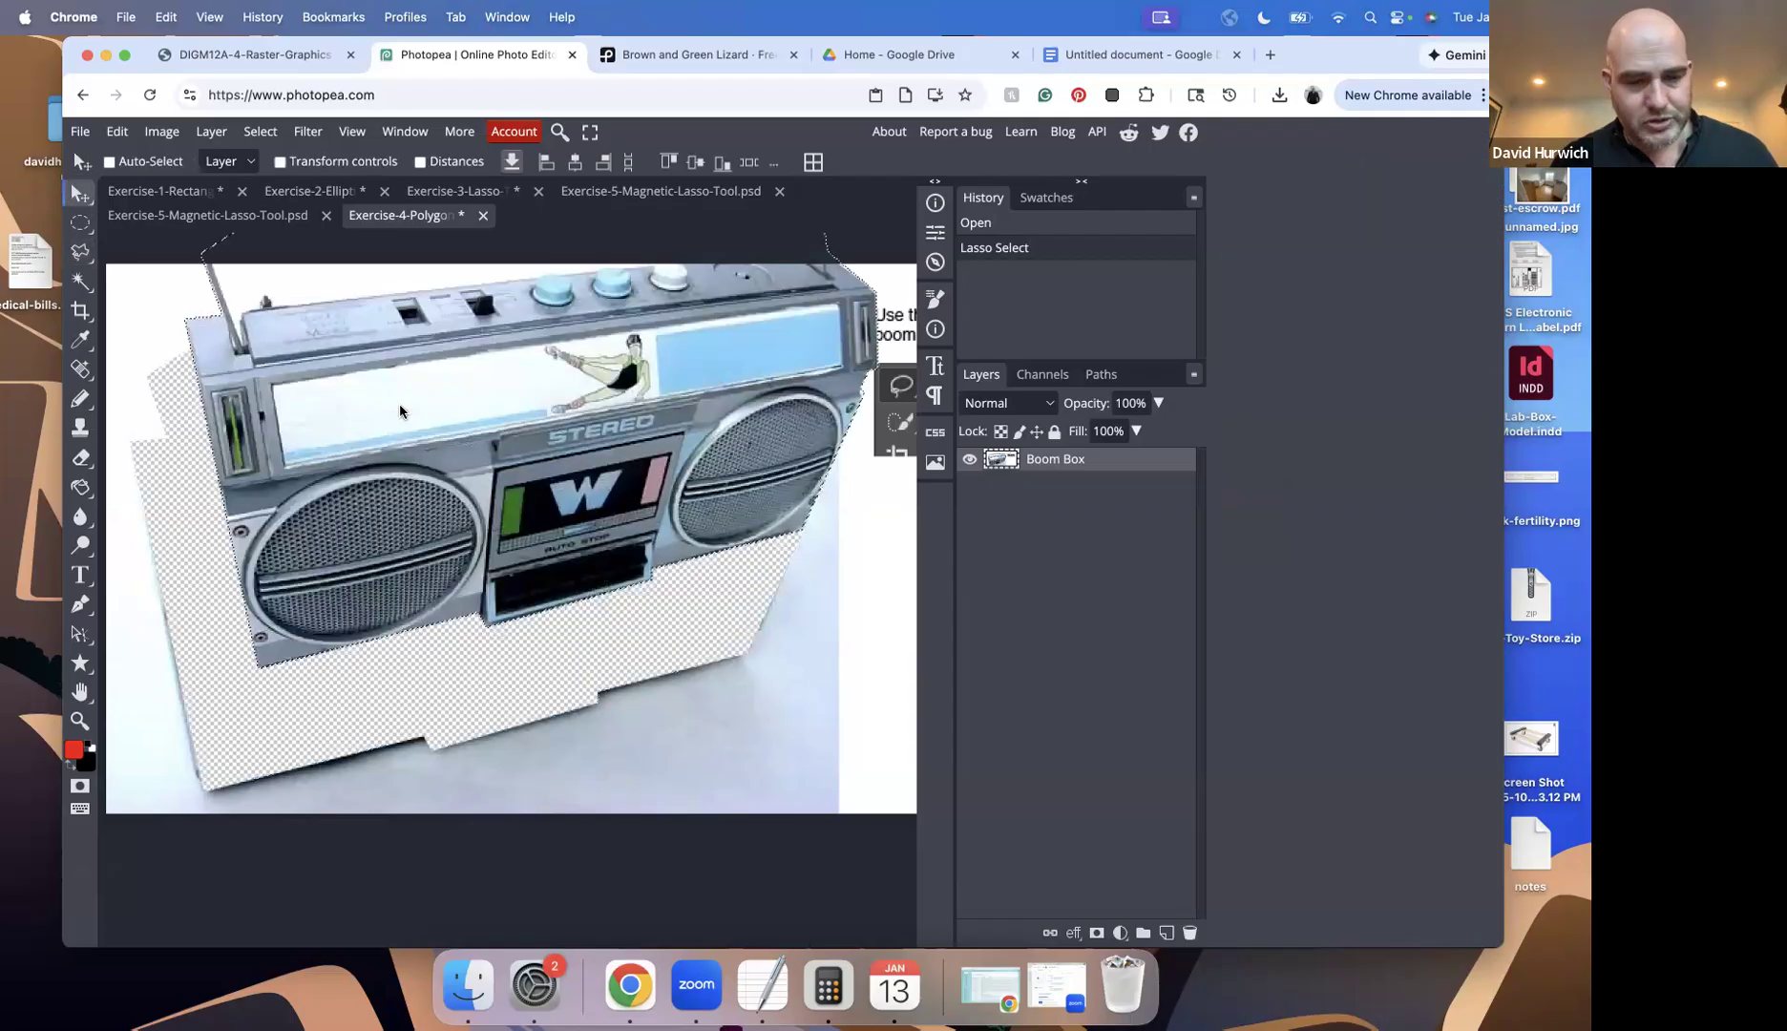
key("ctrl+z")
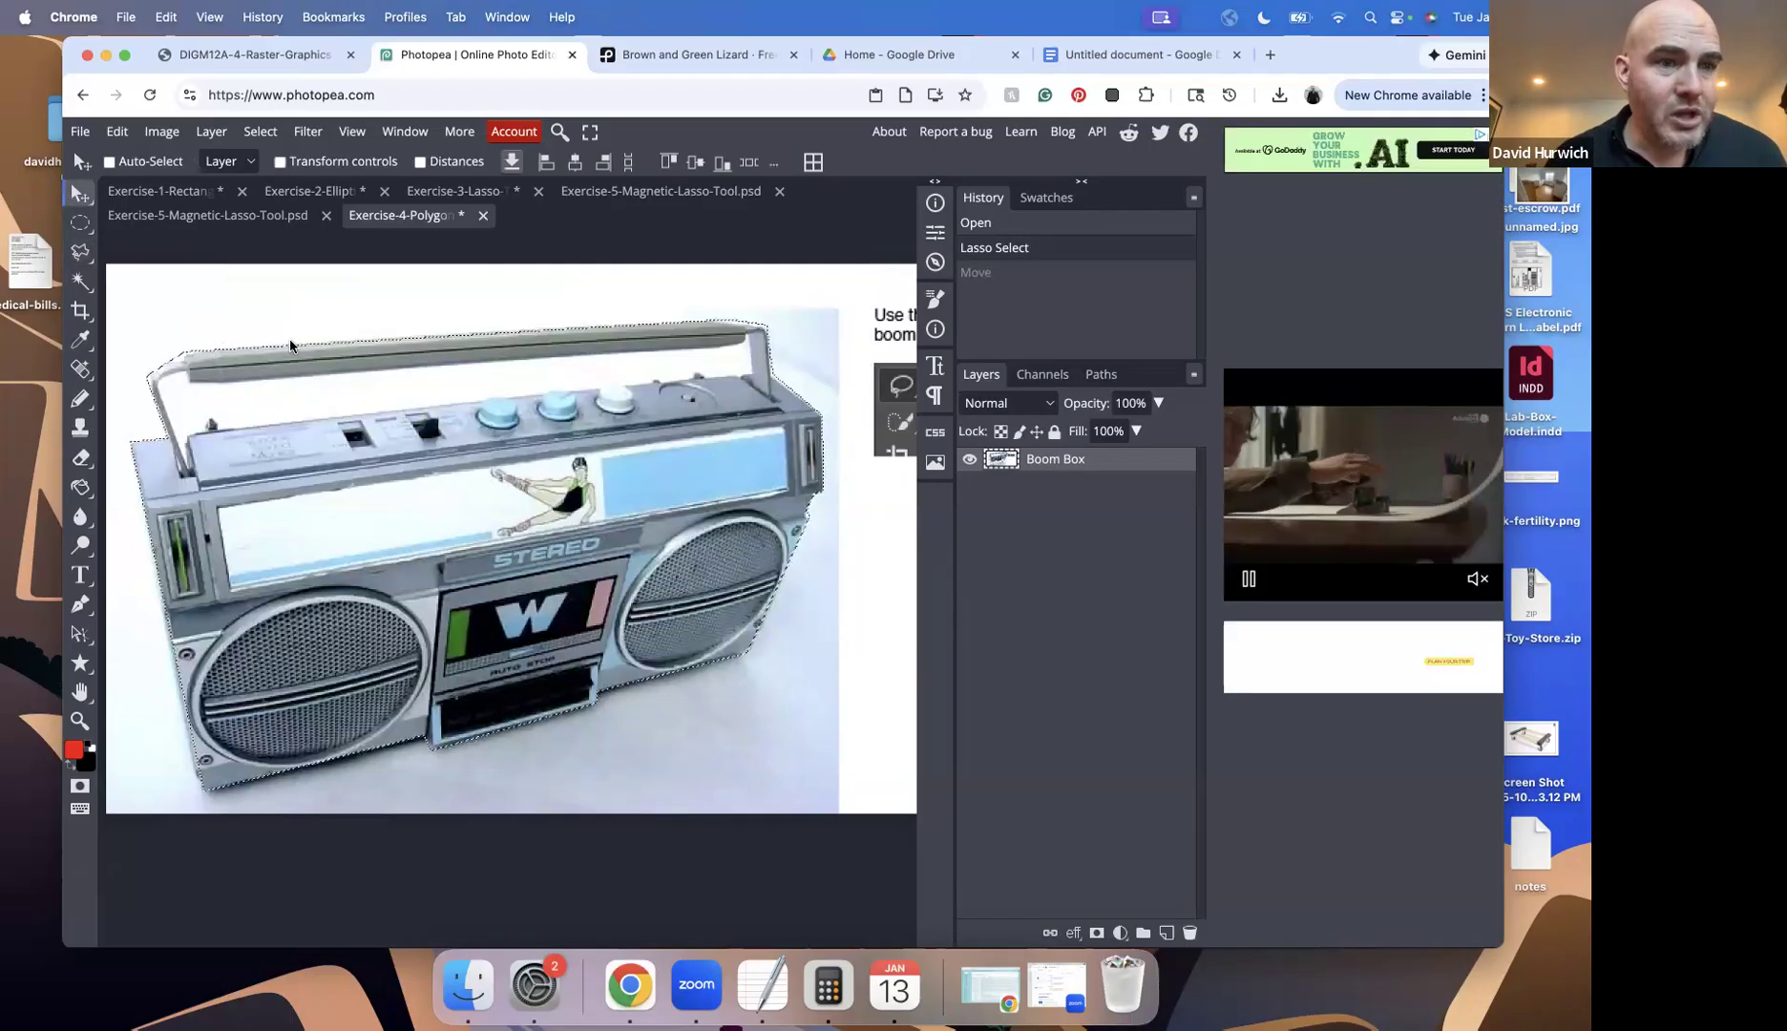
Subtract the background gap beneath the handle from the boom box selection with the Polygonal Lasso
left_click(80, 251)
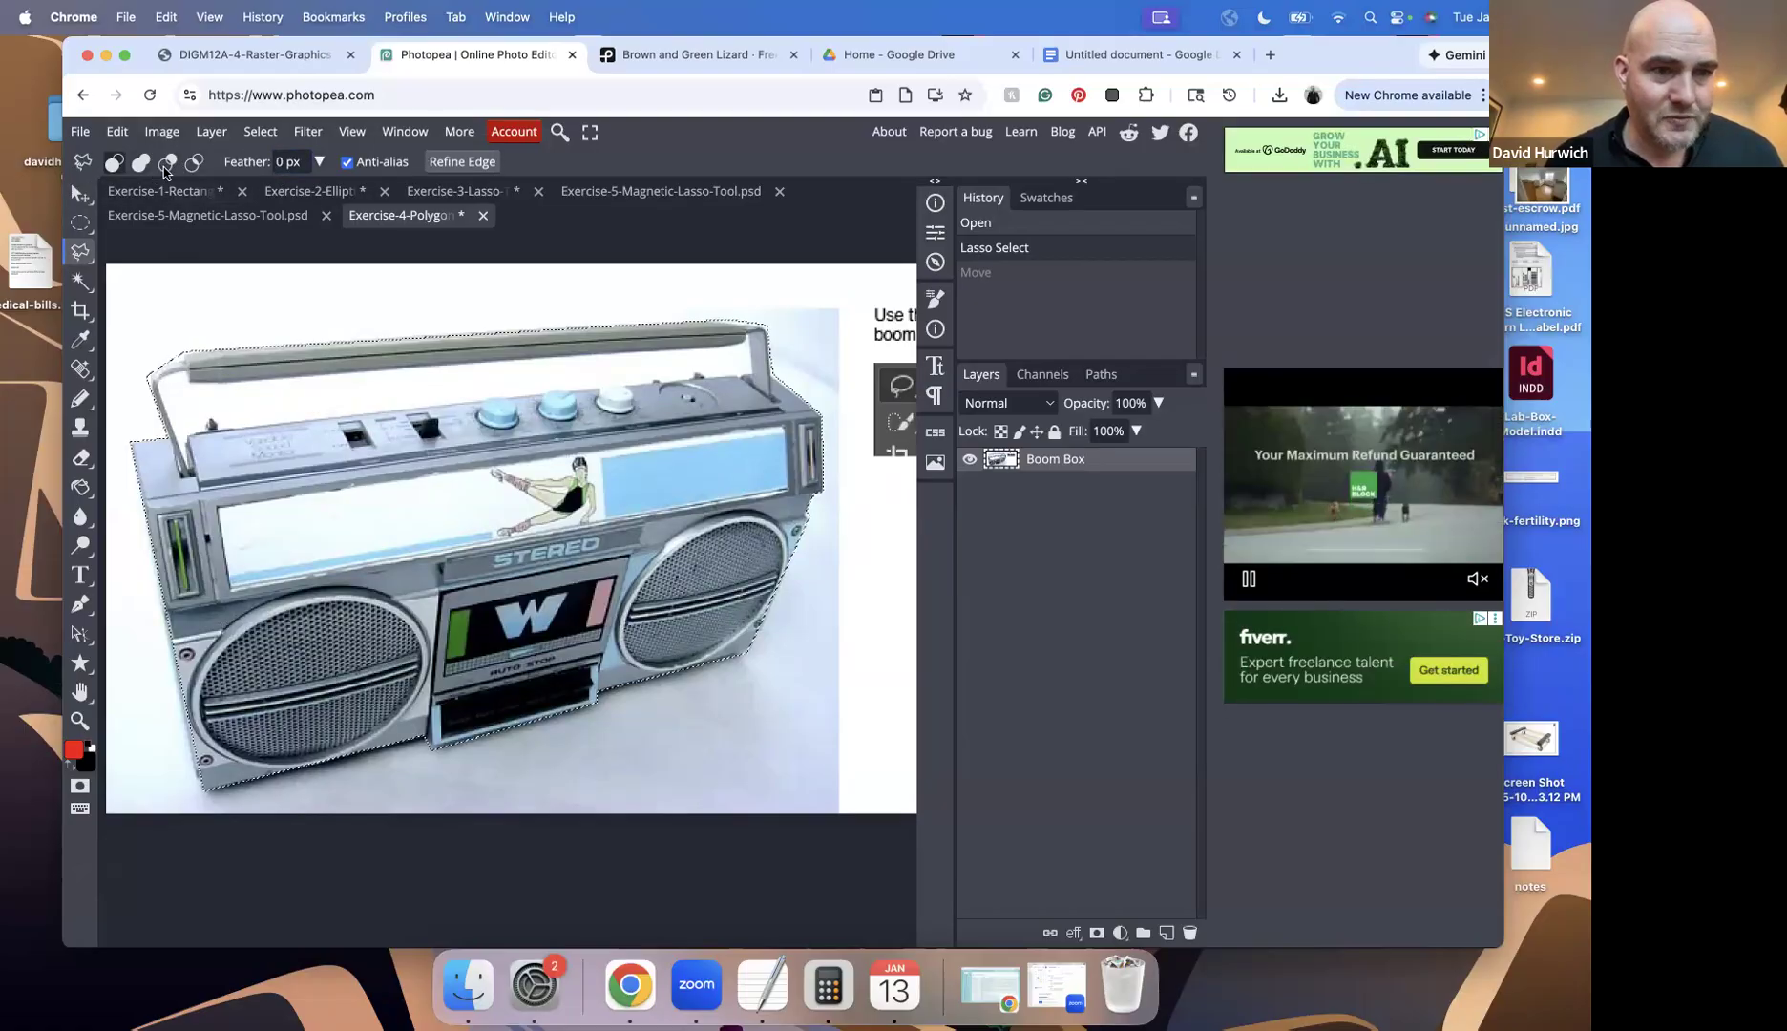
left_click(176, 420)
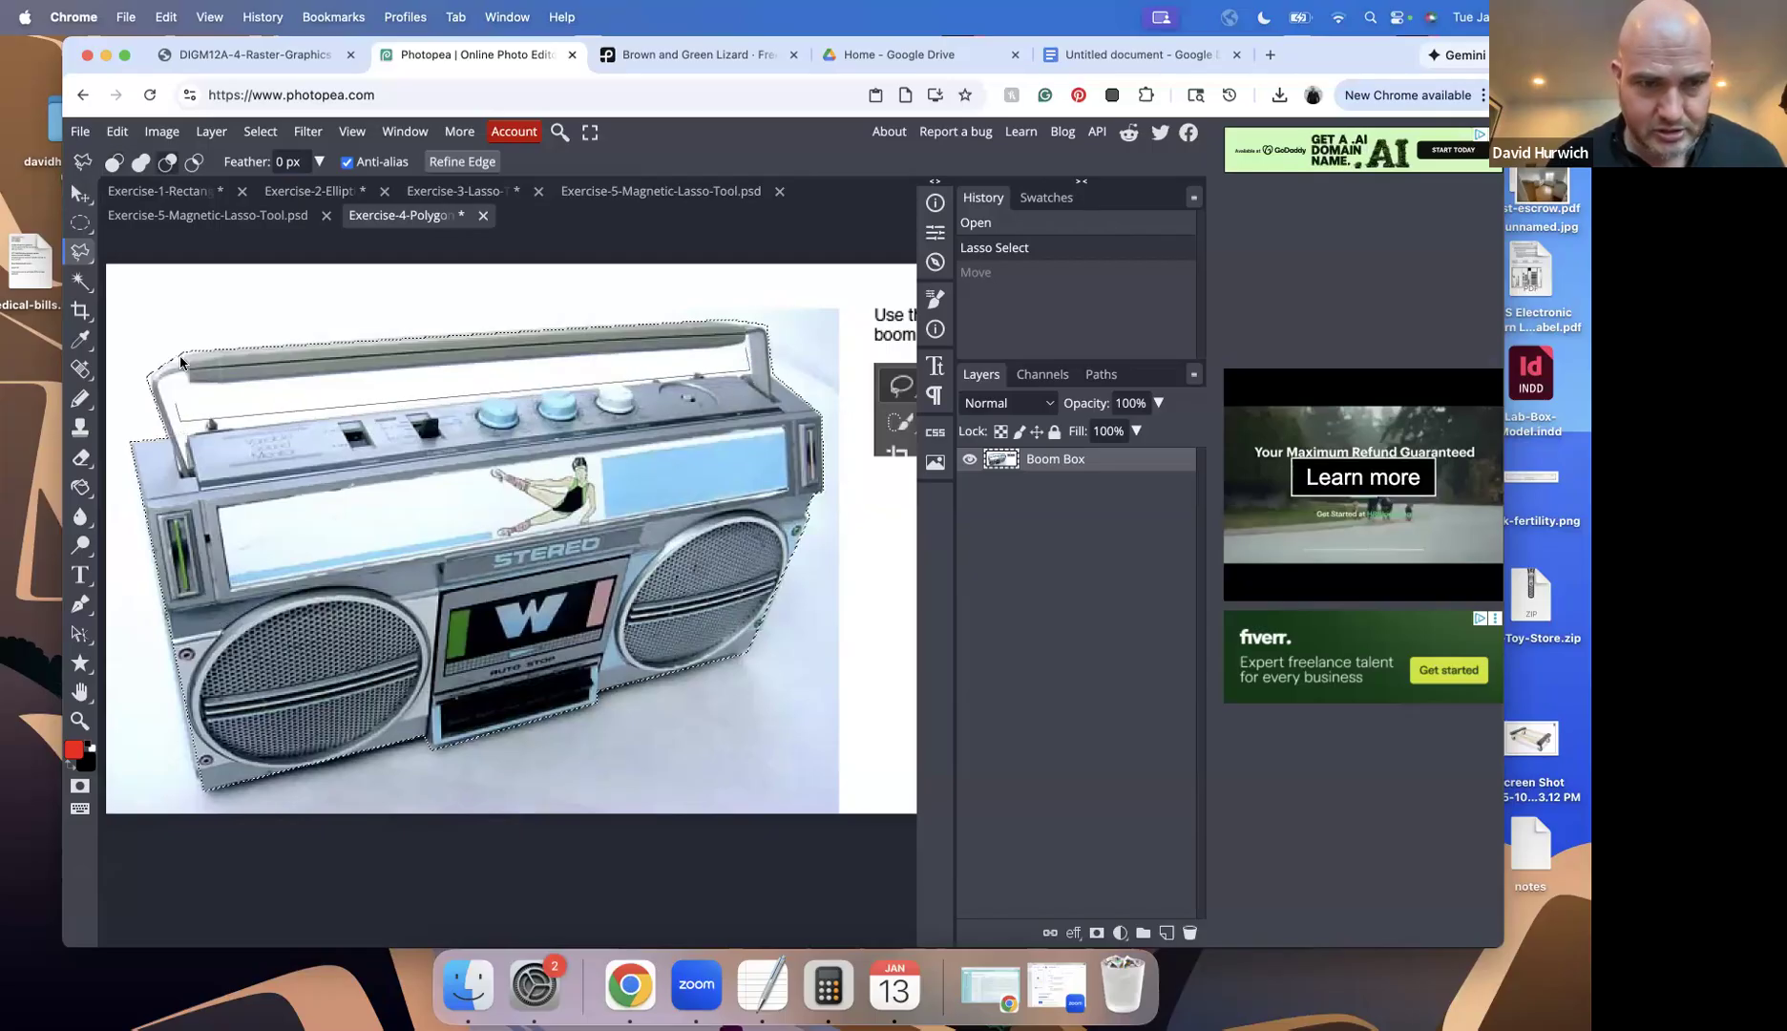
left_click(175, 406)
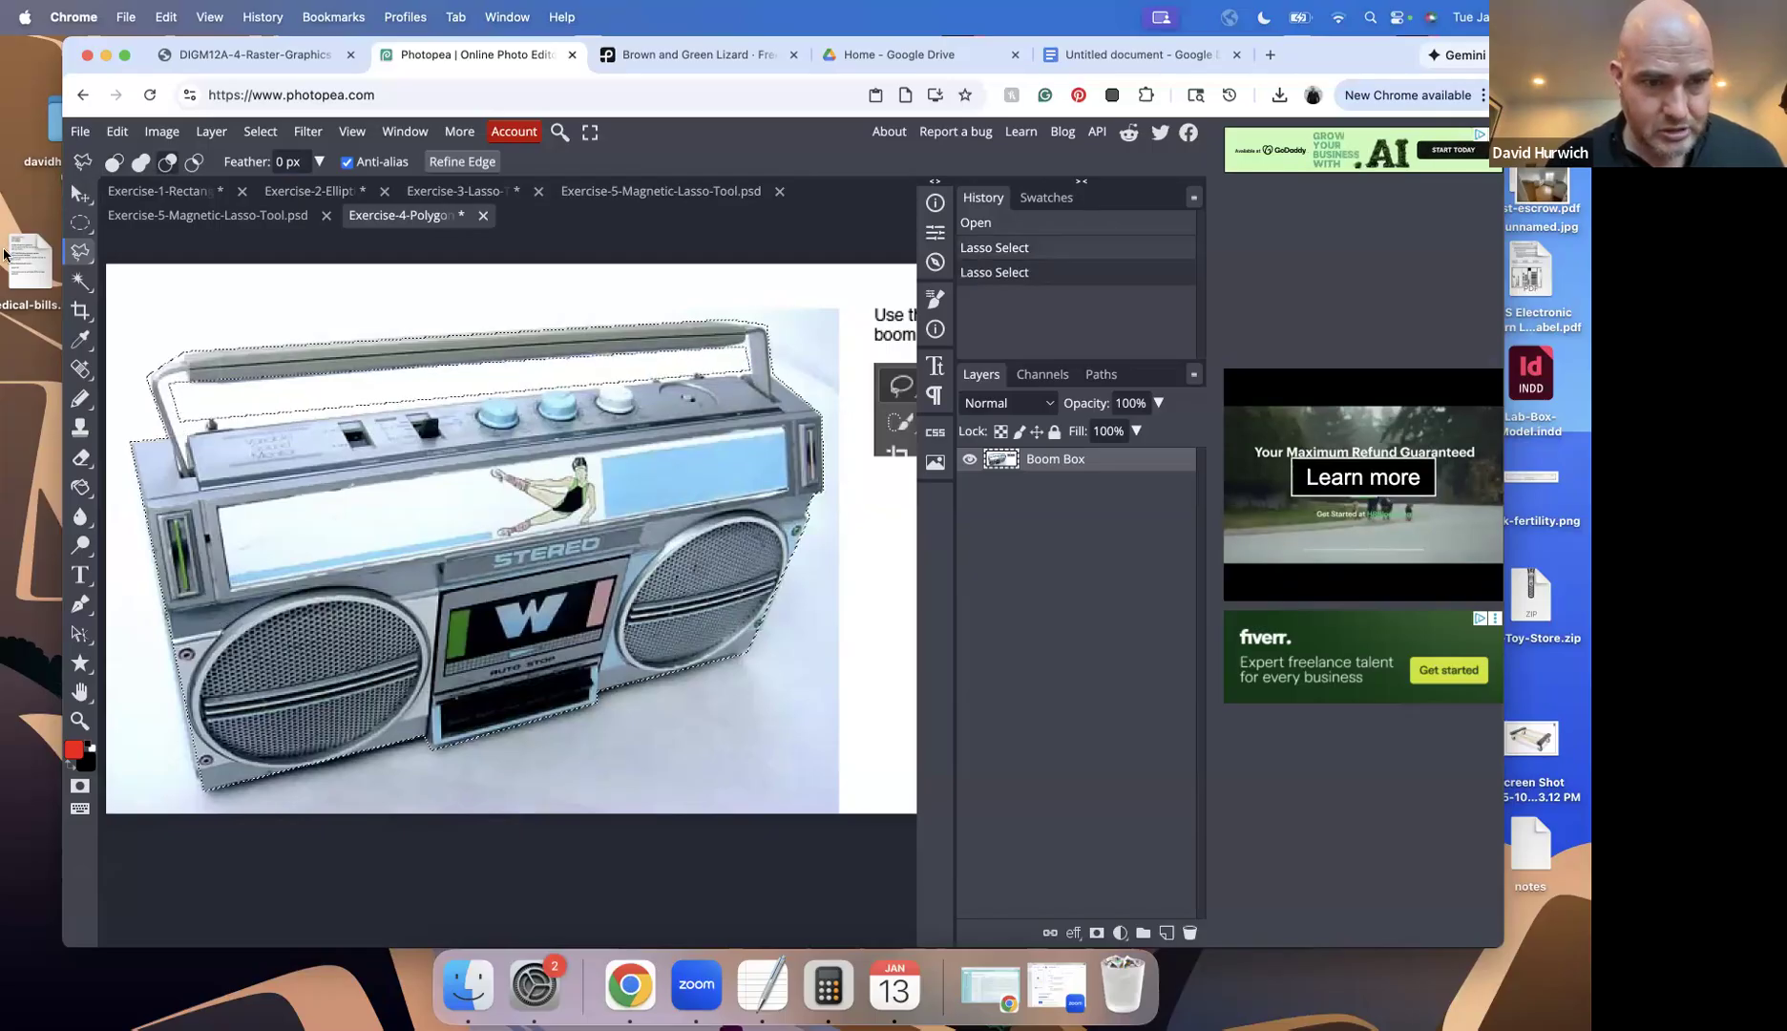
Try moving the boom box with the handle gap left out, undo the move and deselect
left_click(80, 194)
left_click_drag(244, 365, 492, 290)
key("ctrl+z")
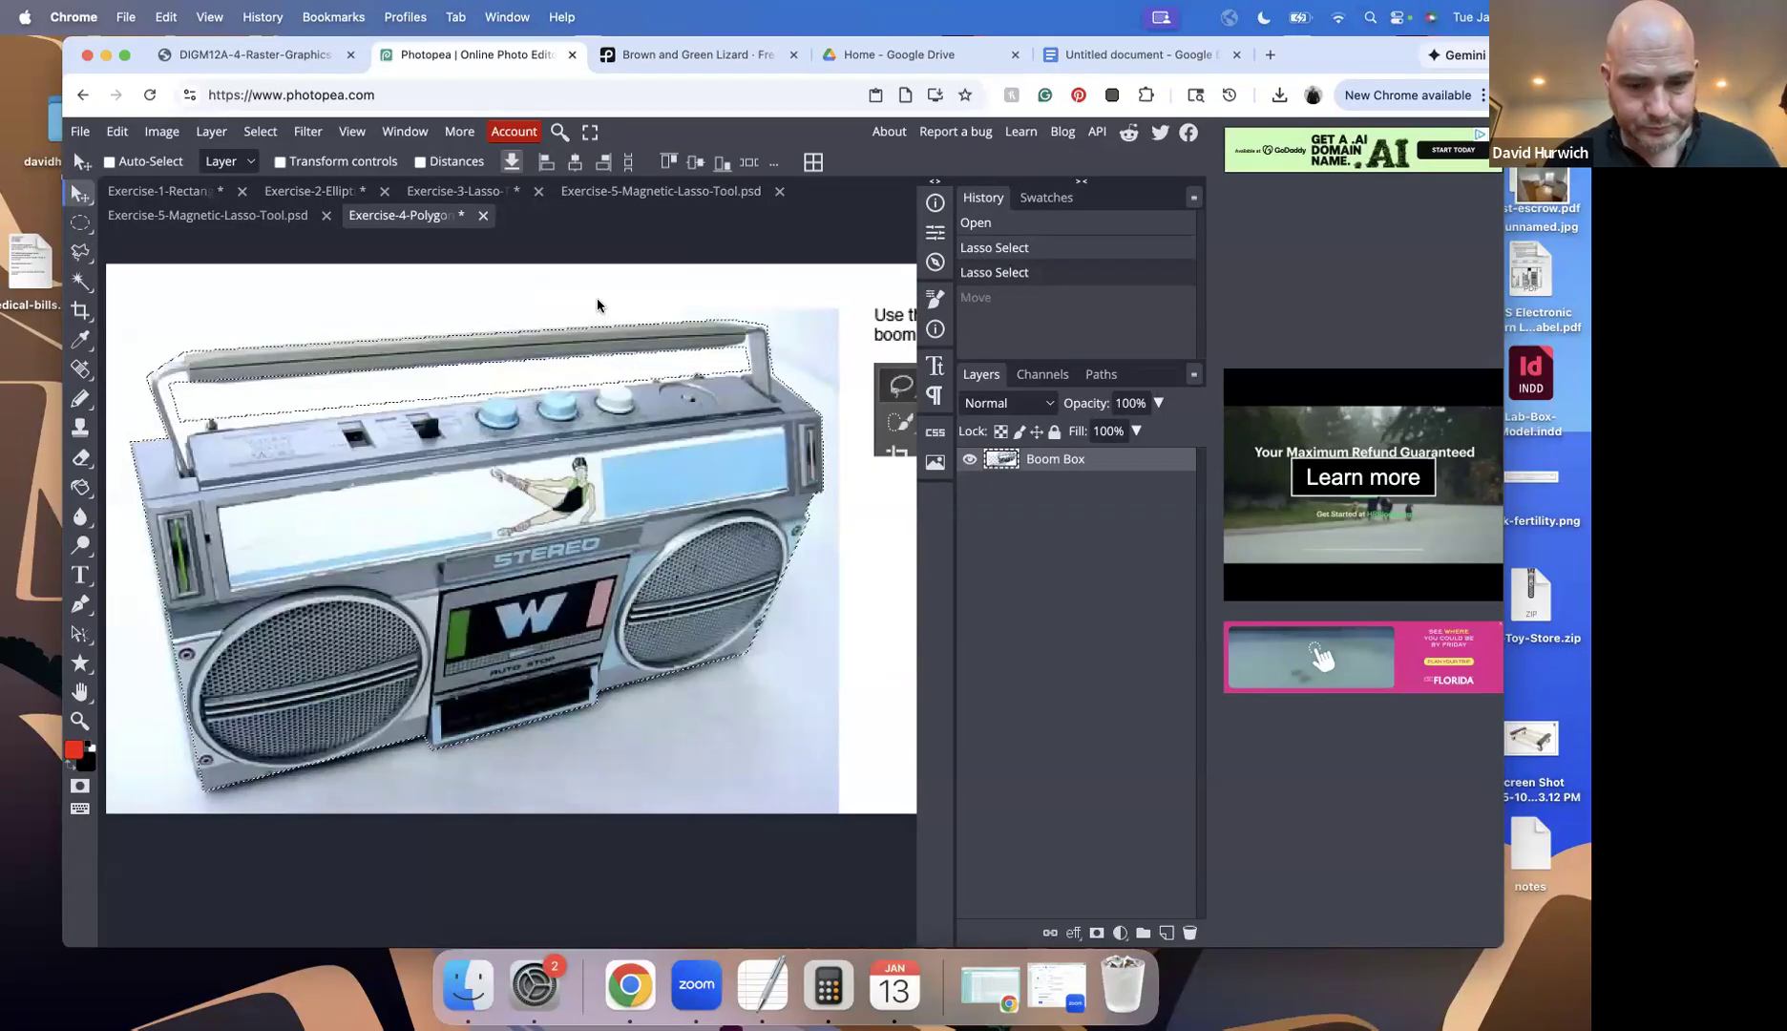
key("ctrl+d")
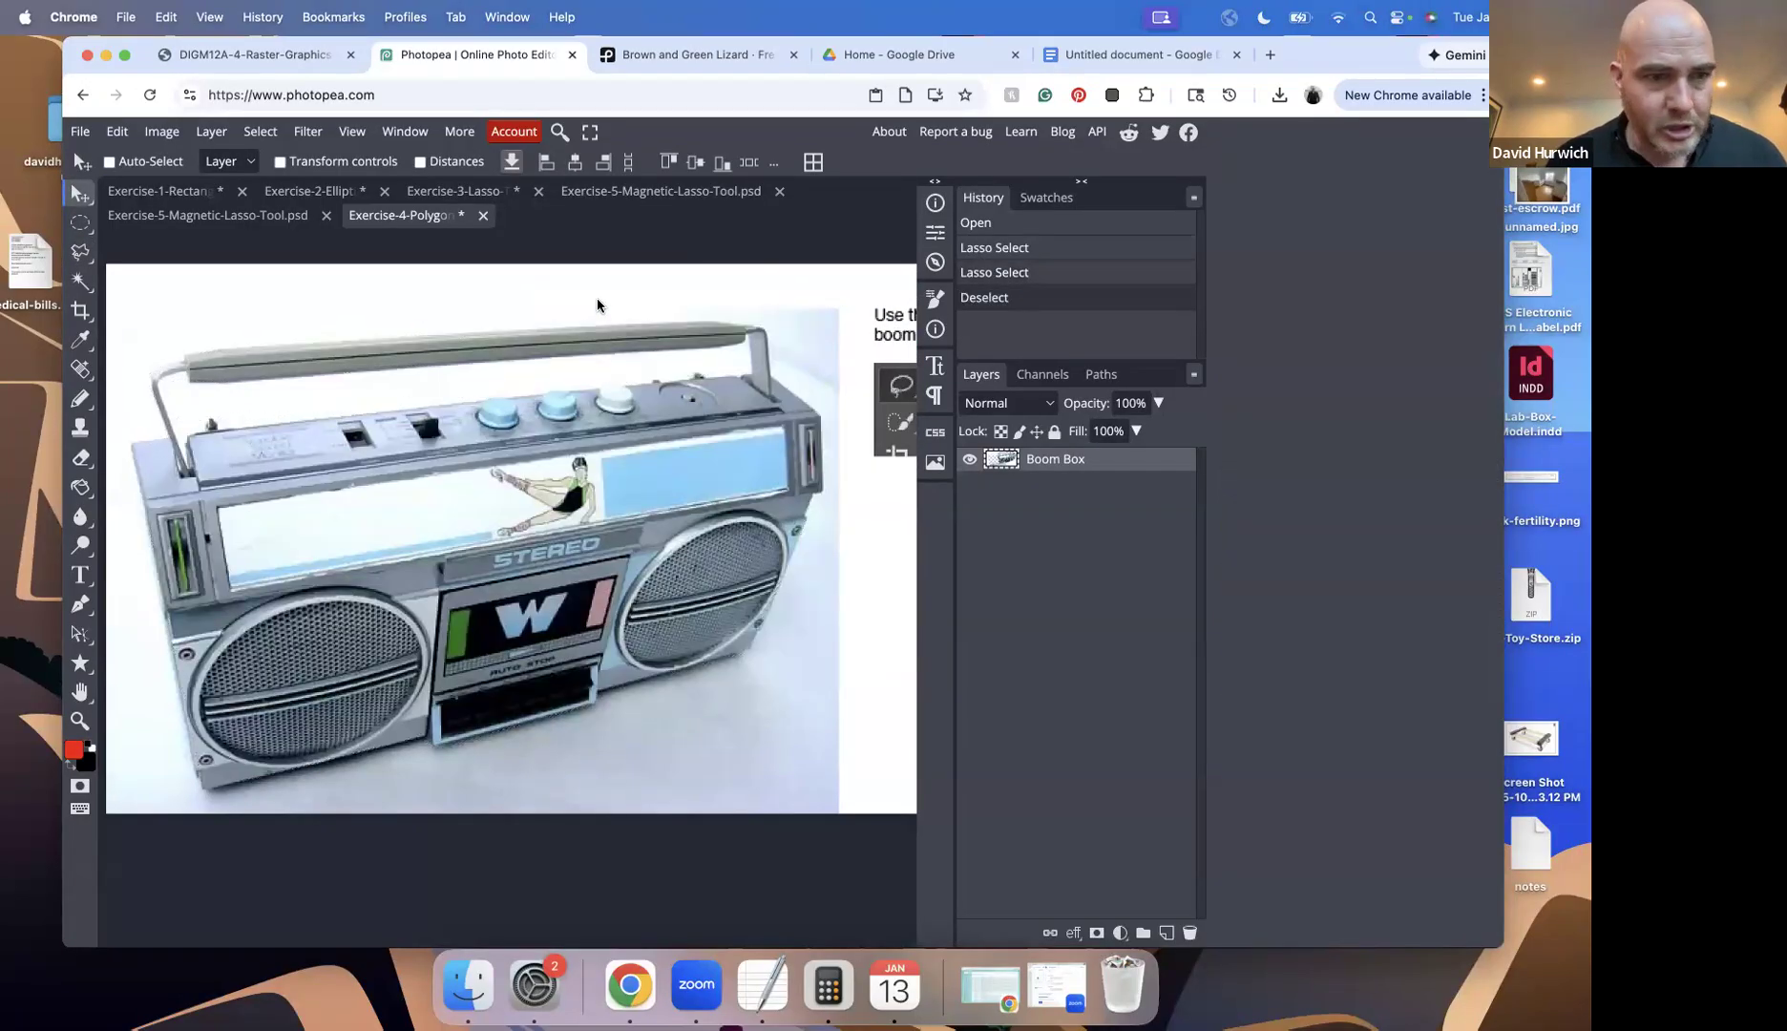
Outline the boom box with the Polygonal Lasso from its lower-left corner along the bottom and right side, closing early at the handle's right end
left_click(80, 252)
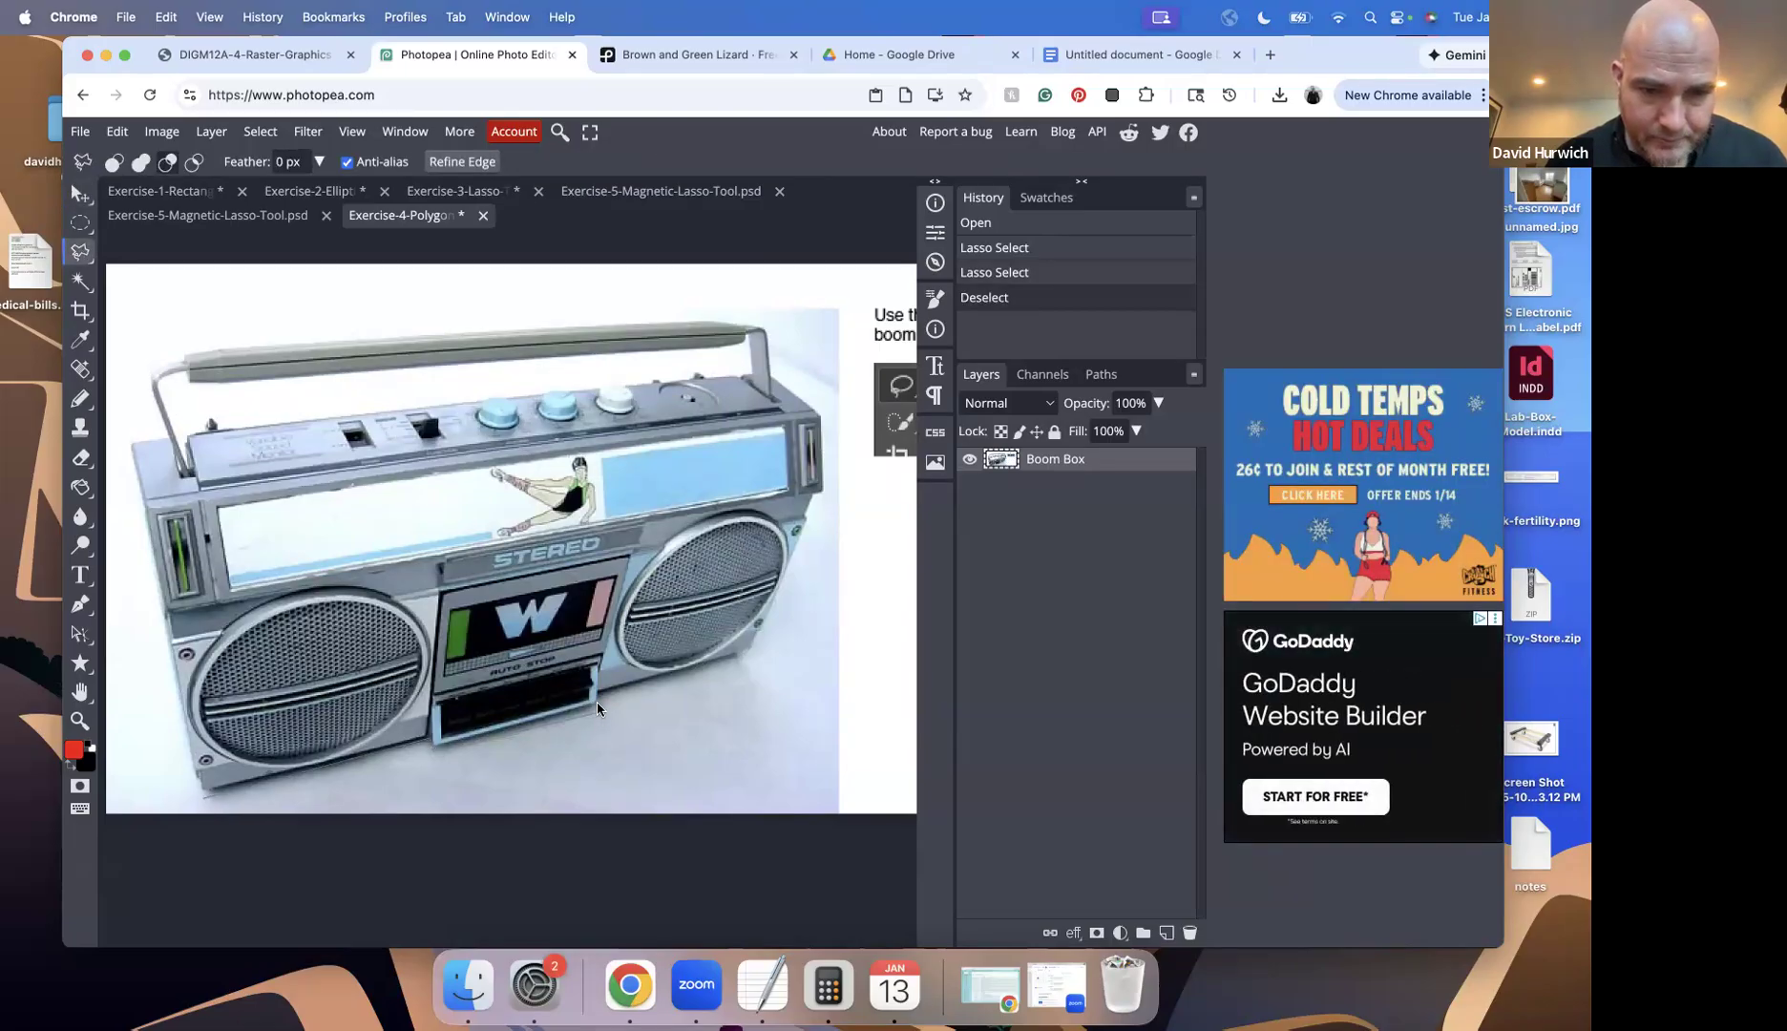
left_click(746, 652)
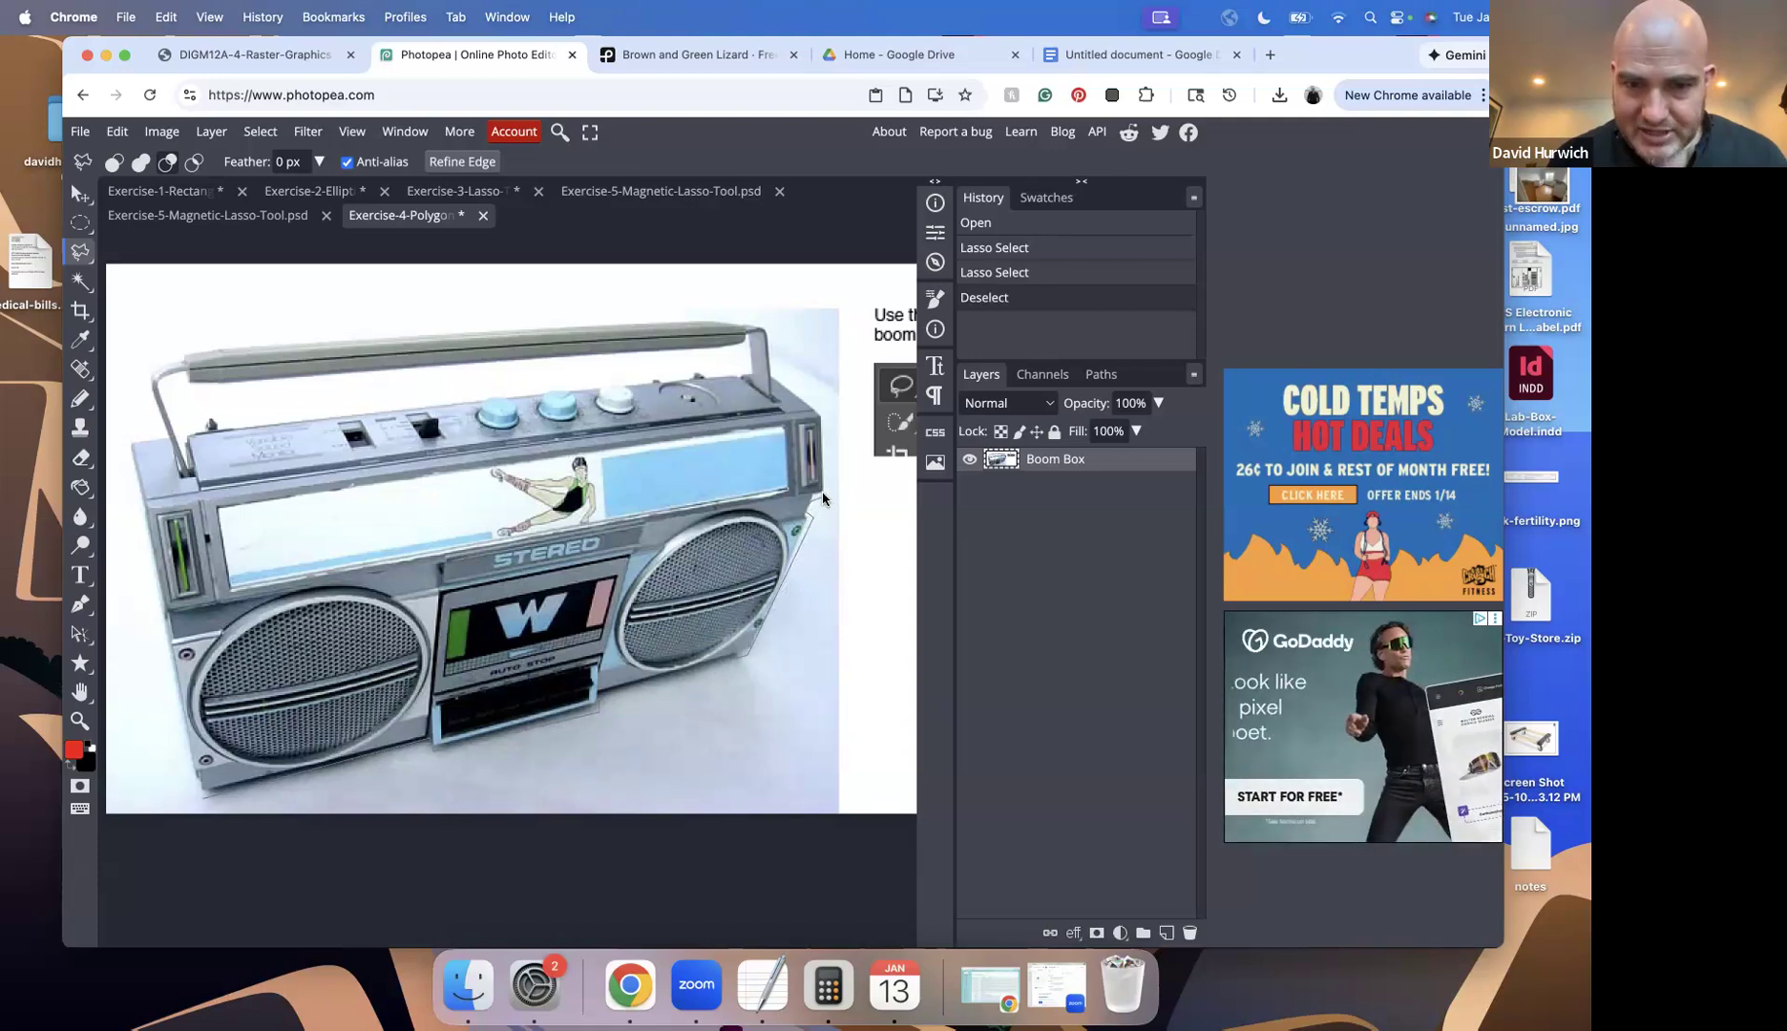
left_click(824, 392)
left_click(783, 372)
left_click(766, 310)
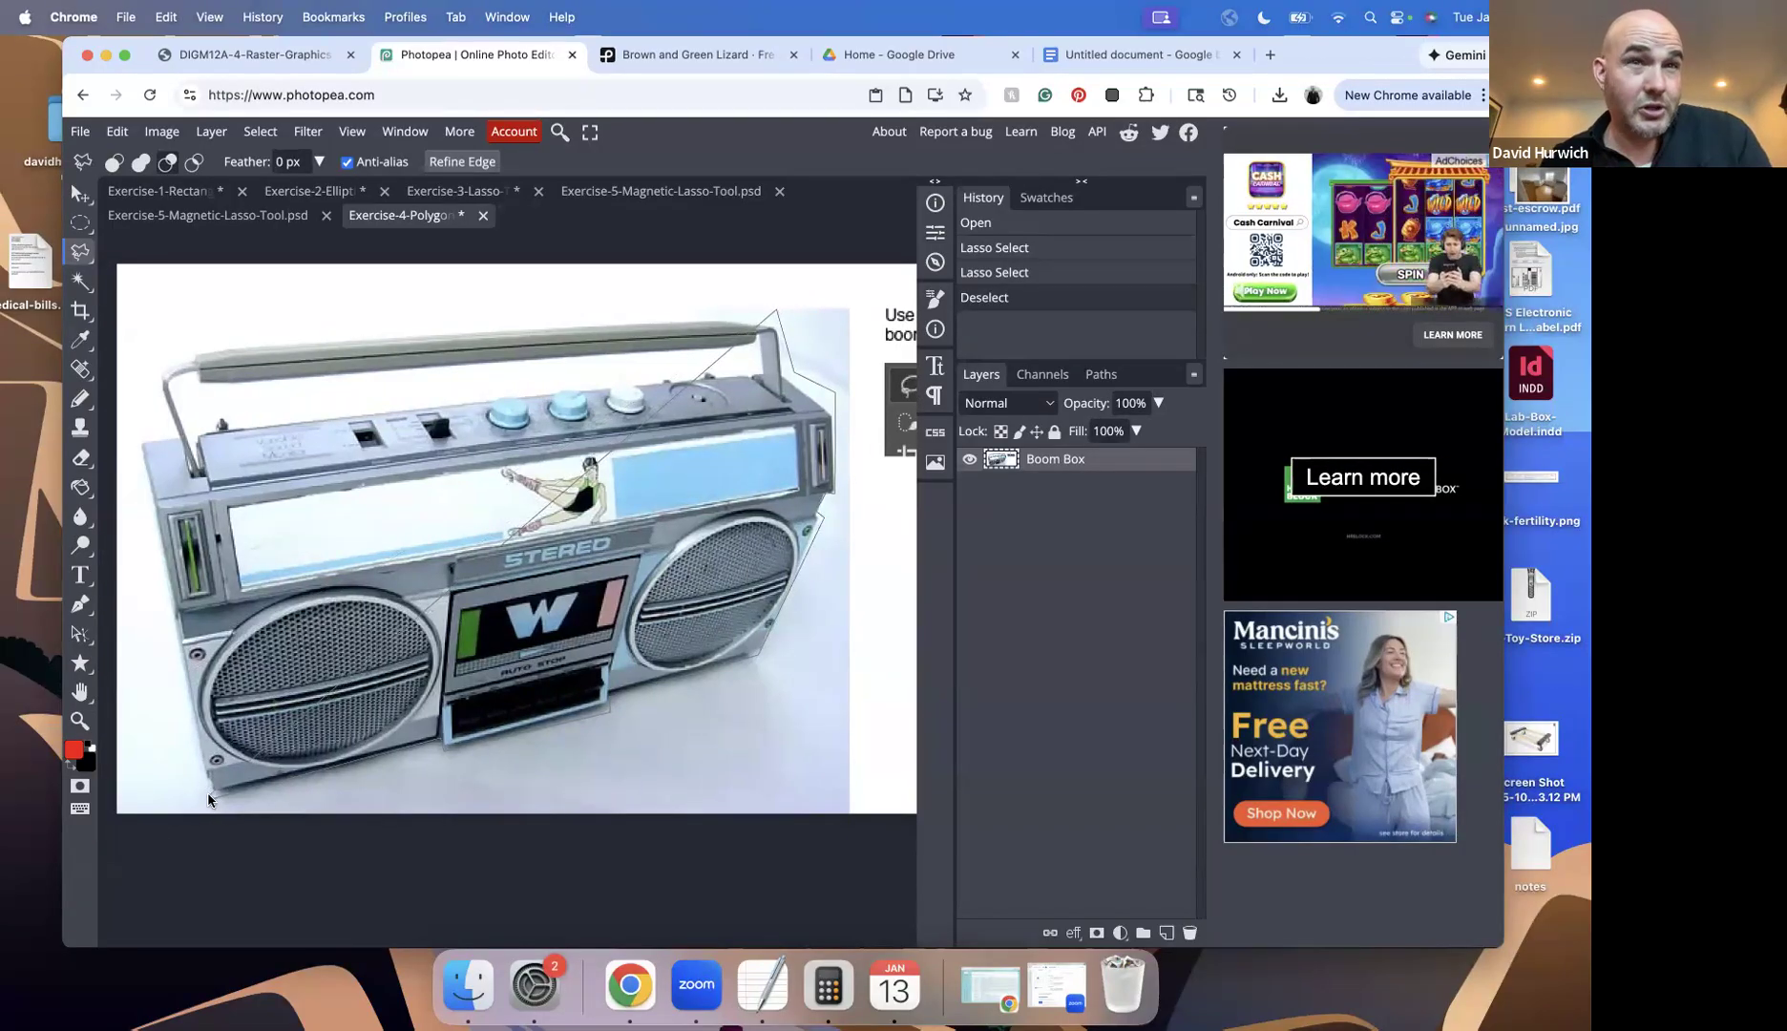
left_click(774, 315)
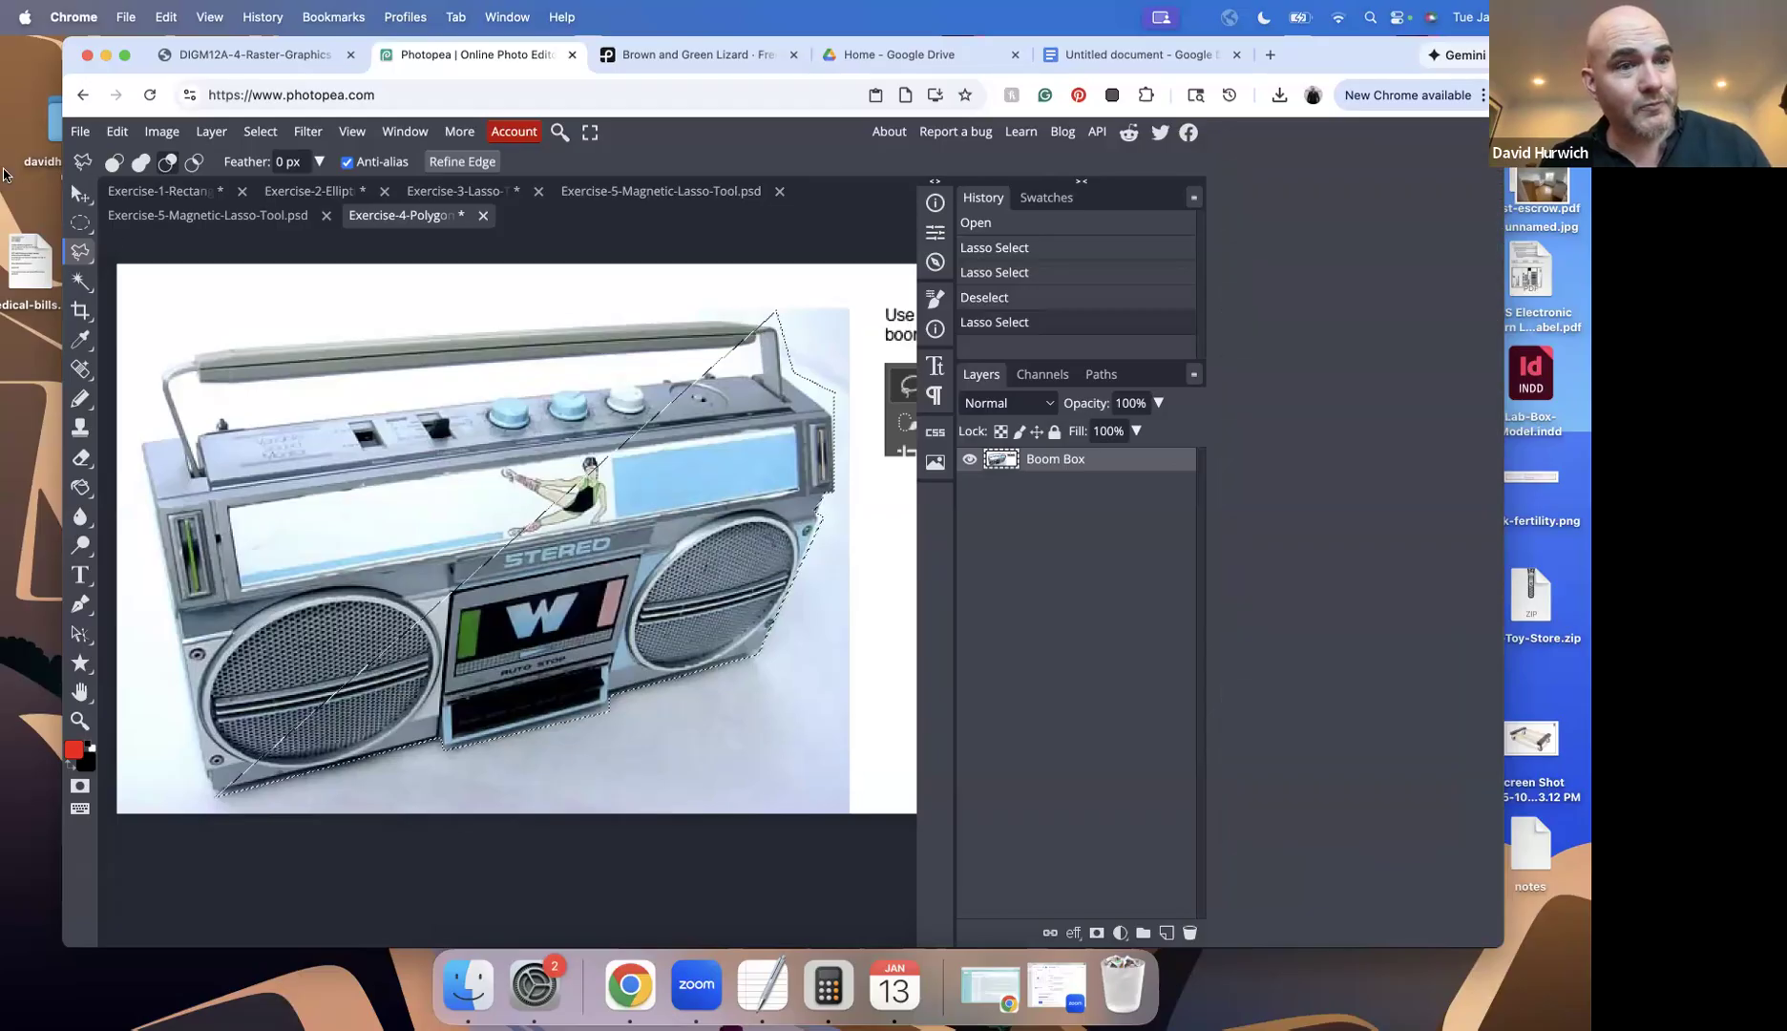
Try moving the partly selected boom box up and to the left, and undo the move
left_click(80, 193)
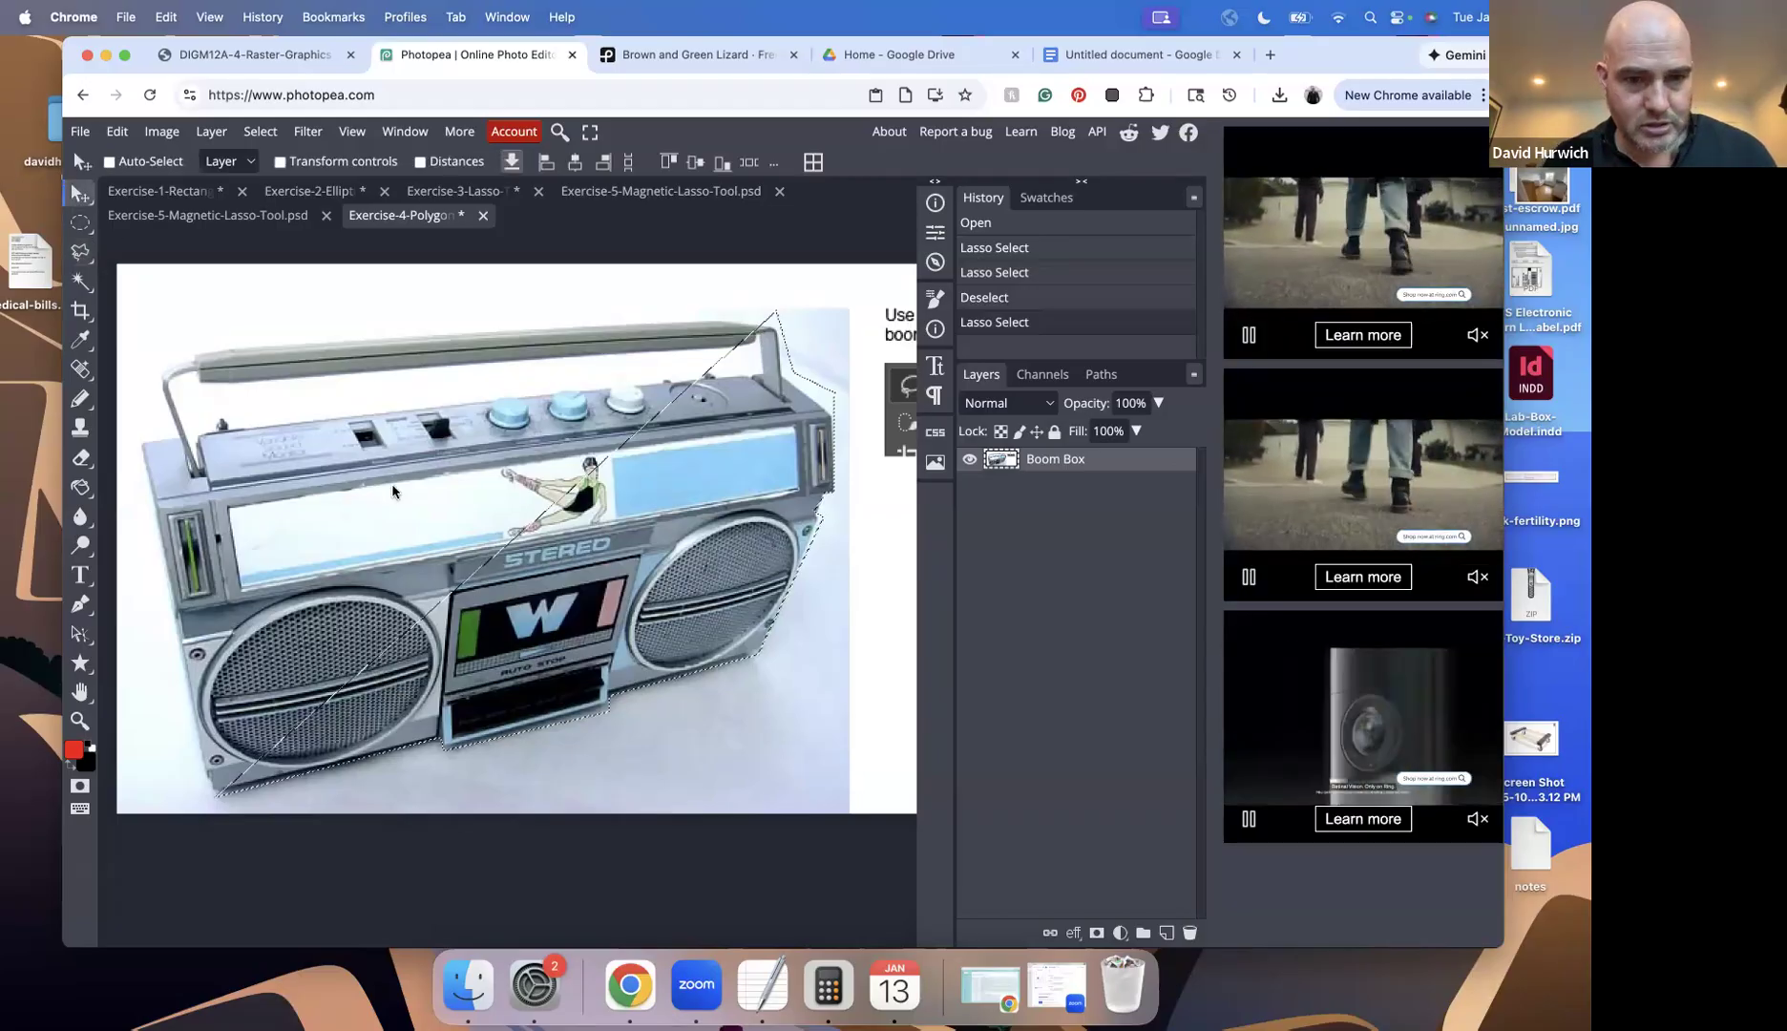
left_click_drag(489, 623, 380, 484)
key("super+z")
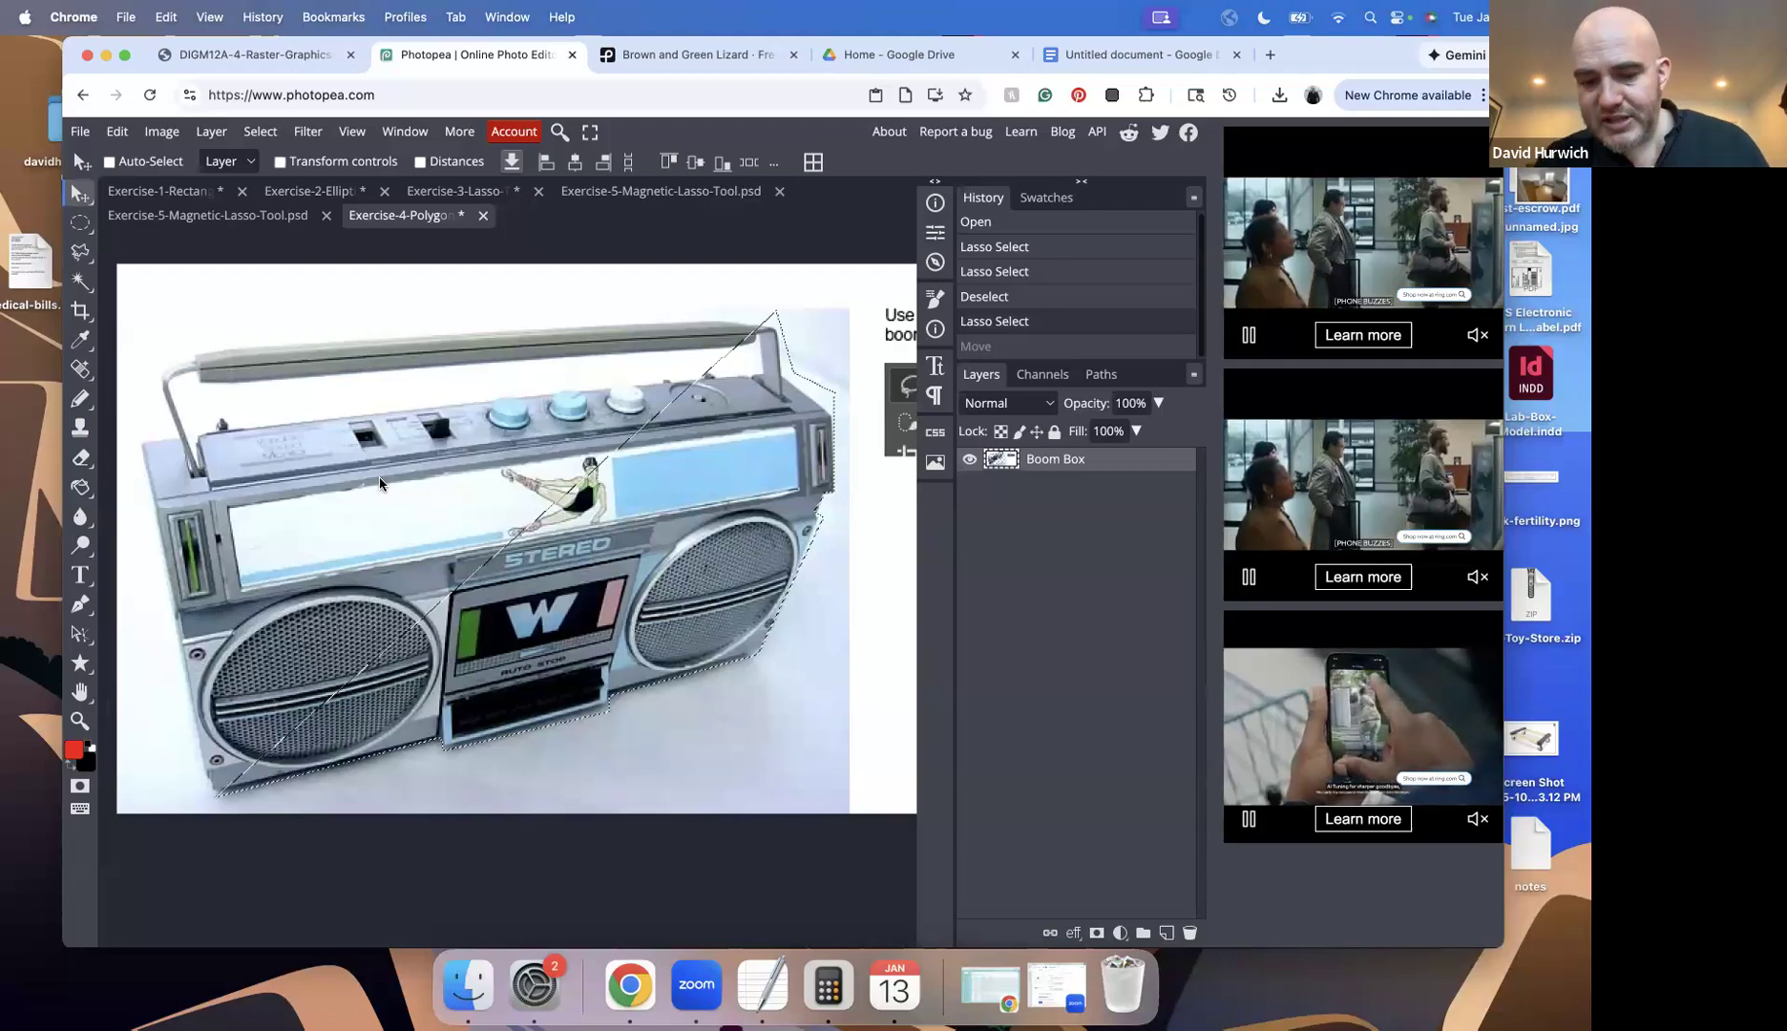
Open Exercise-5-Magnetic-Lasso-Tool.psd and choose the Magnetic Lasso Select tool
key("super")
key("super+o")
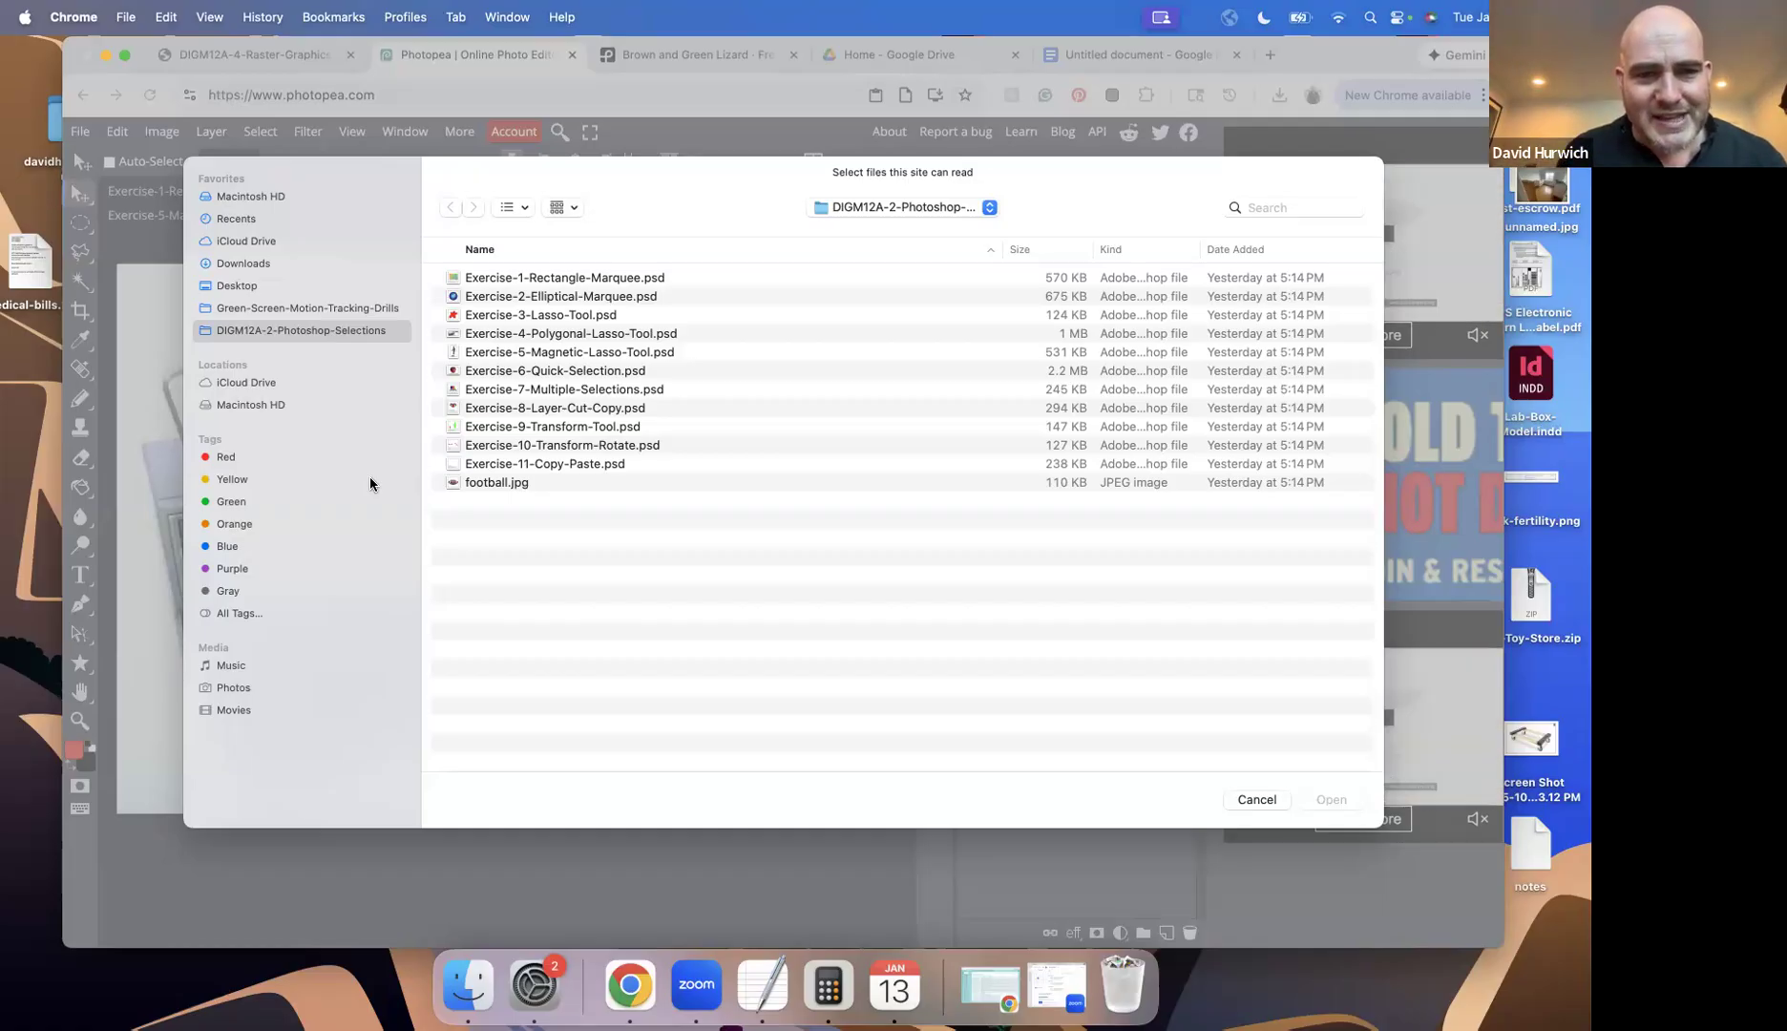
left_click(534, 351)
double_click(533, 351)
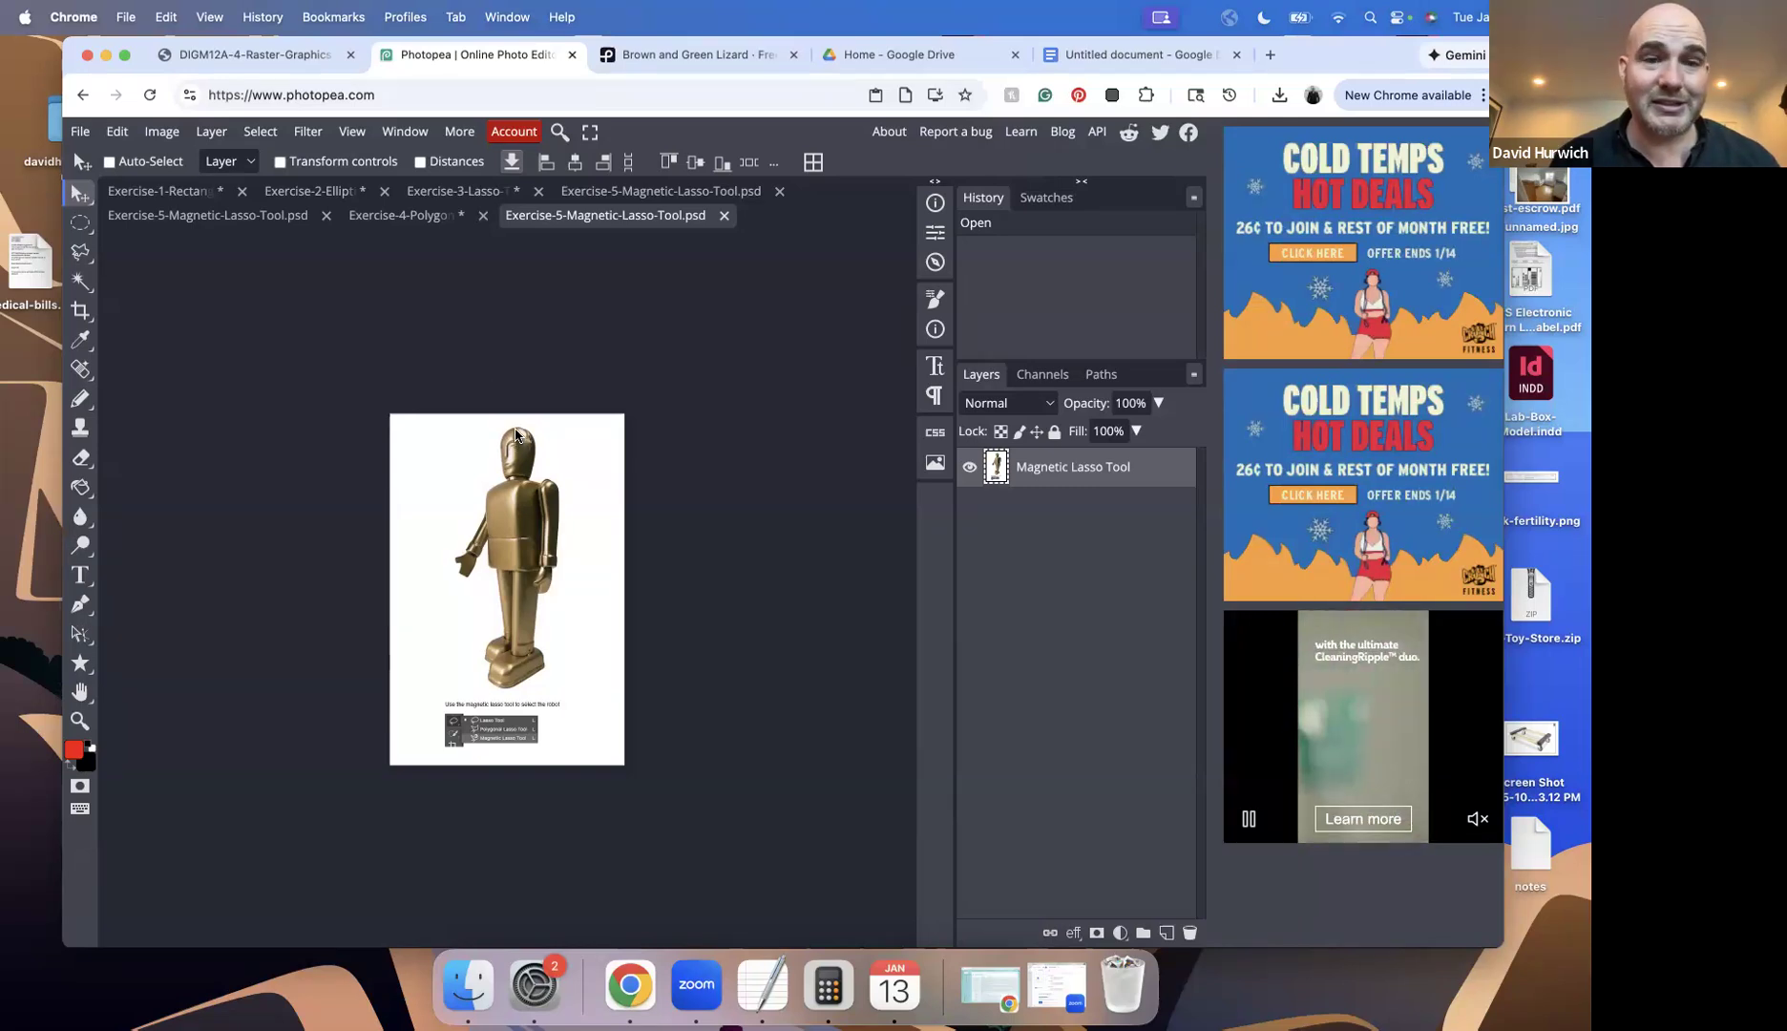
right_click(81, 252)
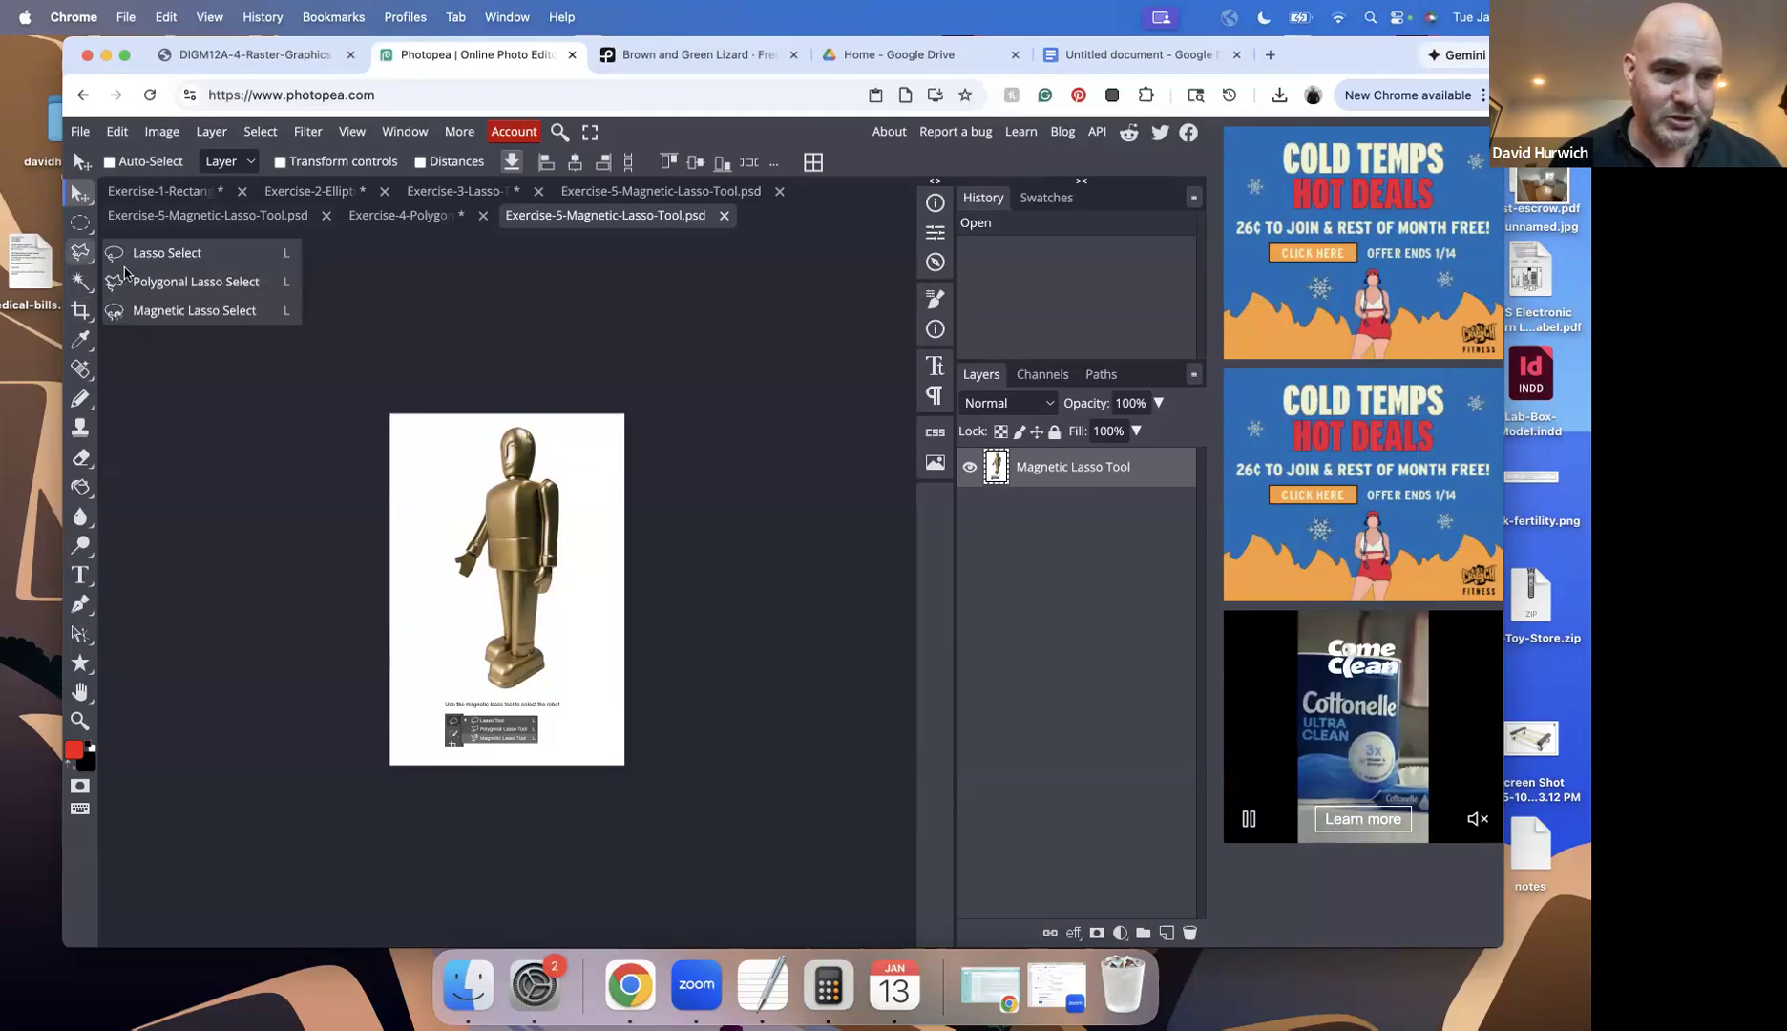
left_click(196, 311)
Switch to the DIGM12A-4-Raster-Graphics-Advanced PDF and read the Luminance Value slides on highlights, midtones and shadows
left_click(247, 55)
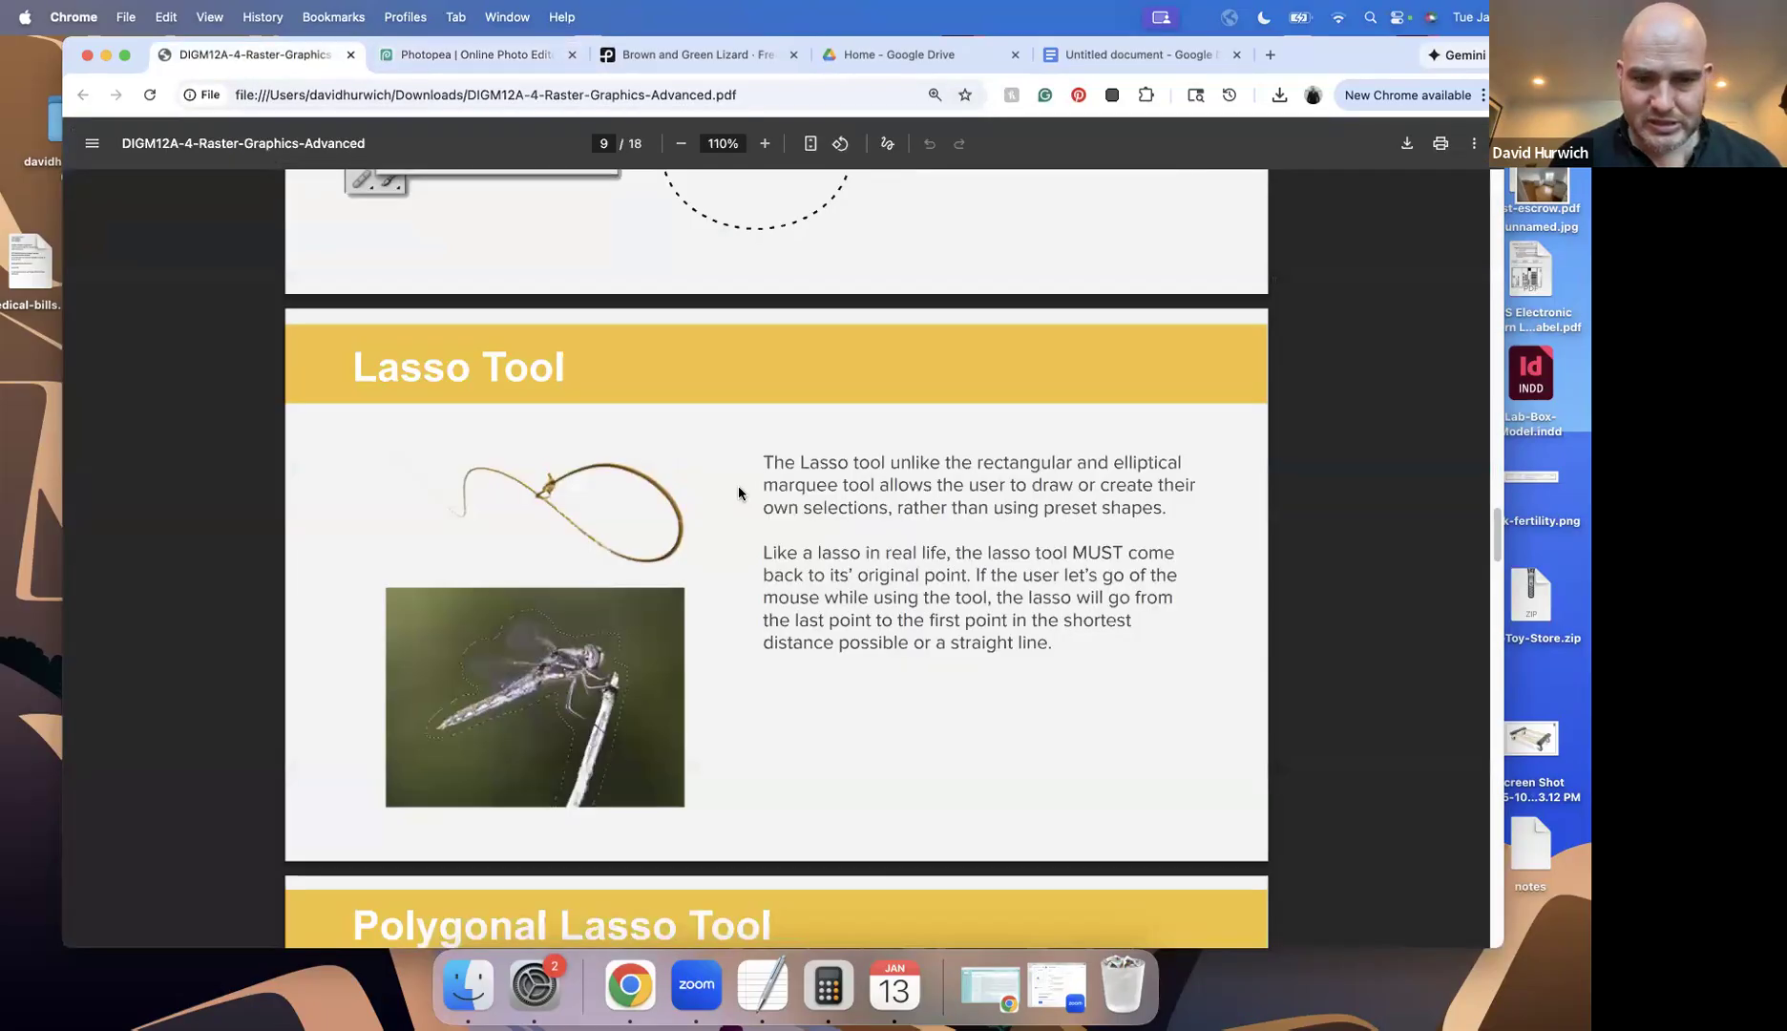
scroll(737, 481, "down", 3)
scroll(737, 481, "down", 4)
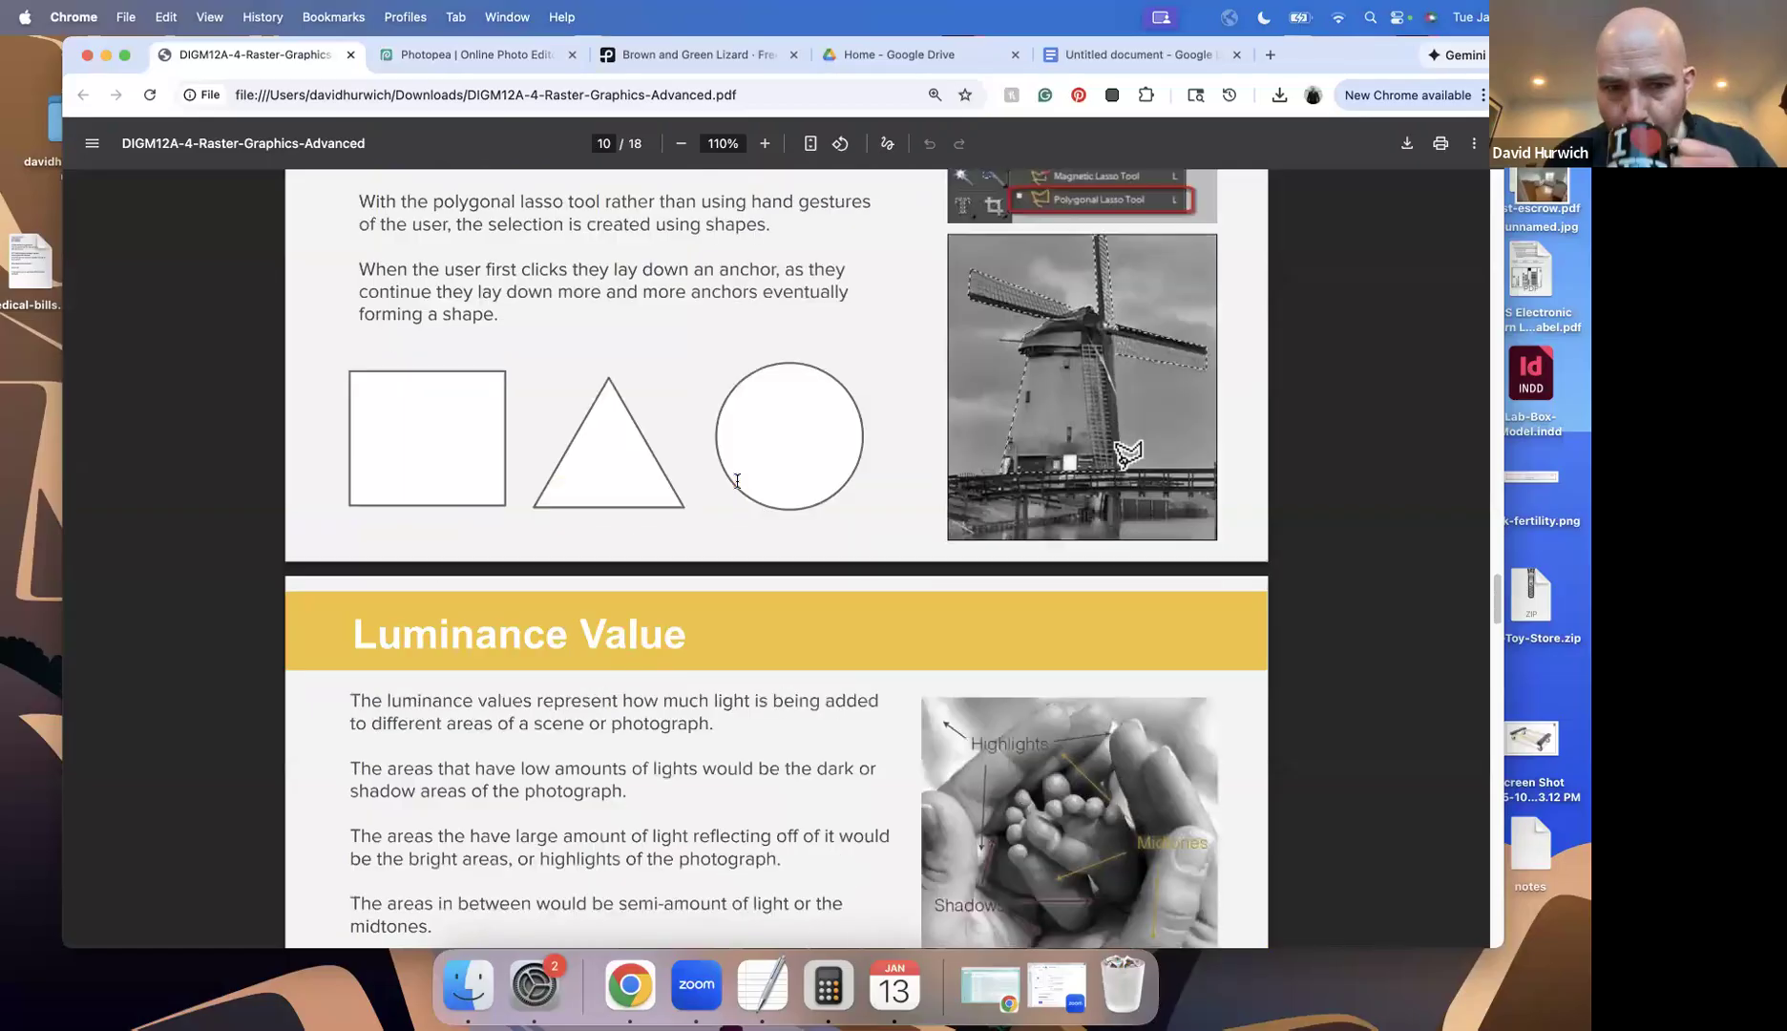
scroll(737, 481, "down", 3)
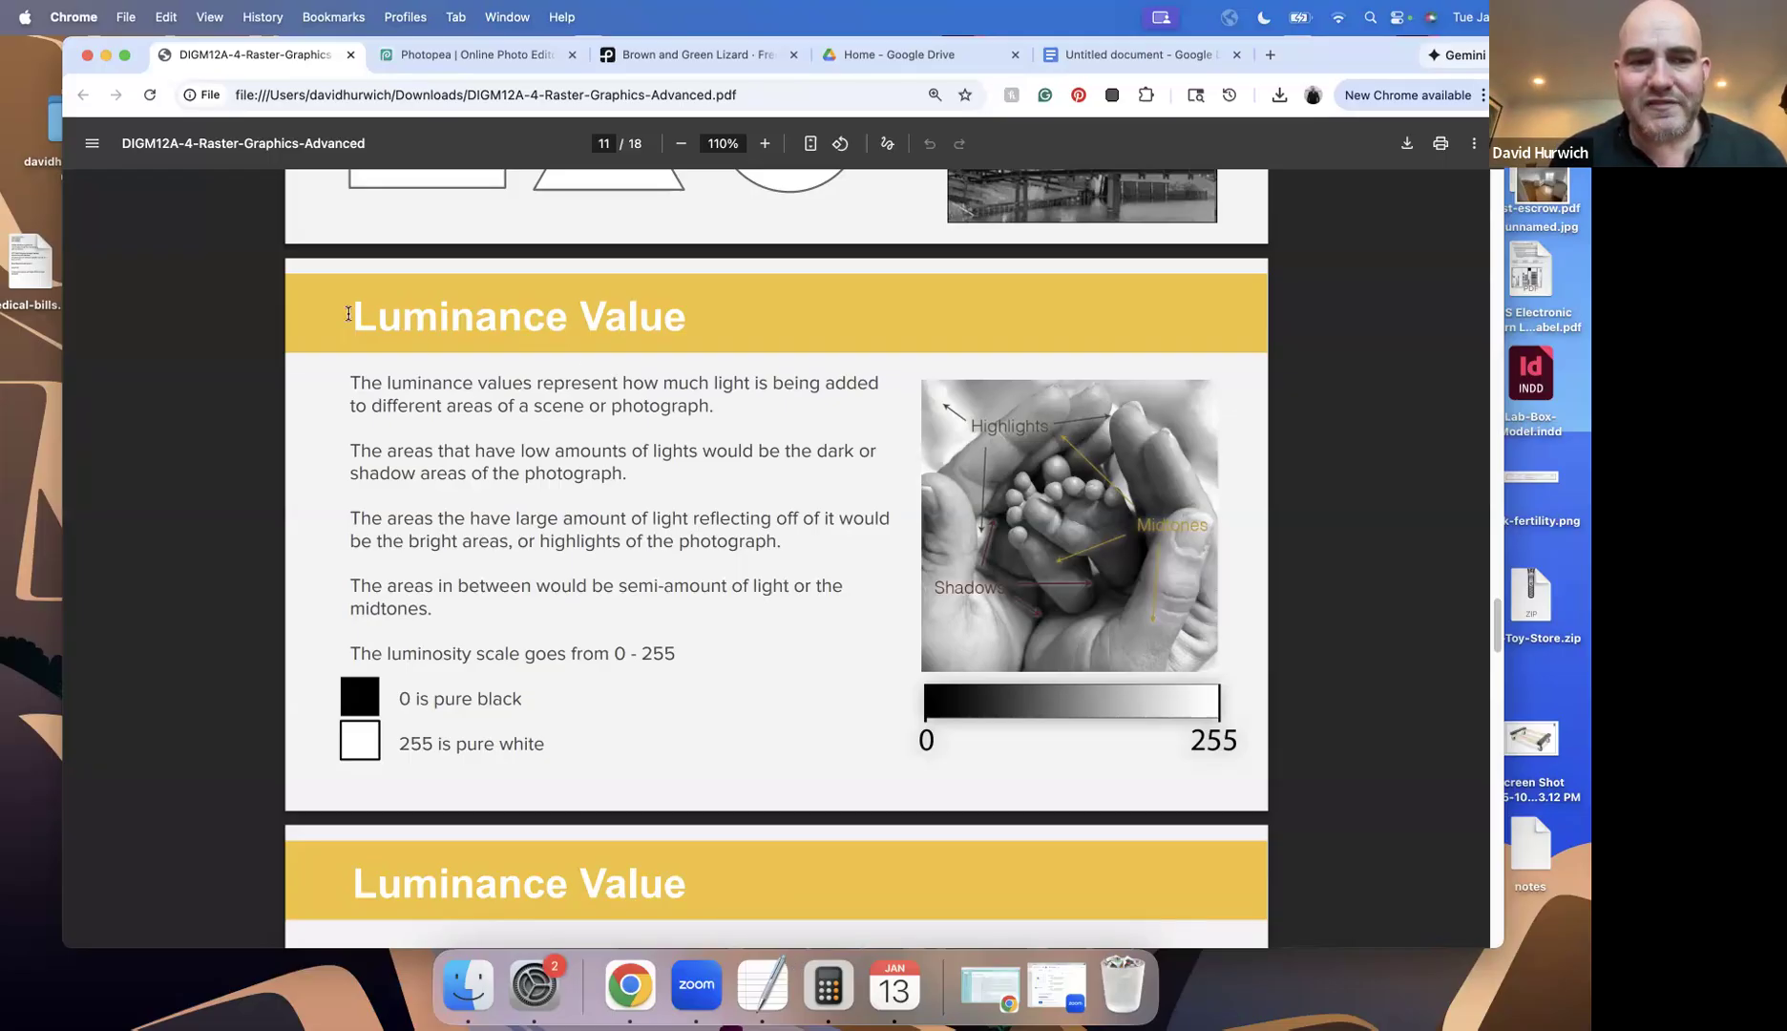
left_click_drag(349, 313, 717, 326)
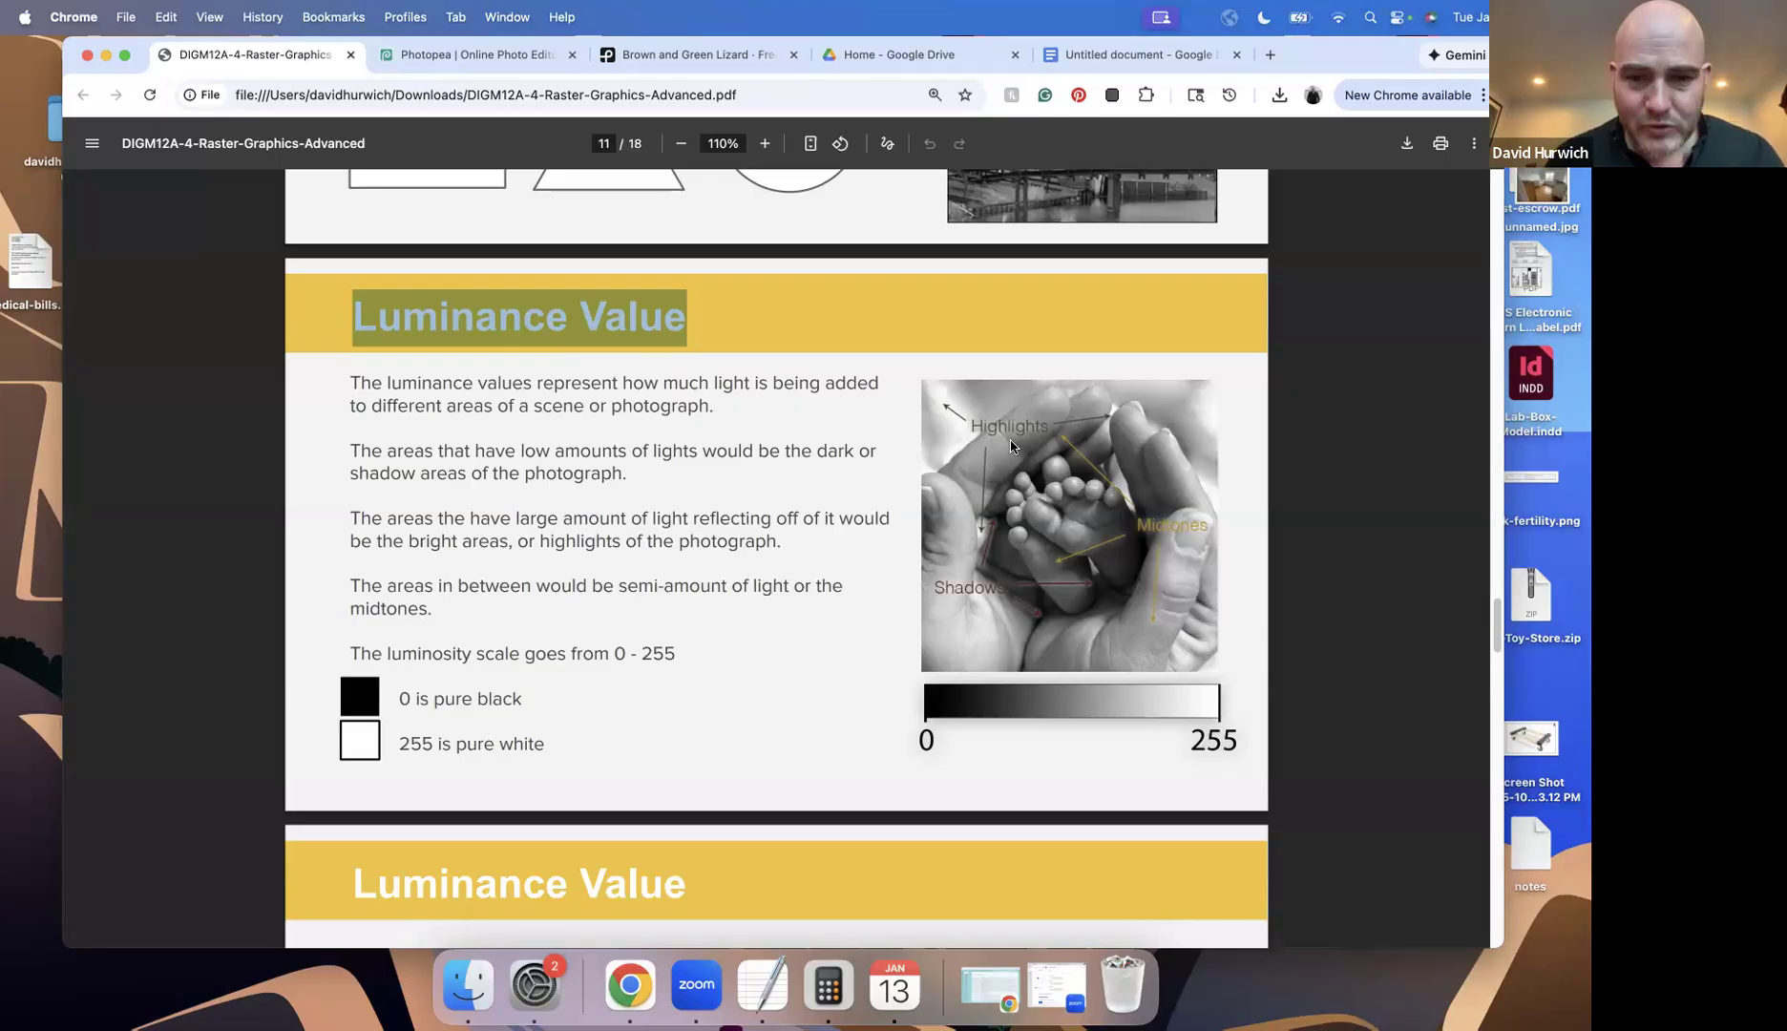
scroll(1011, 445, "down", 1)
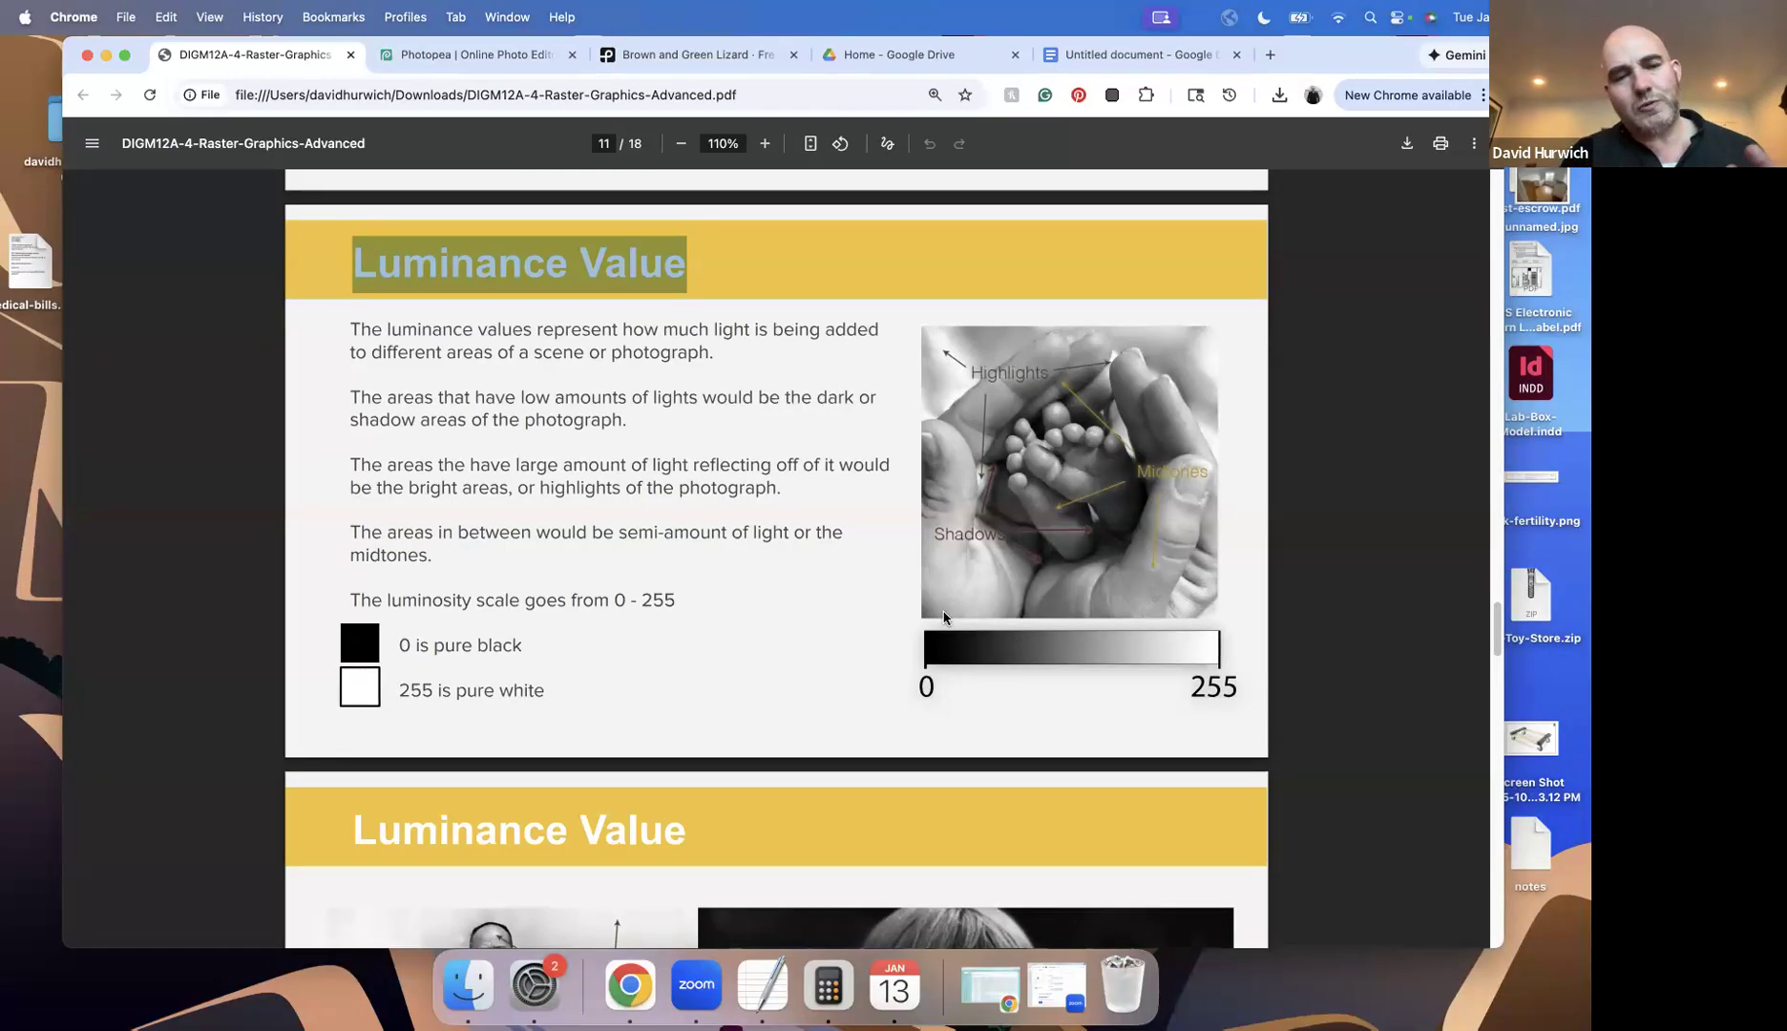
scroll(942, 618, "down", 10)
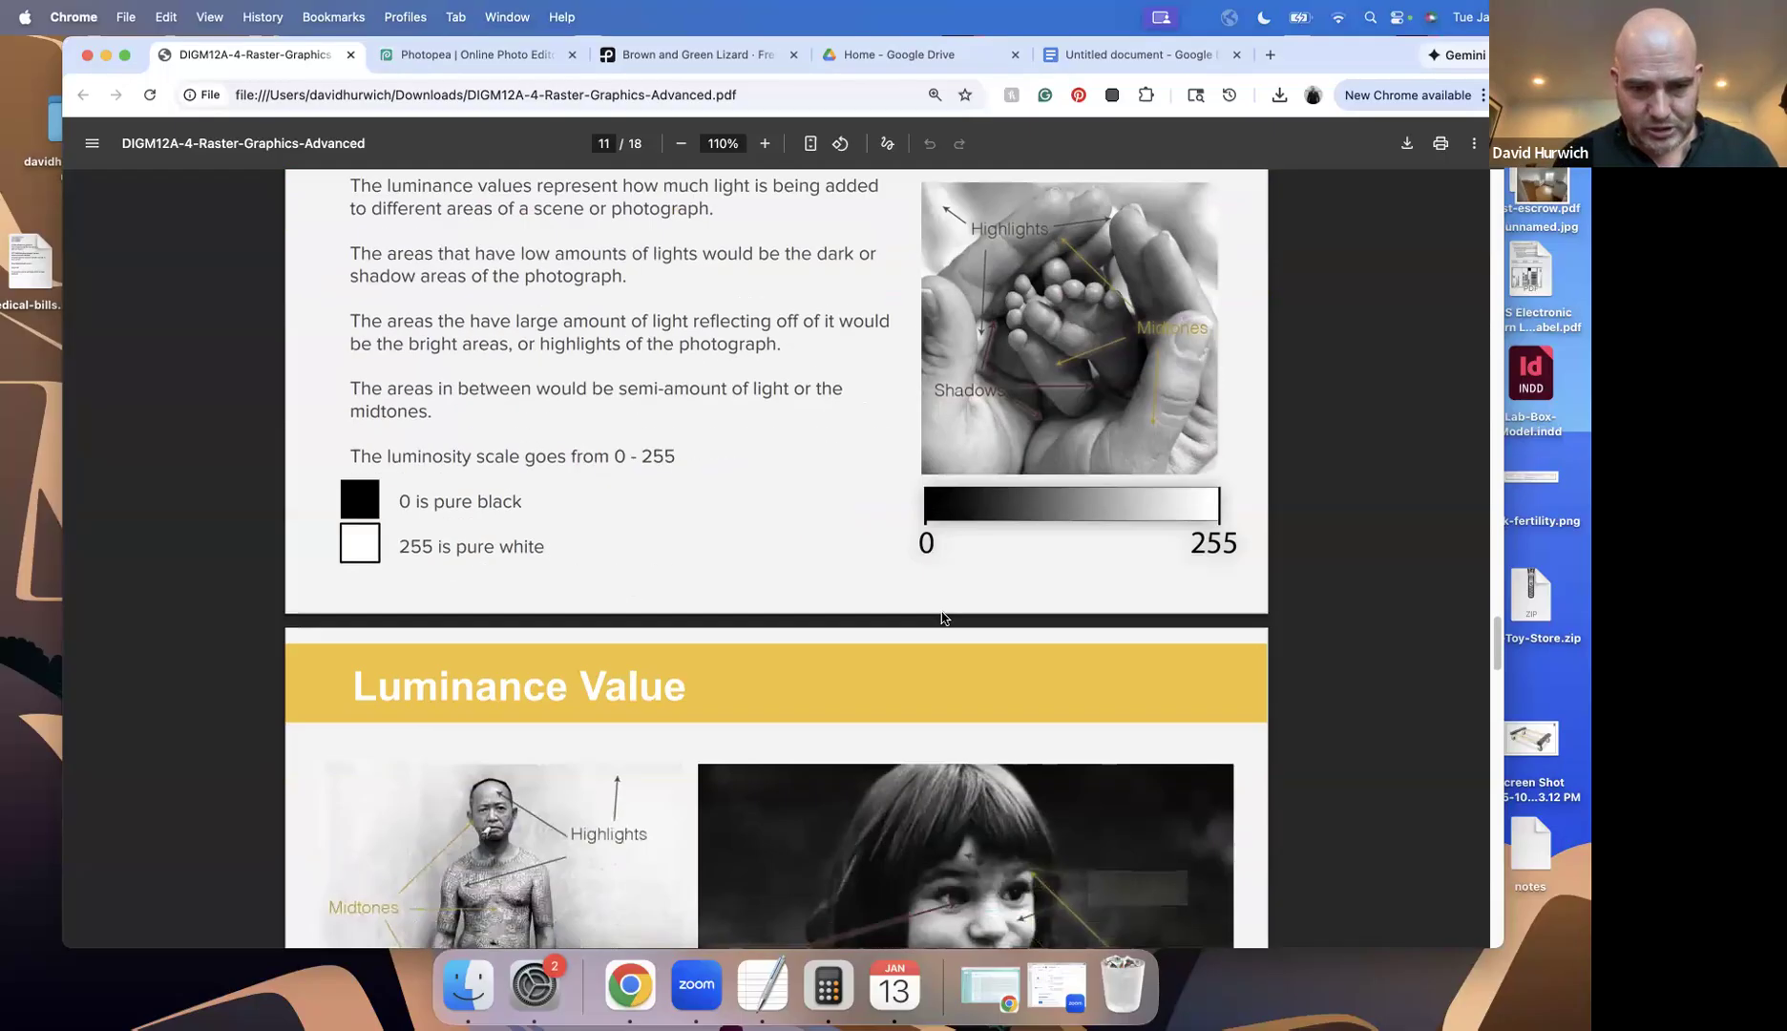
scroll(850, 631, "up", 2)
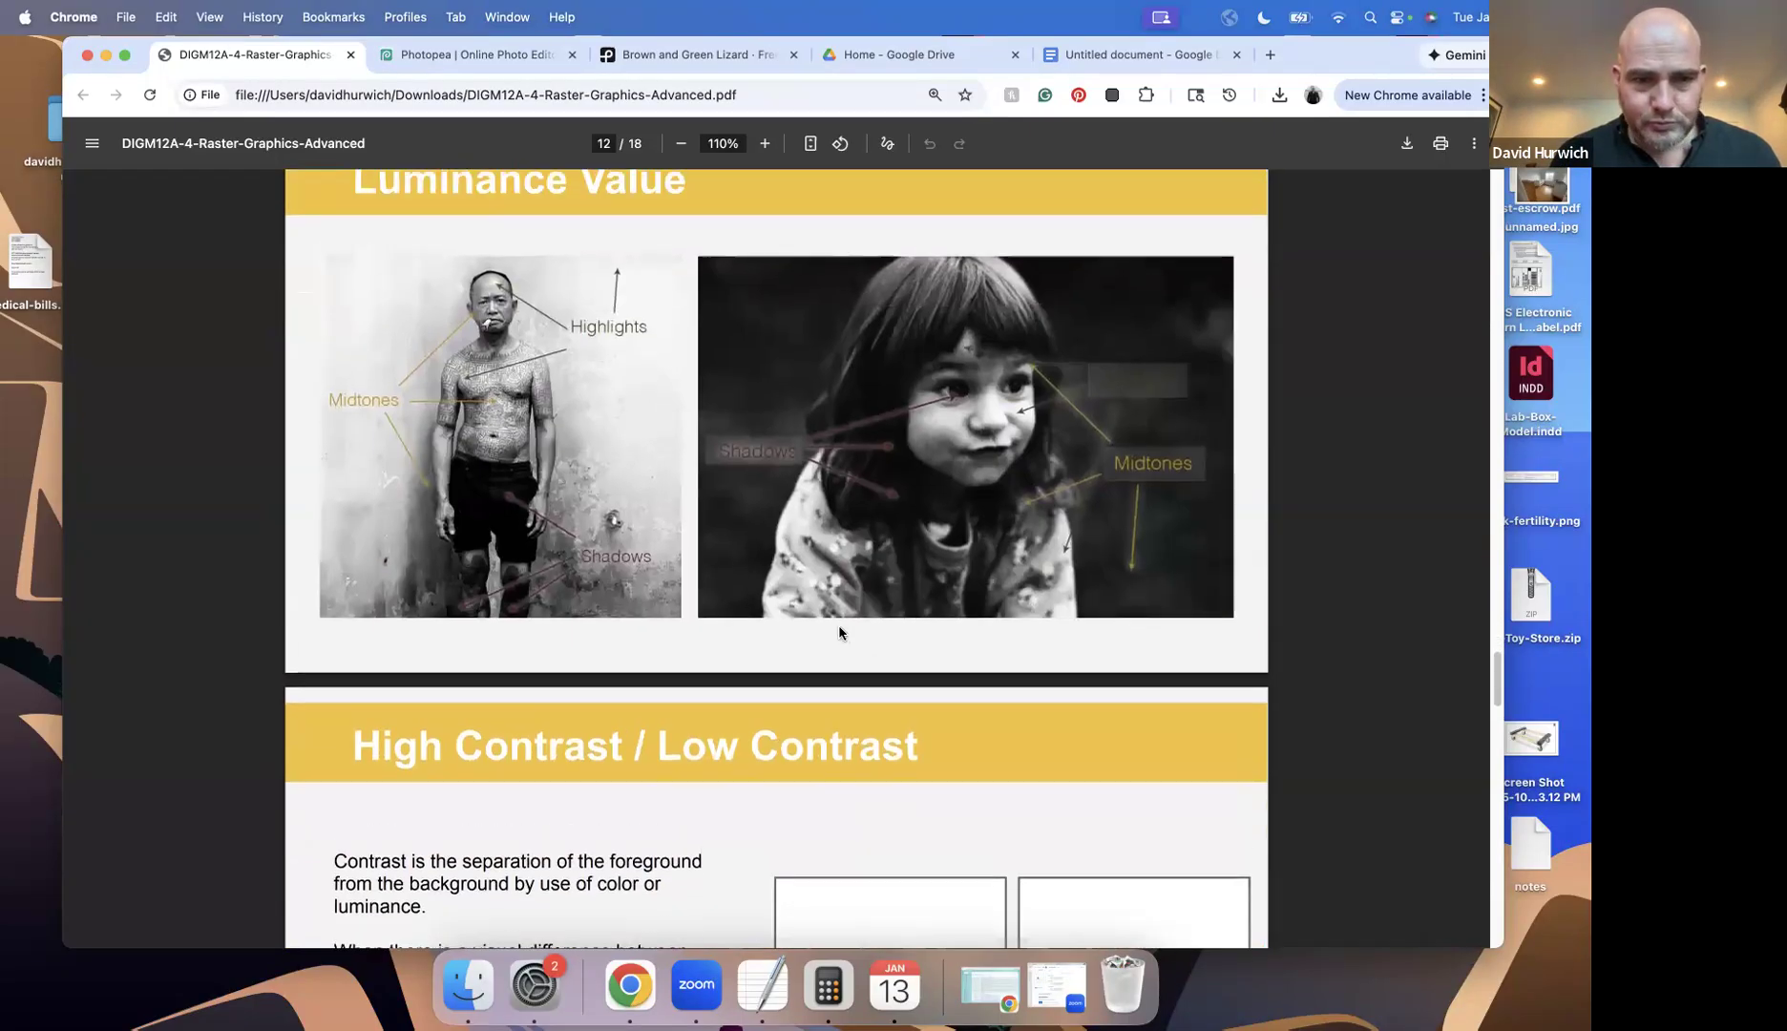
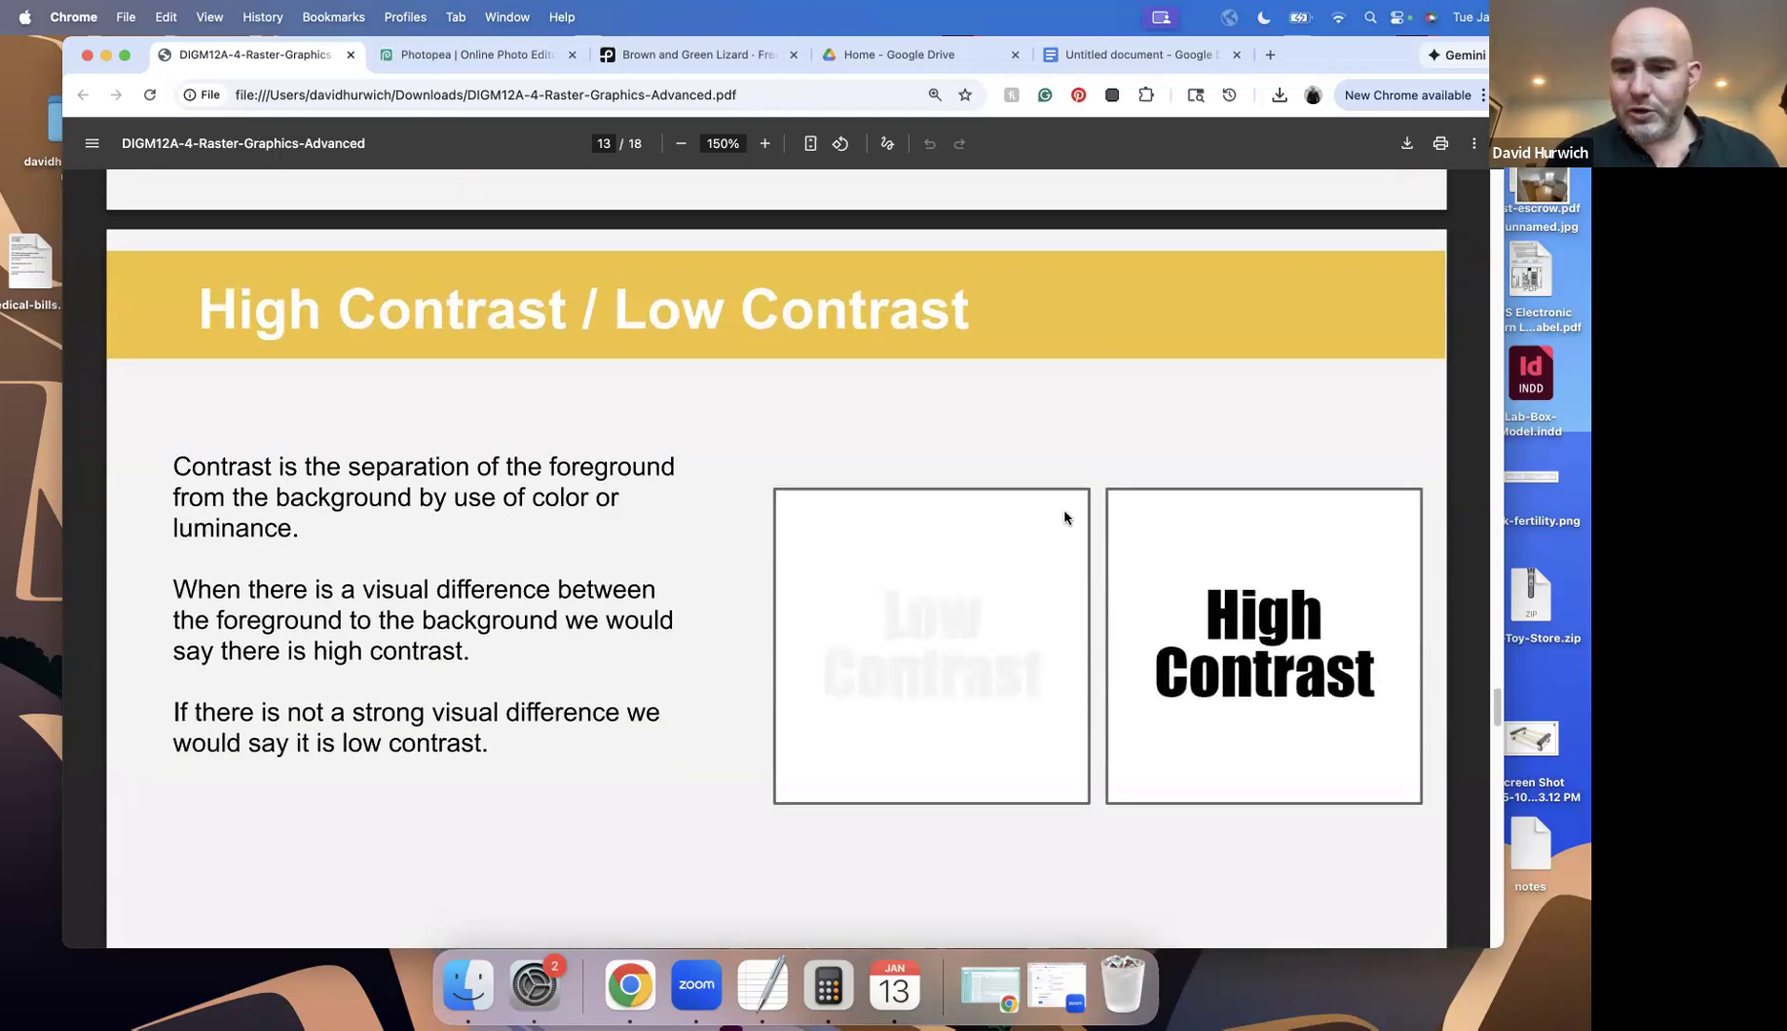
Compare the High Contrast / Low Contrast slide with the 0 - 255 luminosity scale and the annotated Luminance Value photographs
scroll(1253, 682, "up", 4)
scroll(1186, 656, "down", 2)
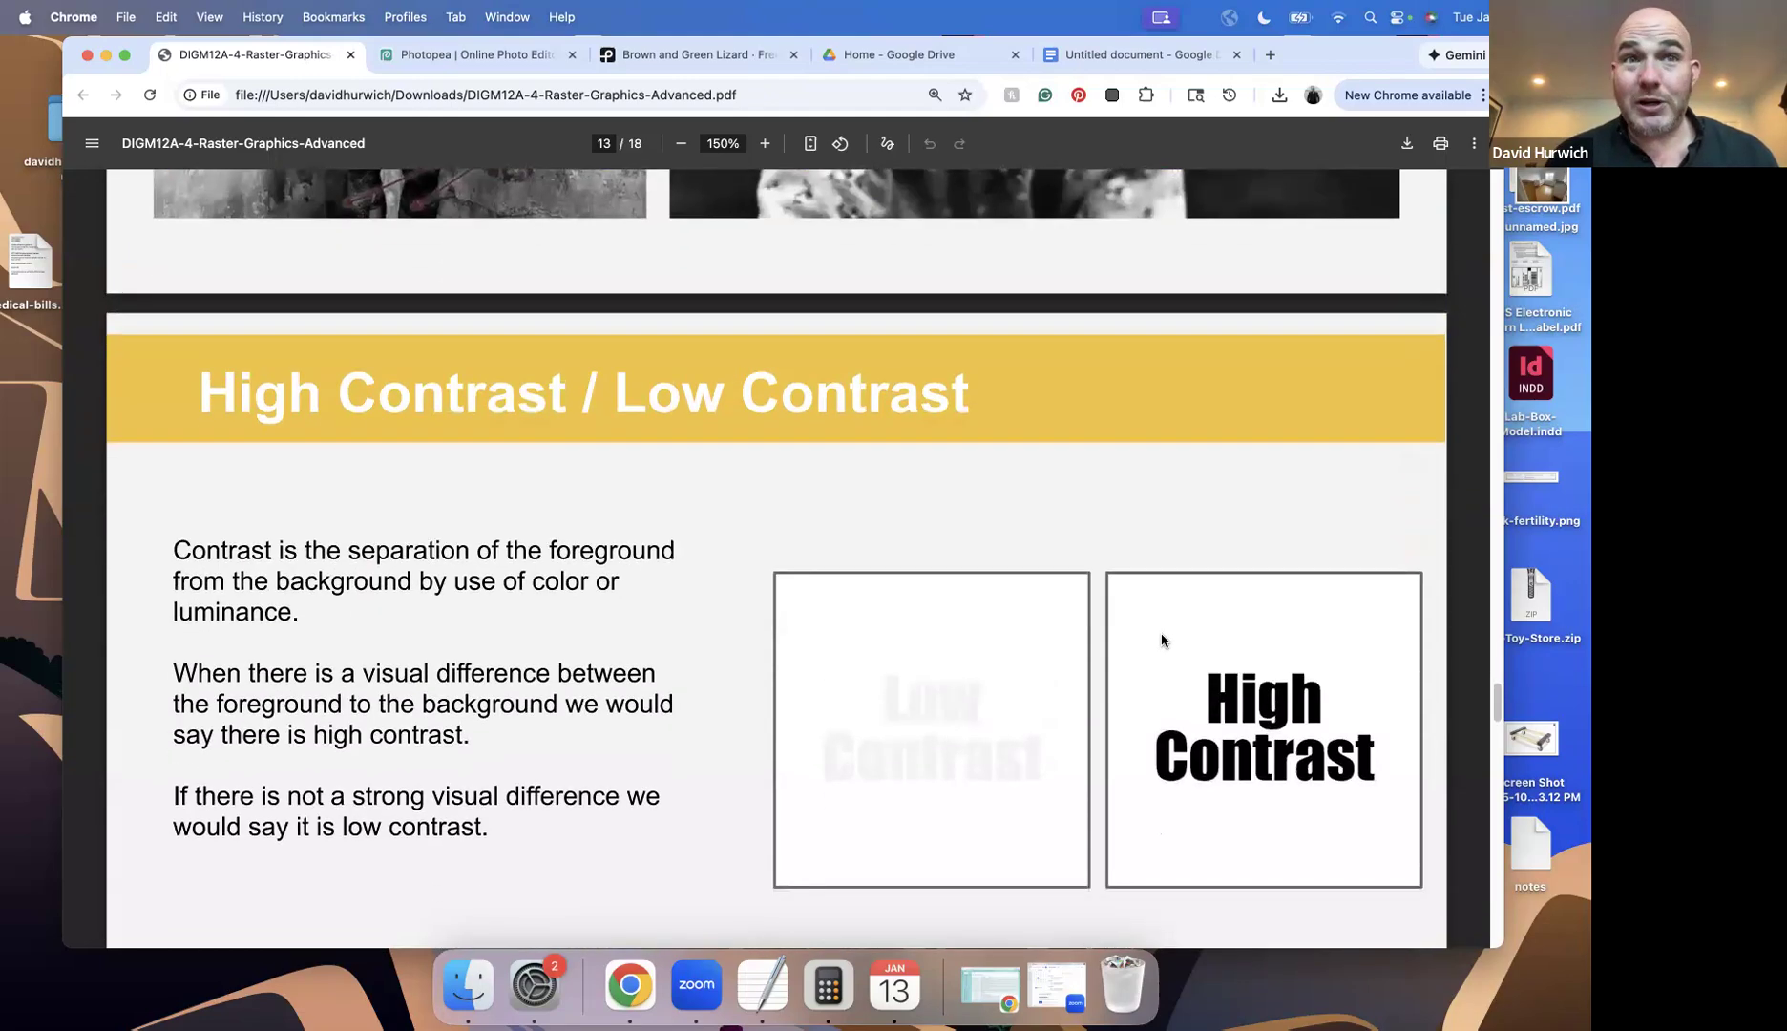
scroll(1081, 429, "up", 10)
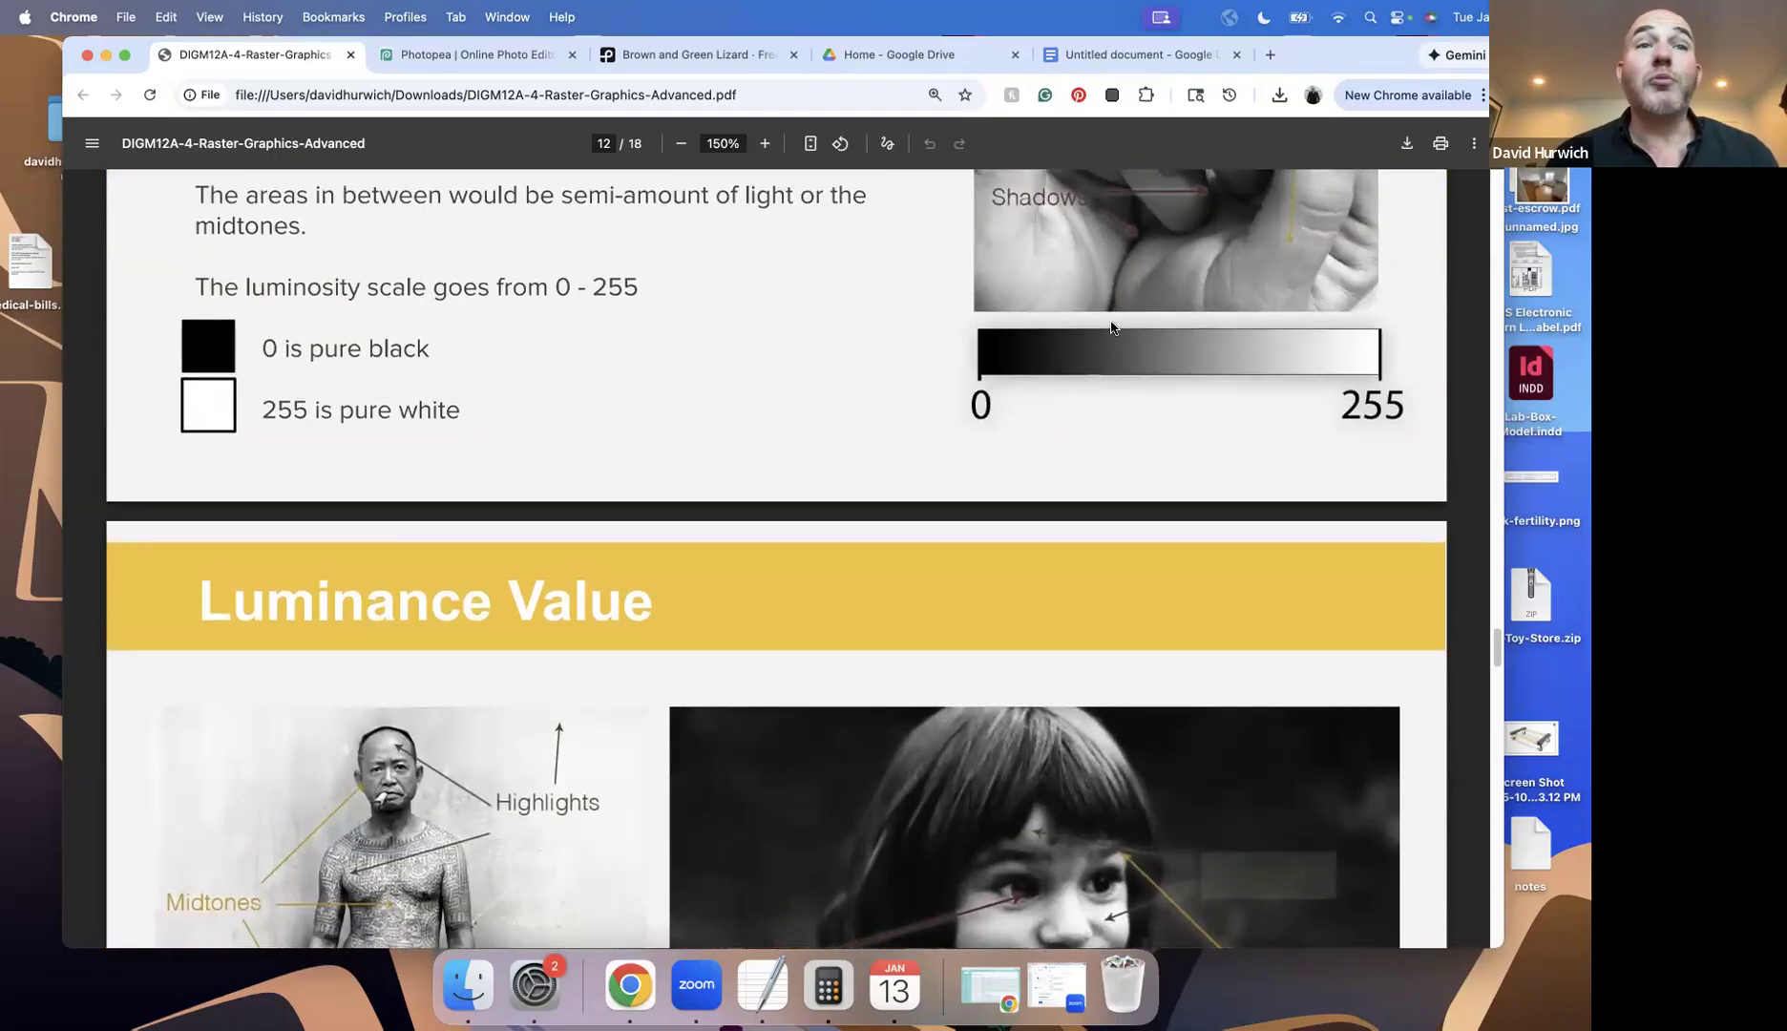
scroll(1110, 327, "down", 7)
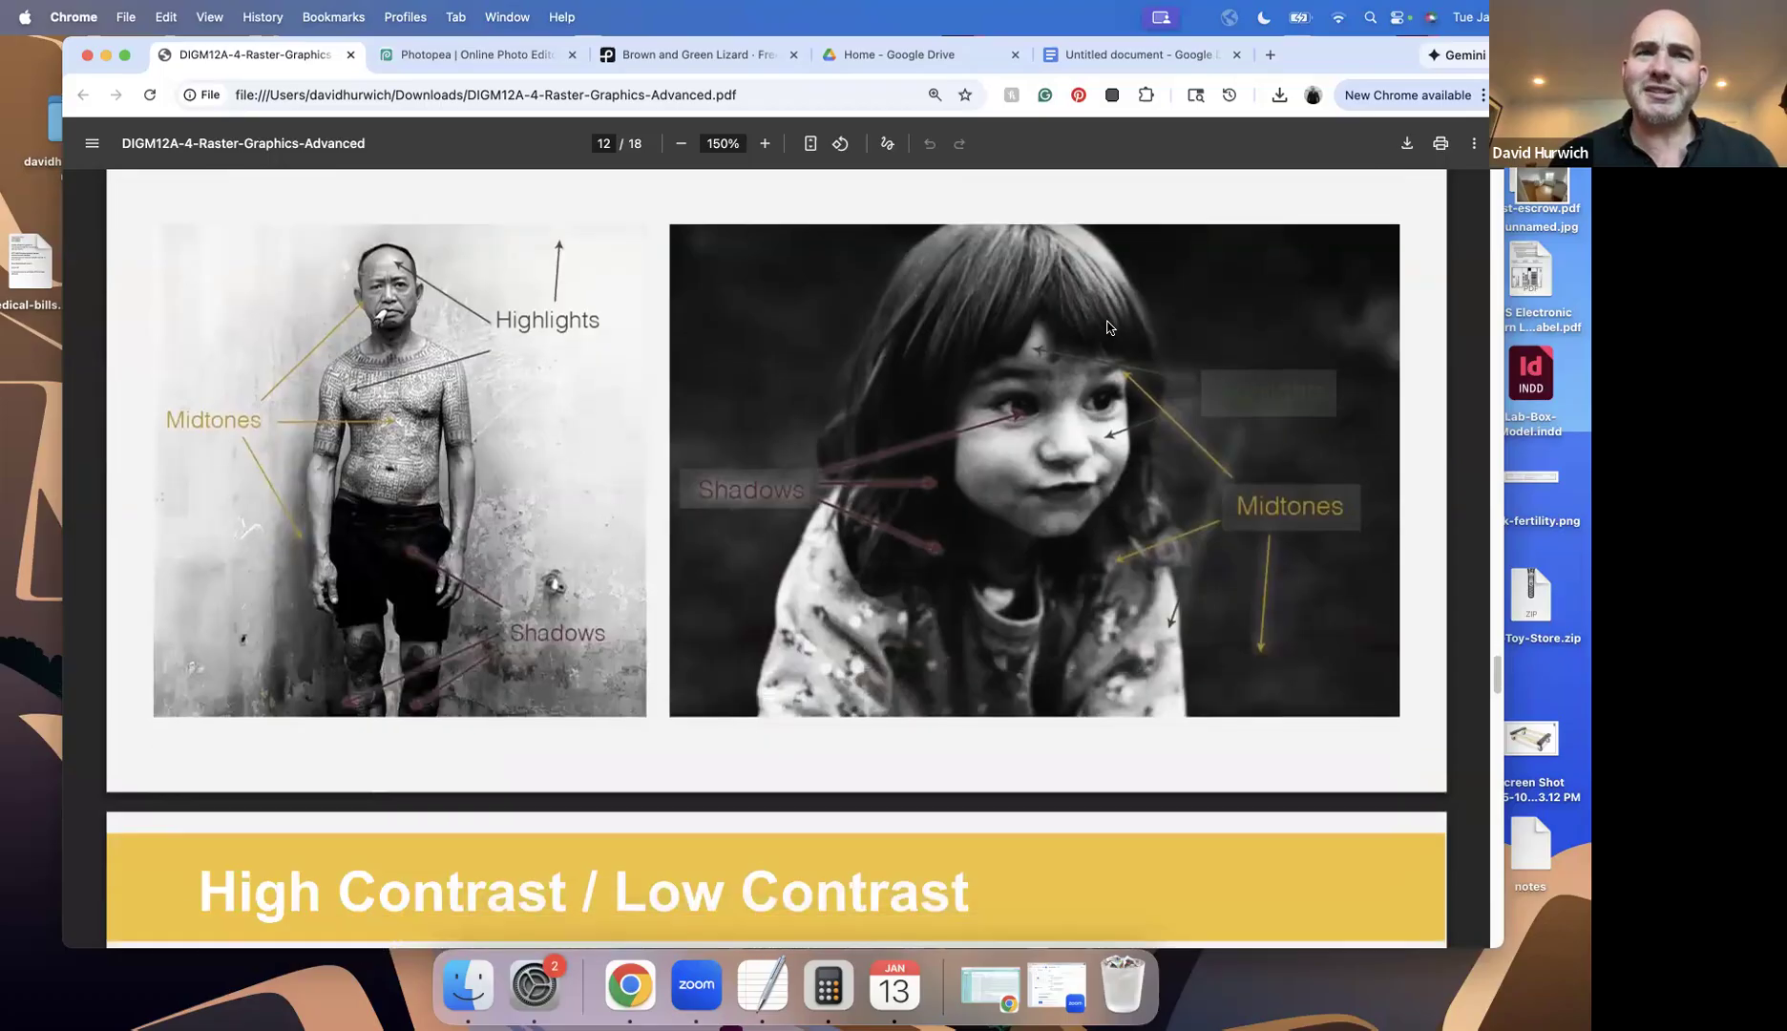
scroll(1108, 328, "down", 5)
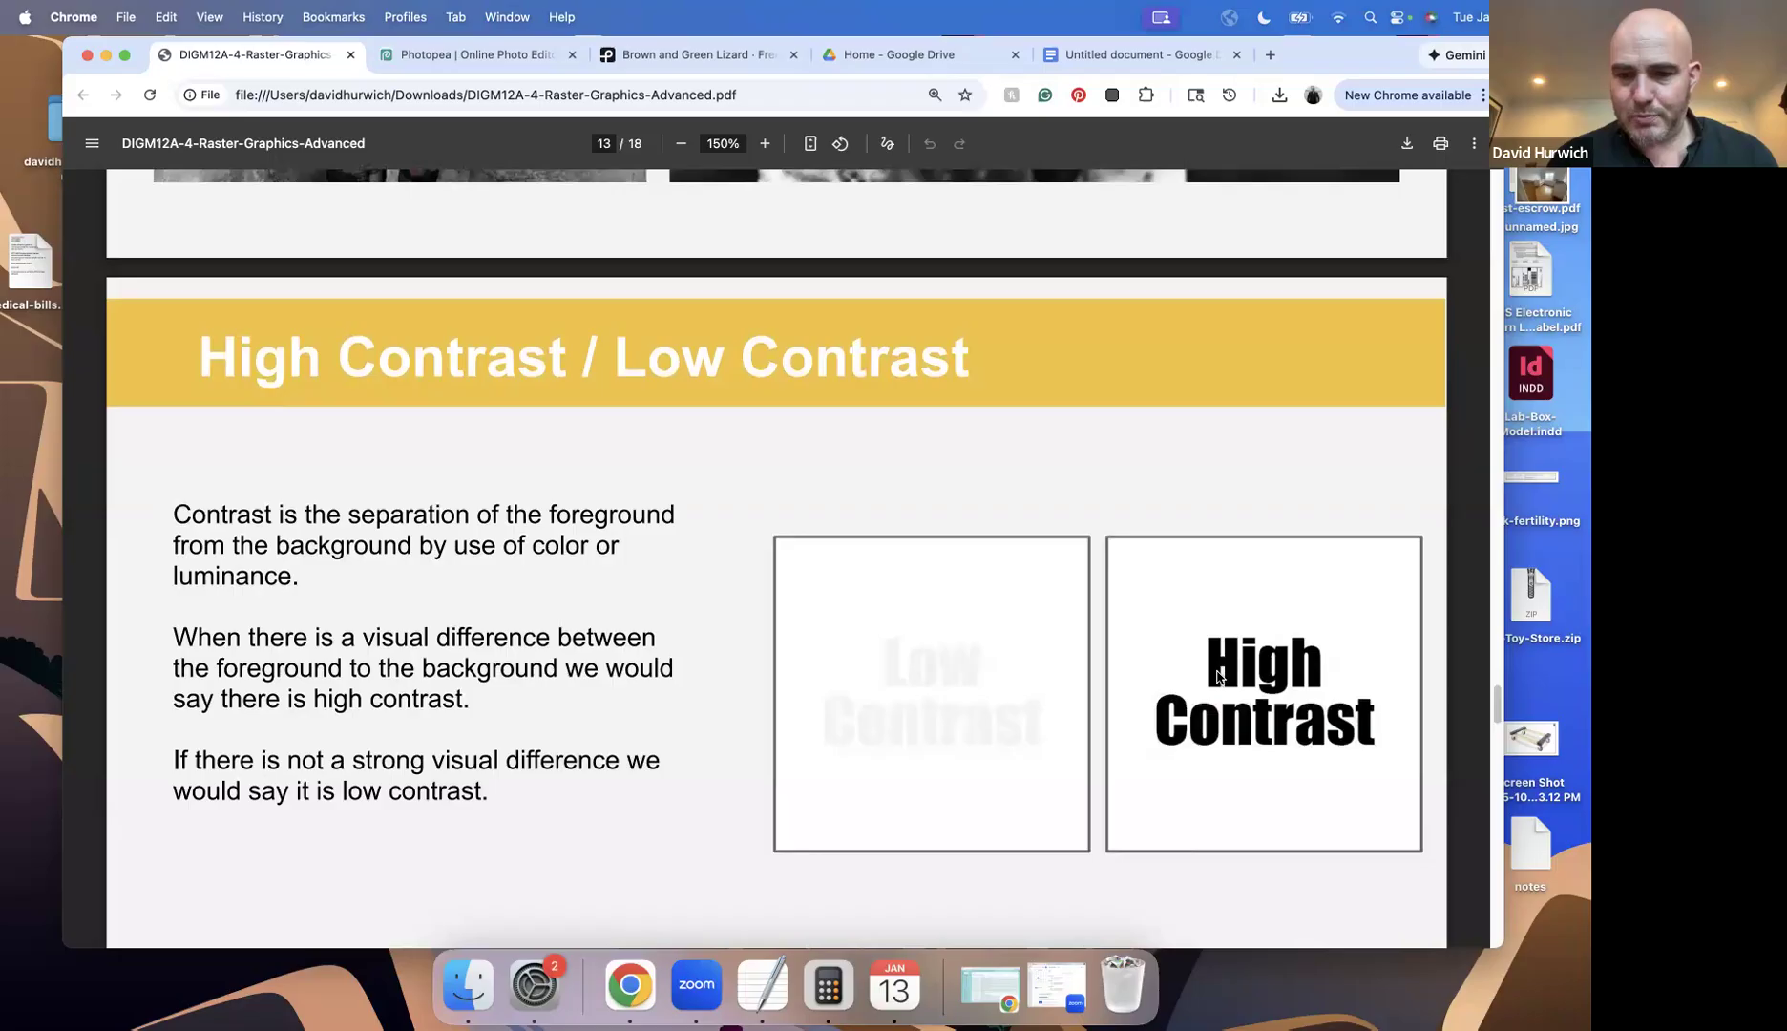
scroll(1164, 628, "up", 10)
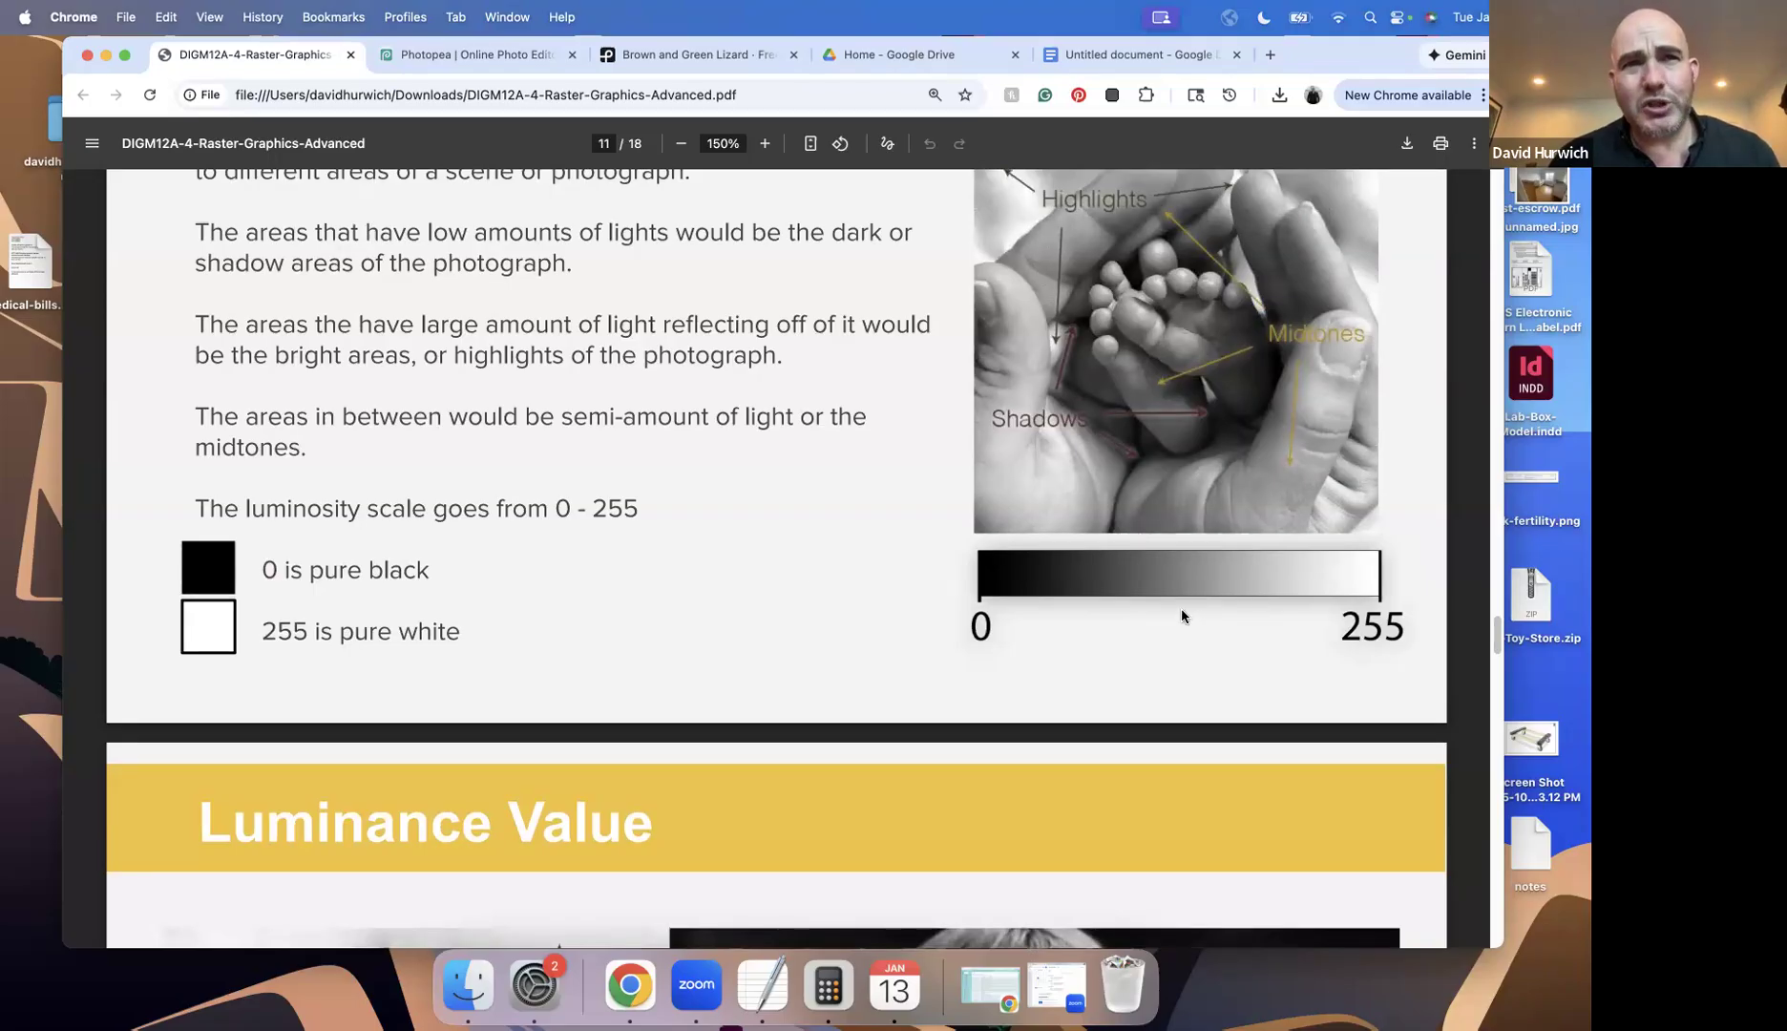
scroll(1184, 611, "down", 10)
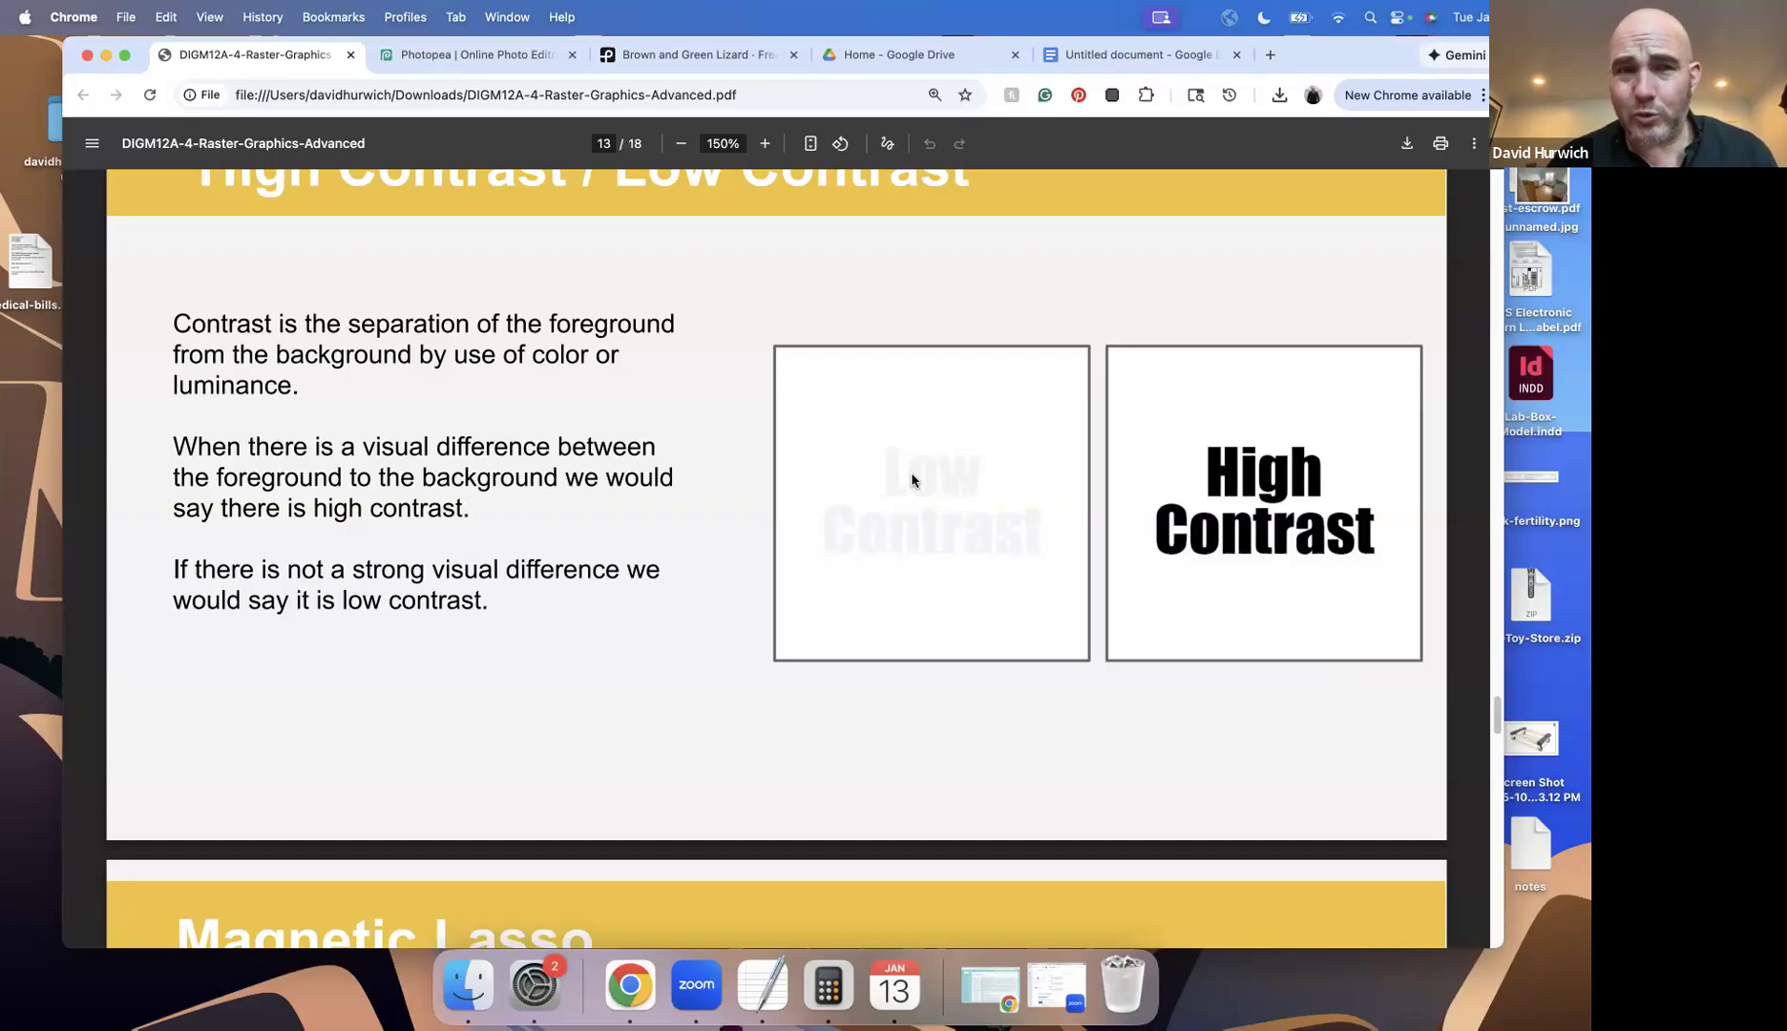
scroll(912, 478, "up", 8)
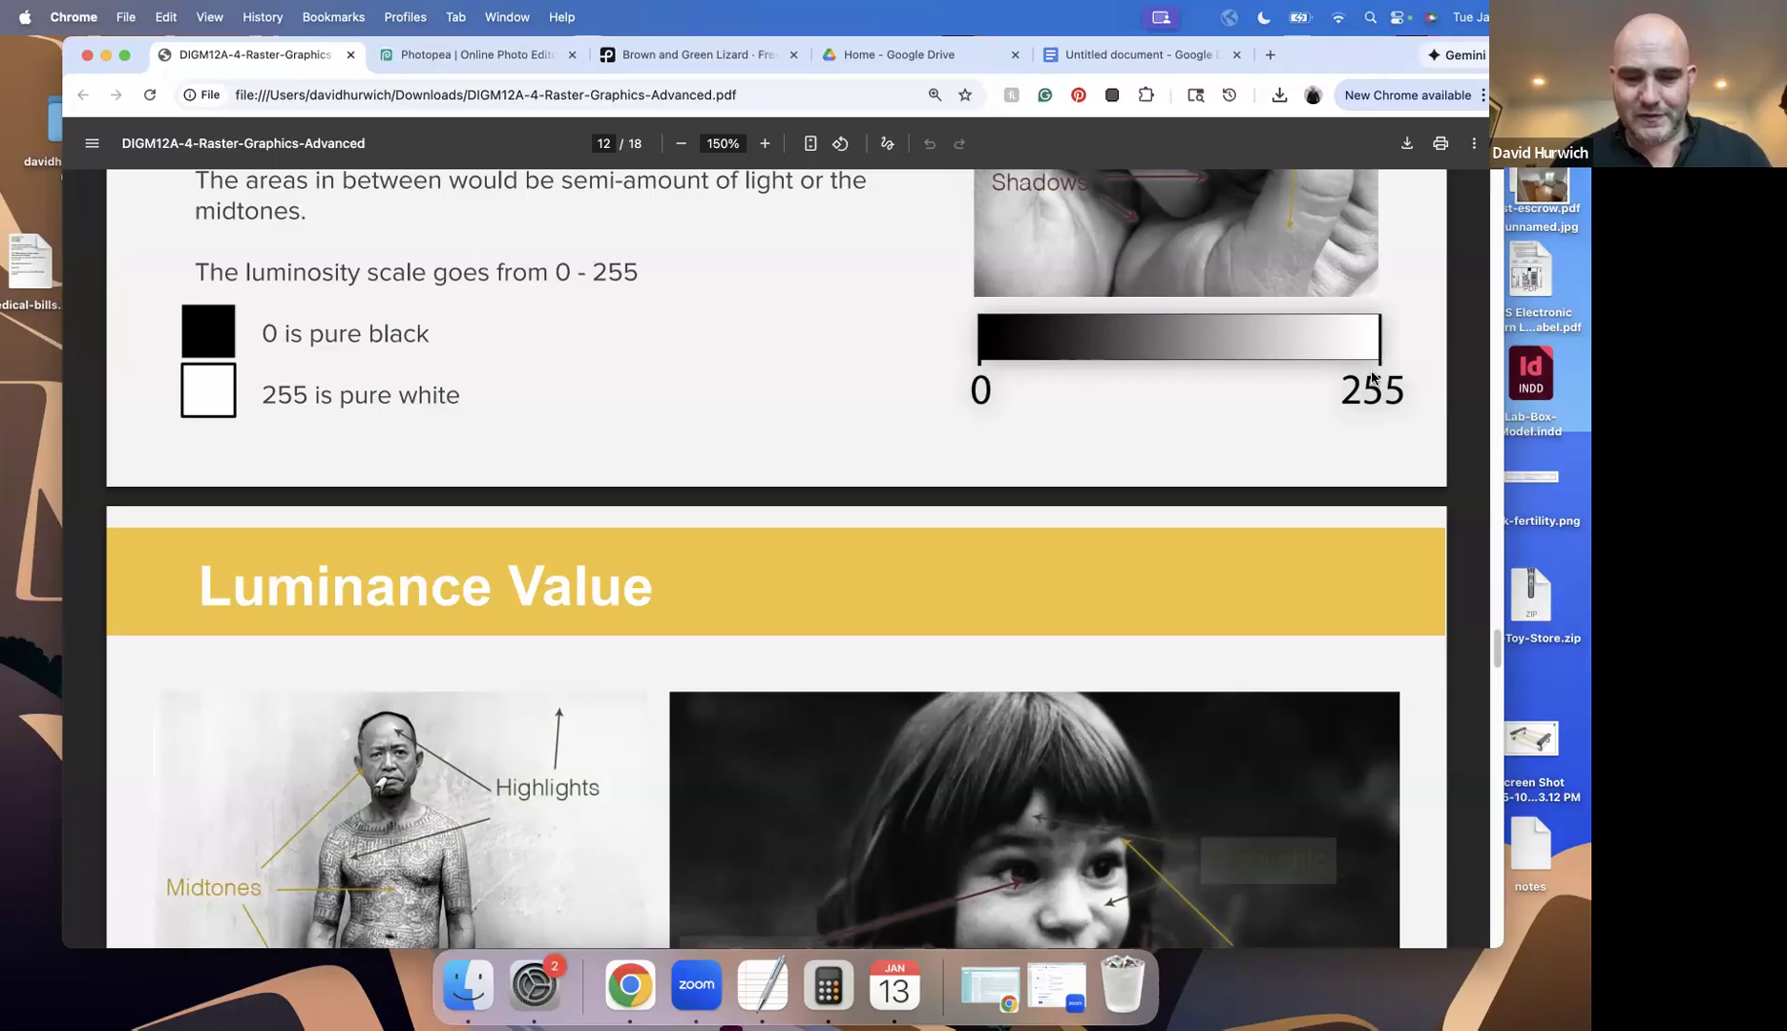
Calculate 255-190 in the system search, dismiss it and read on to the slide explaining the Magnetic Lasso
key("super+space")
type("255-")
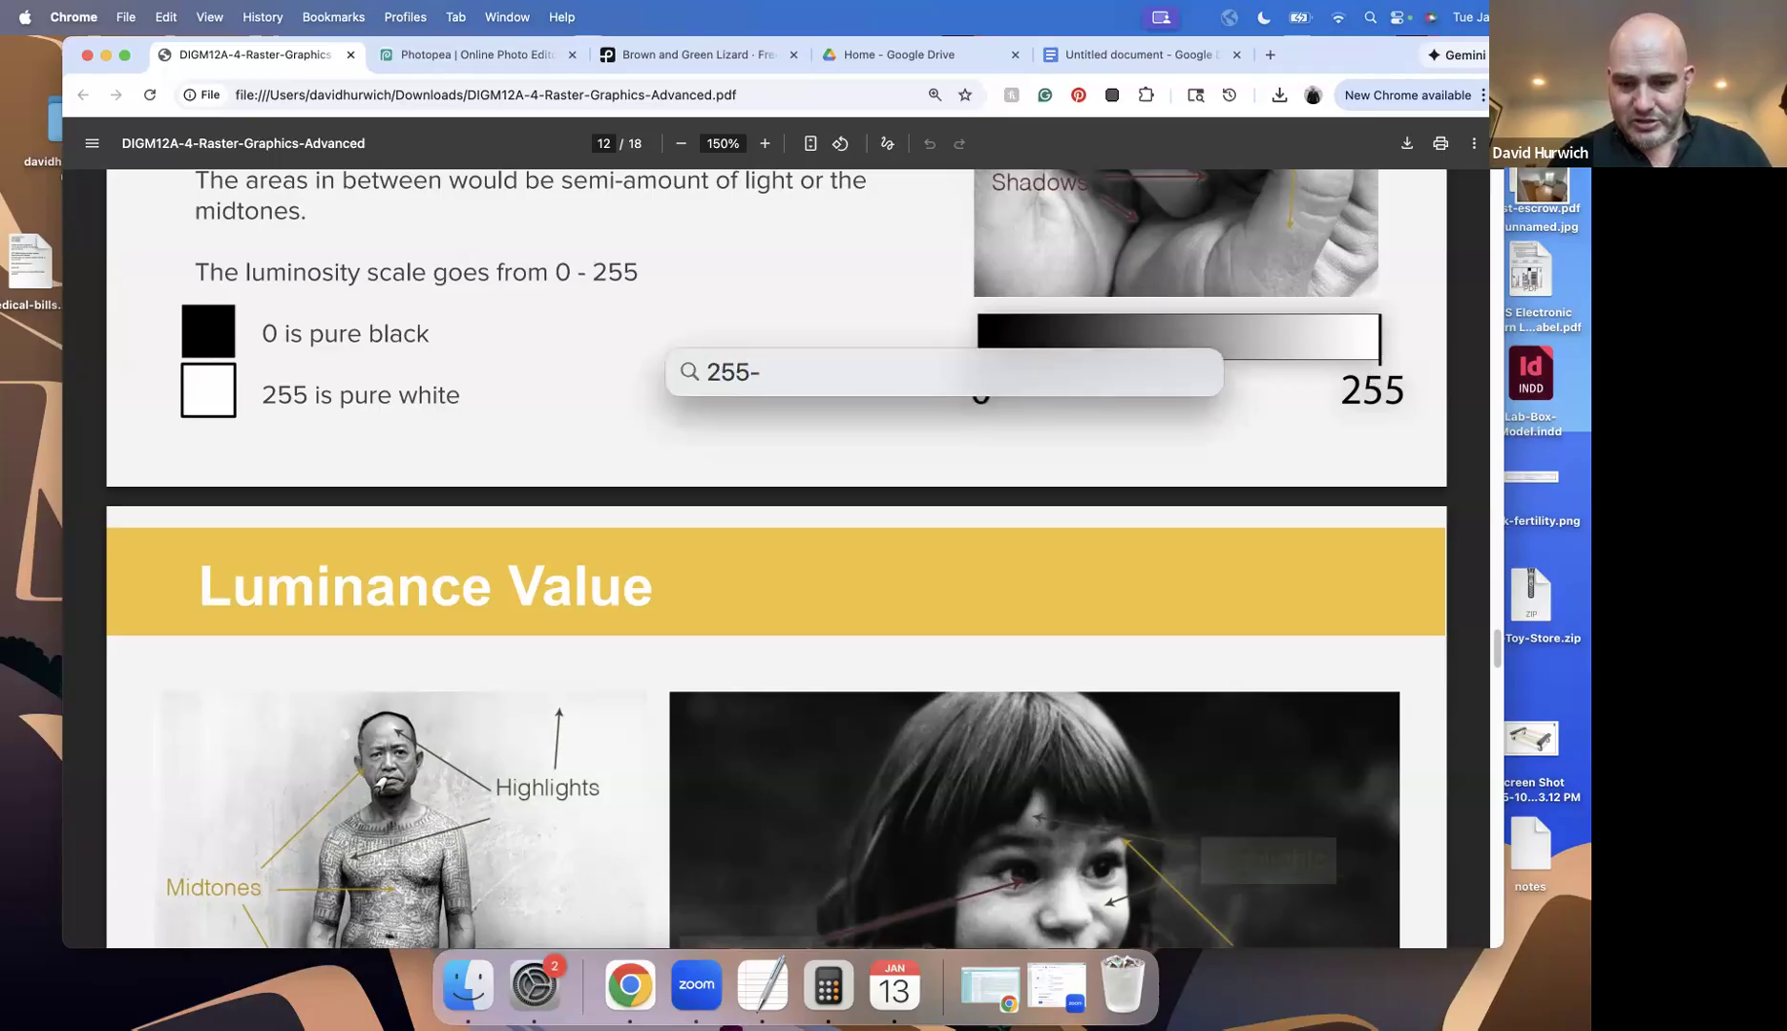
type("190")
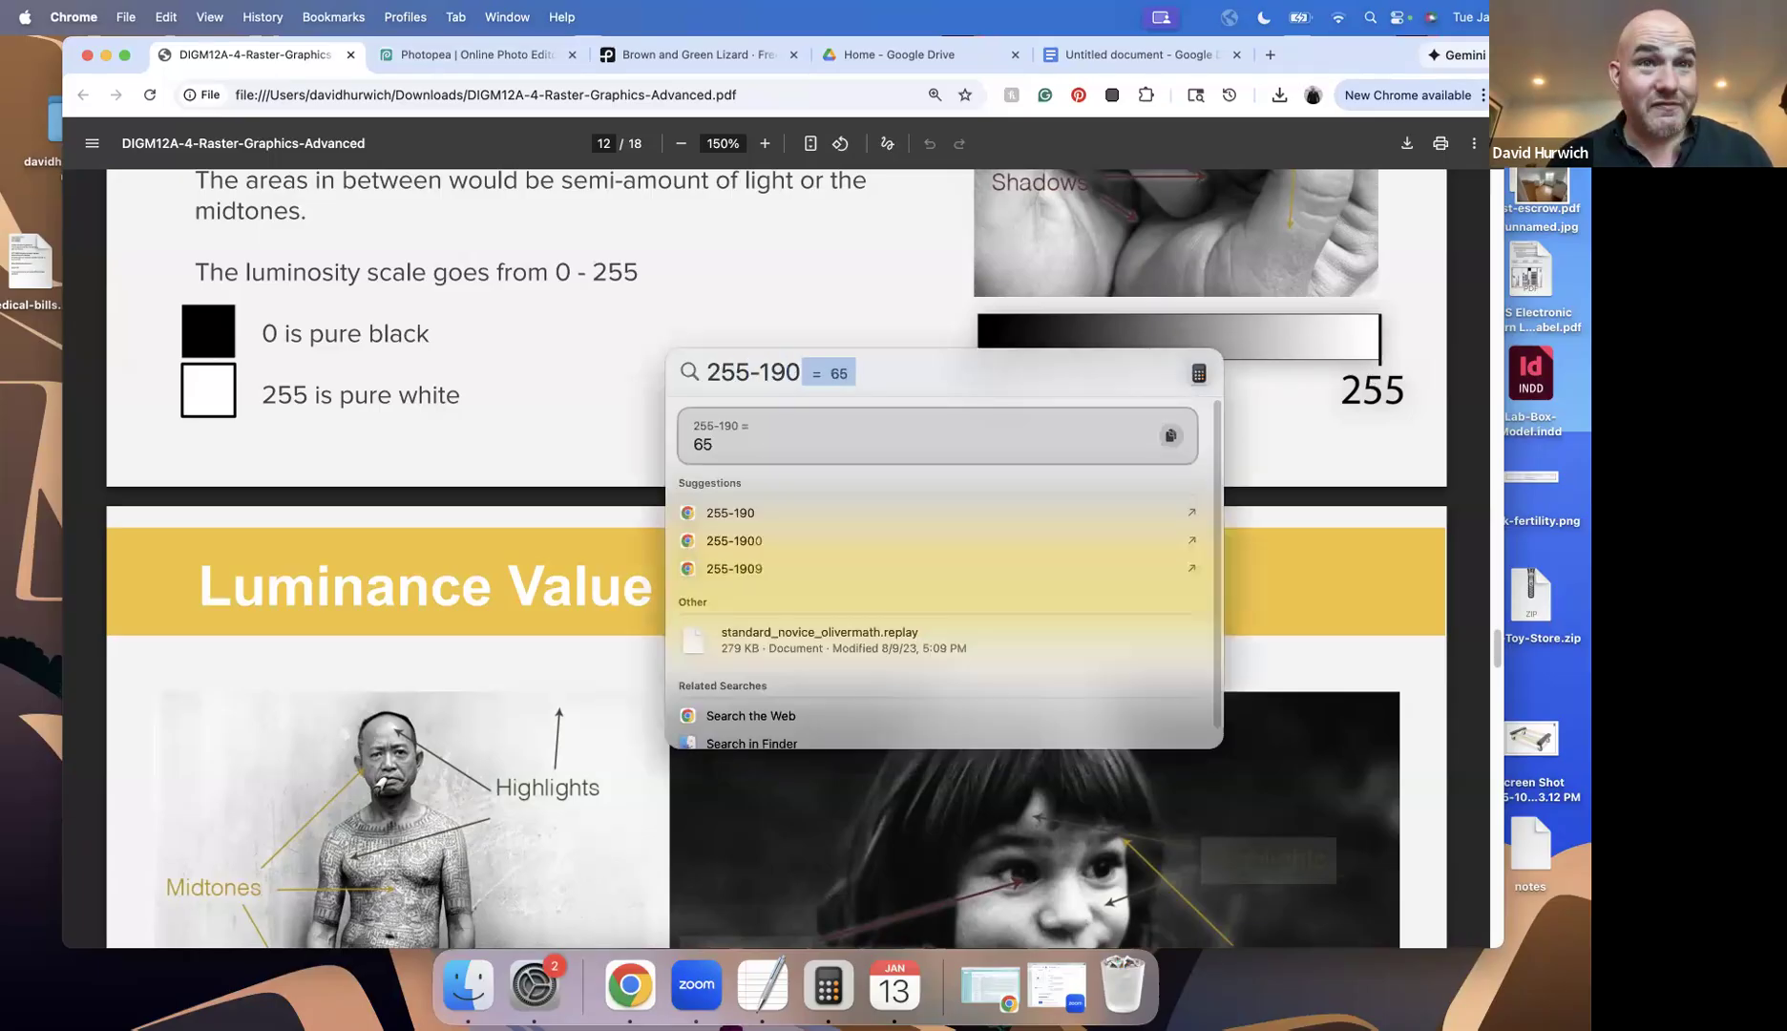
key("Escape")
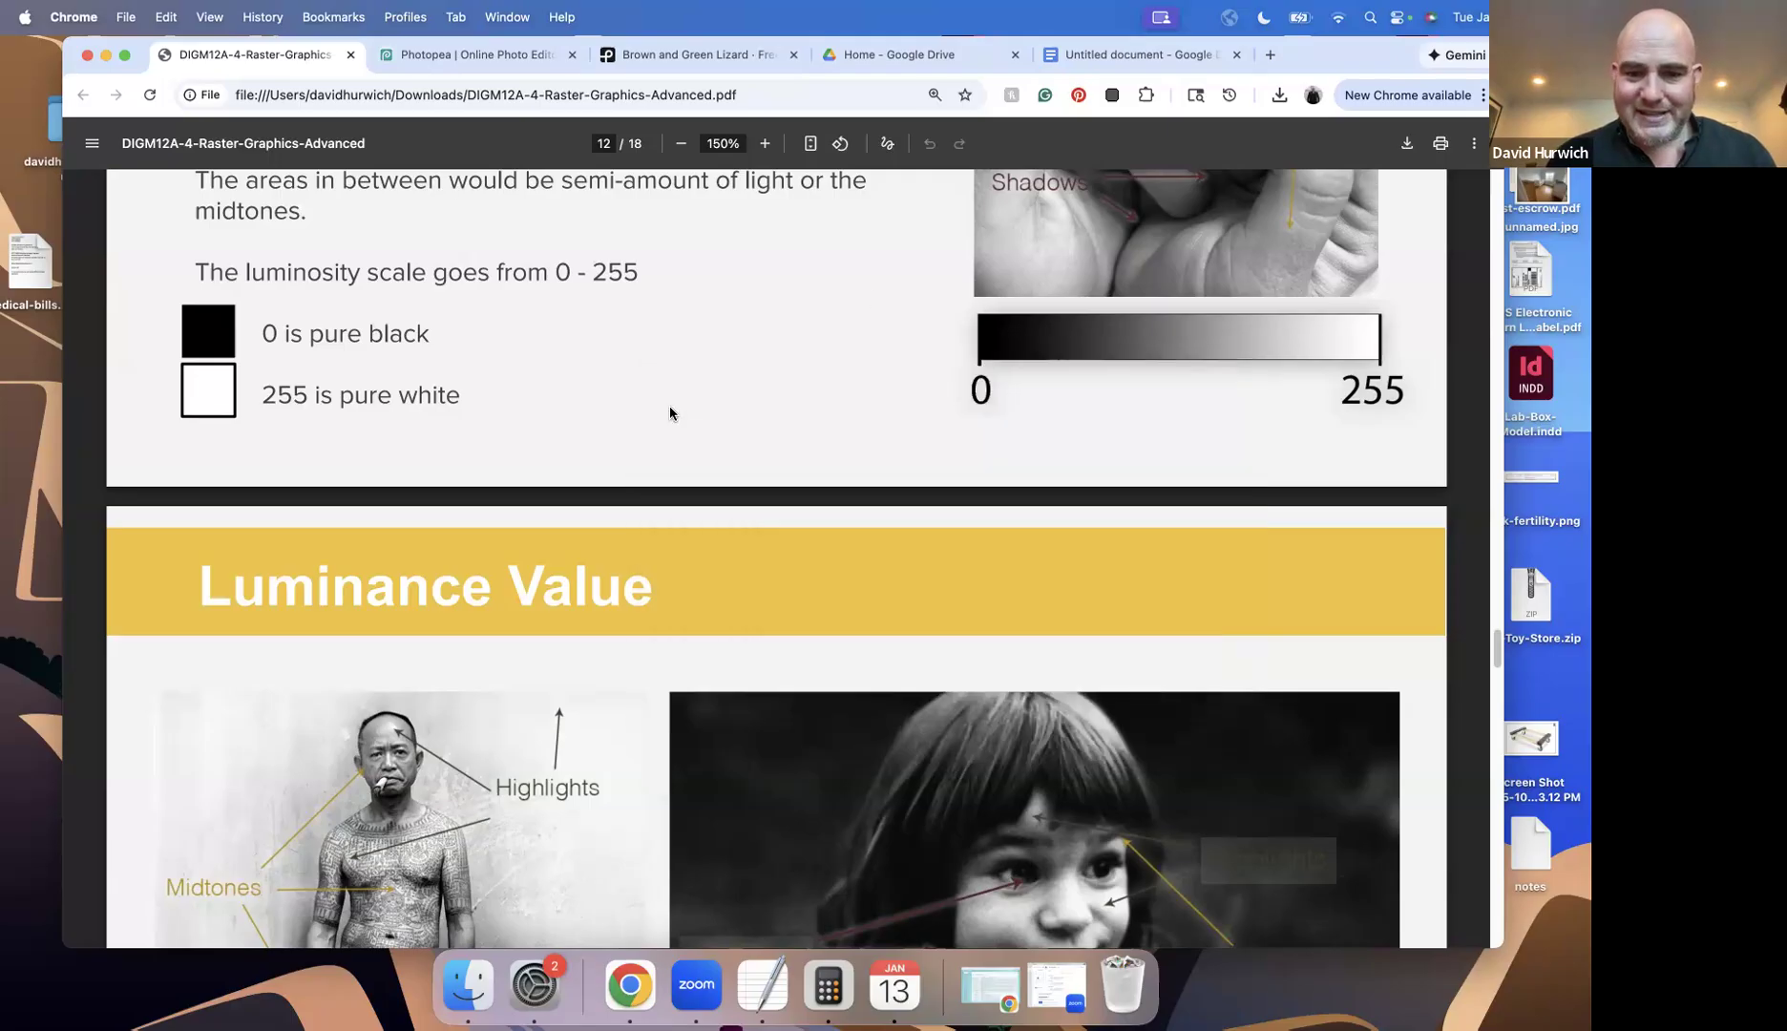
scroll(669, 407, "down", 10)
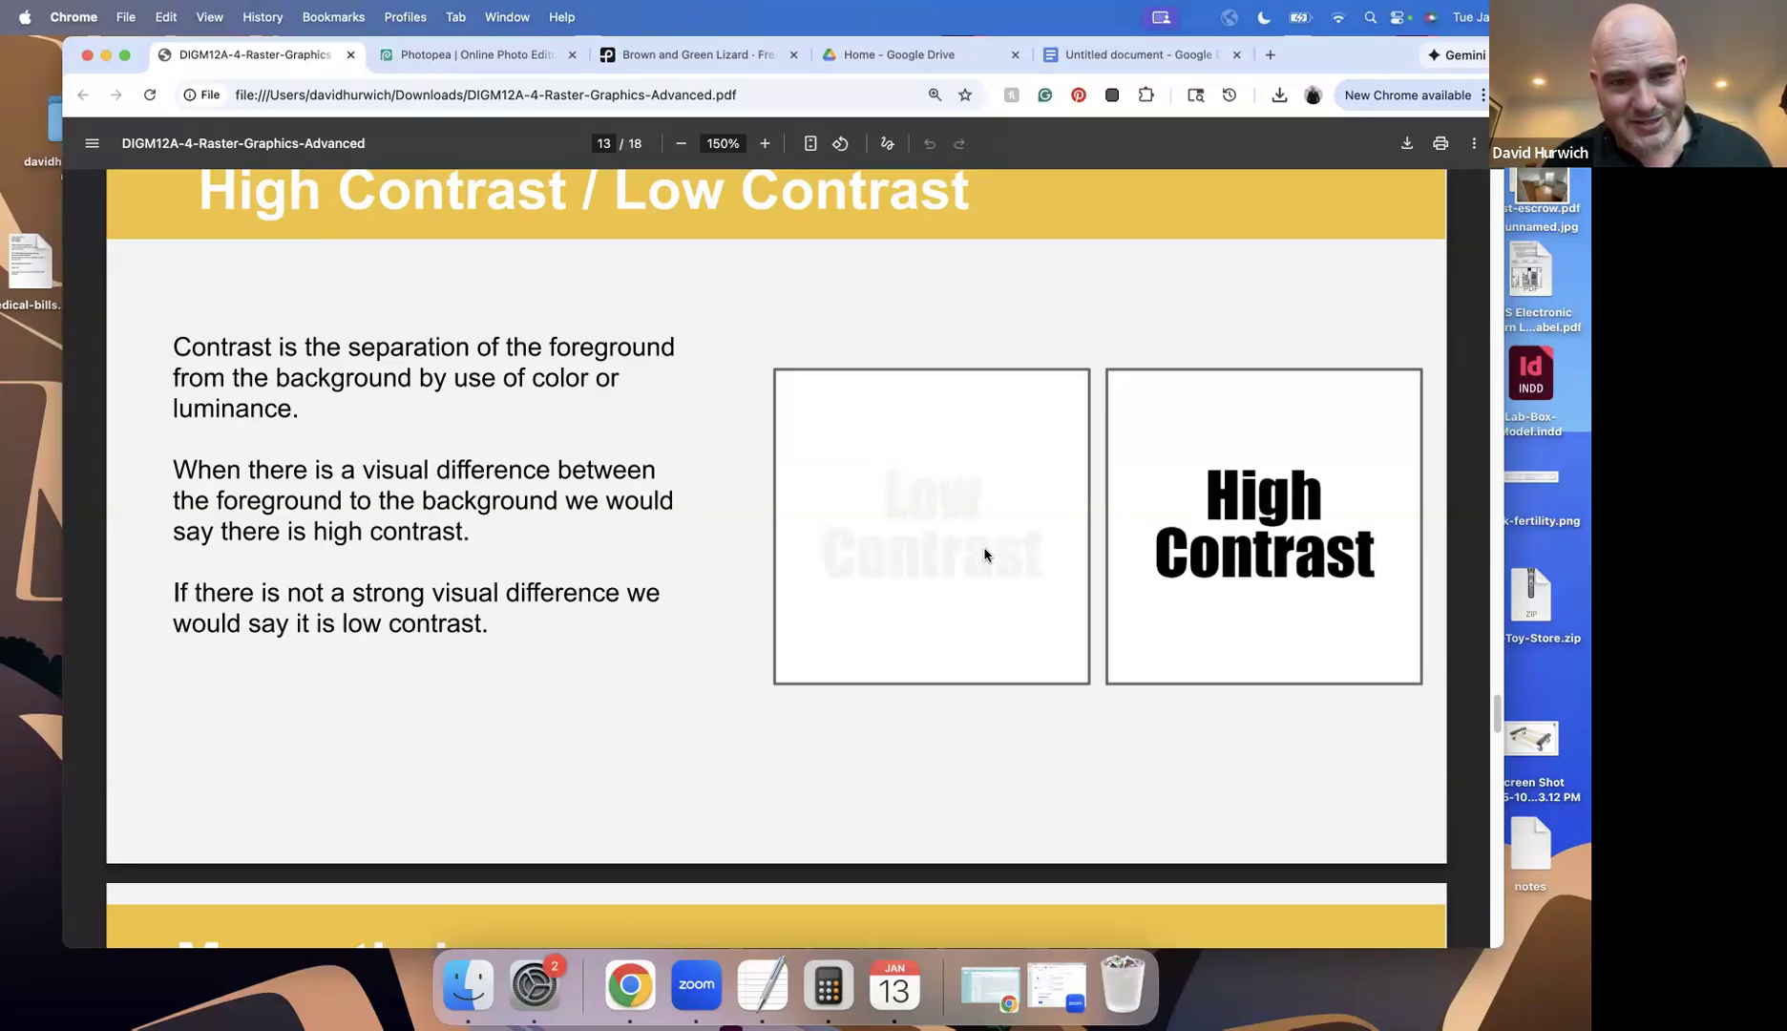
scroll(985, 556, "down", 10)
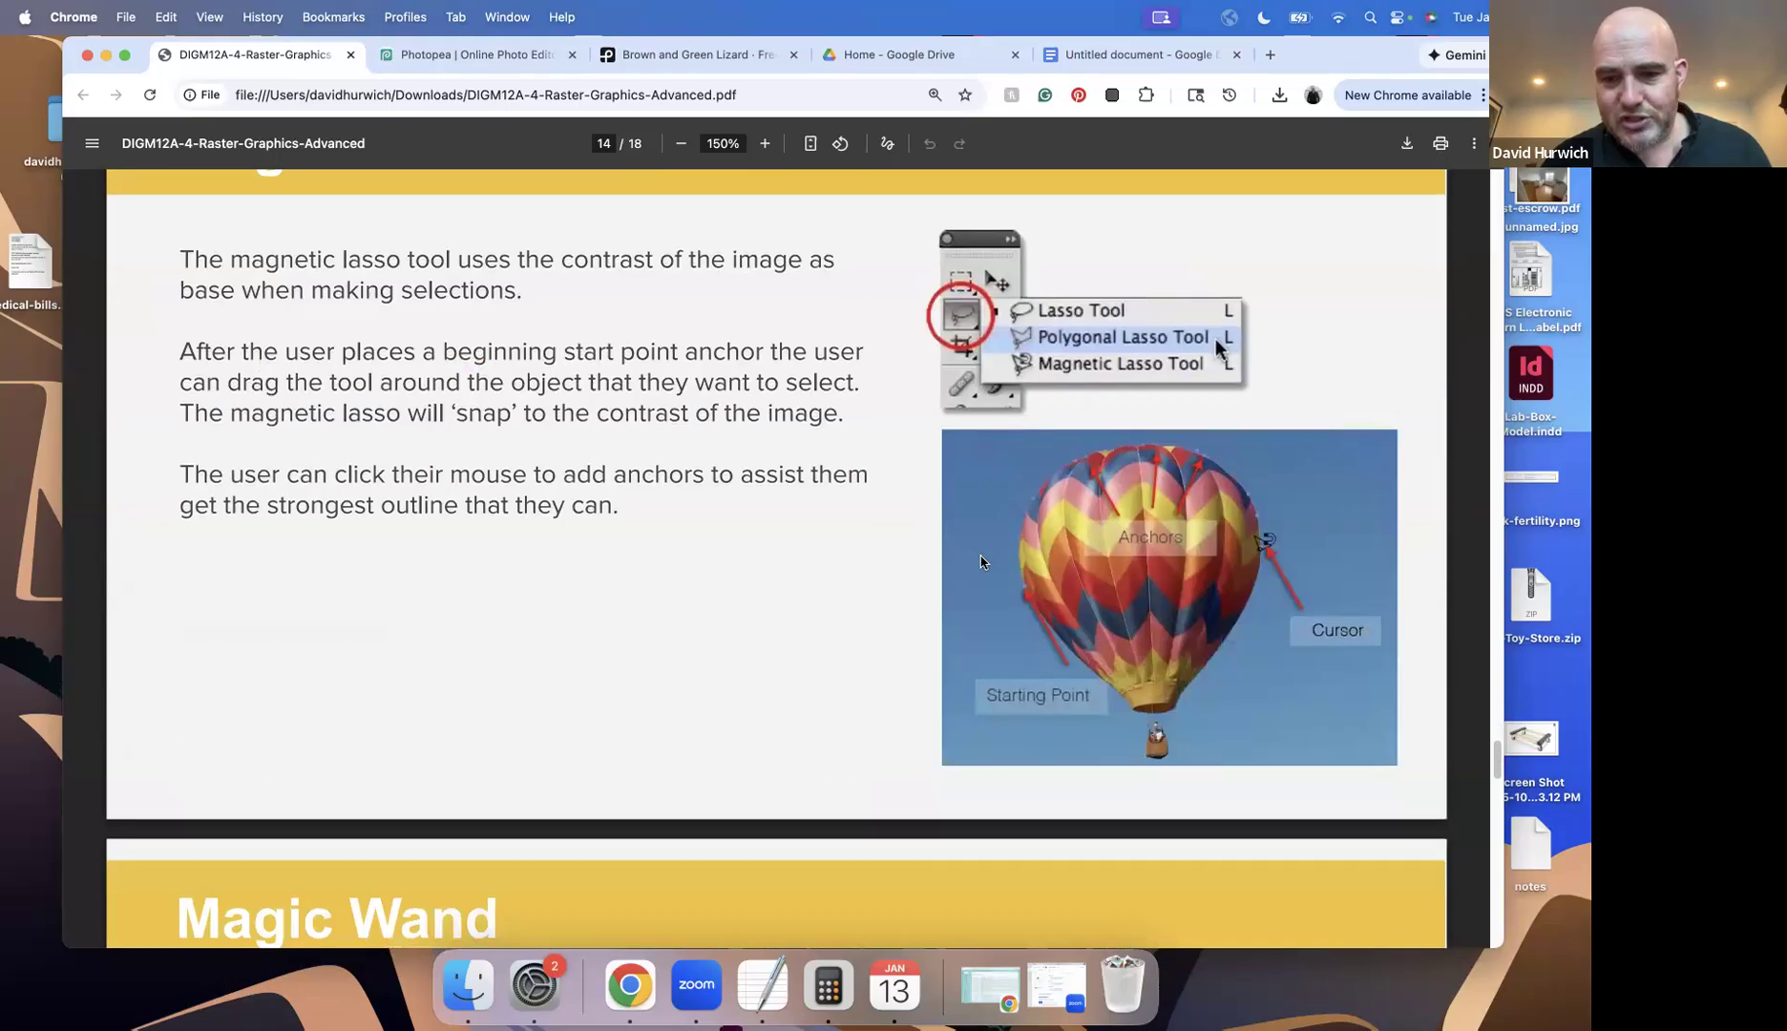
Switch back to Photopea, enlarge the robot image to inspect its outline and choose the Magnetic Lasso Select tool
left_click(495, 67)
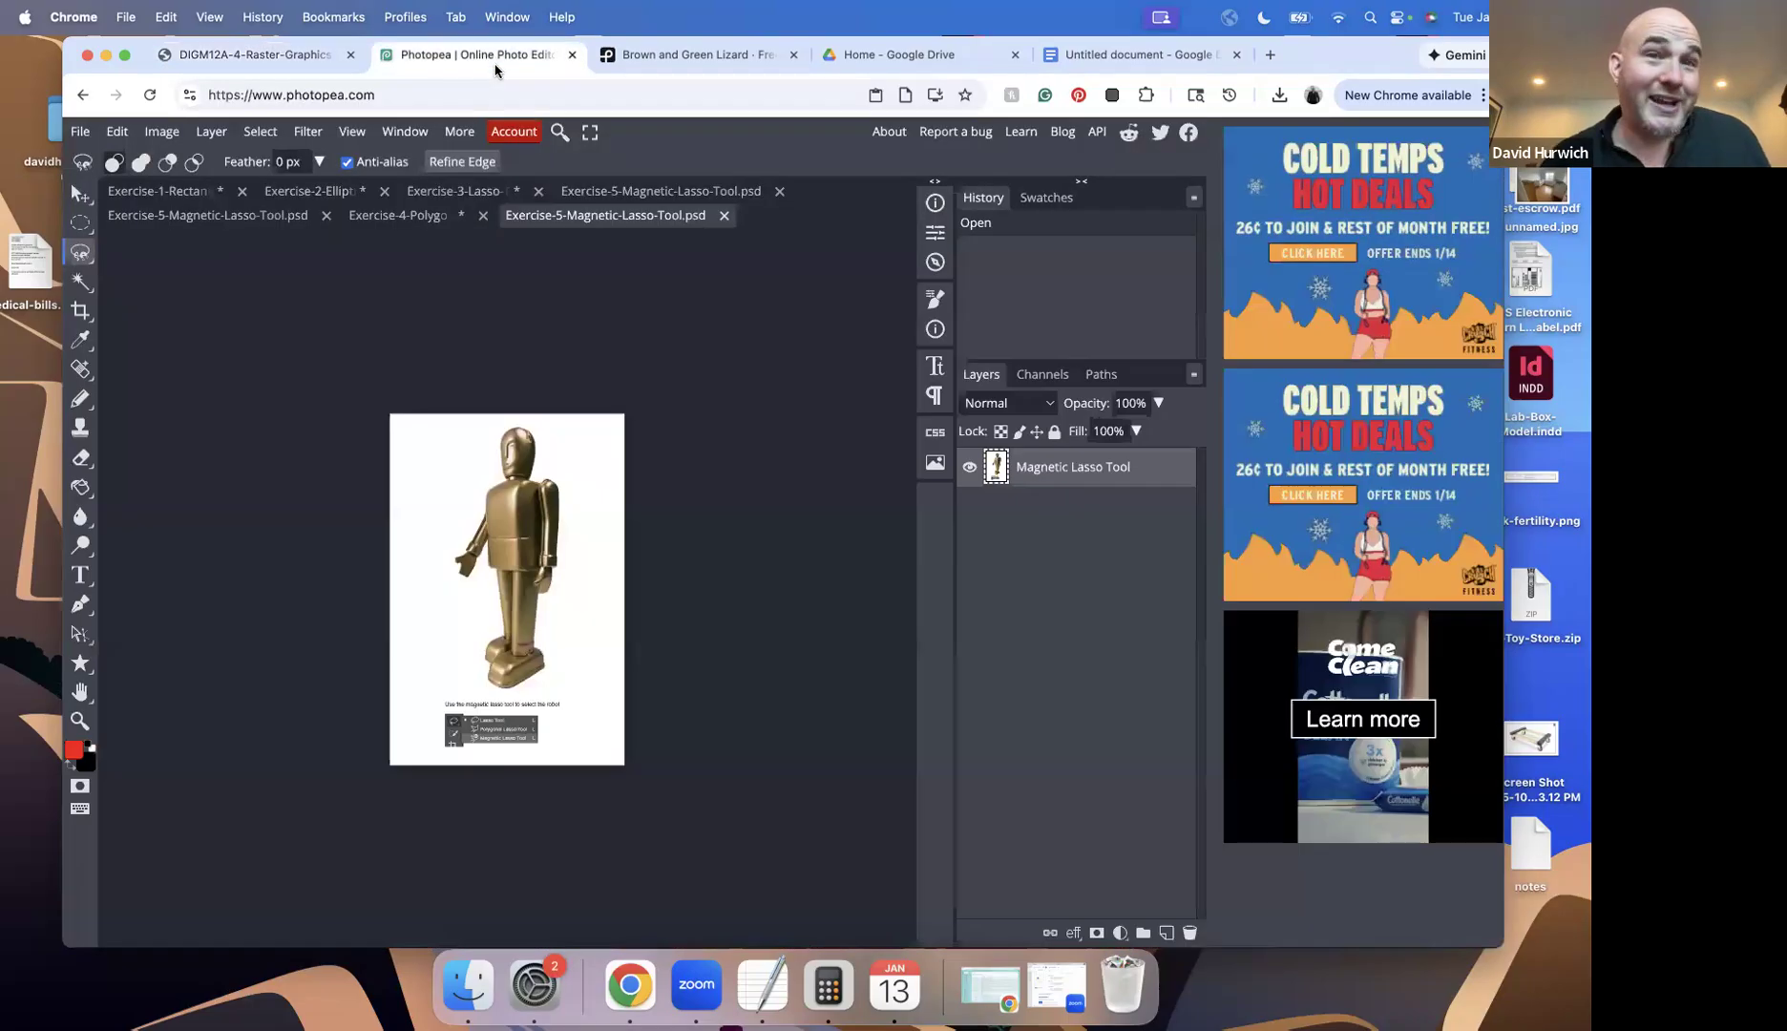
key("super+plus")
key("super+plus")
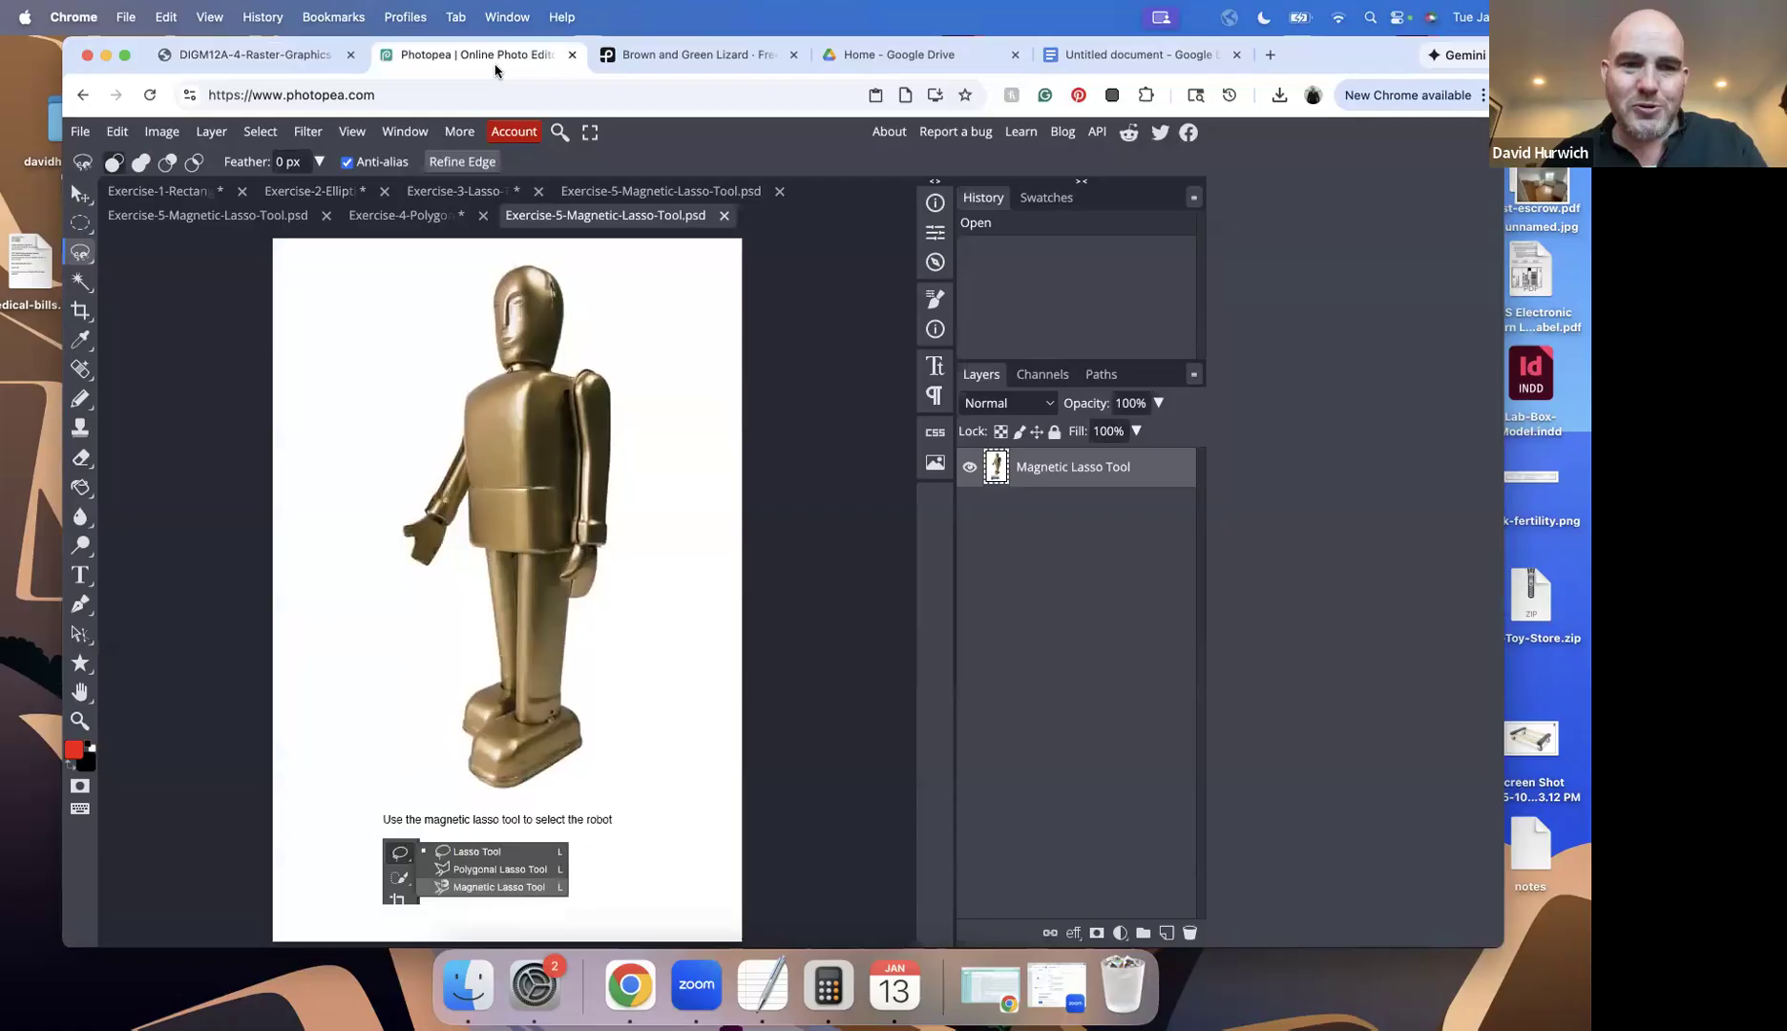
scroll(631, 411, "up", 3)
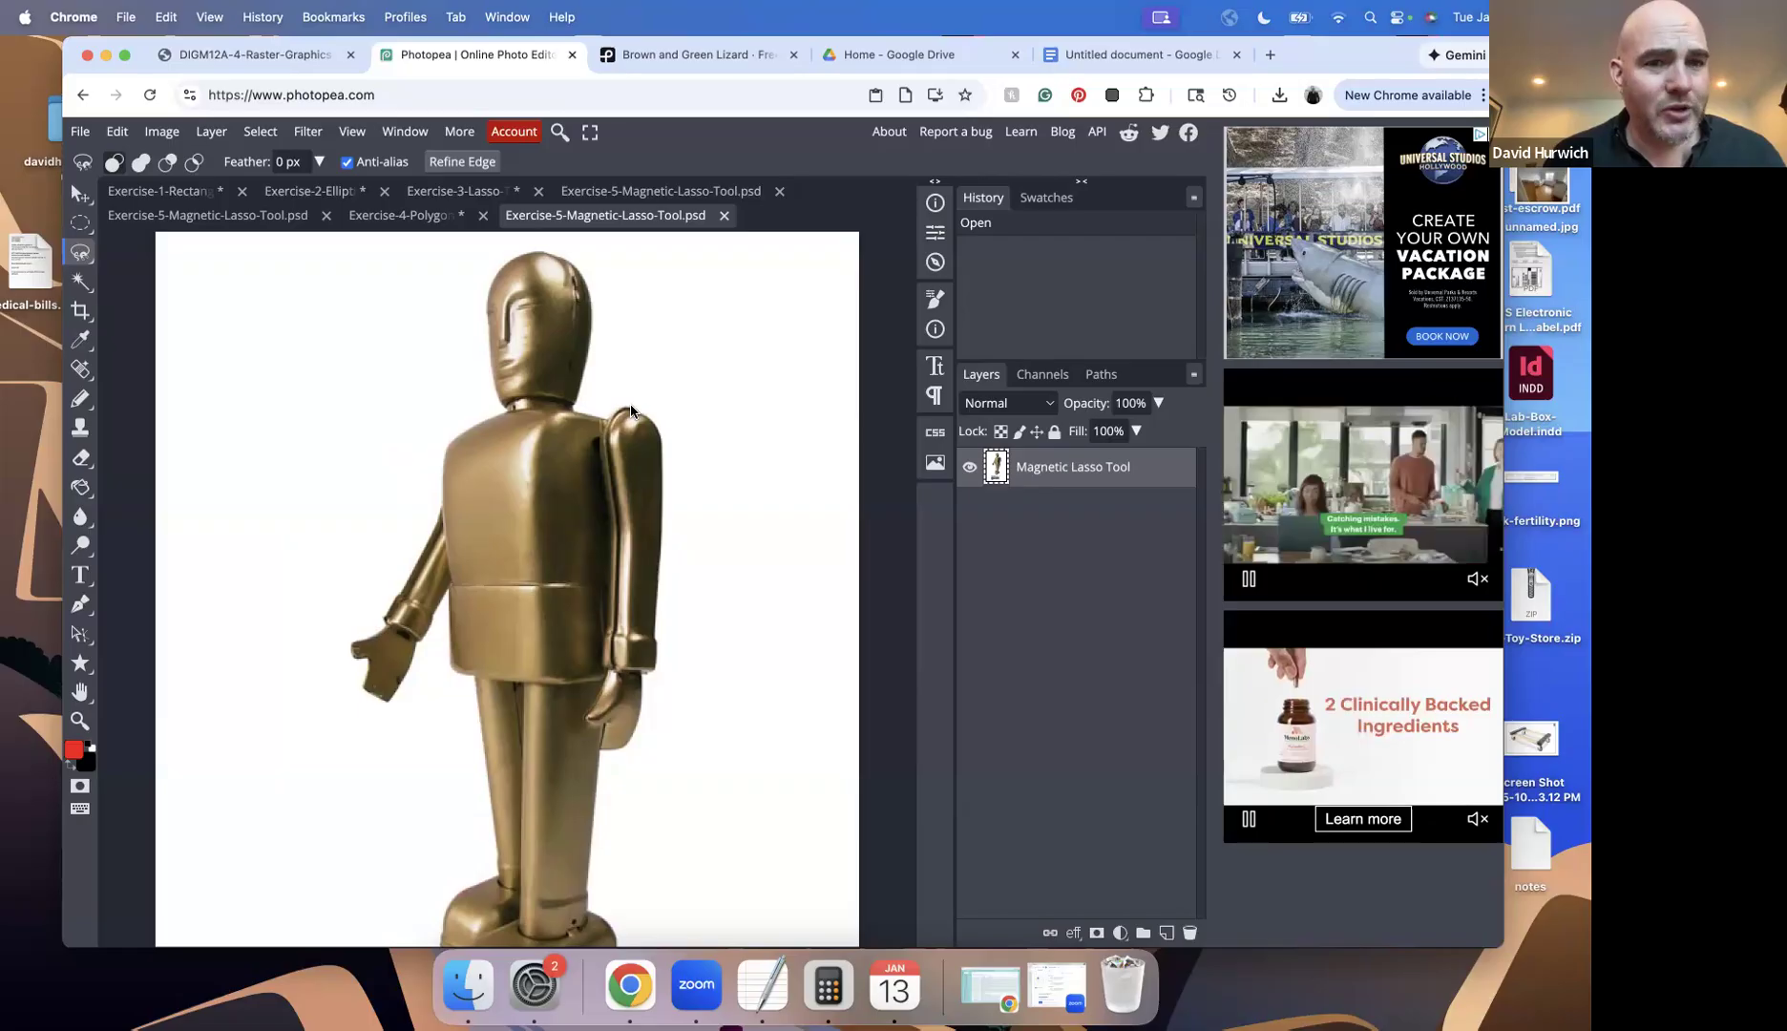
scroll(616, 624, "down", 2)
scroll(616, 623, "down", 2)
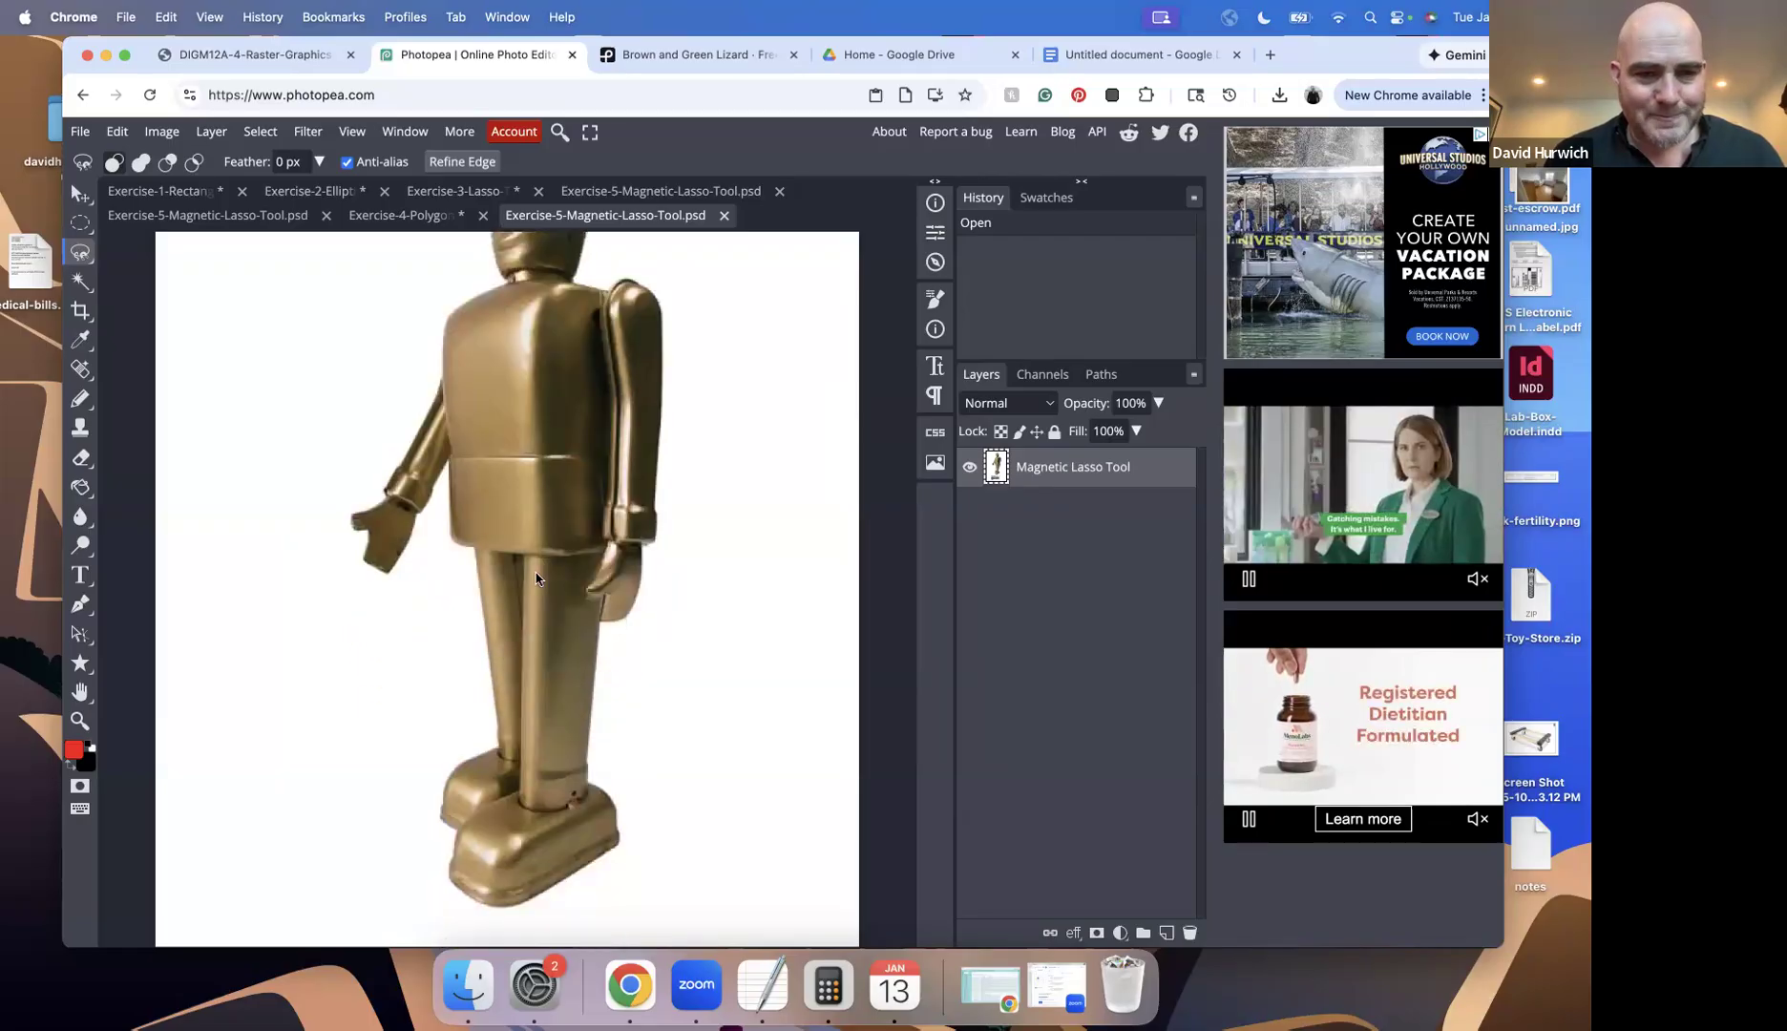
scroll(535, 578, "up", 4)
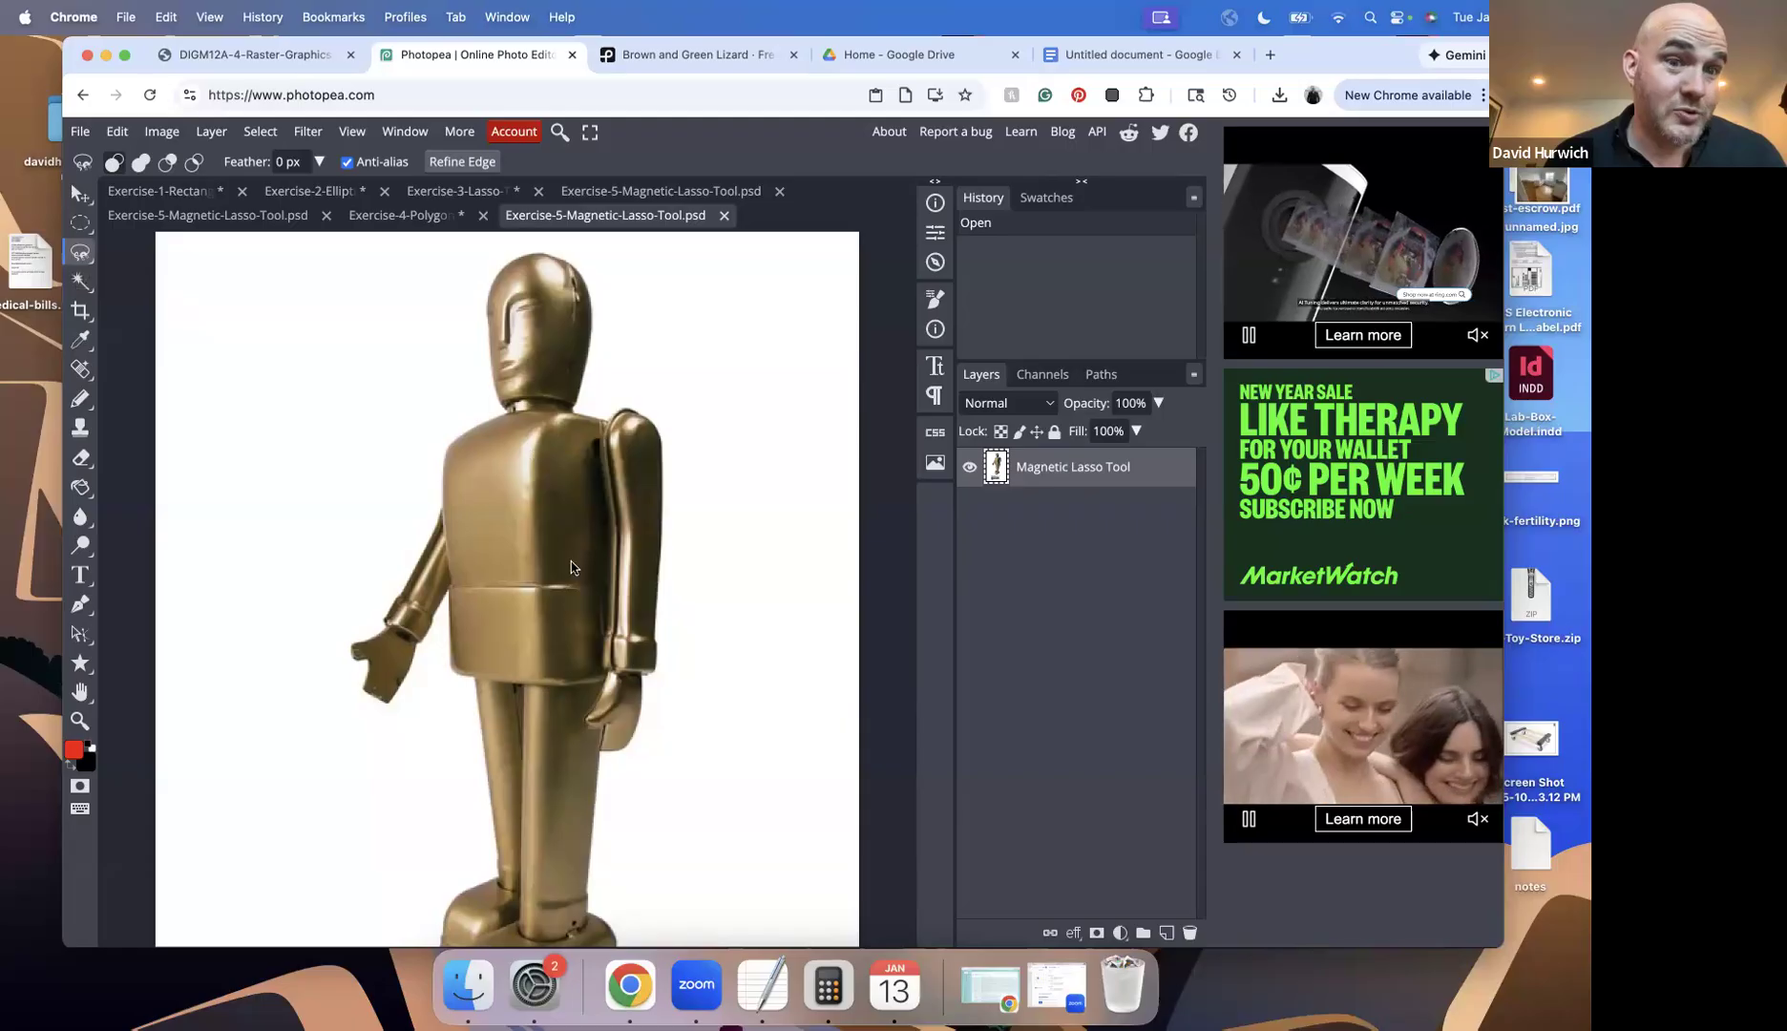
left_click(77, 251)
left_click(152, 311)
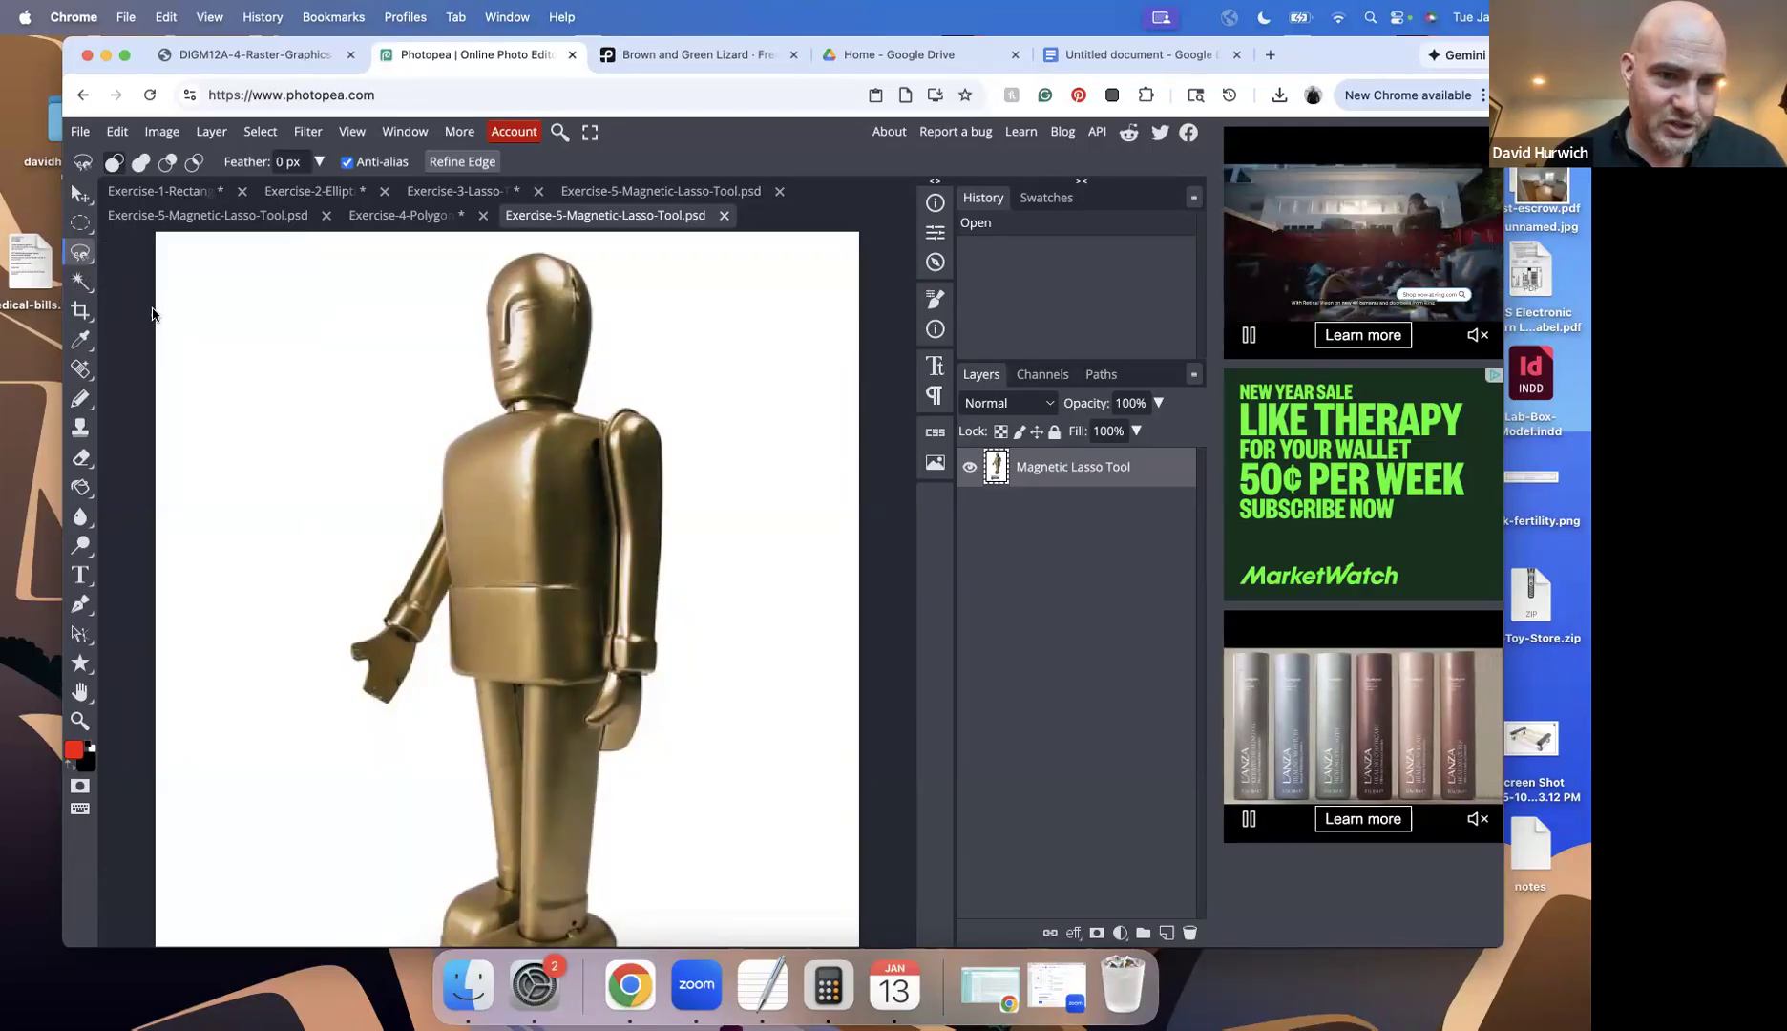
Trace the robot's whole outline with the Magnetic Lasso starting at its open hand, close the selection and undo it
left_click(363, 688)
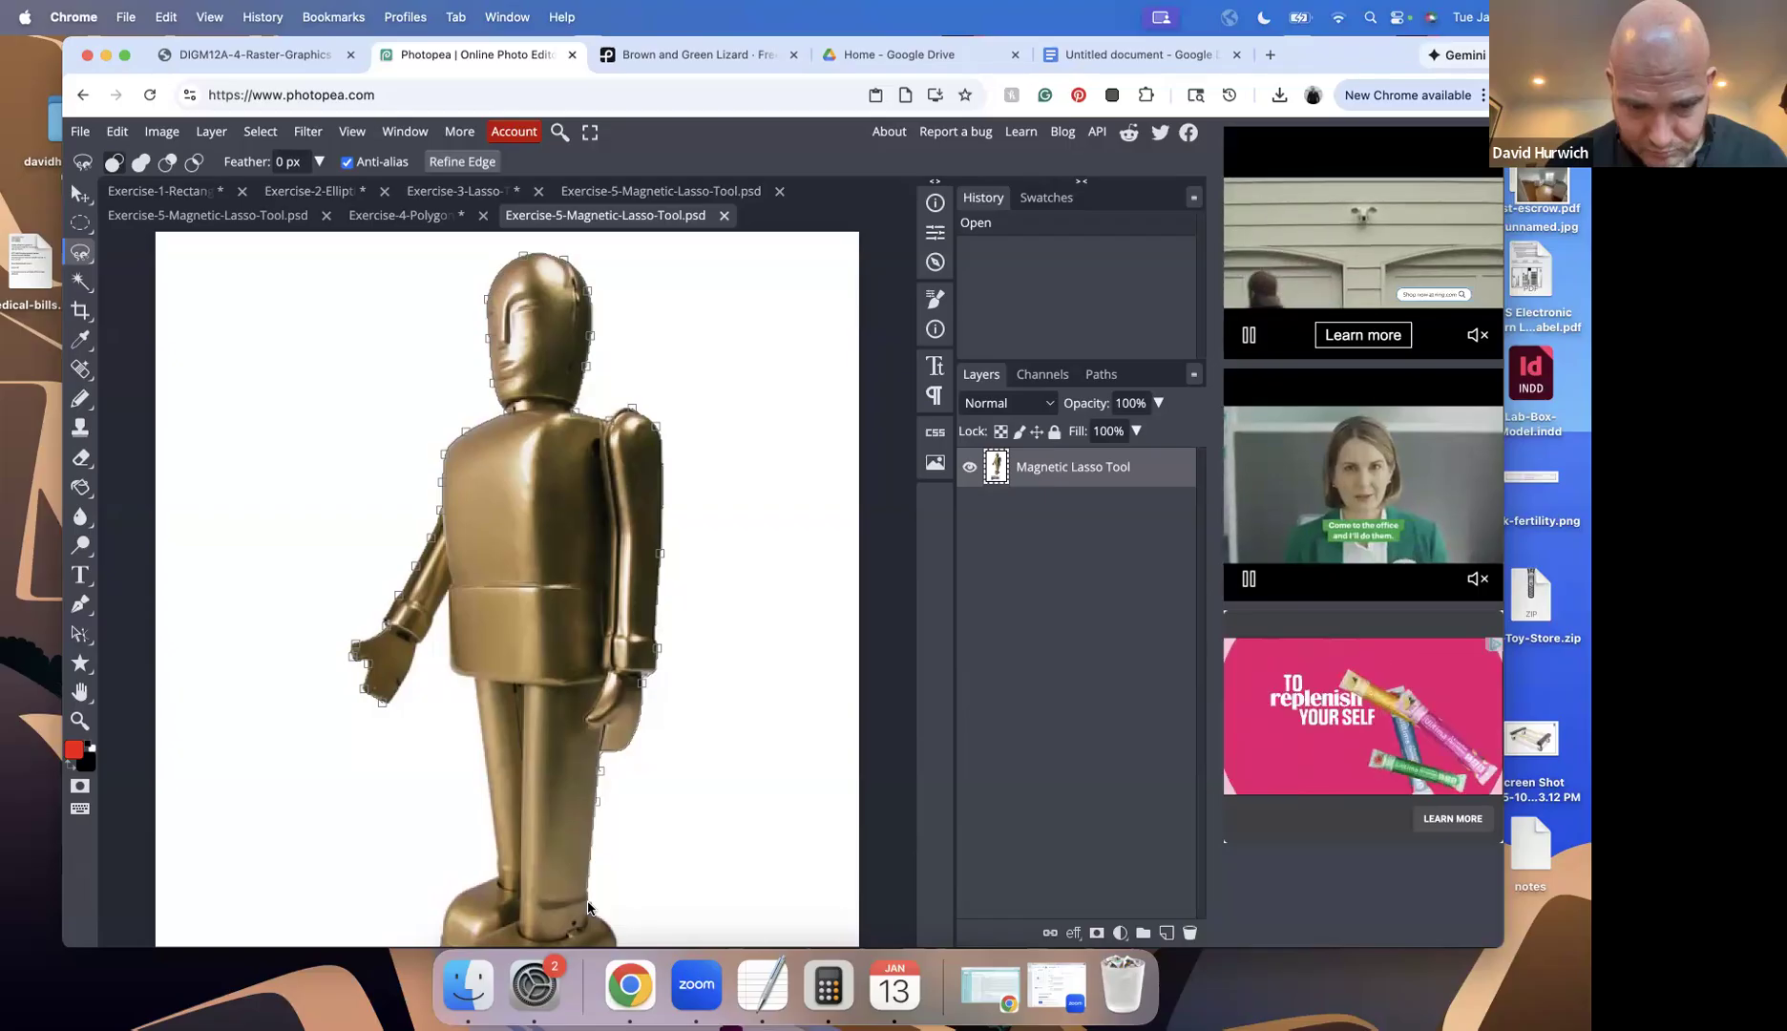
scroll(595, 859, "down", 2)
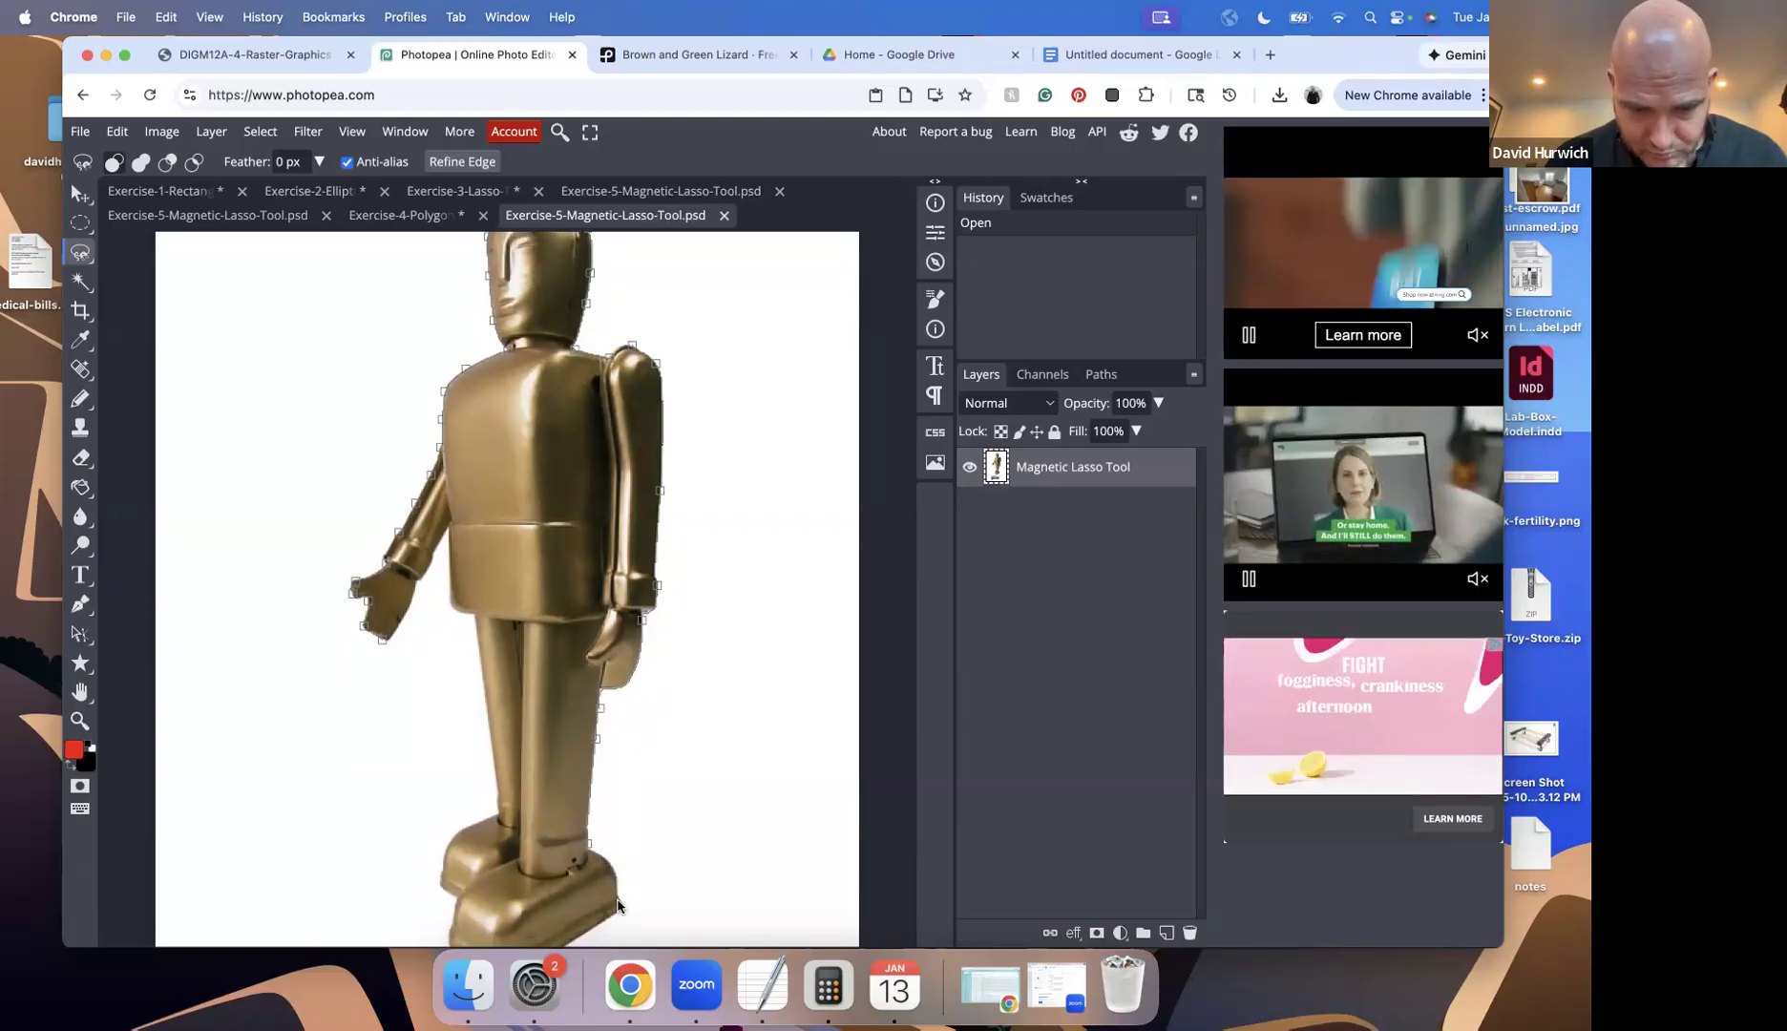
scroll(549, 874, "down", 2)
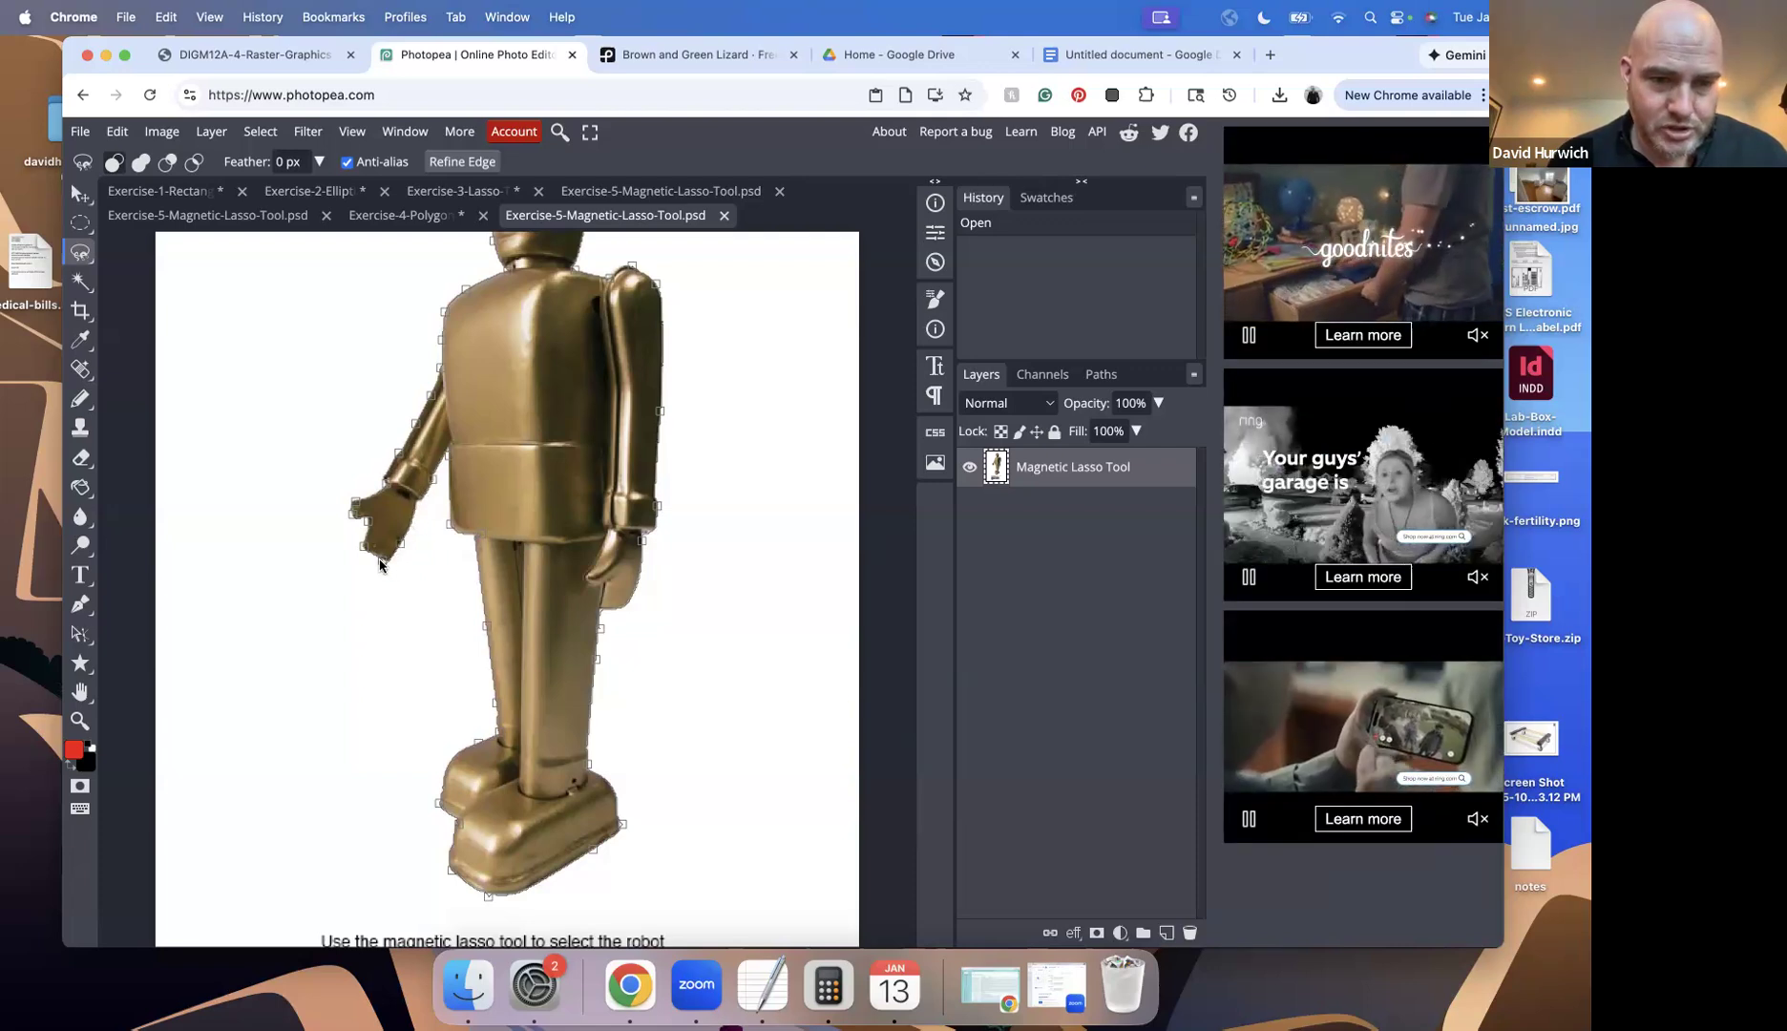
double_click(380, 564)
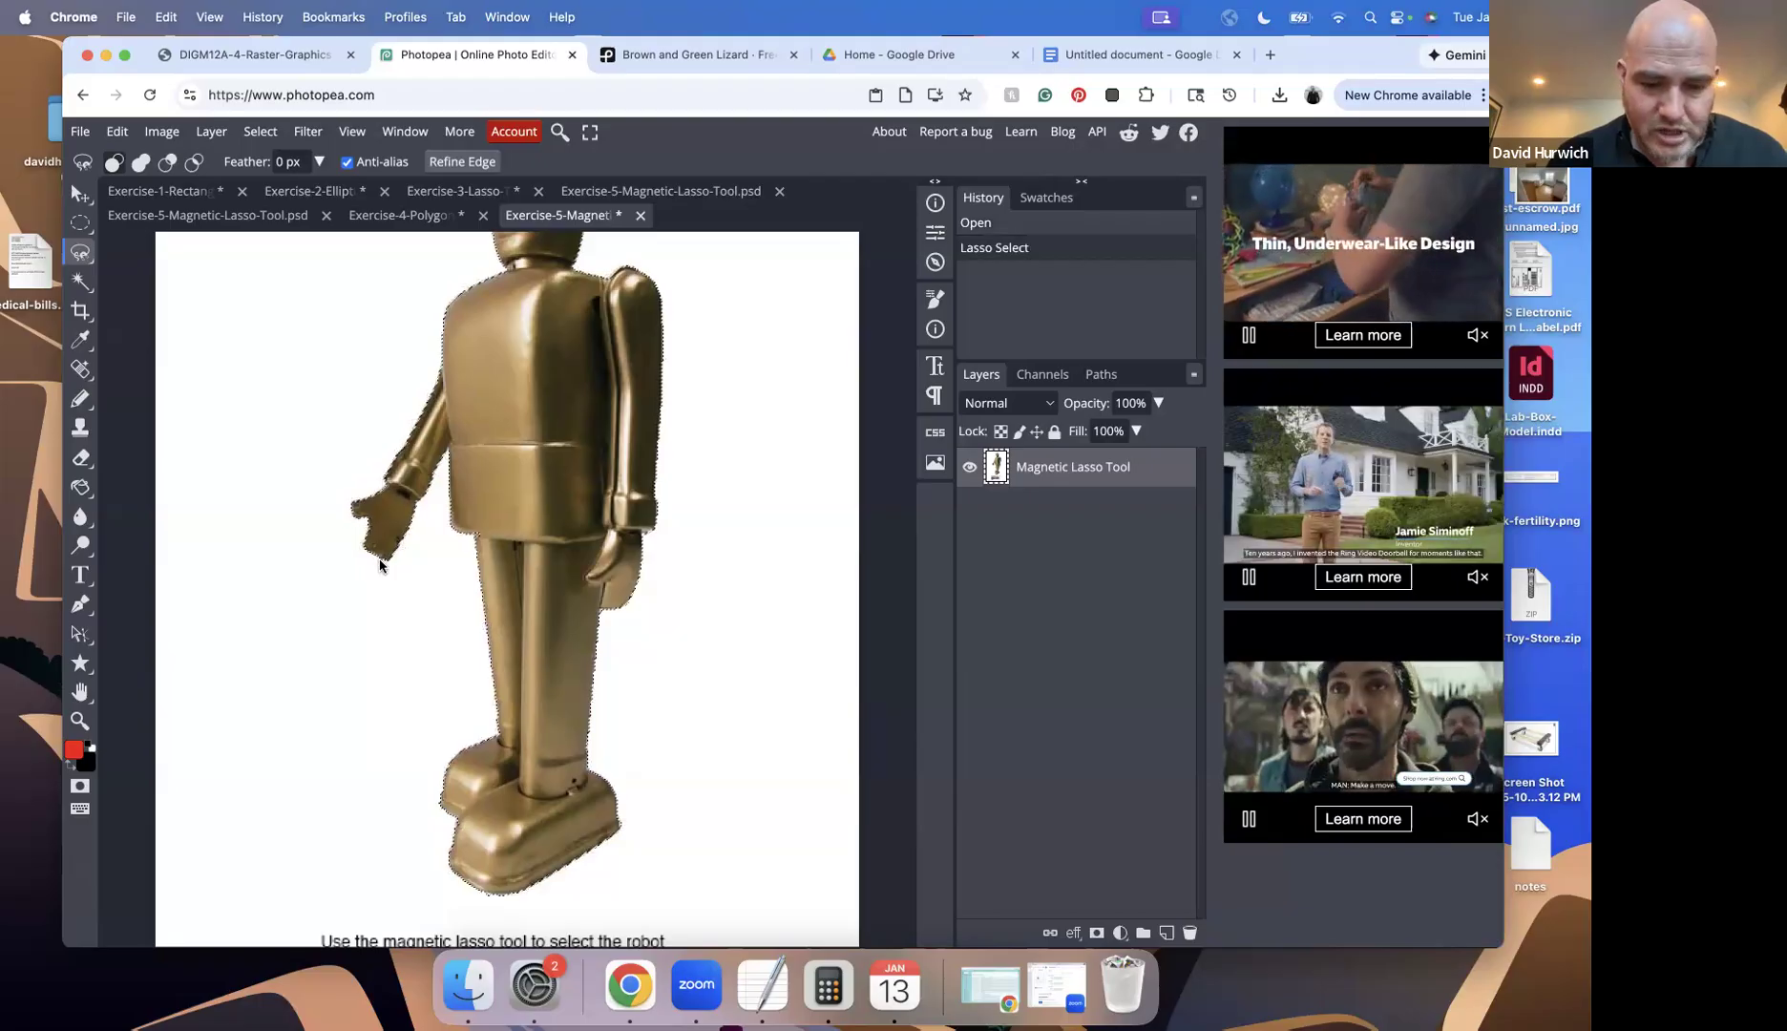
key("super+z")
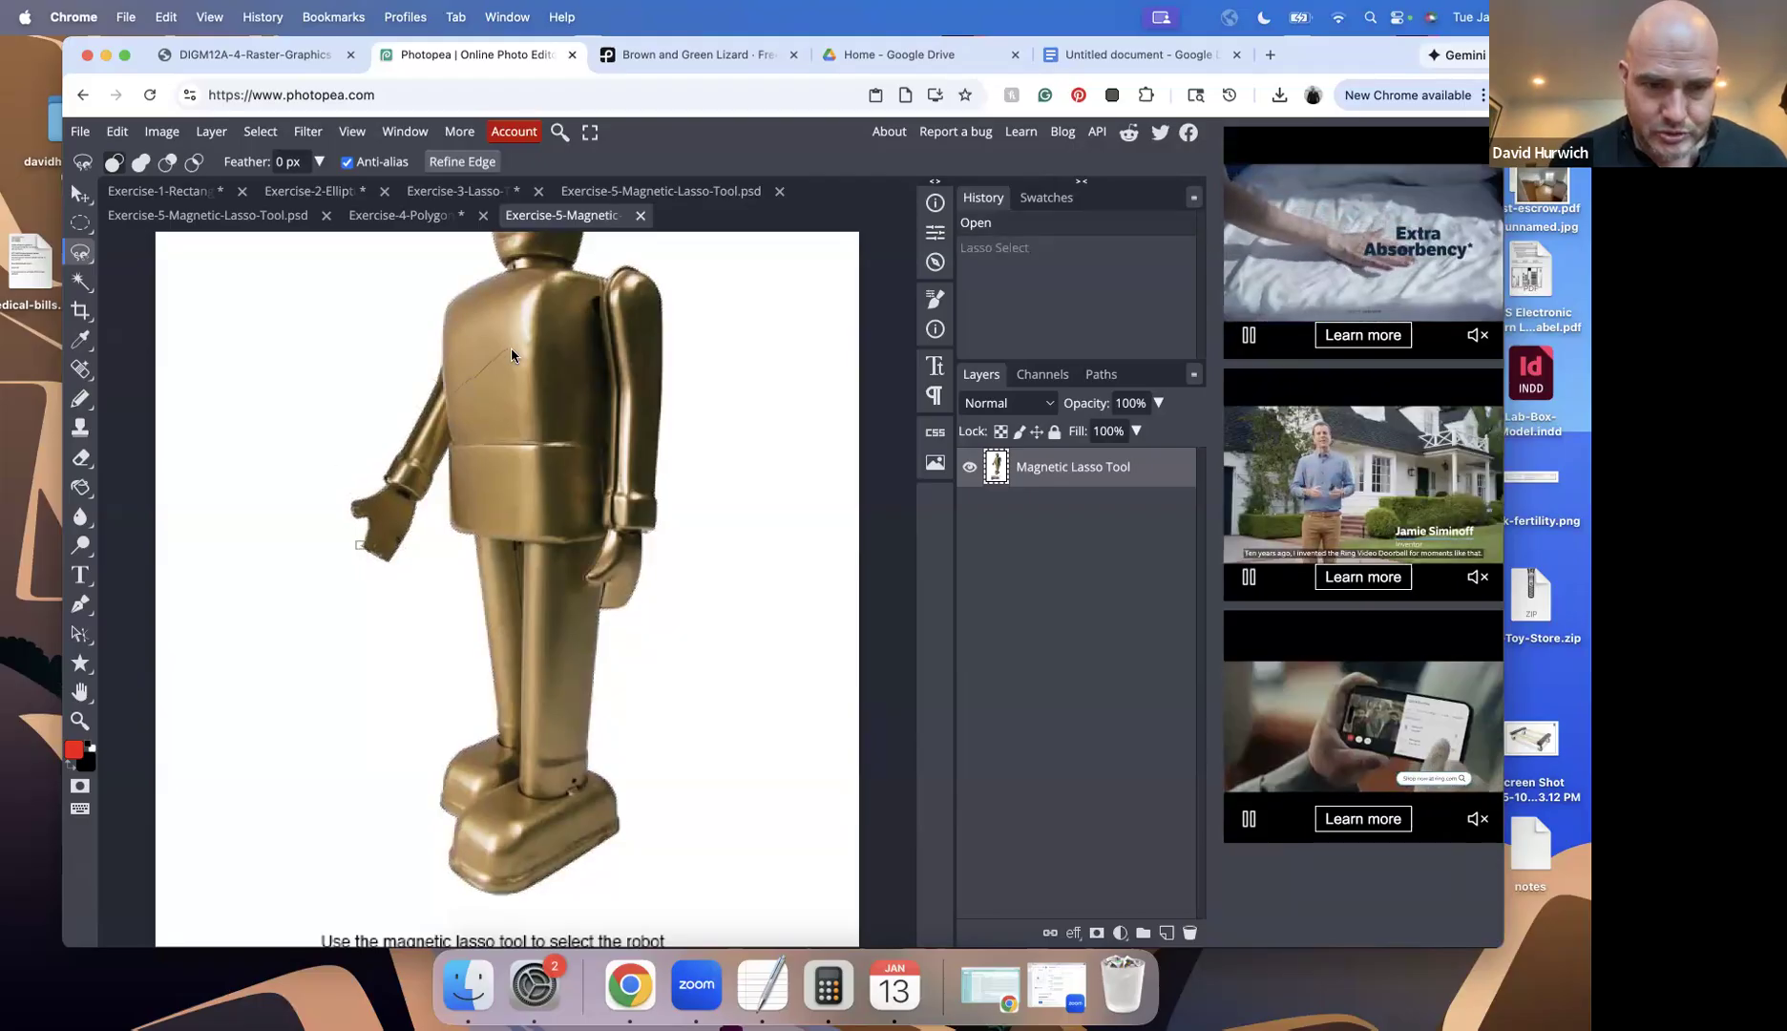
key("super+d")
key("super+d")
left_click(430, 679)
double_click(340, 589)
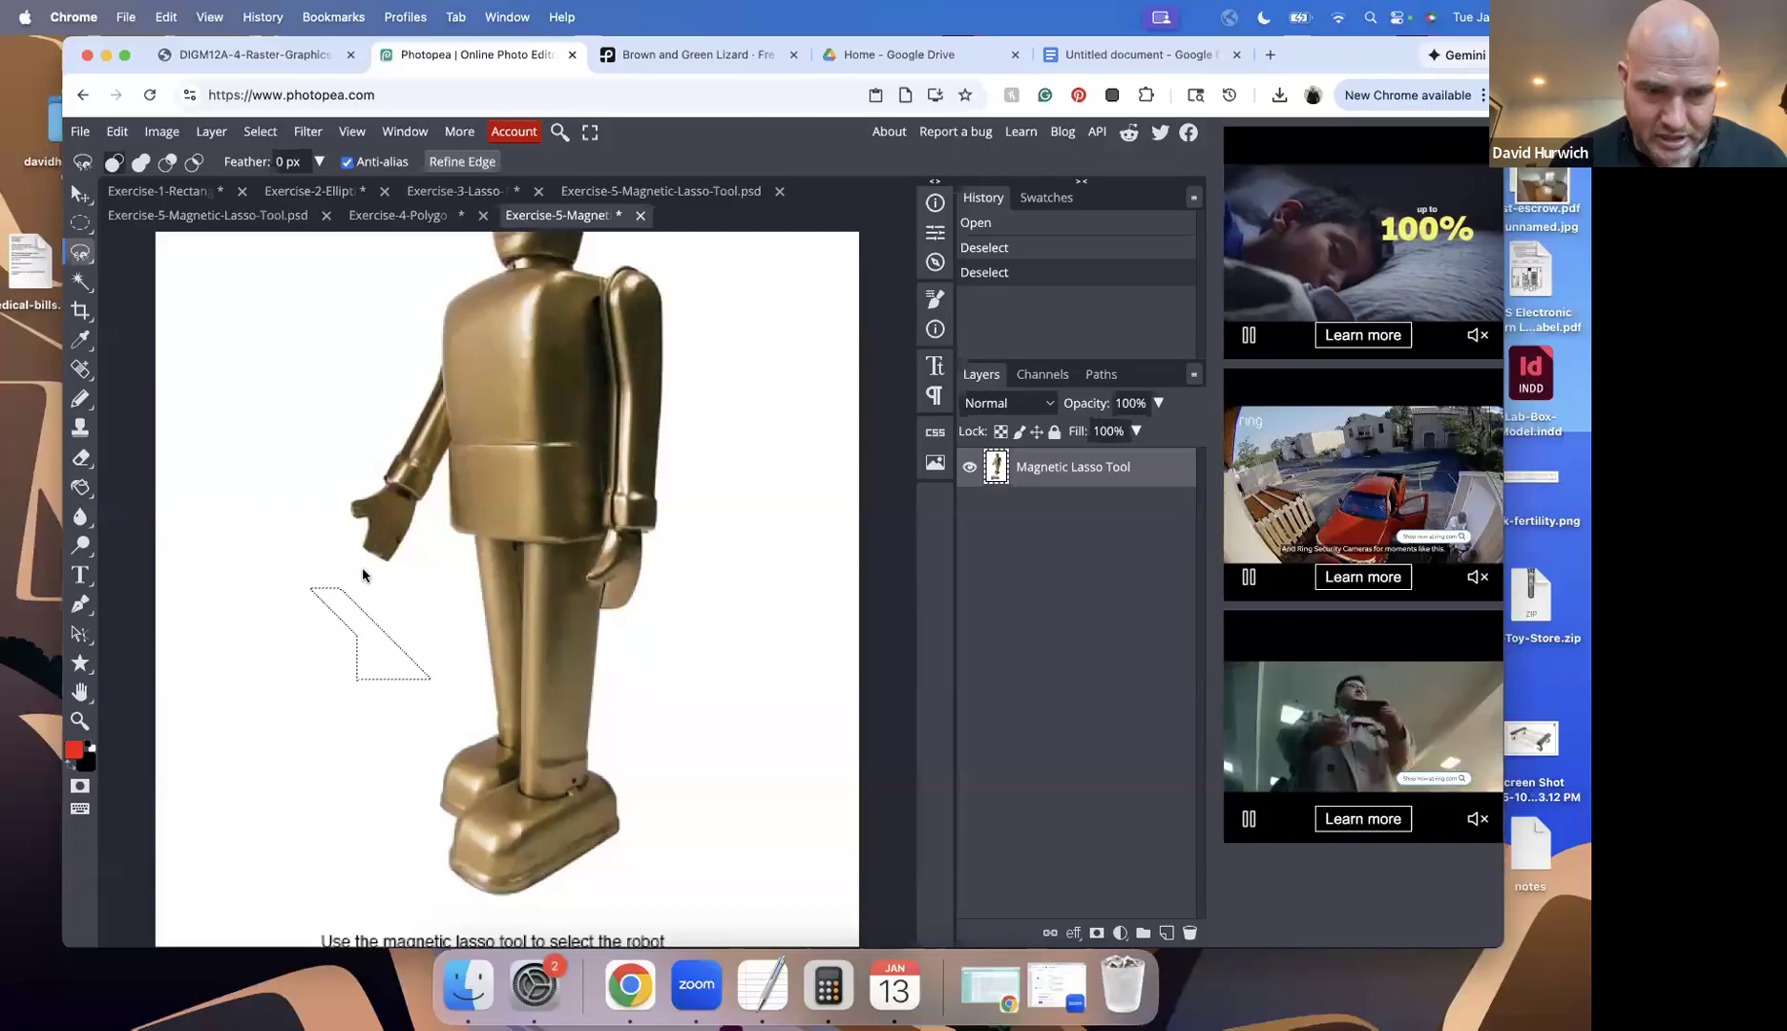
key("super+z")
left_click(242, 522)
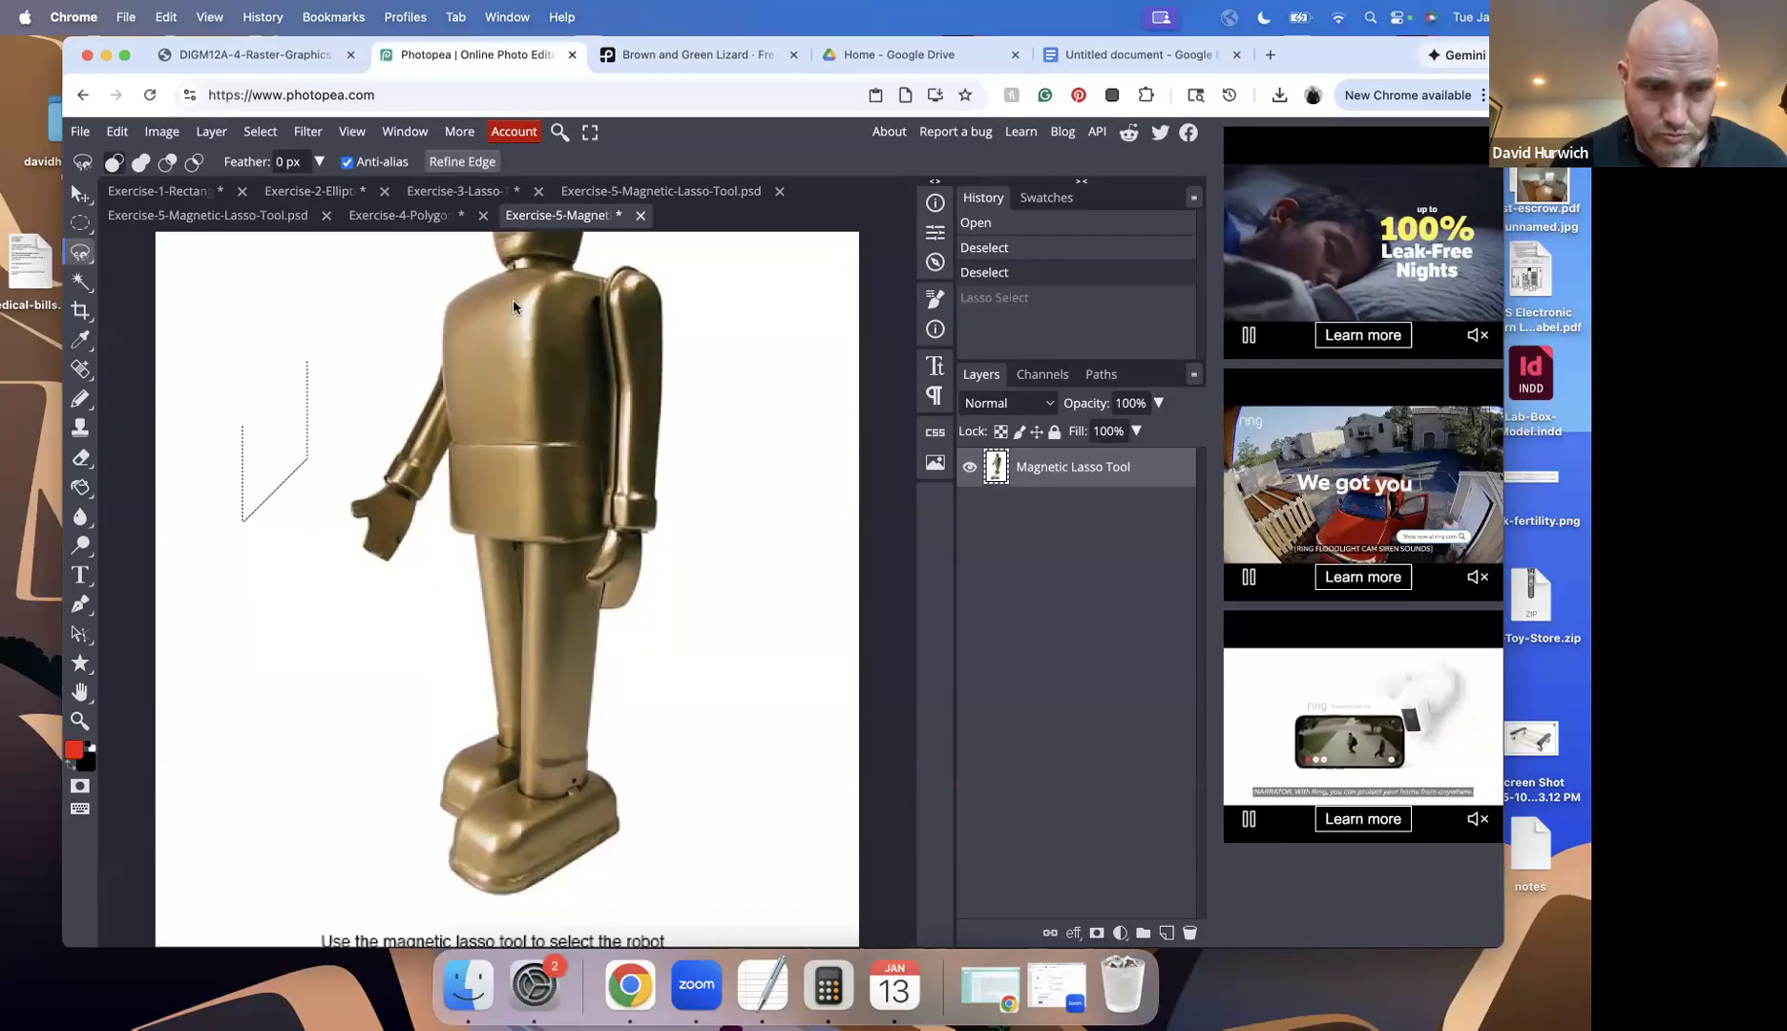
left_click(242, 521)
key("super+d")
Trace a partial Magnetic Lasso path from the robot's wrist over its shoulder to the opposite arm, close it across the torso and undo it
left_click(382, 481)
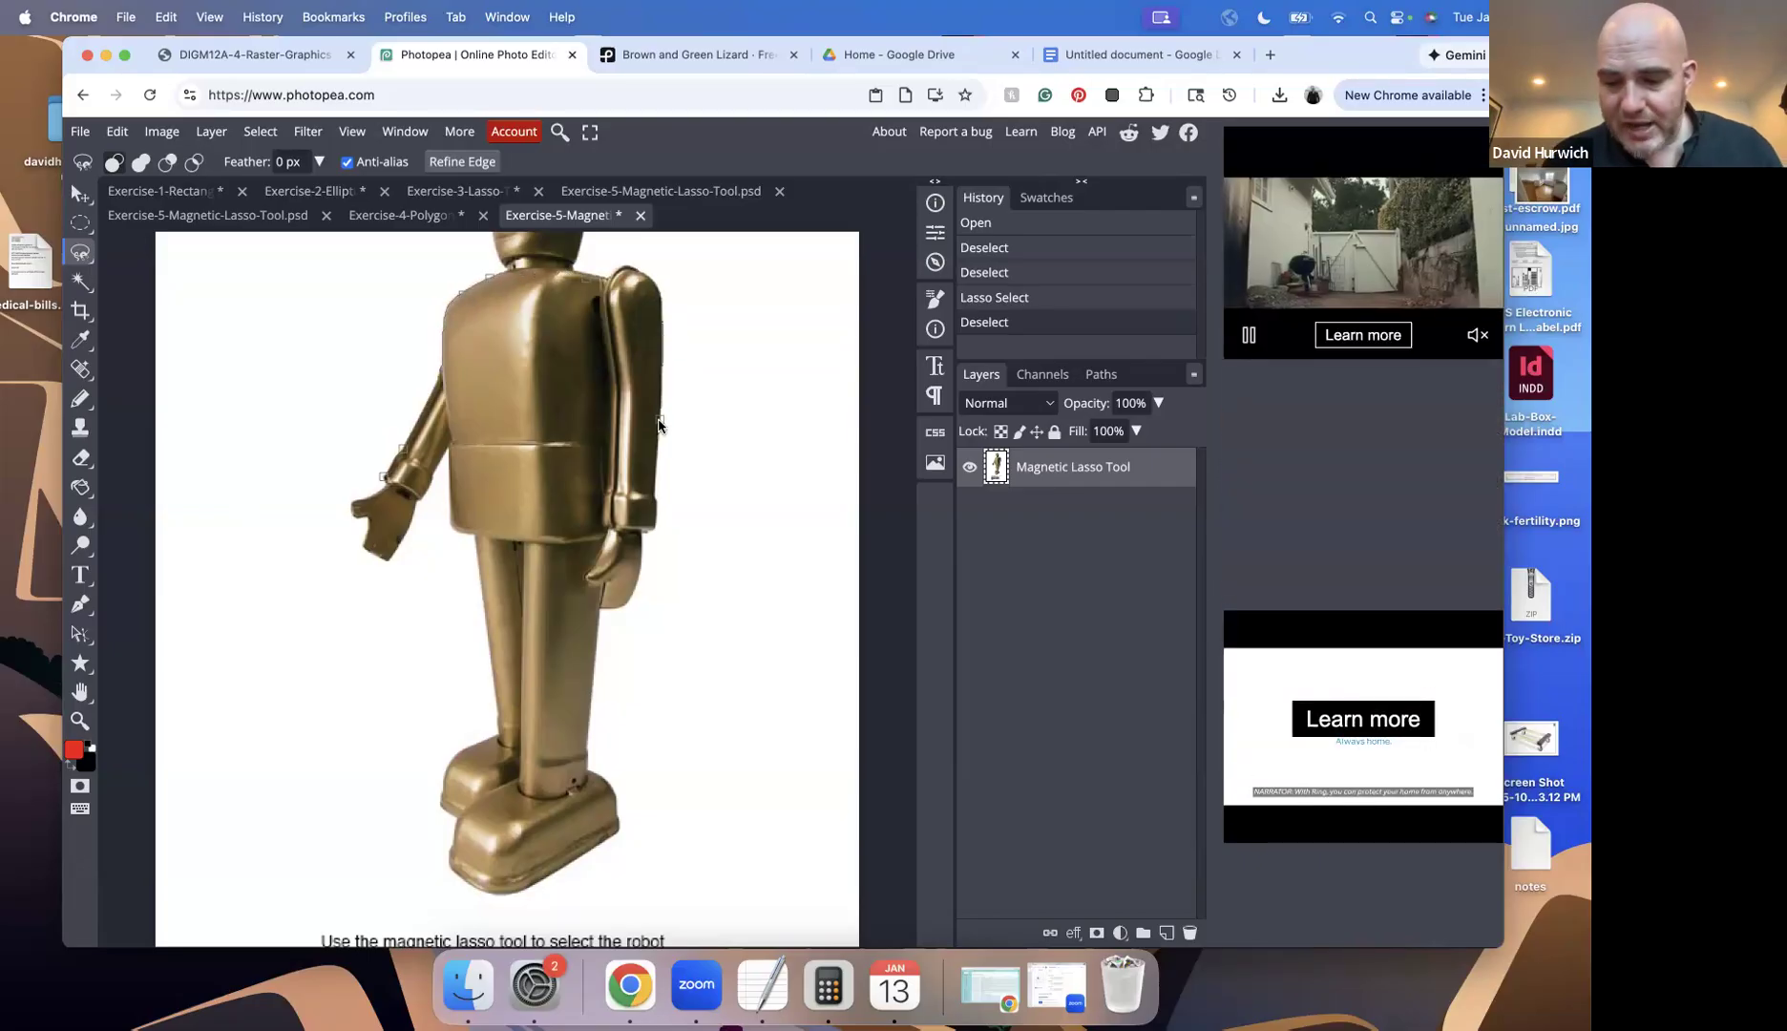
double_click(658, 424)
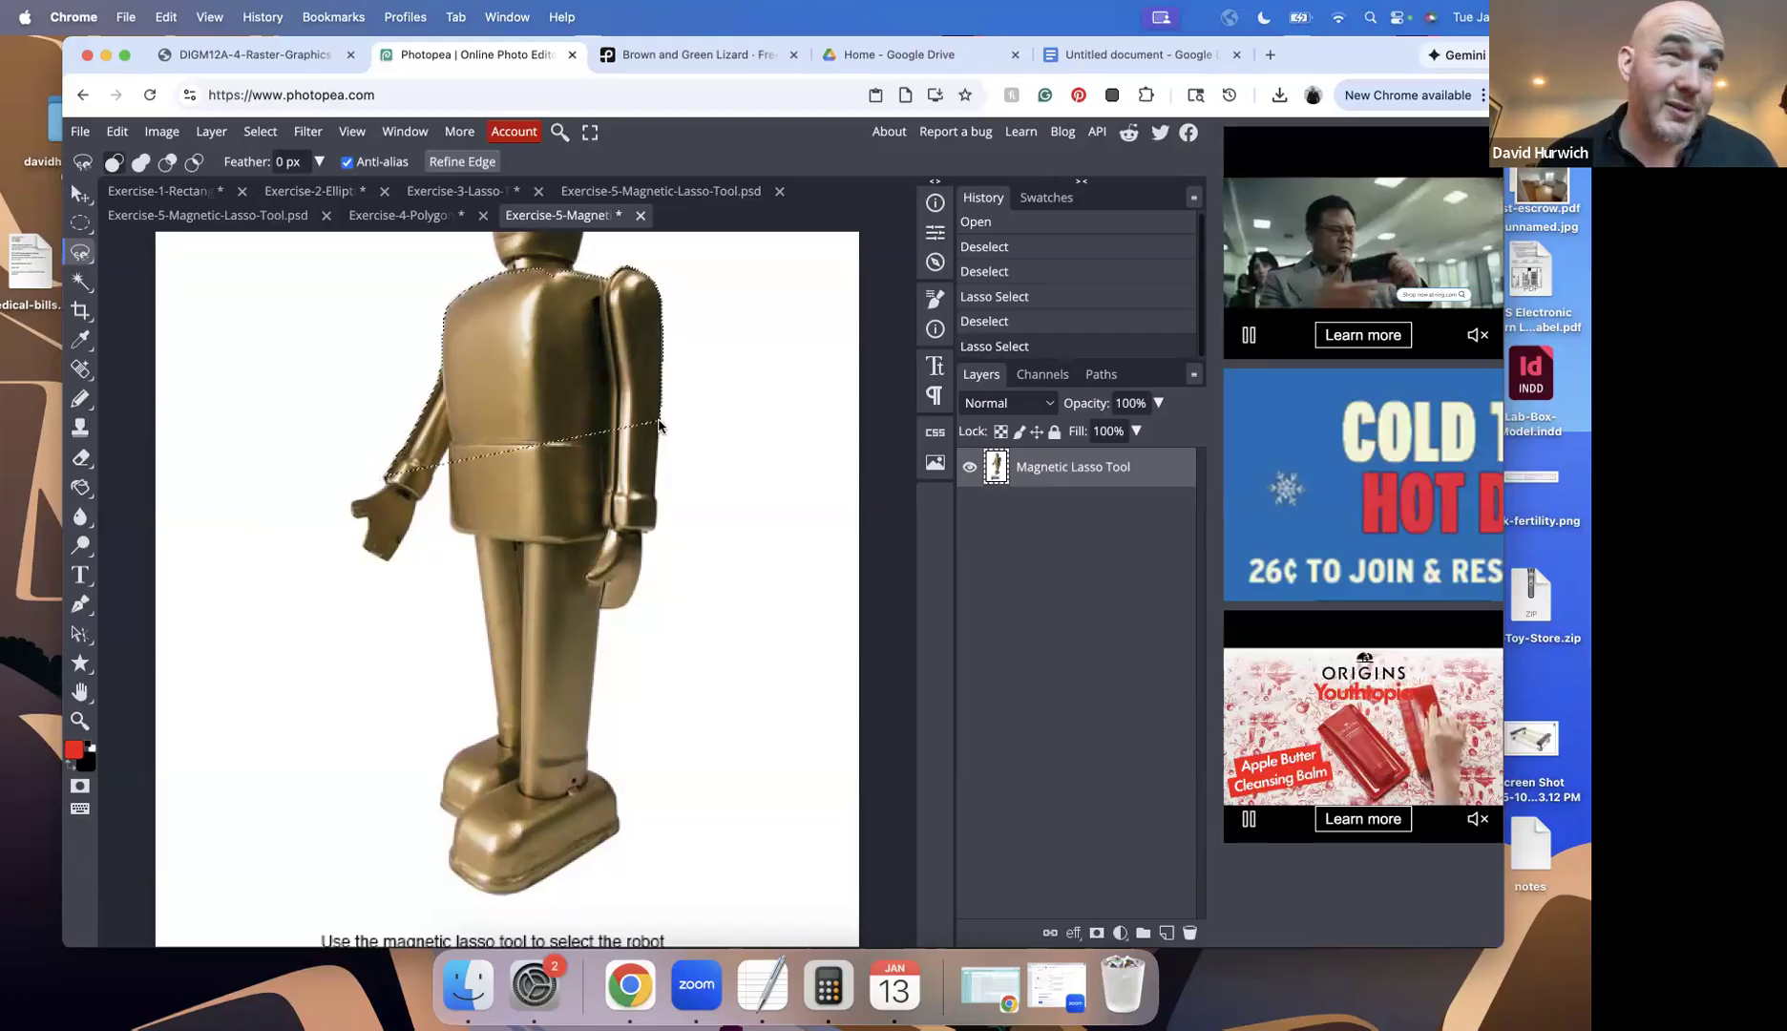
key("super+z")
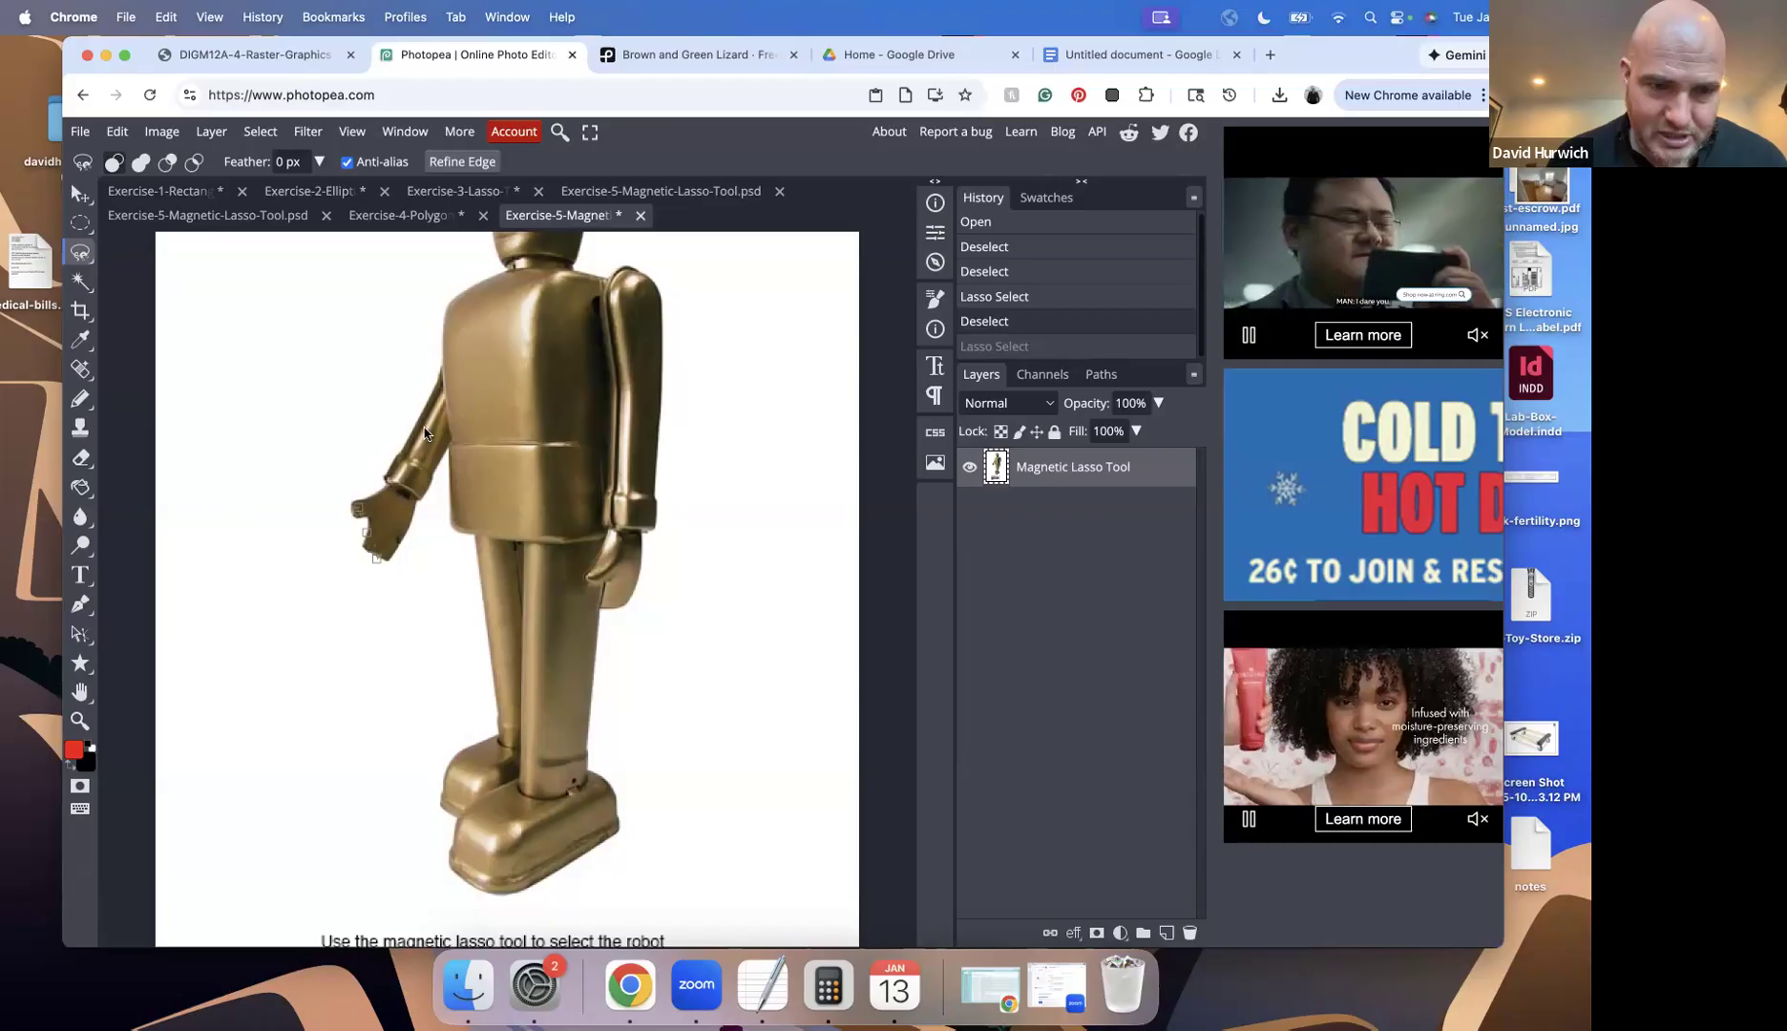
Select the entire robot with the Magnetic Lasso, tracing from the open hand around the head, arm and feet and closing at the hand
scroll(449, 329, "up", 5)
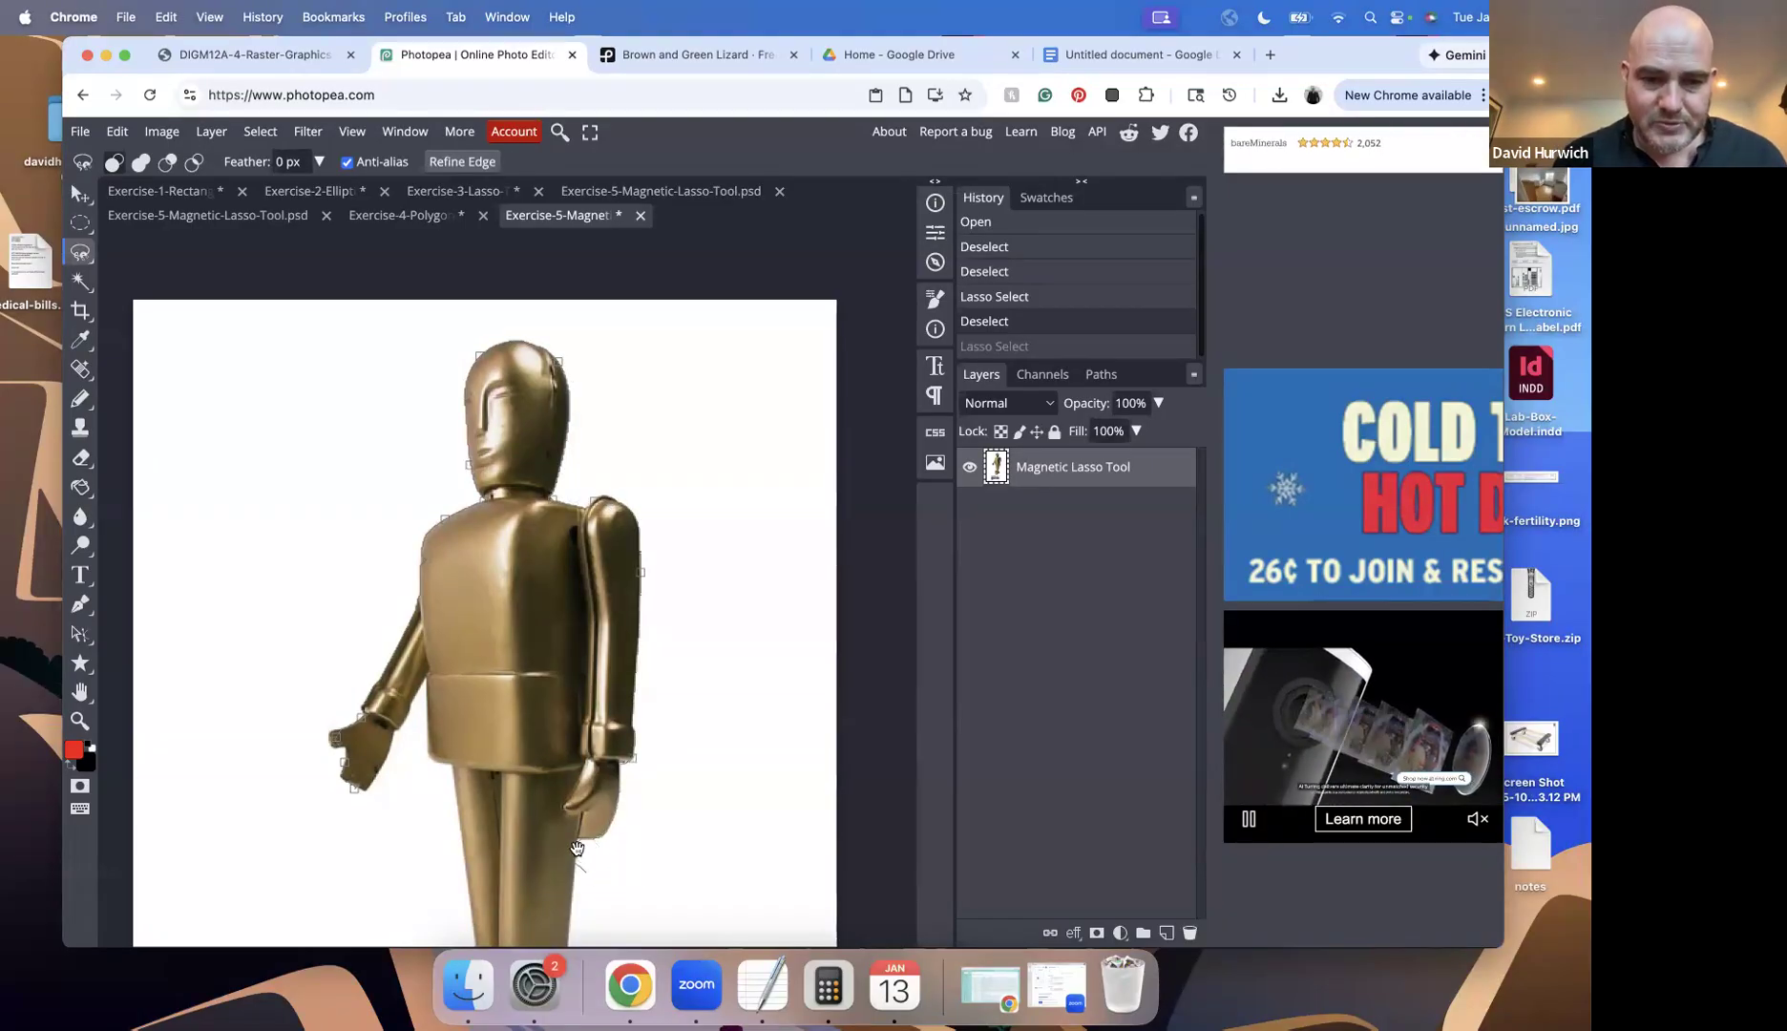
scroll(601, 587, "down", 5)
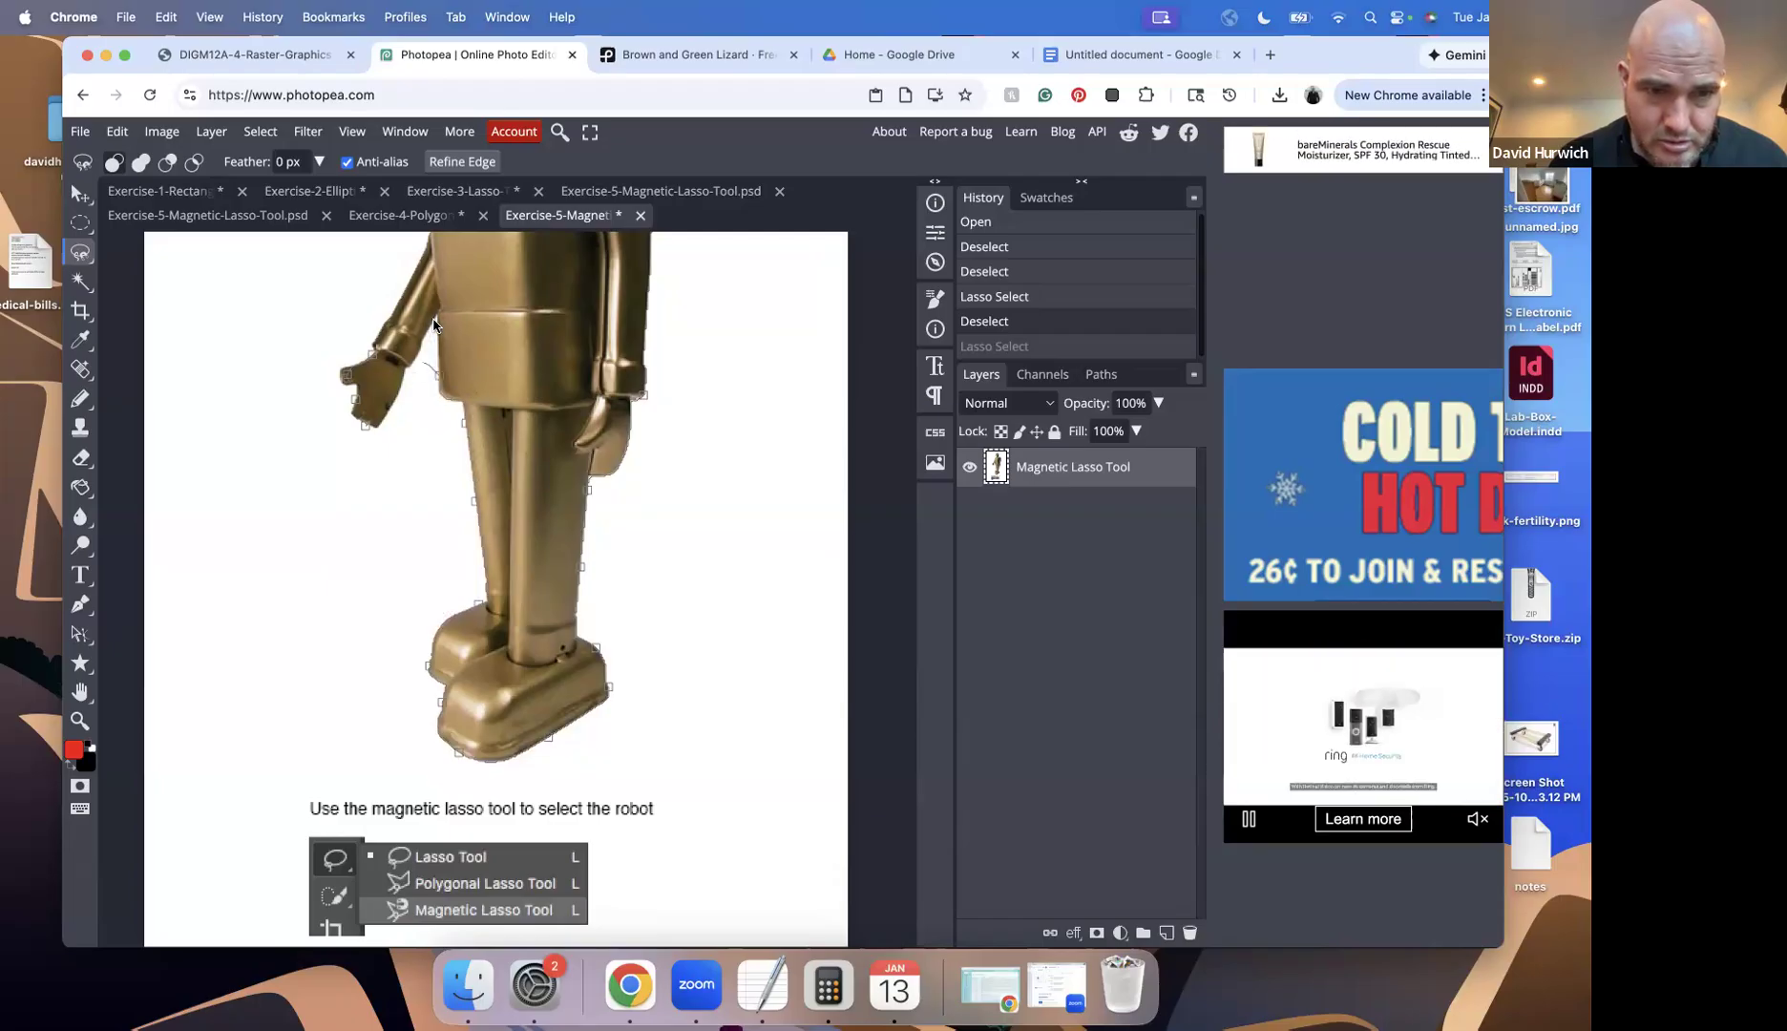
double_click(365, 430)
scroll(286, 401, "up", 5)
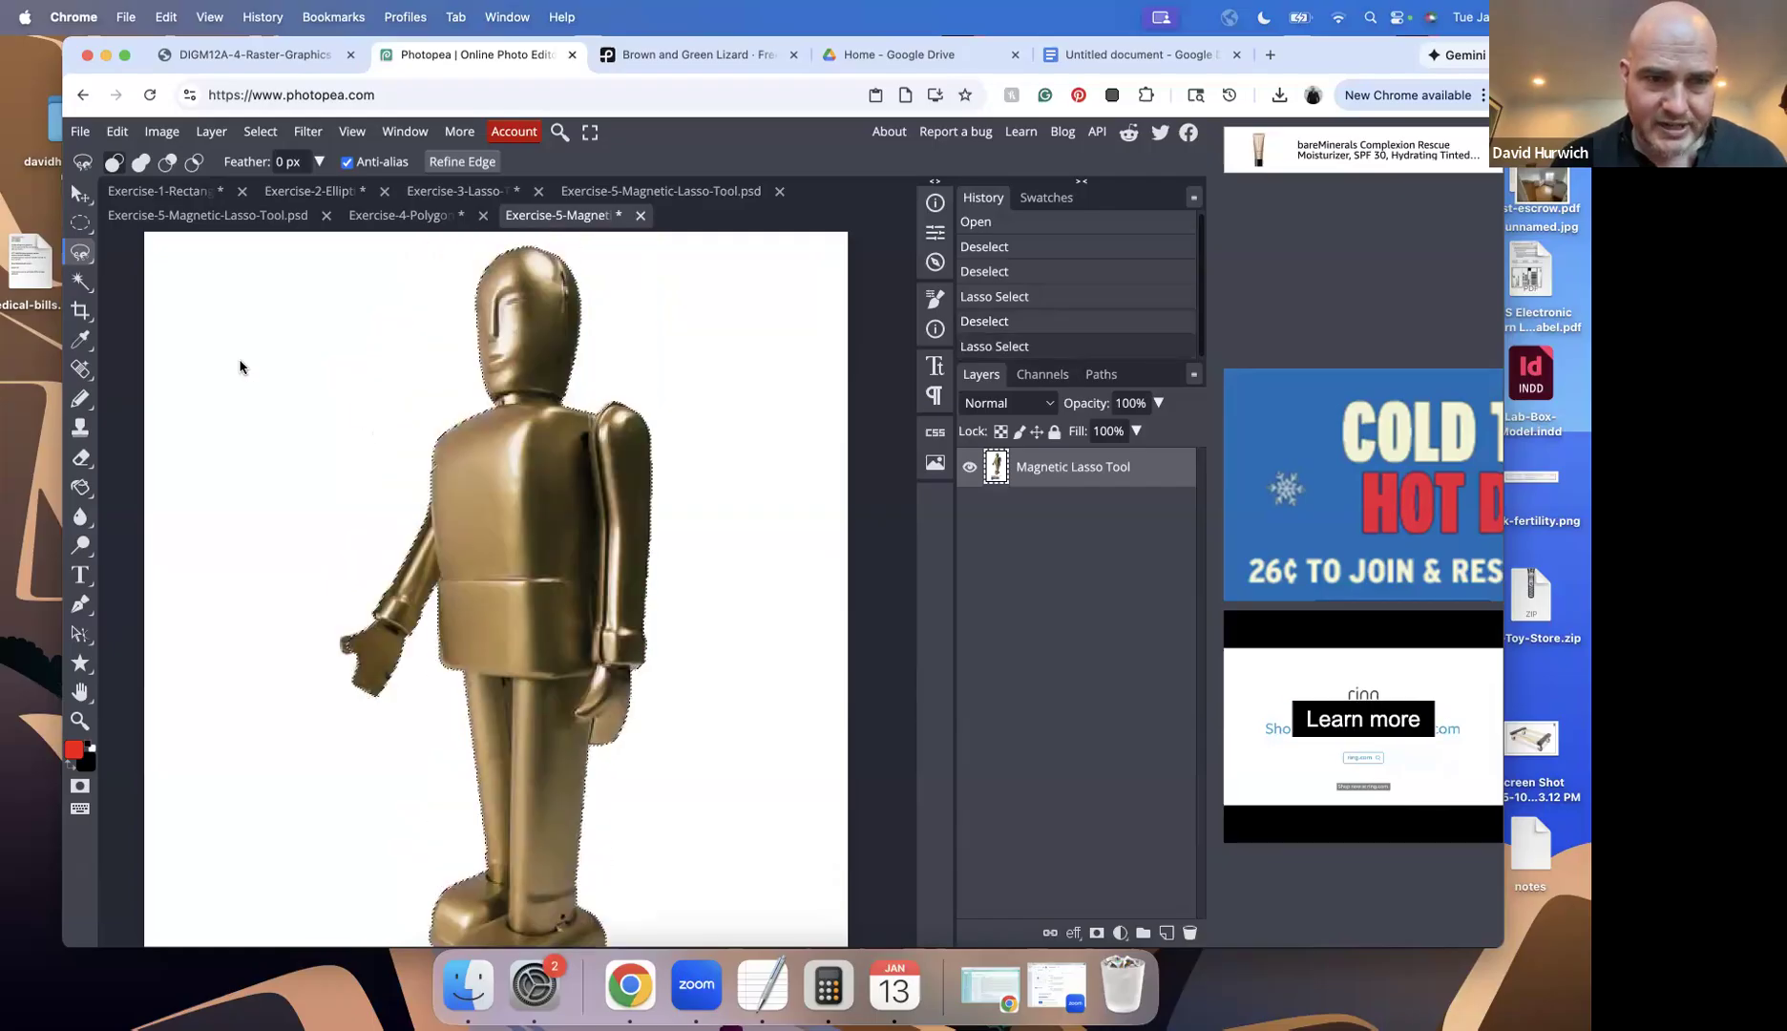
Move the selected robot sideways out of its white background with the Move tool and undo the move
left_click(81, 195)
left_click_drag(524, 510, 322, 515)
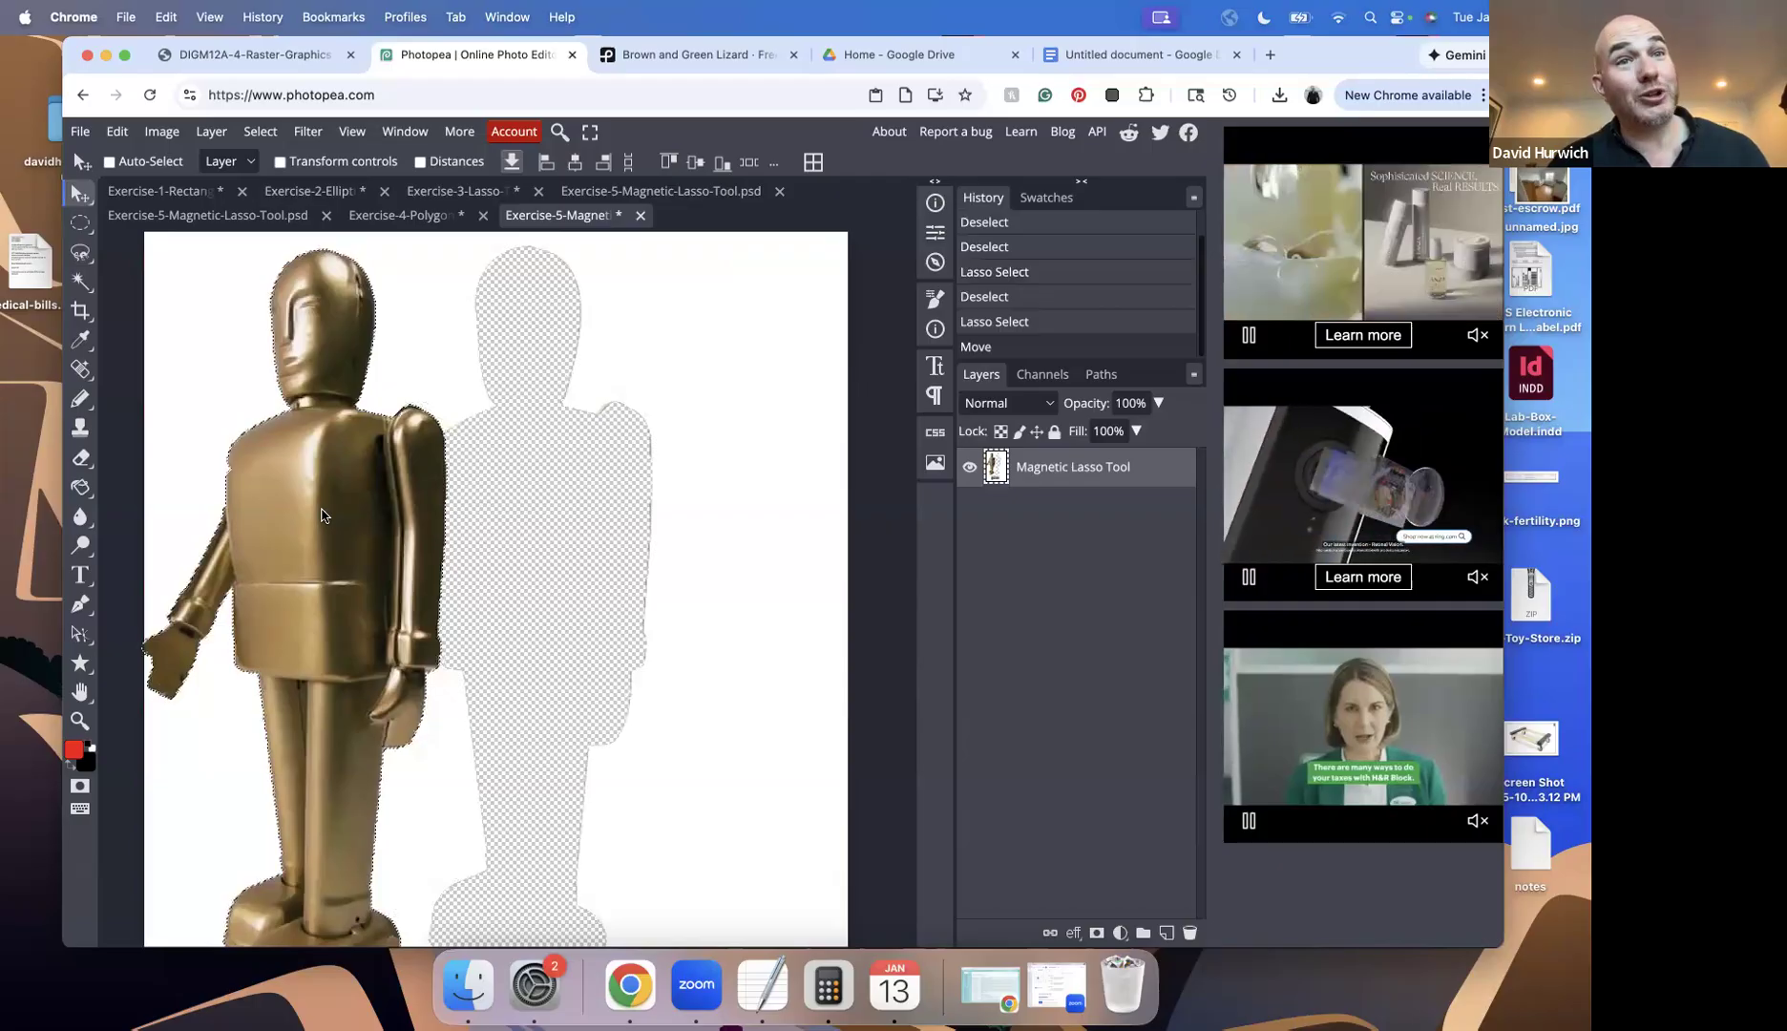
key("super+z")
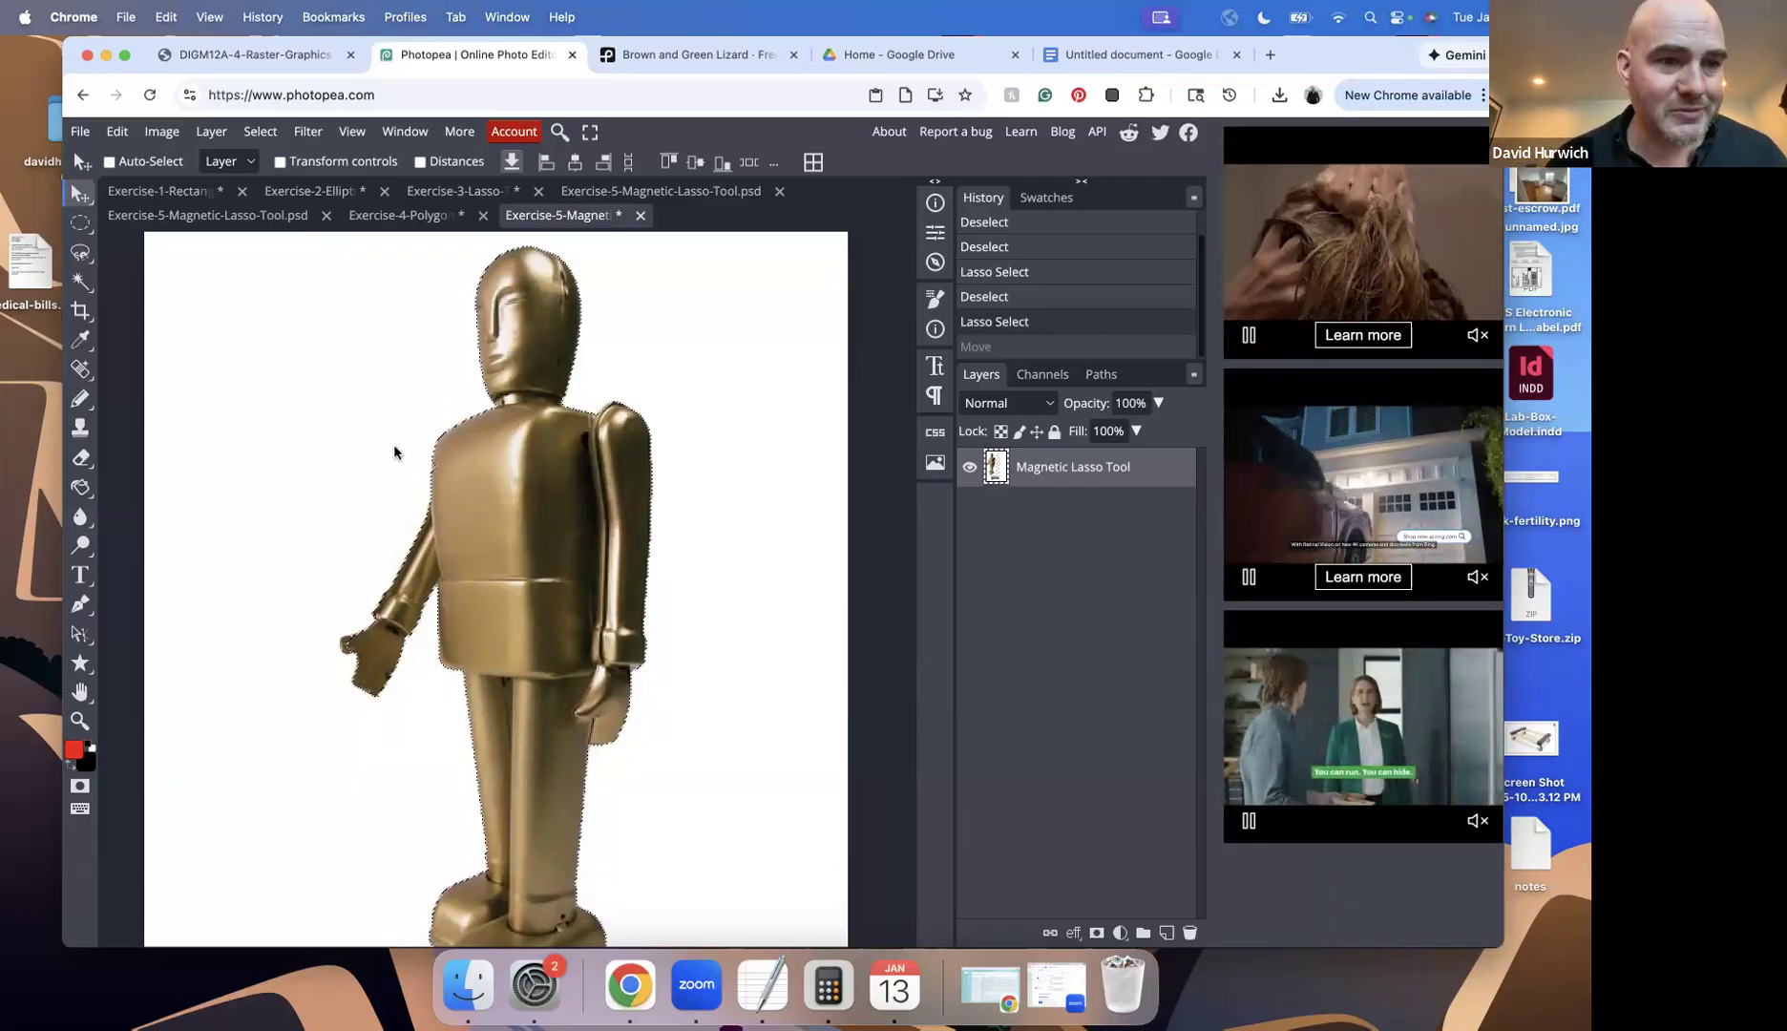
Choose the Magic Wand tool
right_click(84, 280)
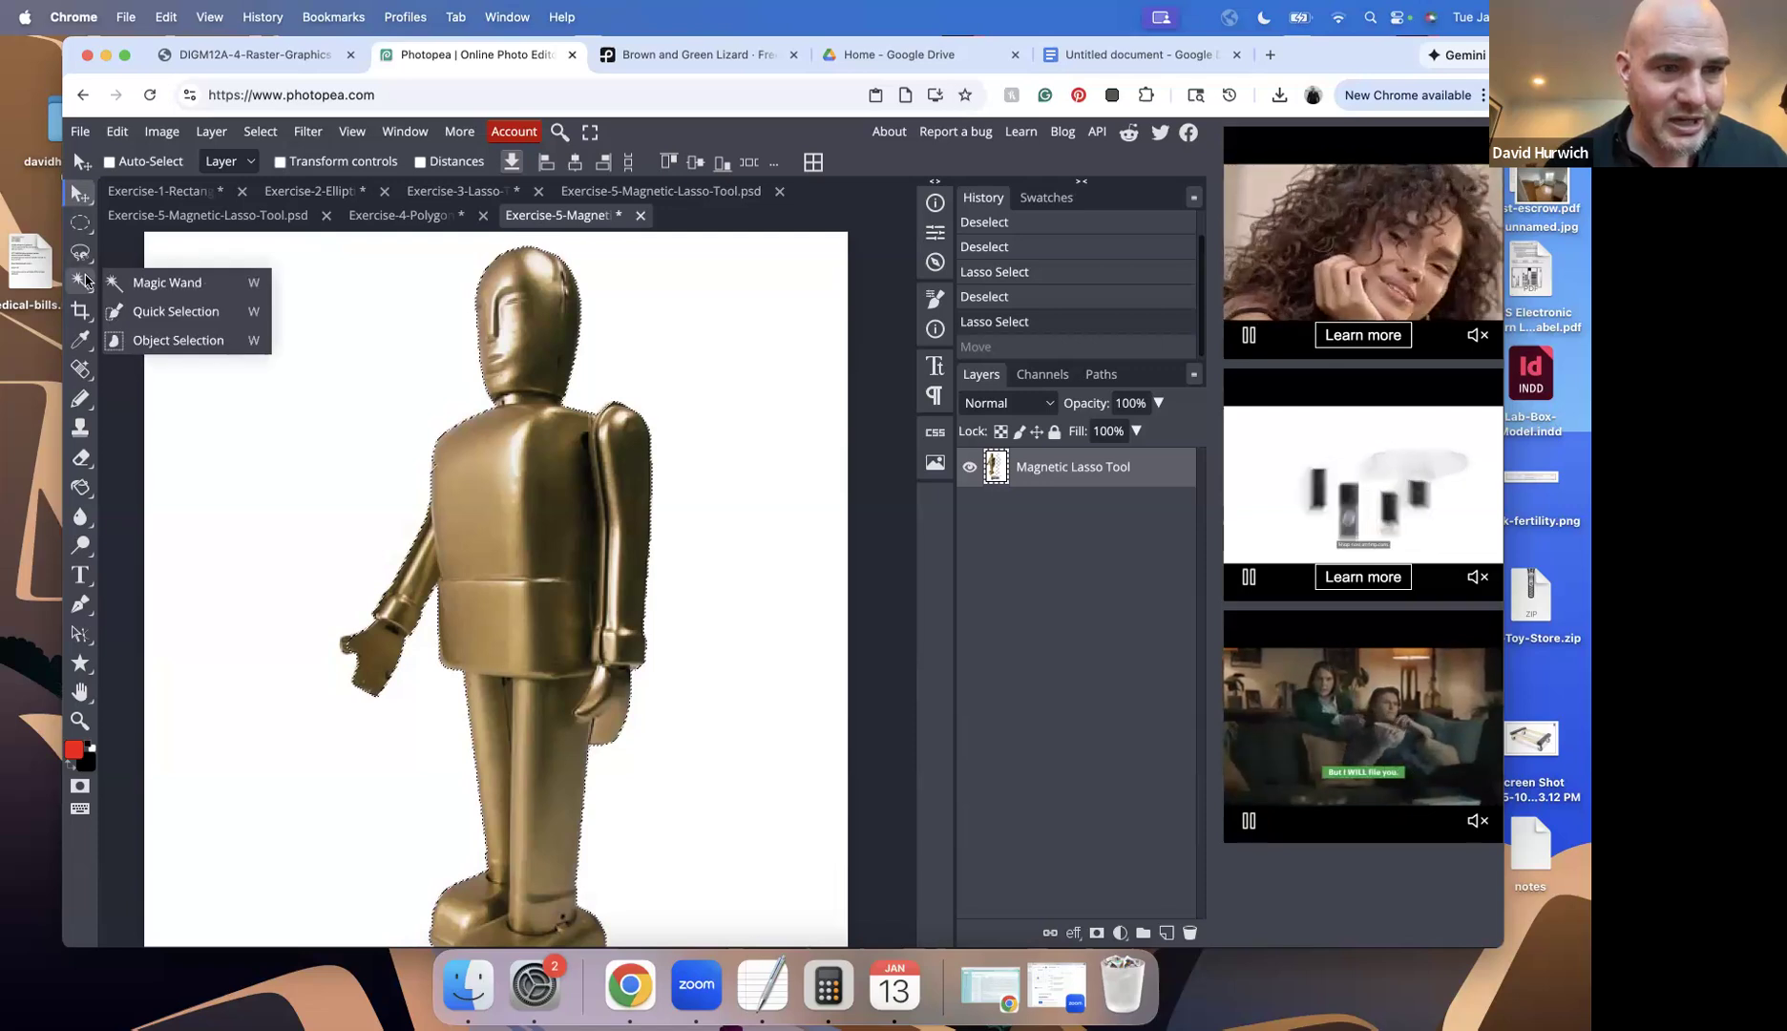
left_click(143, 284)
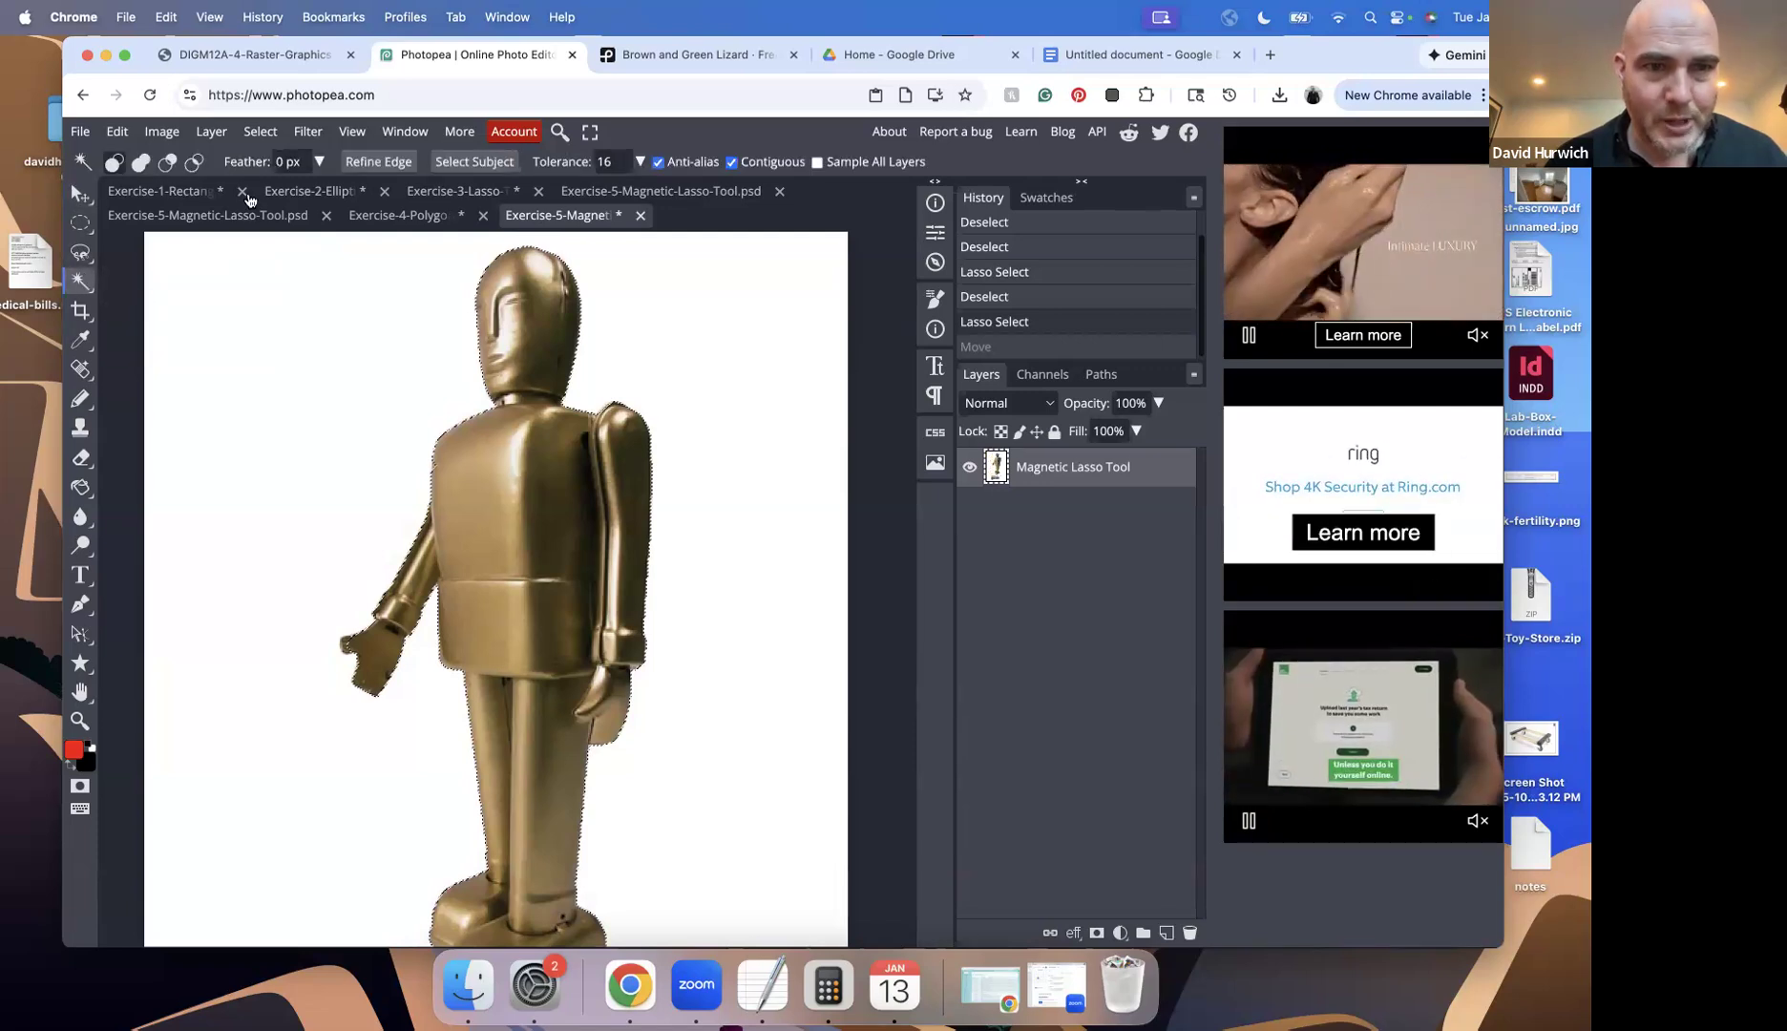